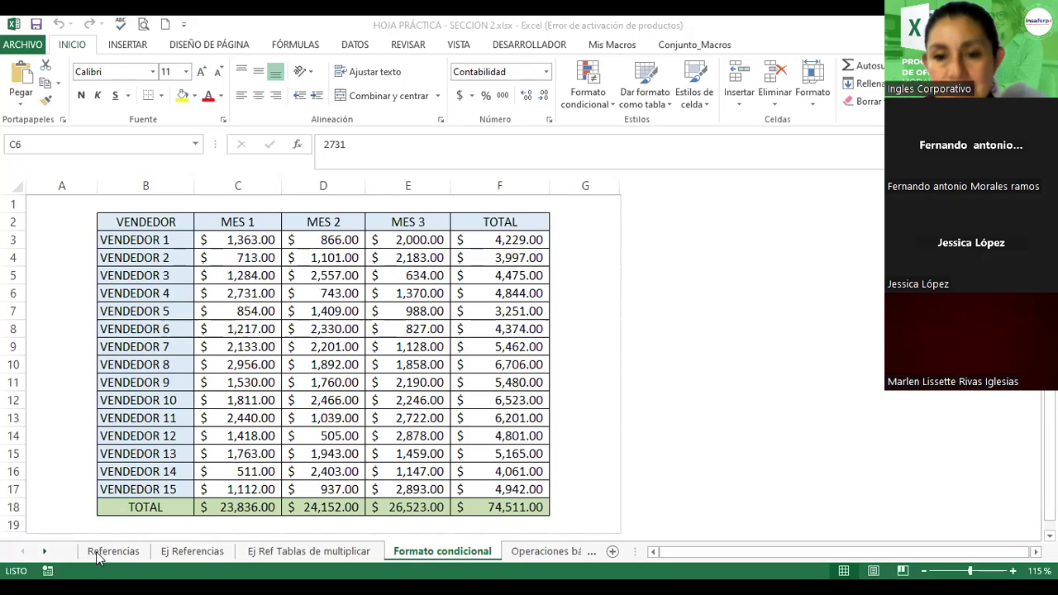
Step: Browse the Referencias, Ej Referencias and Ej Ref Tablas de multiplicar sheets to the Formato condicional sheet
left_click(111, 552)
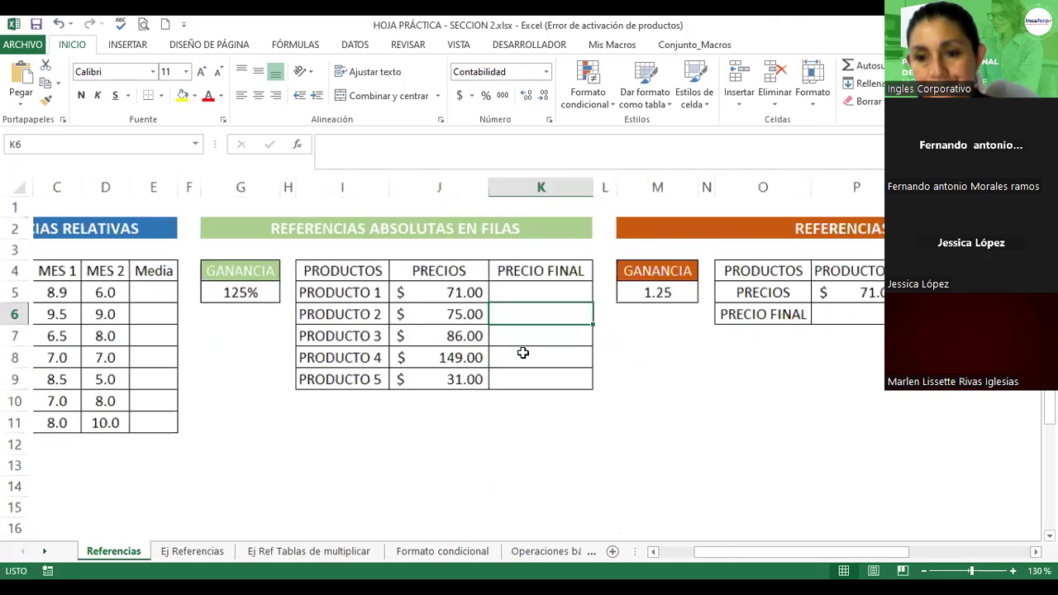
left_click(191, 556)
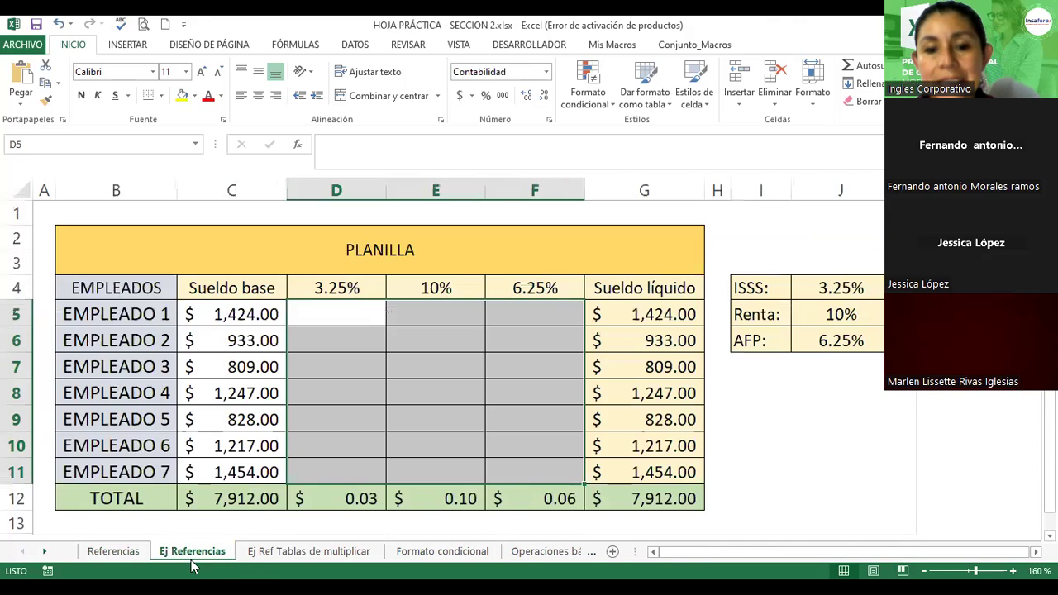
left_click(261, 556)
key("ctrl+Page_Down")
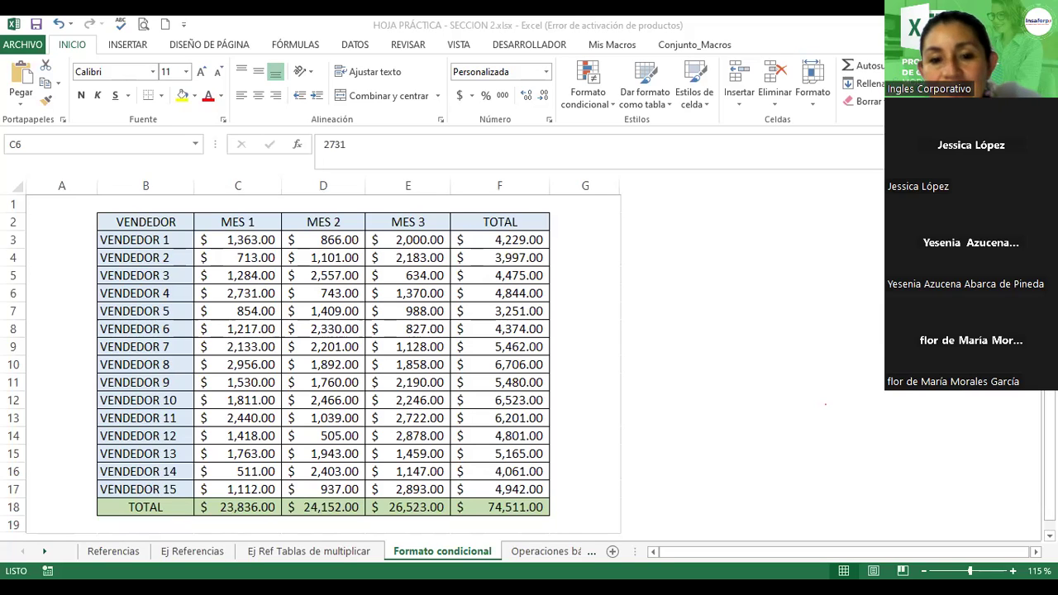
Step: Leave the workbook for the EXCEL BÁSICO Sesión 10 presentation's title slide
key("alt+Down")
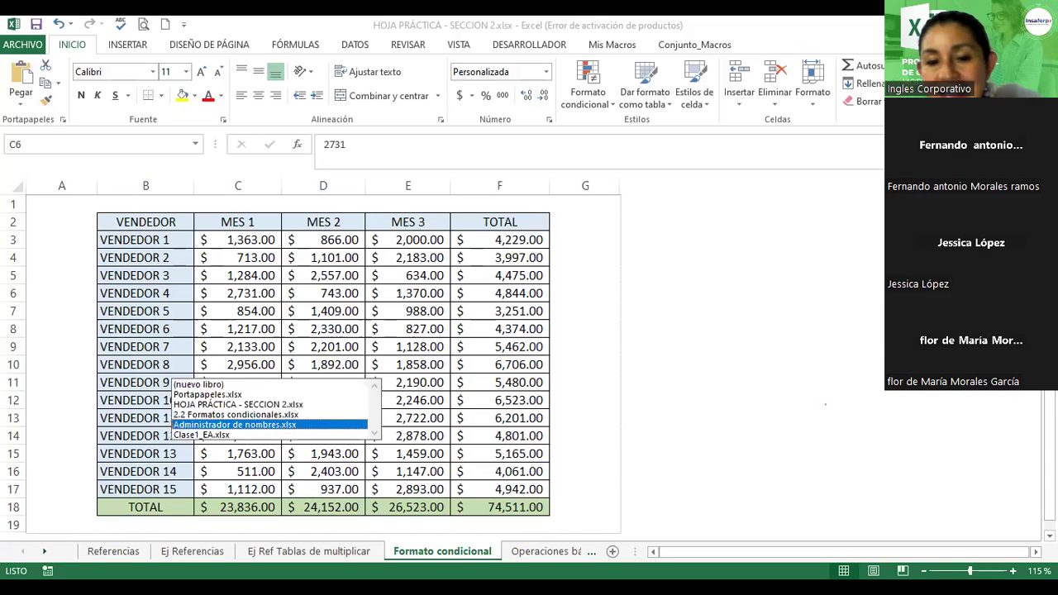
key("Down")
key("Down")
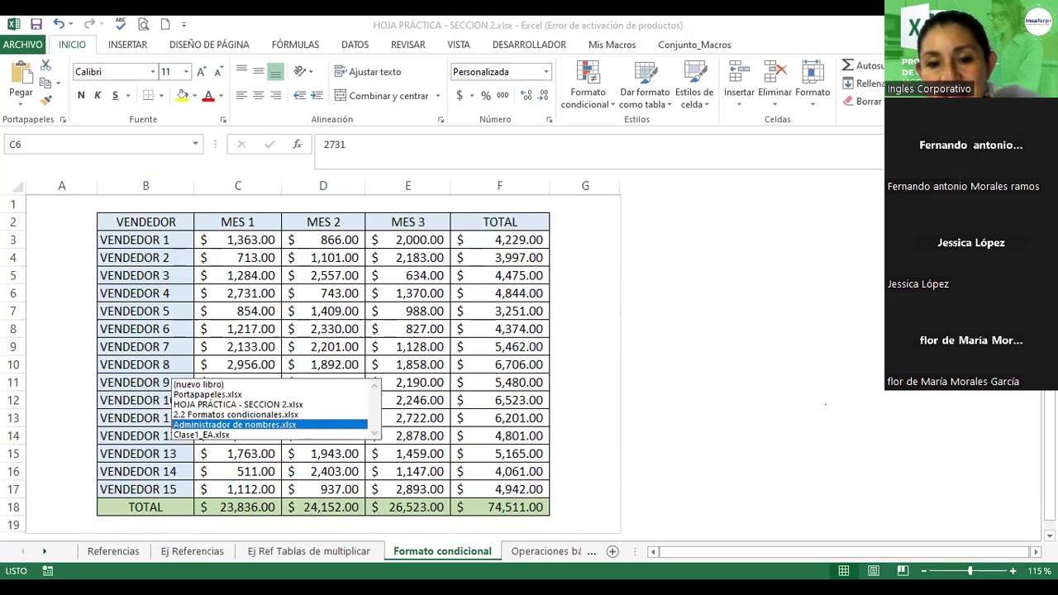
key("Return")
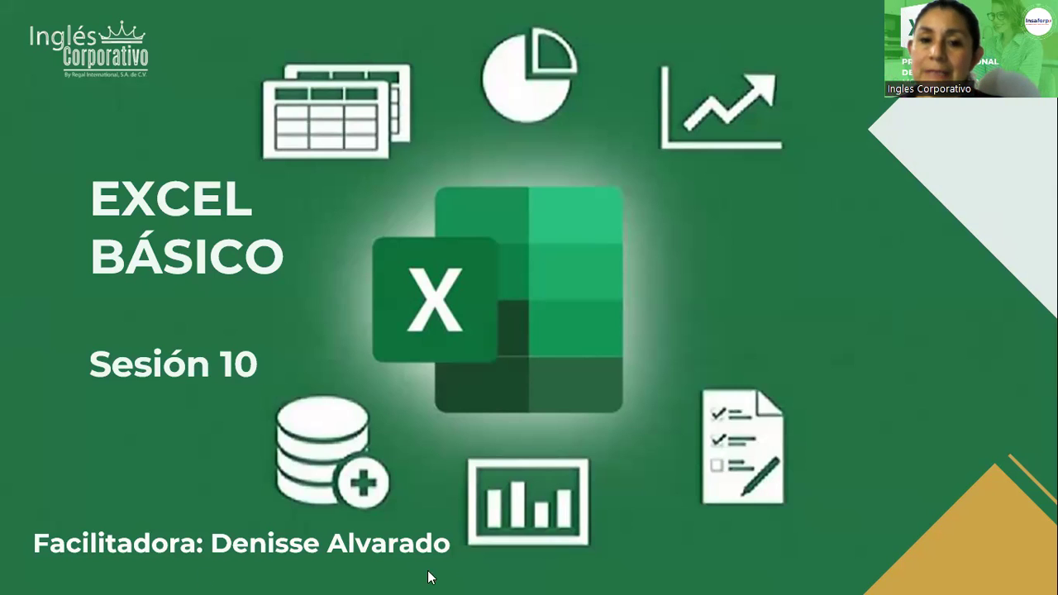
Step: Advance the slideshow past the title and Objetivo 1 to the Formato Condicional slide
left_click(744, 275)
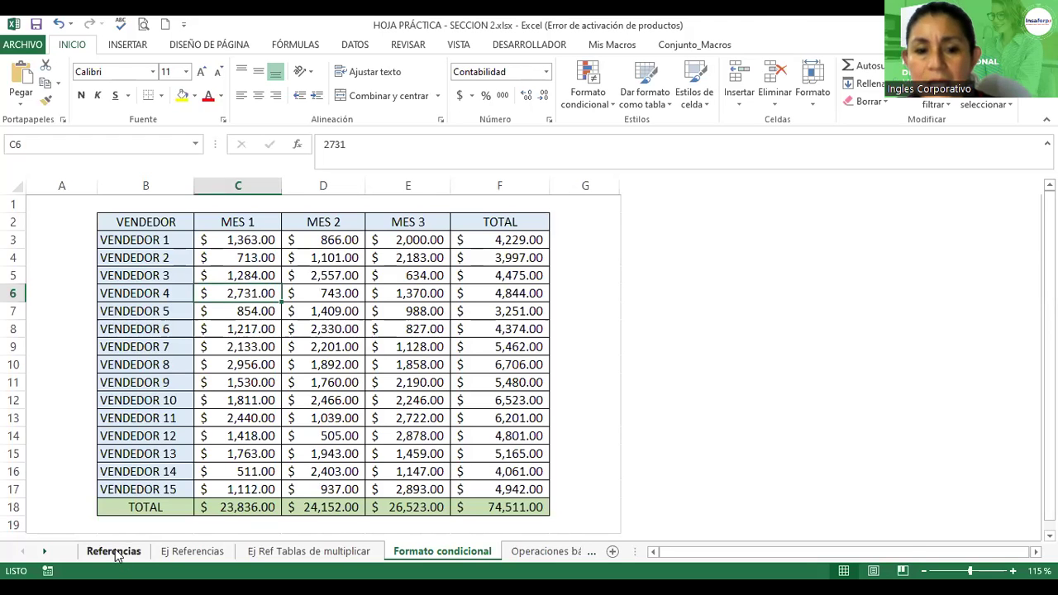
Step: Show the shared Excel workbook's Referencias sheet with its reference practice tables
left_click(116, 552)
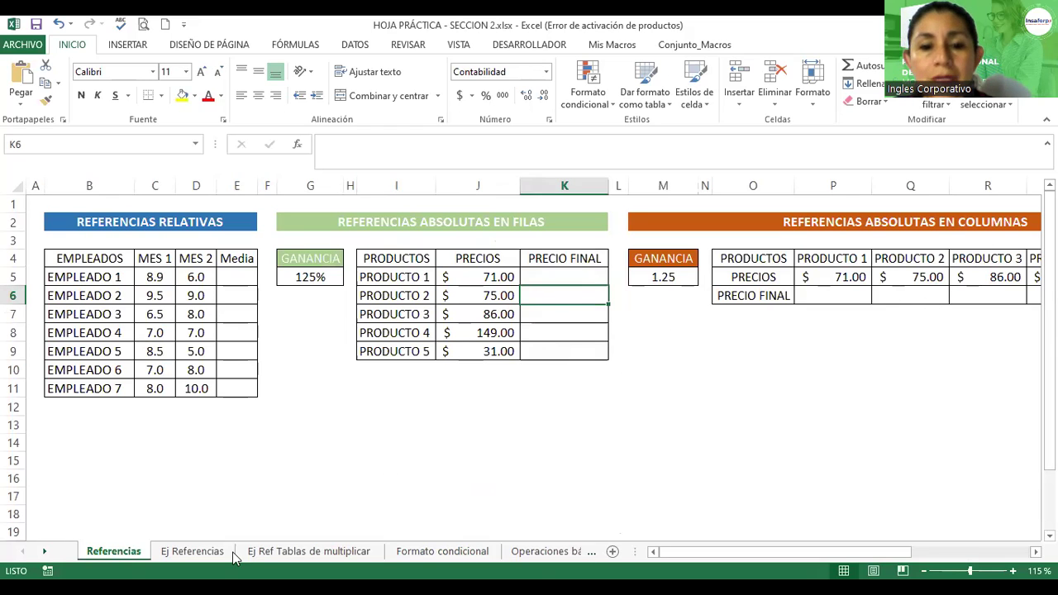
Step: On the Formato condicional sheet, display vendor 1's total formula =SUMA(C3:E3) in F3
left_click(263, 551)
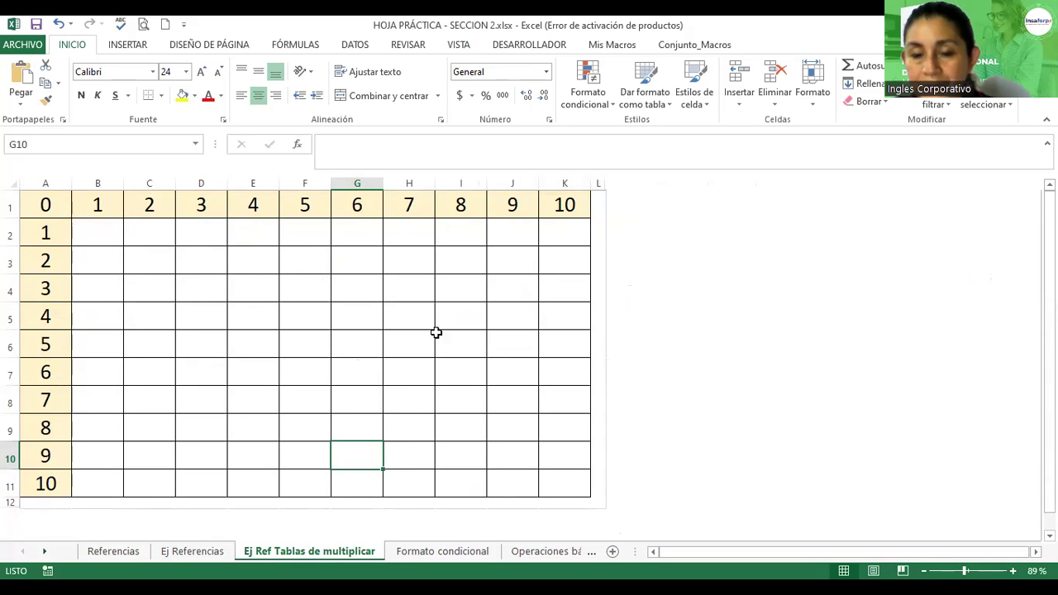
left_click(463, 553)
left_click(405, 347)
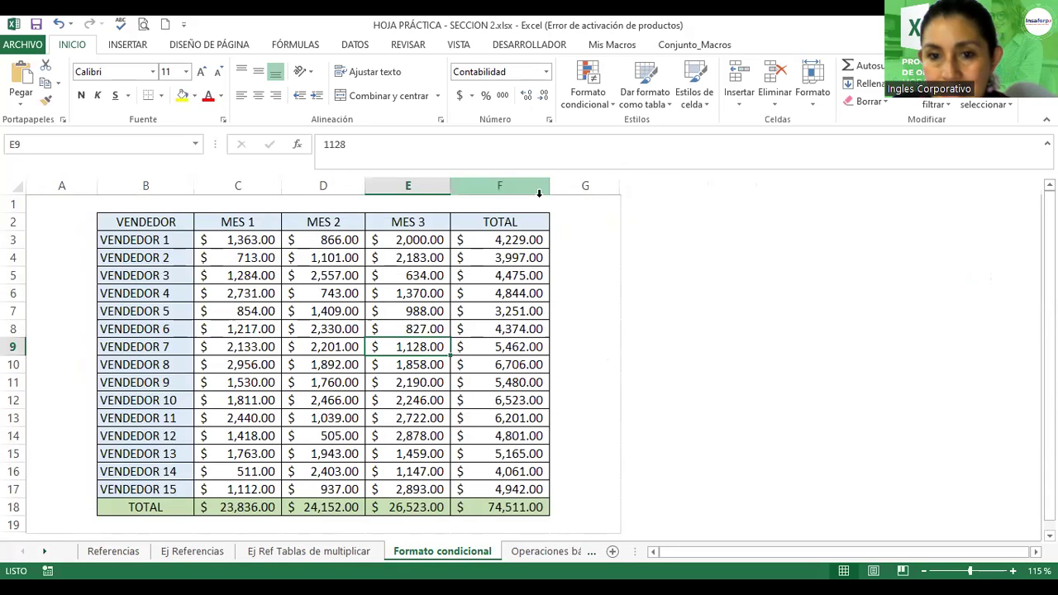
left_click(591, 262)
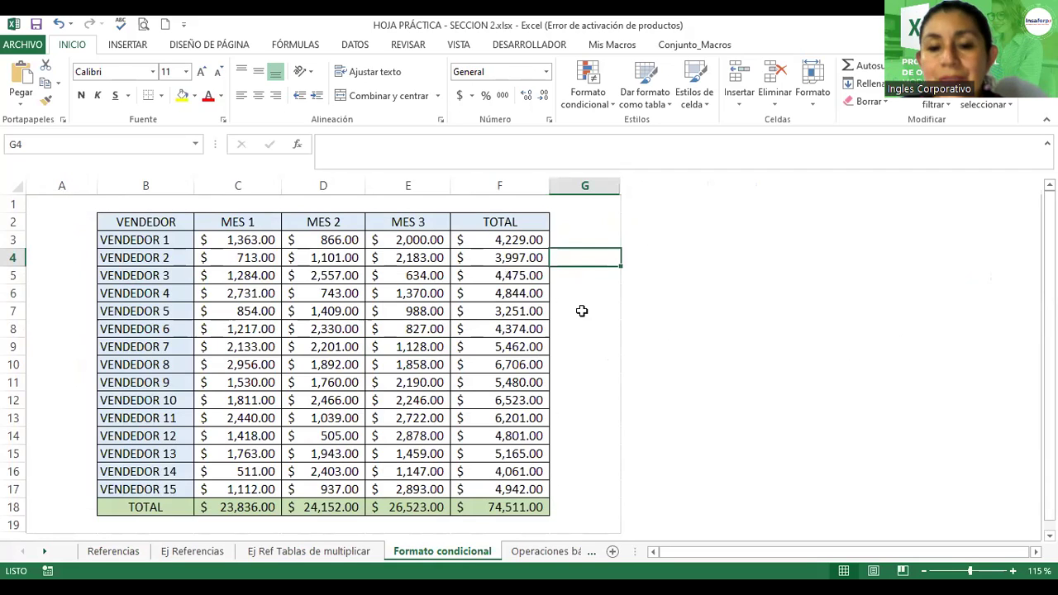
left_click_drag(141, 239, 151, 489)
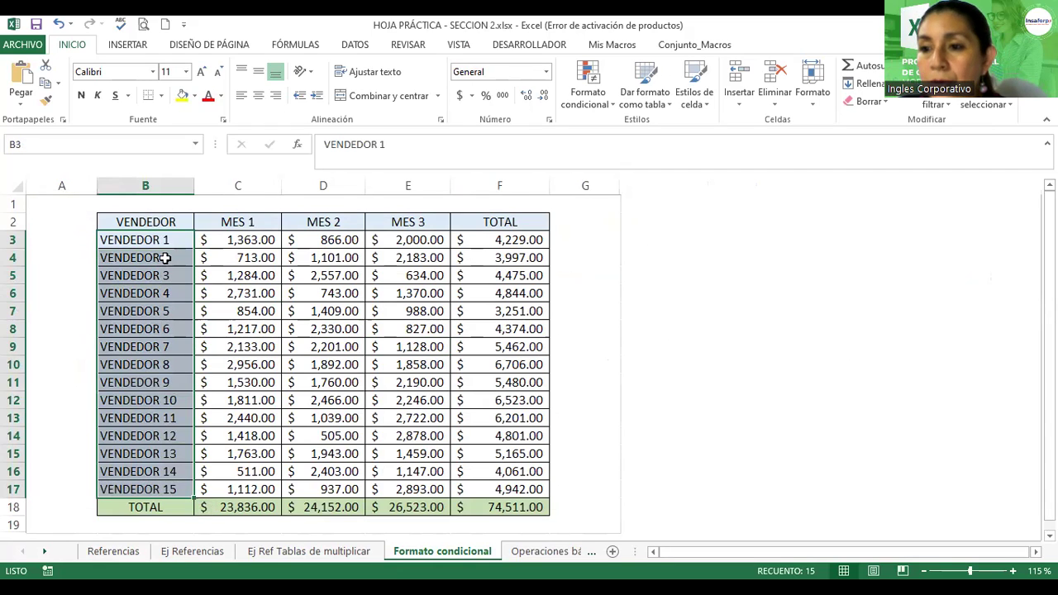
left_click(496, 234)
double_click(513, 239)
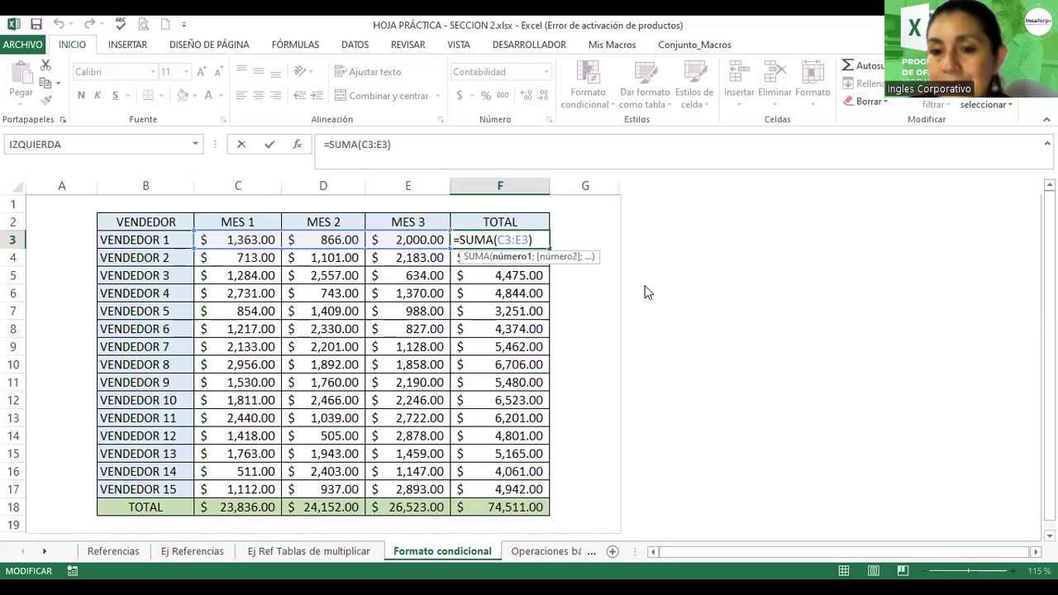
key("Return")
double_click(537, 240)
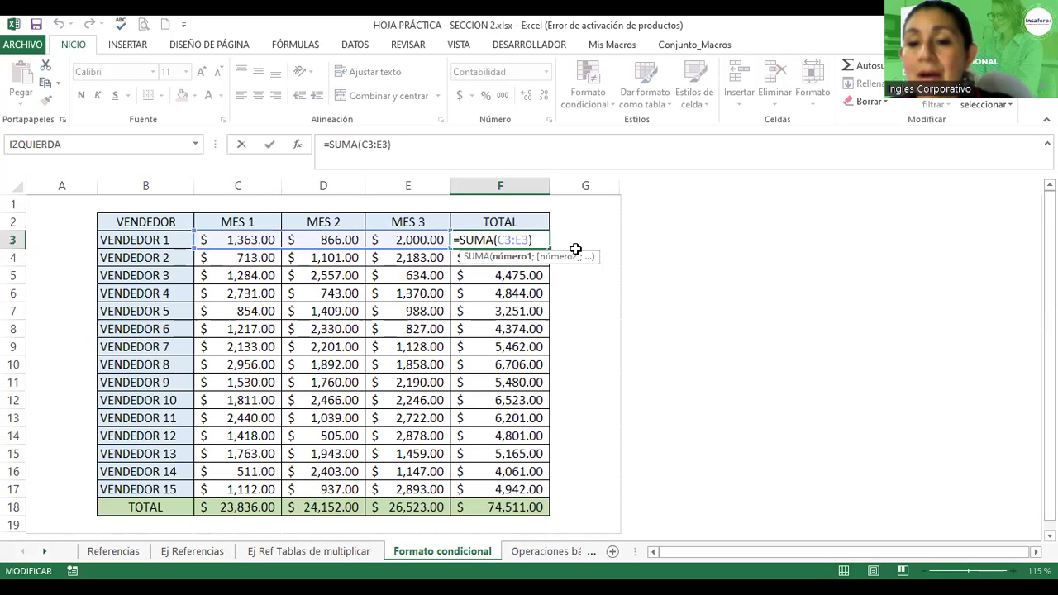
key("Escape")
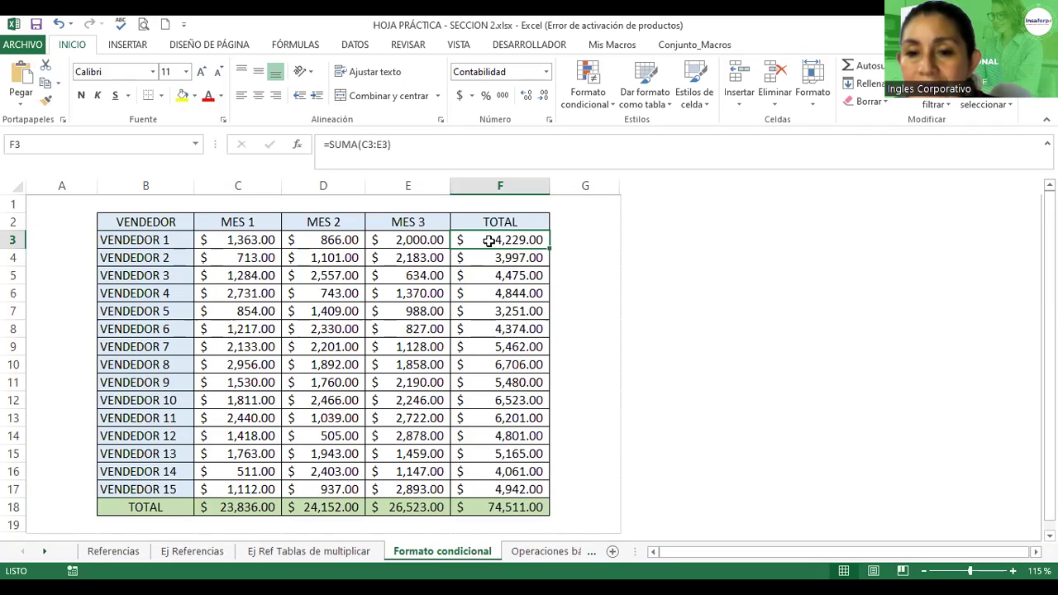
Step: Select the fifteen TOTAL values F3:F17 and glance at the Formato condicional options
left_click_drag(488, 240, 500, 489)
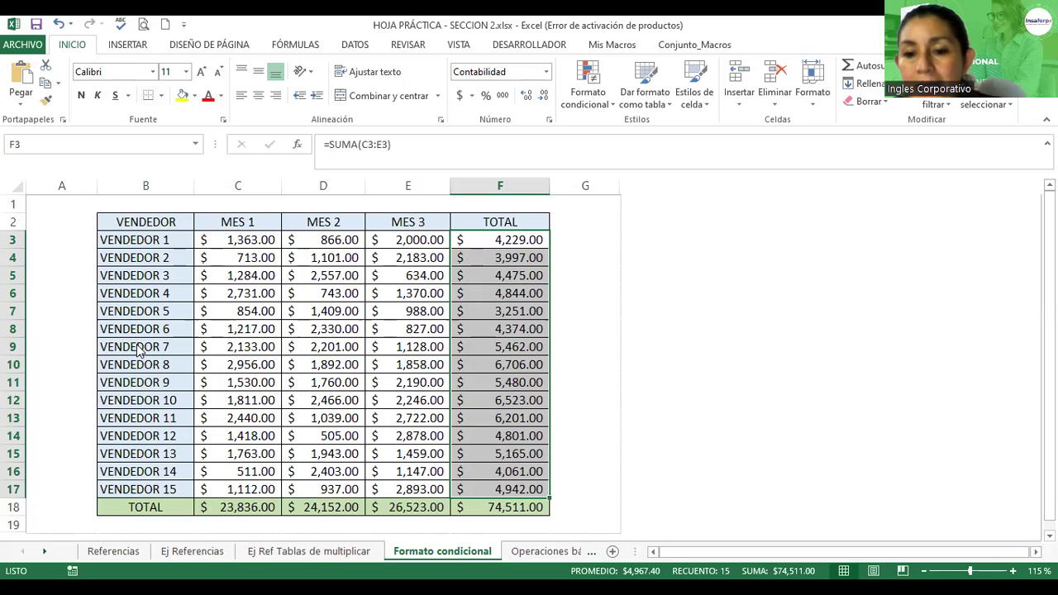
left_click(73, 49)
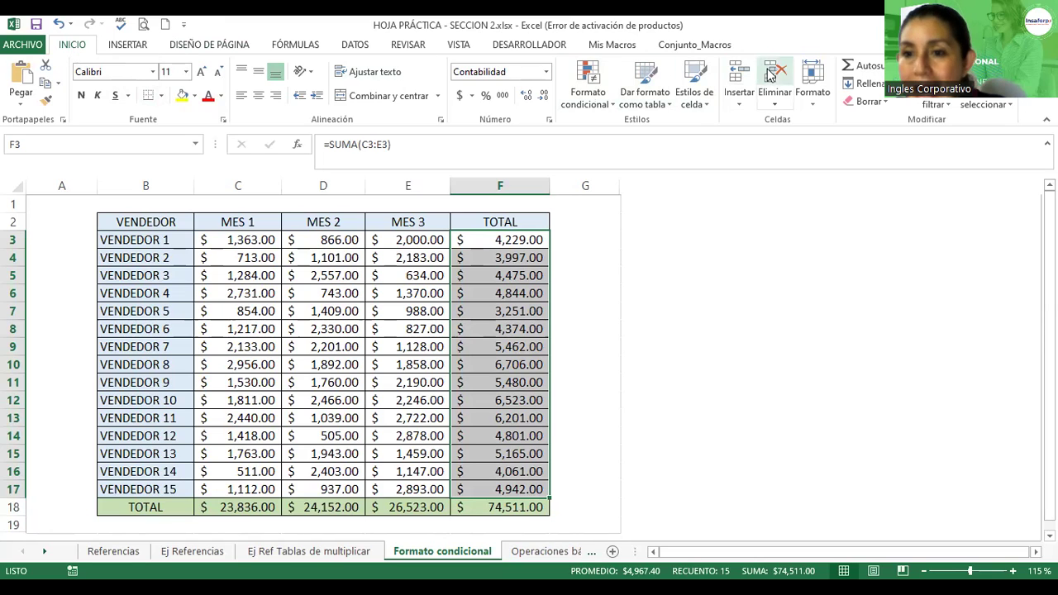
left_click(614, 106)
left_click(598, 93)
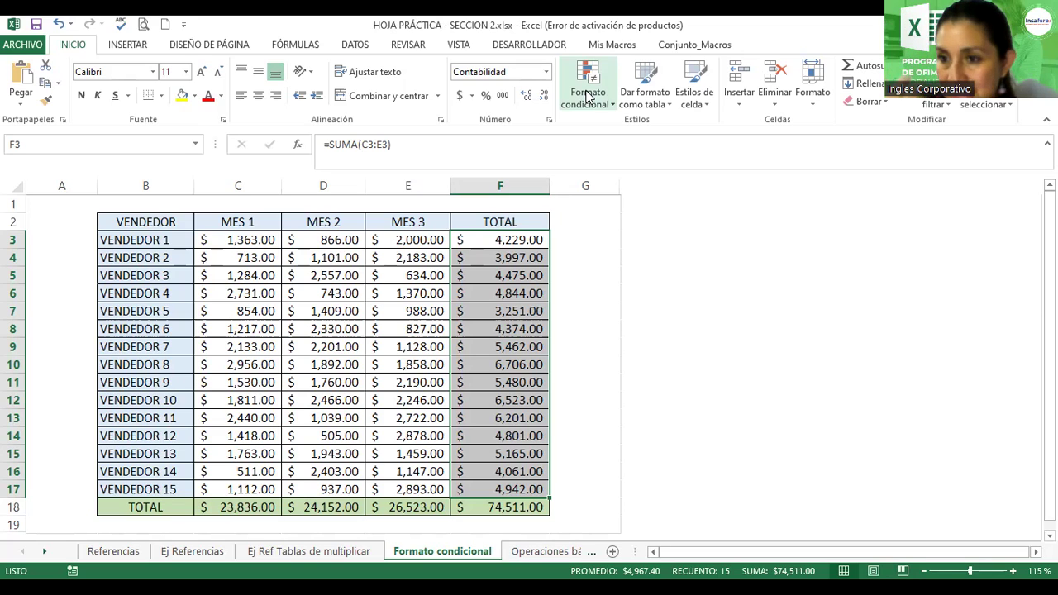
Step: Start a Resaltar reglas de celdas 'Es mayor que' rule for the TOTAL values
left_click(586, 97)
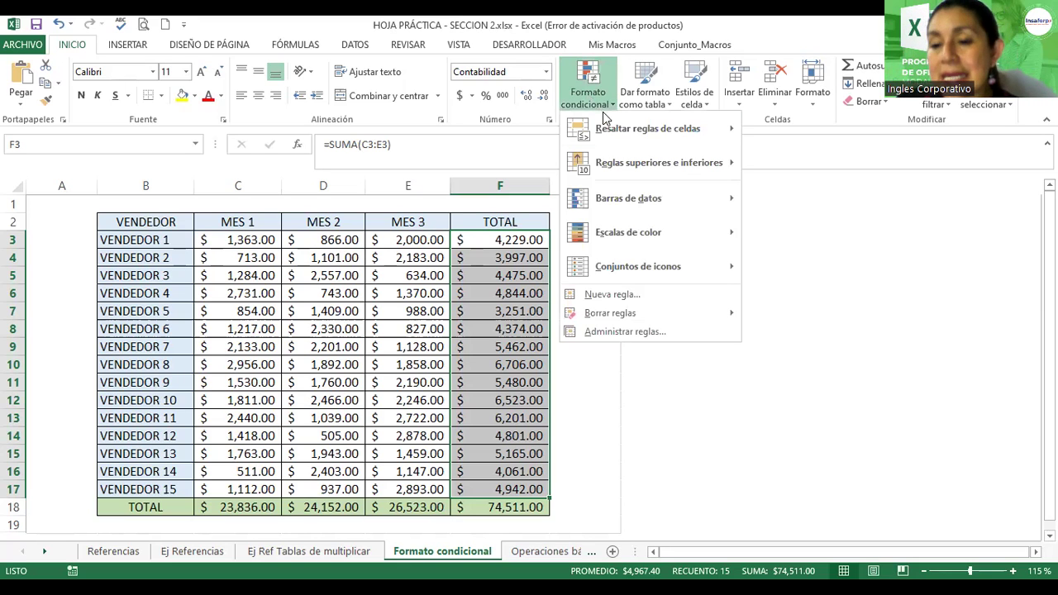
mouse_move(627, 122)
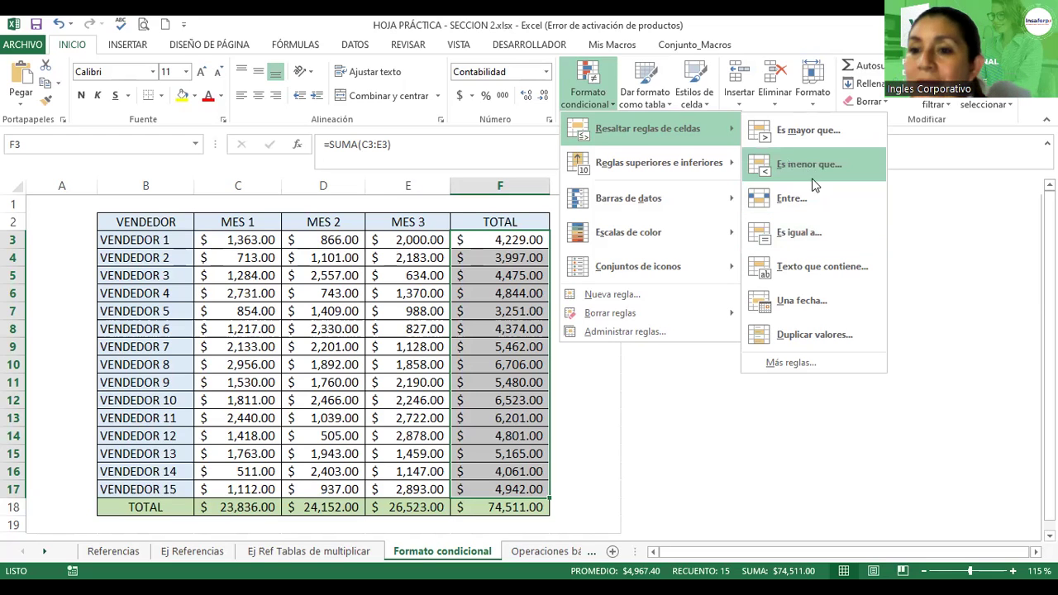
left_click(790, 130)
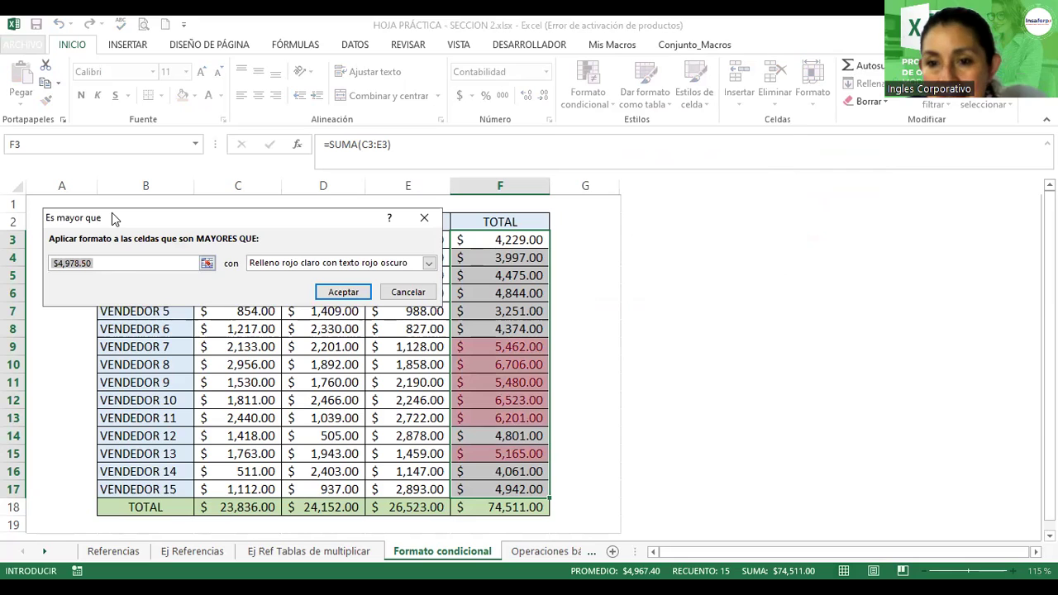
Step: Highlight totals greater than 4000 with yellow fill and dark yellow text, then select C3
left_click_drag(113, 217, 452, 111)
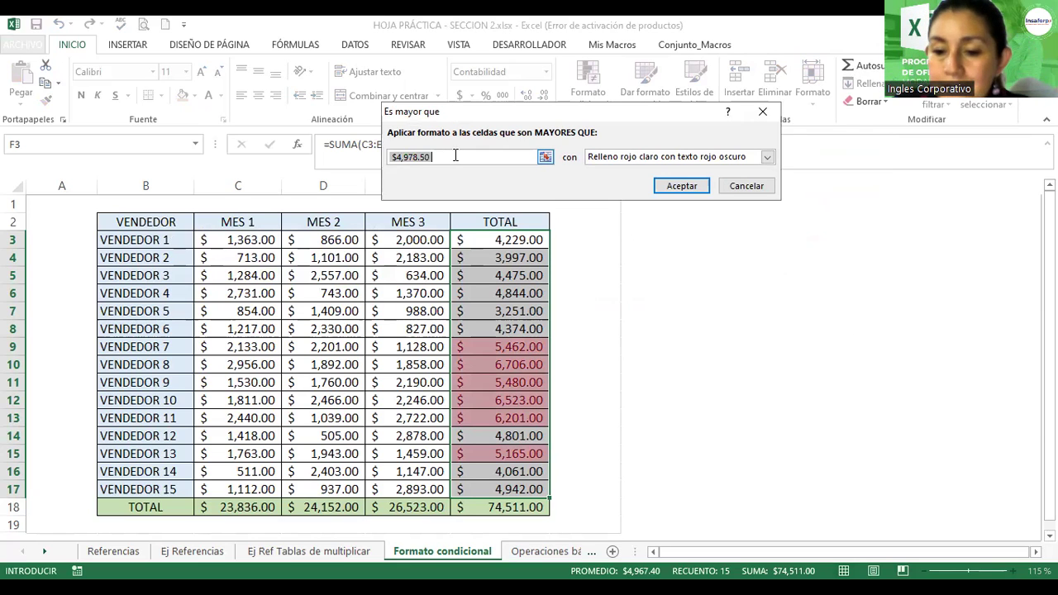
key("BackSpace")
type("4000")
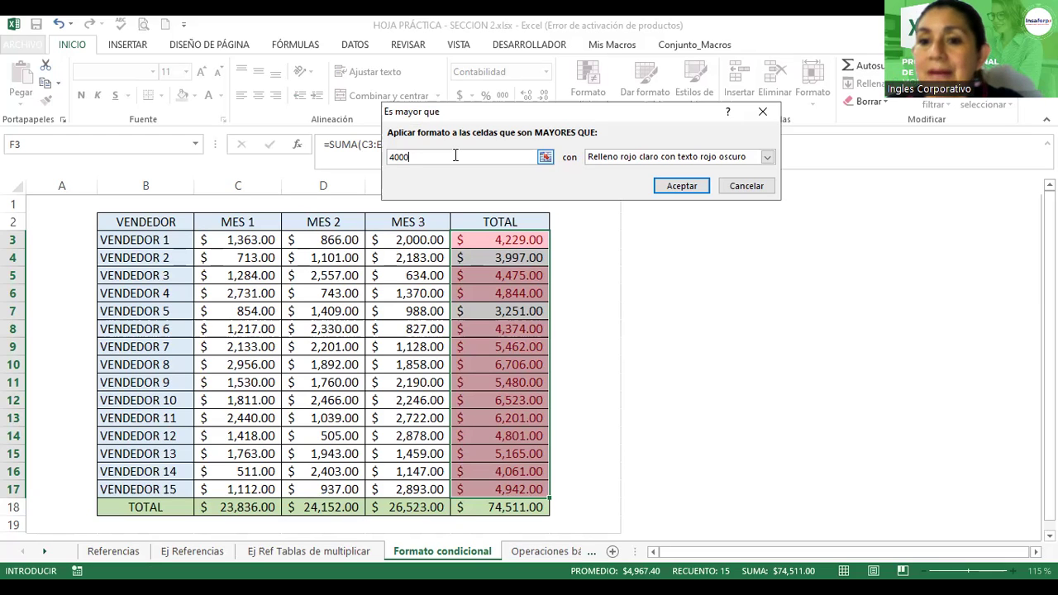
left_click(768, 157)
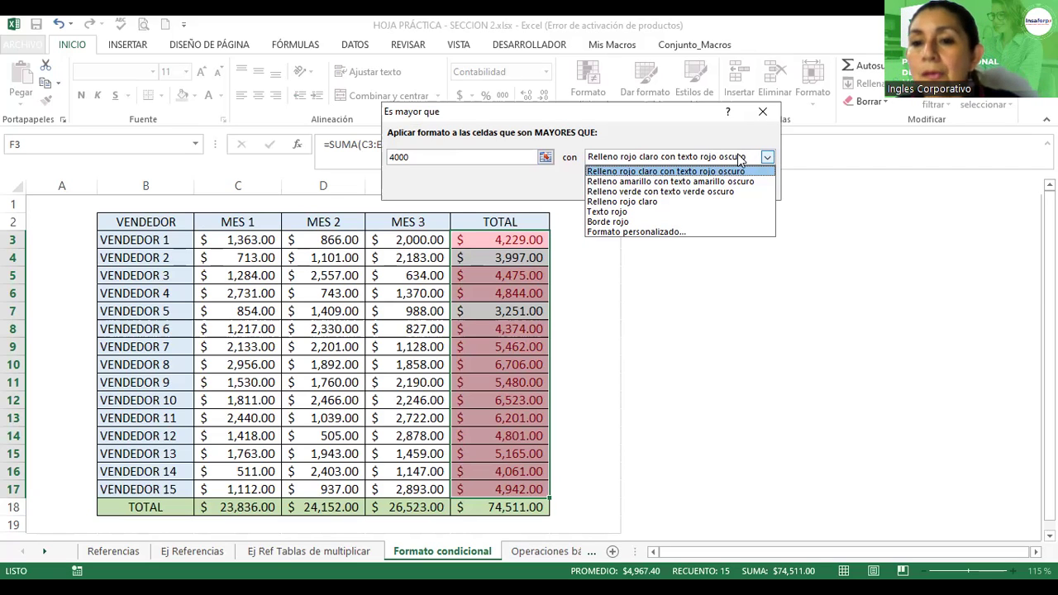
left_click(682, 182)
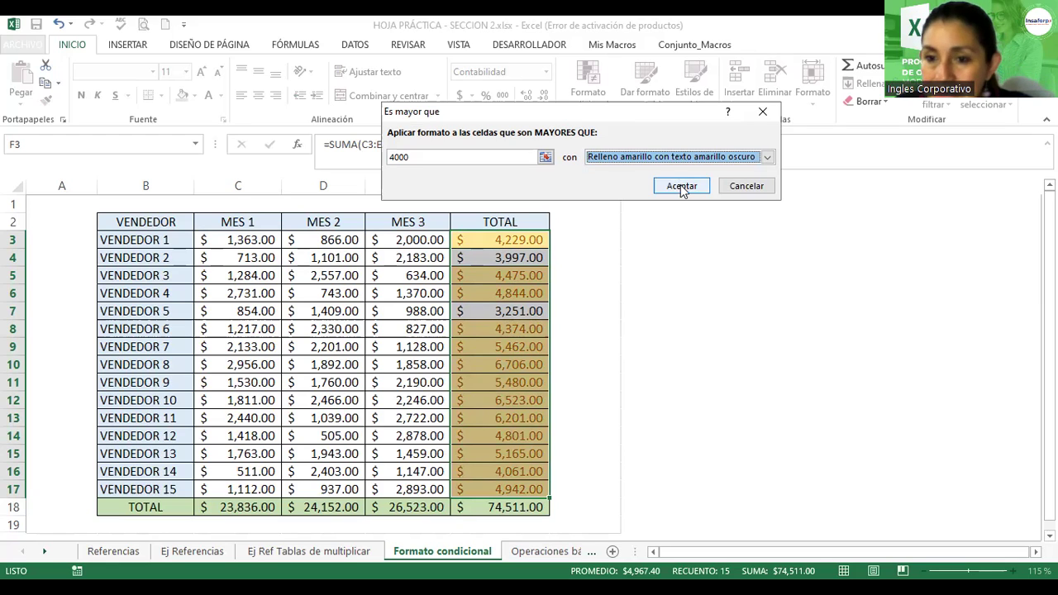
left_click(681, 185)
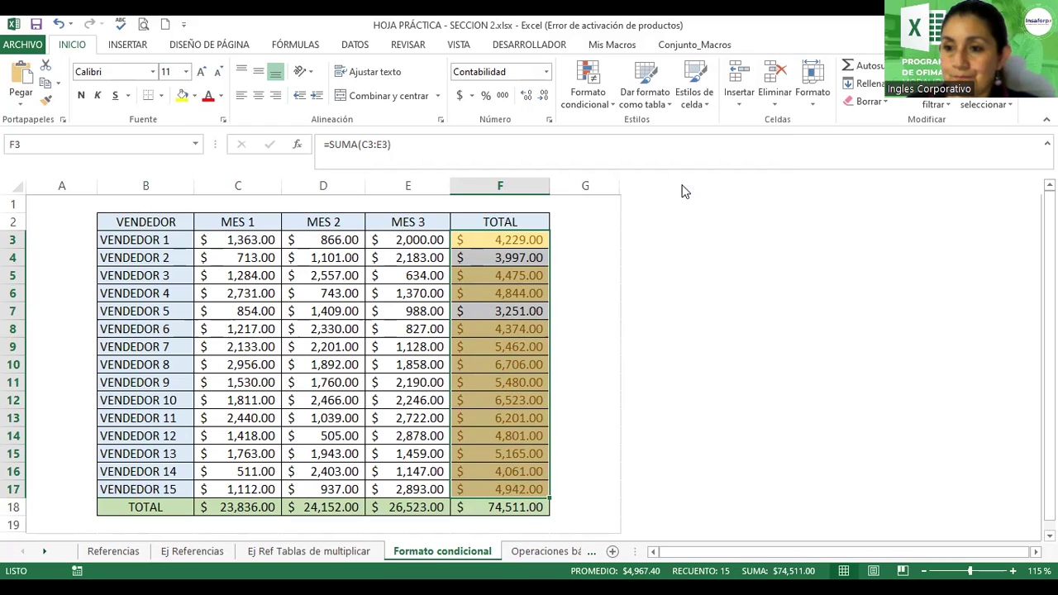
left_click(568, 293)
left_click(229, 243)
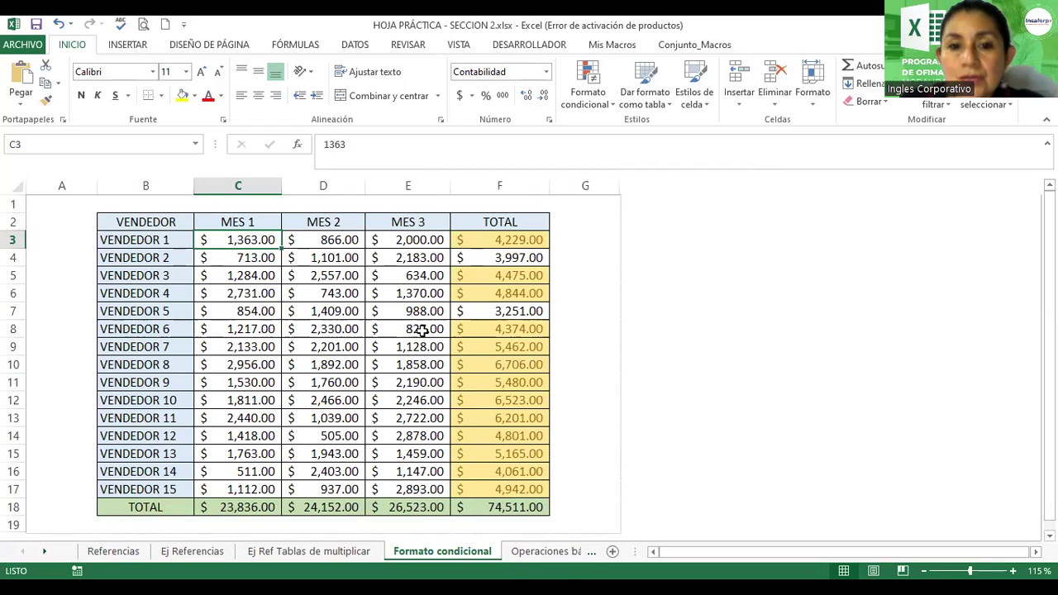
Step: Enter 800 as VENDEDOR 1's MES 1 value and zoom the sheet to 175%
type("800")
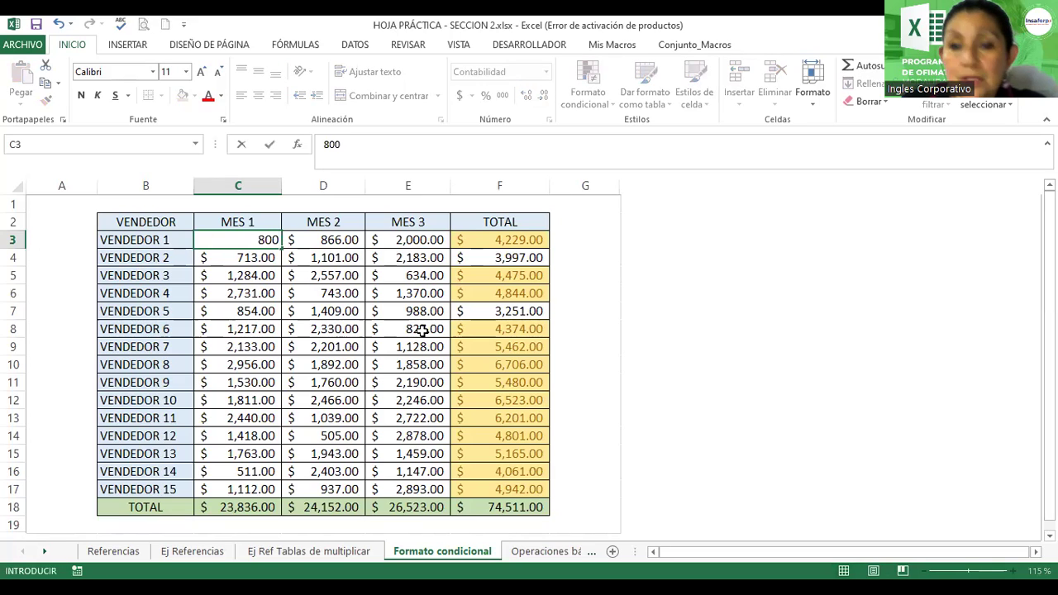
key("Return")
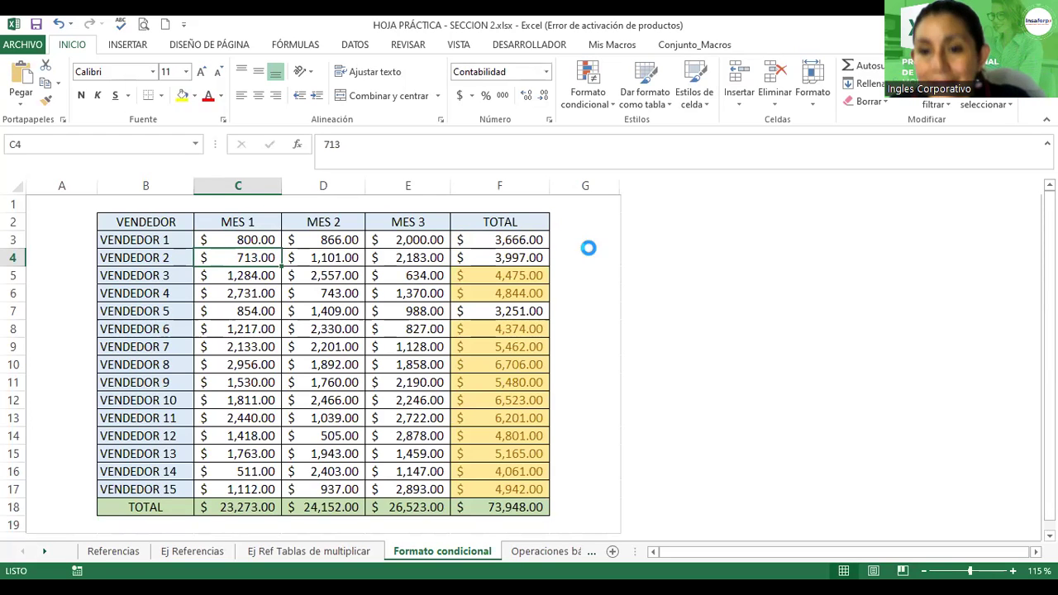
scroll(587, 248, "up", 1, "ctrl")
scroll(587, 248, "up", 1, "ctrl")
scroll(588, 248, "up", 1, "ctrl")
scroll(778, 286, "up", 1, "ctrl")
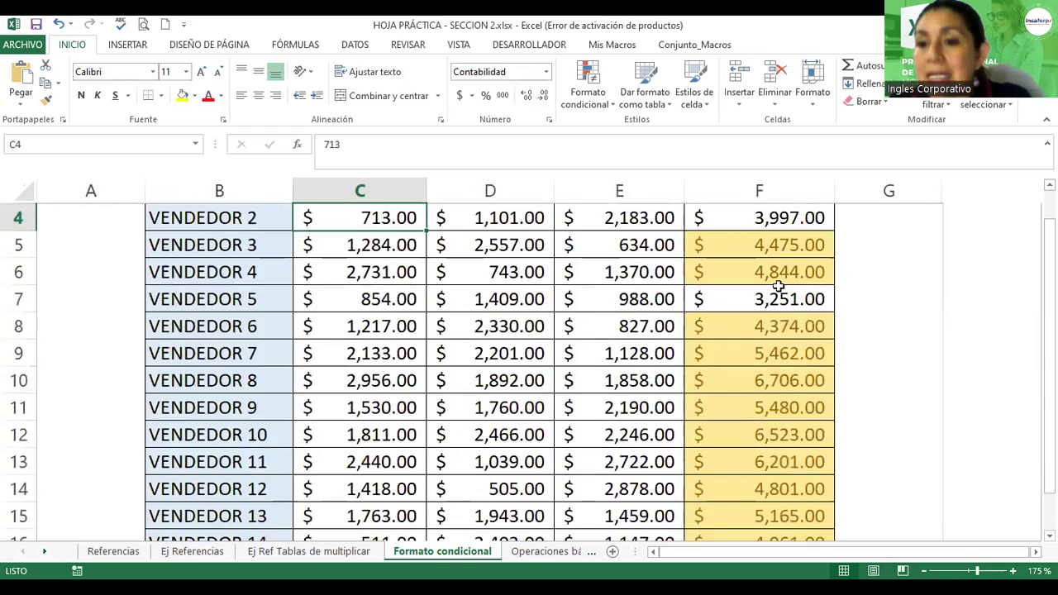
scroll(777, 286, "up", 1)
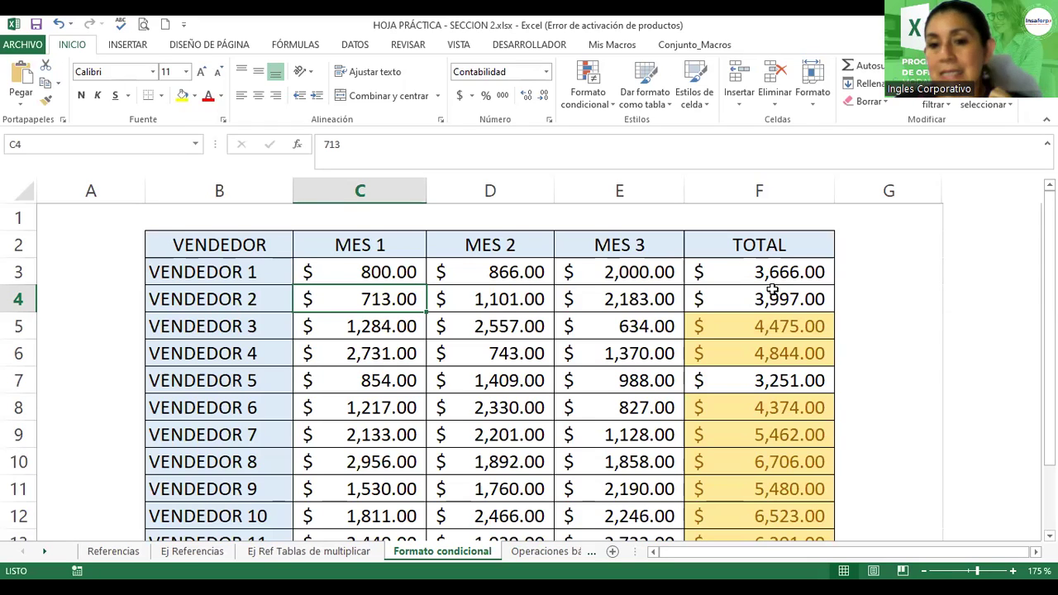
Step: Enter 600 in VENDEDOR 3's MES 2 (D5) and 1000 in MES 3 (E5)
left_click(504, 327)
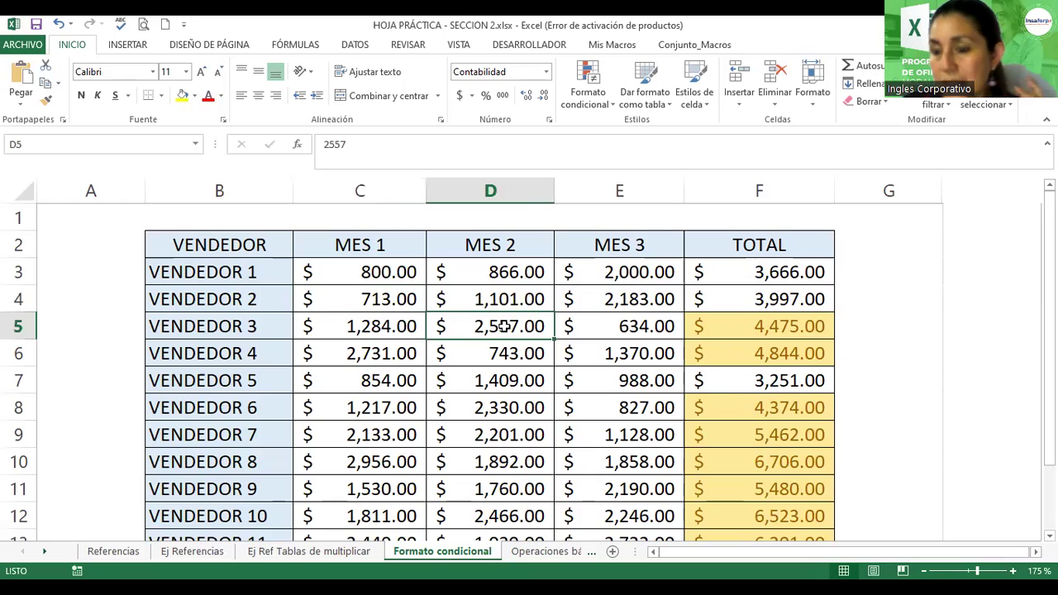
type("6000")
key("BackSpace")
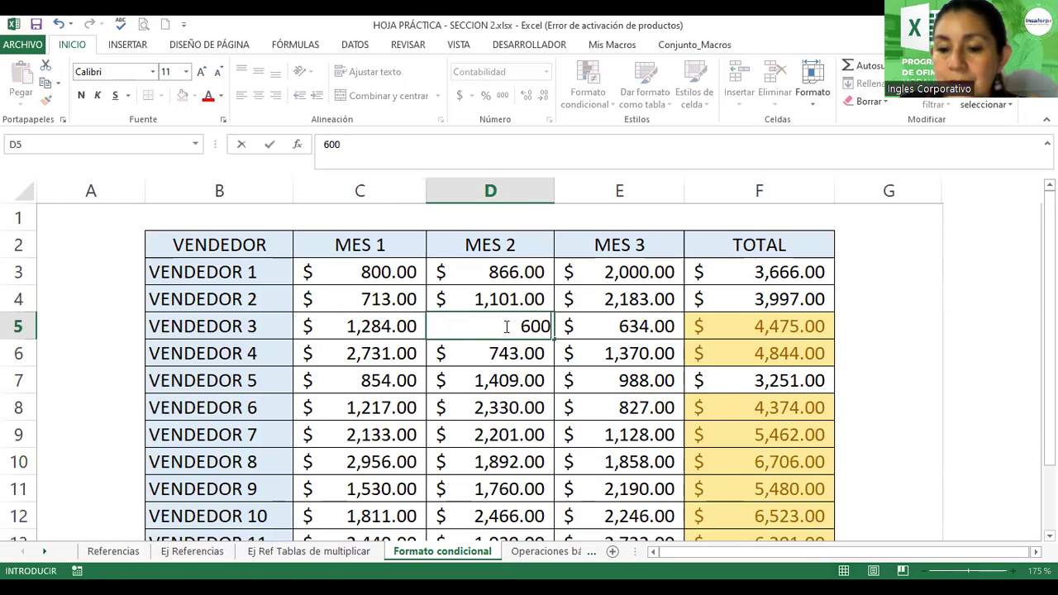
key("Return")
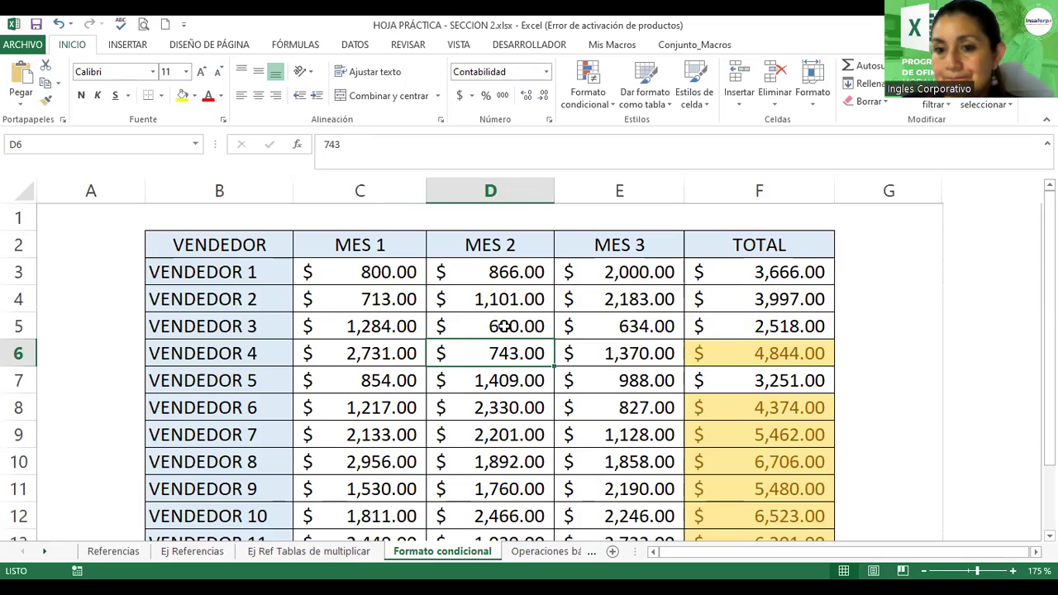
left_click(597, 322)
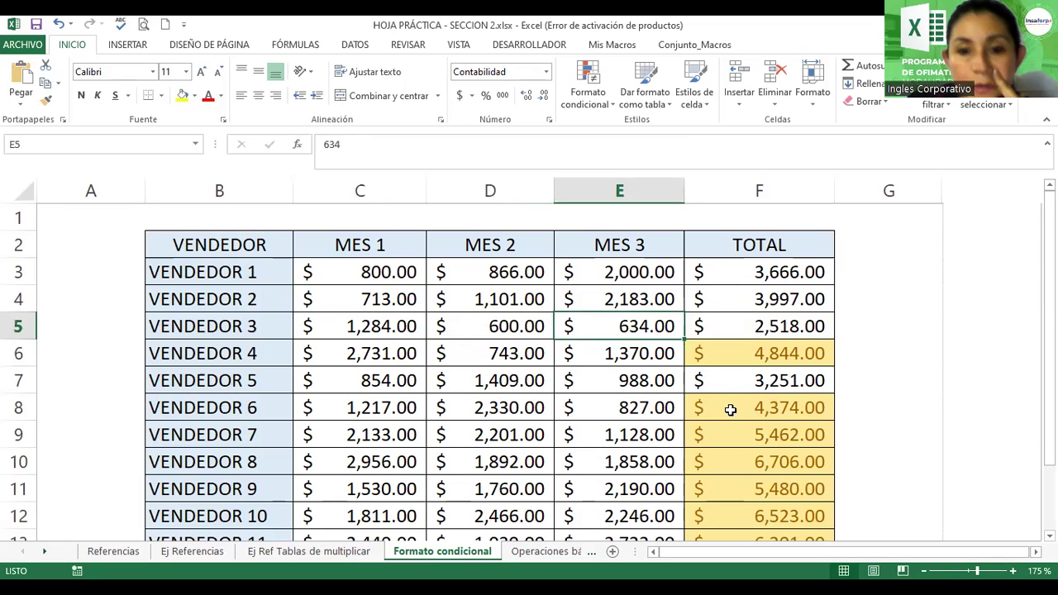
type("1")
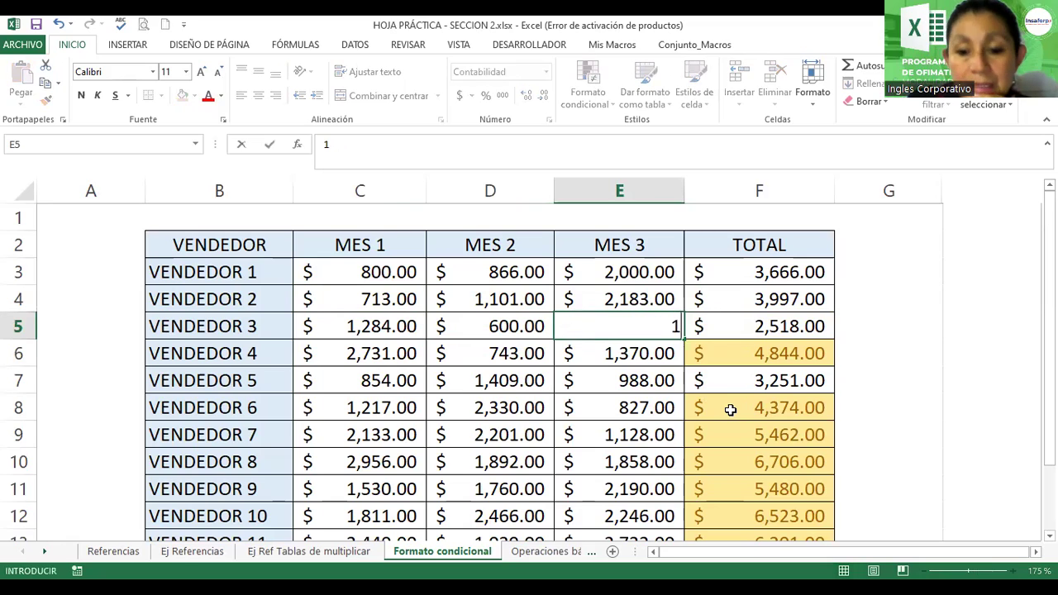
type("000")
key("Return")
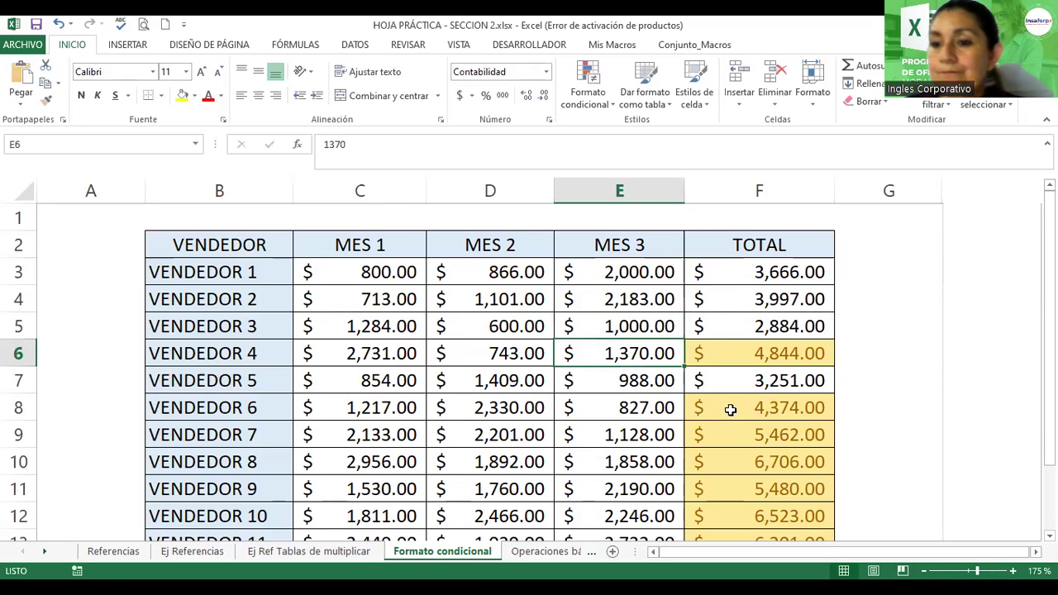
Step: Try 1000 and then 1500 as VENDEDOR 3's MES 2 value in D5
left_click(480, 325)
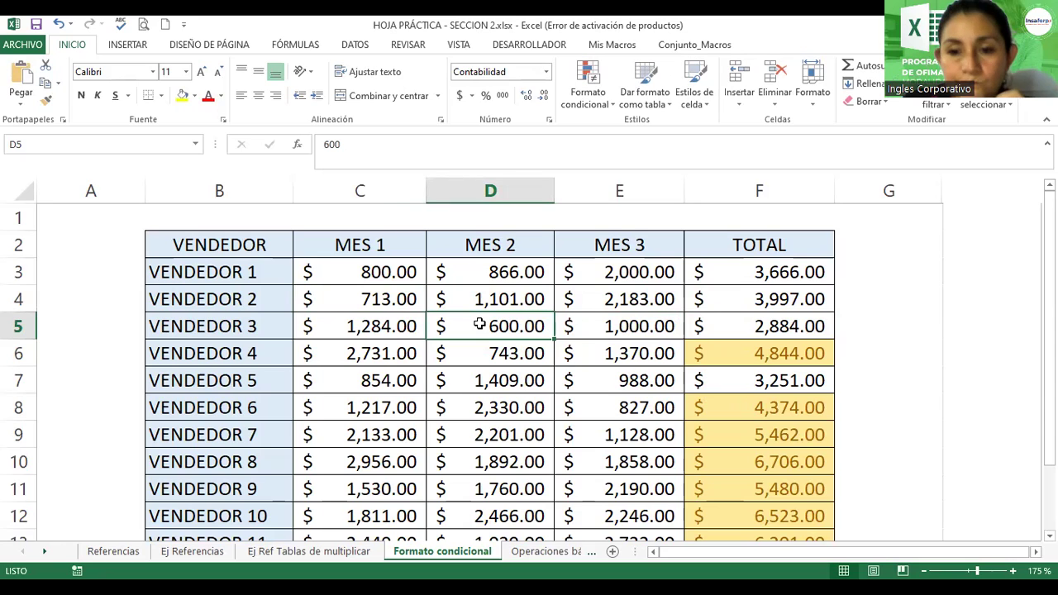
type("1000")
key("Return")
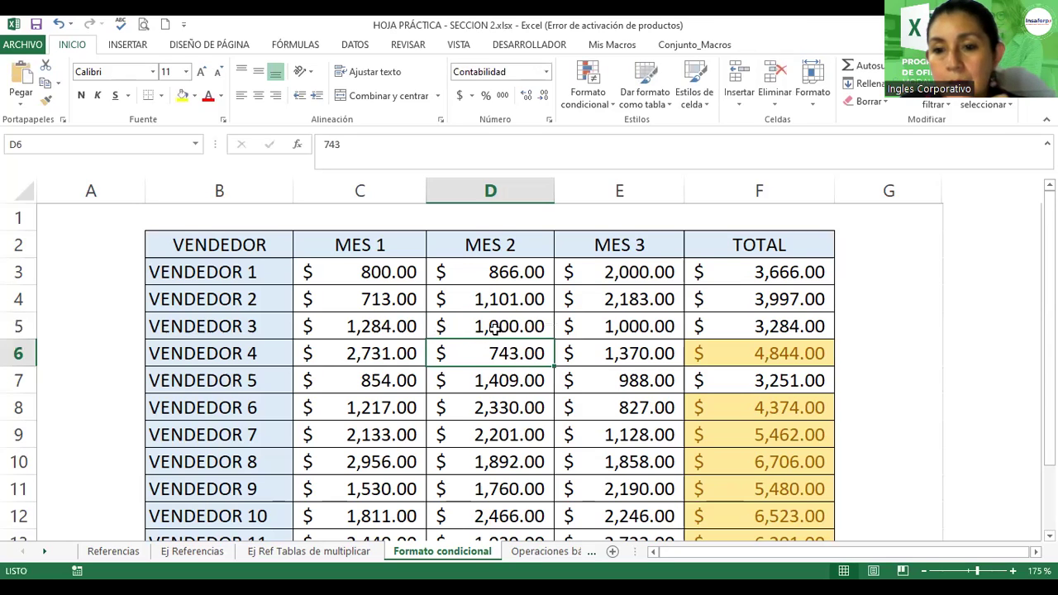
left_click(494, 327)
type("1500")
key("Return")
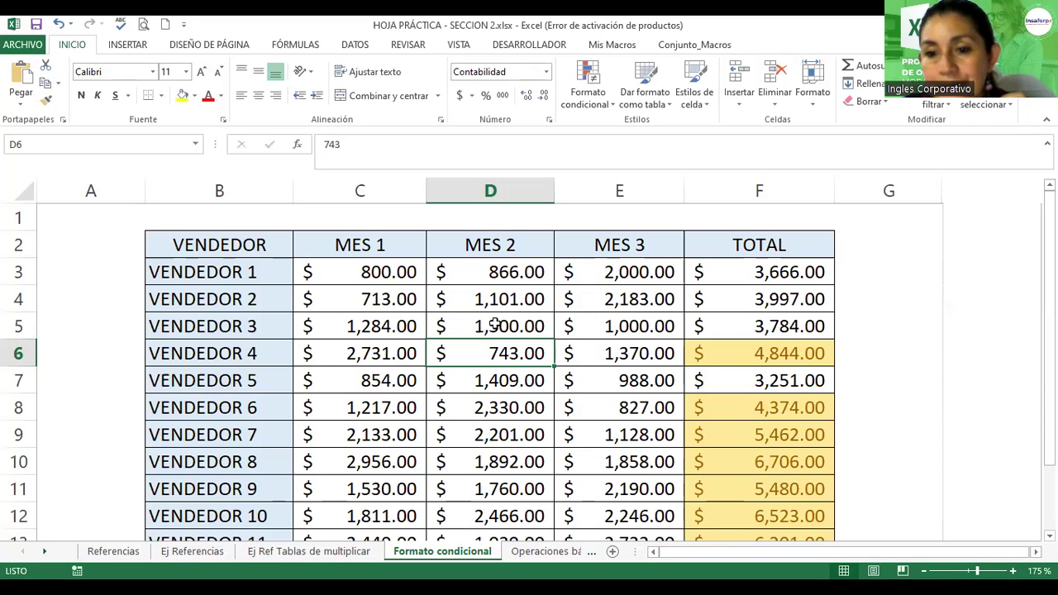
Step: Change D5 to 1800 and C5 to 1200 for VENDEDOR 3
left_click(500, 325)
double_click(501, 326)
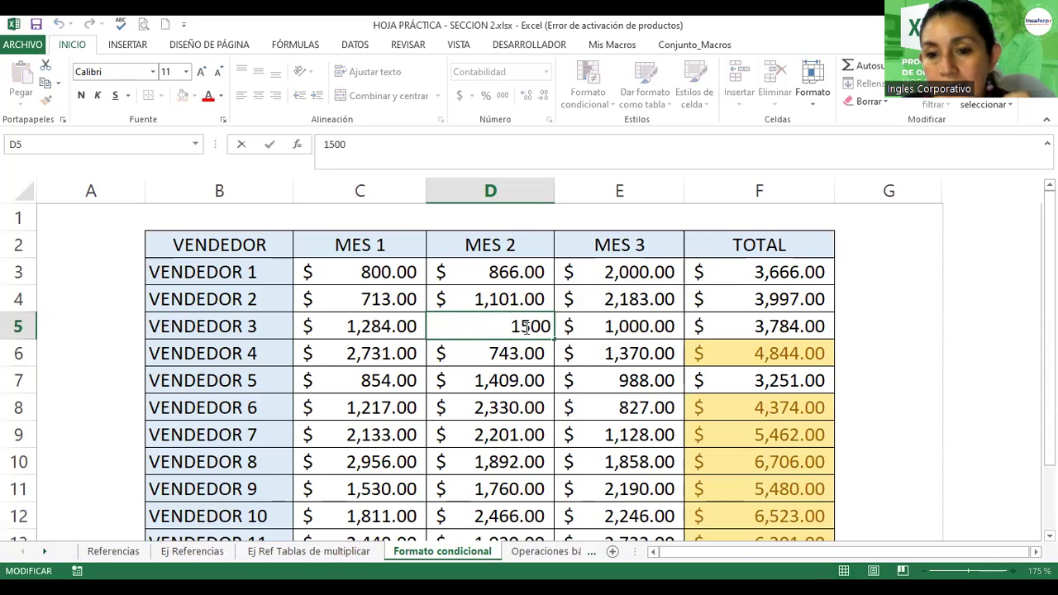
double_click(529, 326)
type("1800")
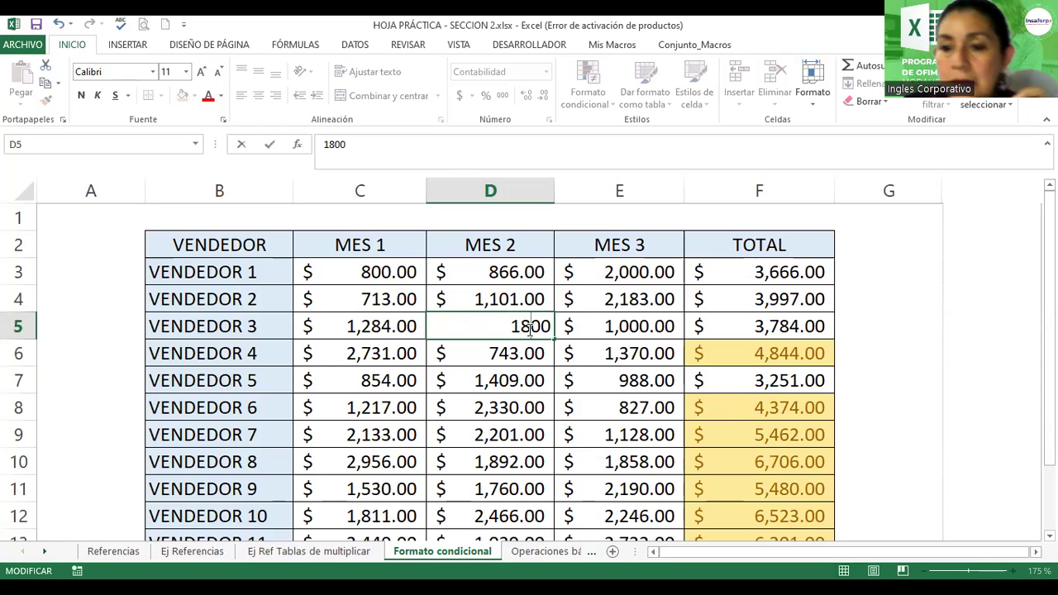
key("Return")
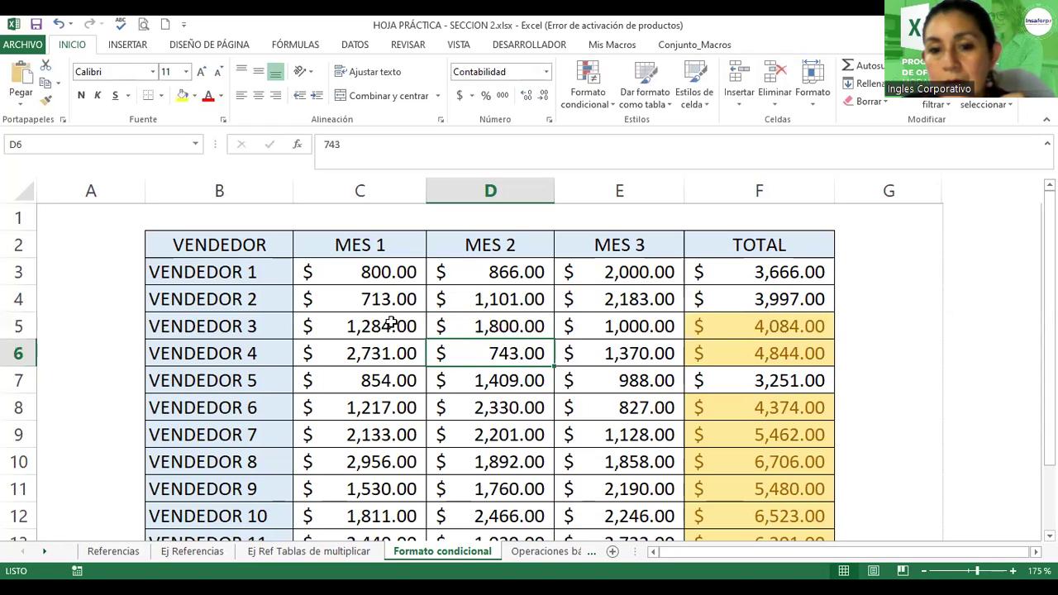
double_click(388, 326)
left_click_drag(403, 326, 422, 326)
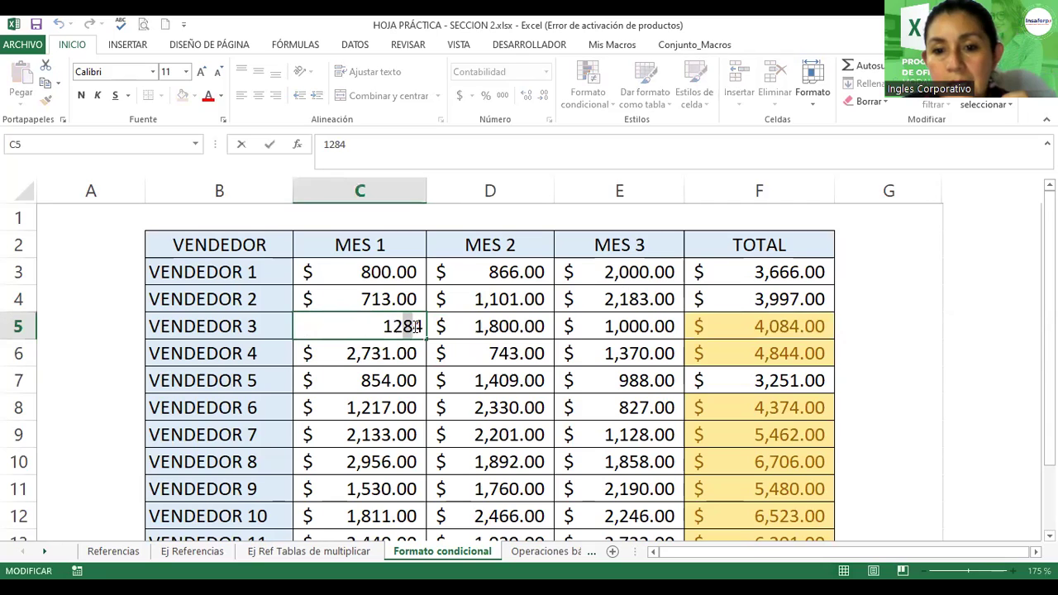
type("00")
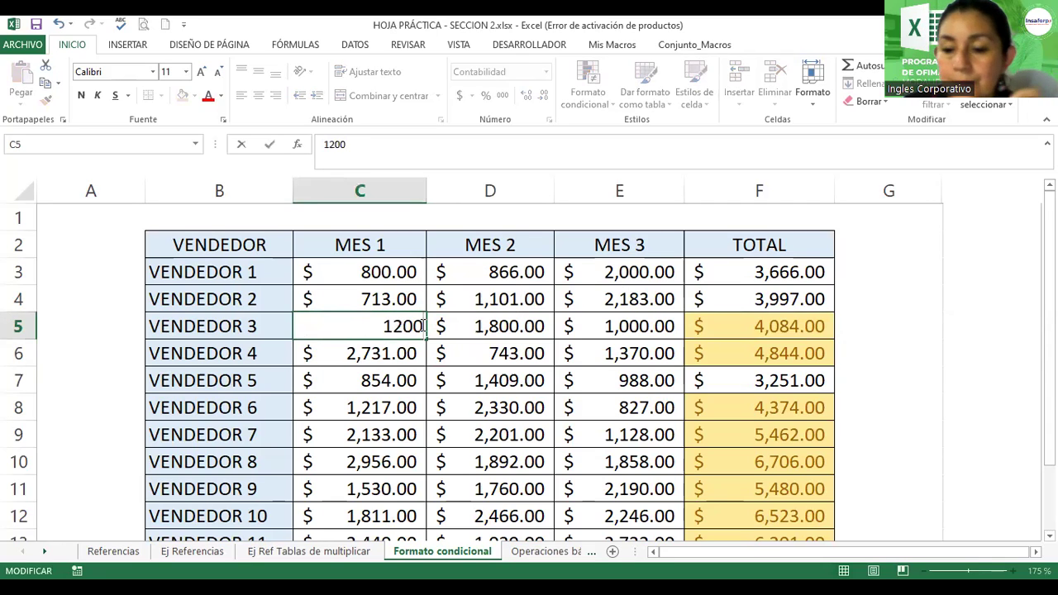
key("Return")
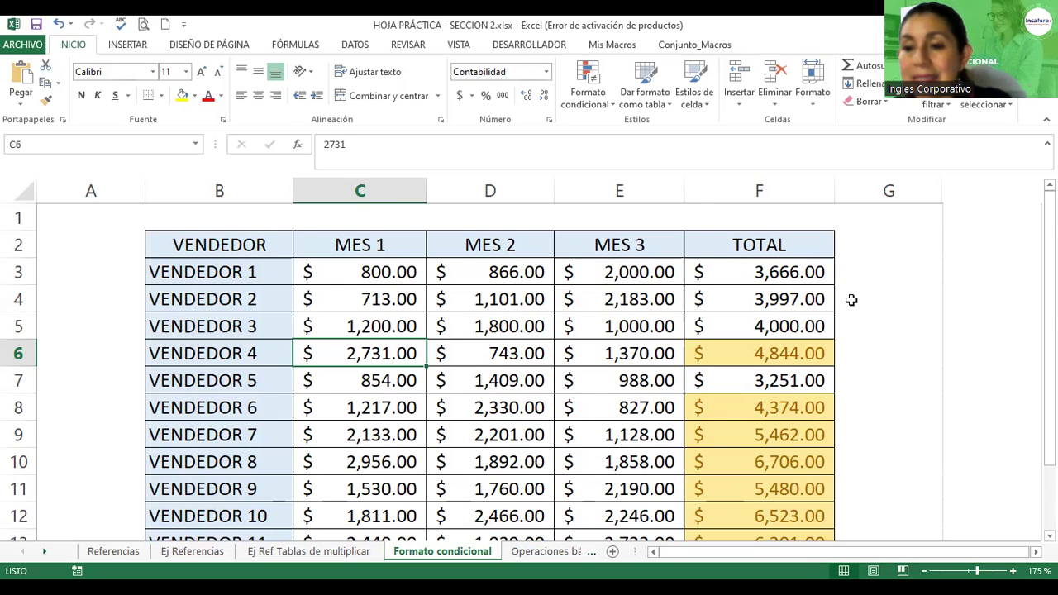
Step: Zoom out to 130% and try partial selections of the TOTAL cells
scroll(852, 300, "down", 1)
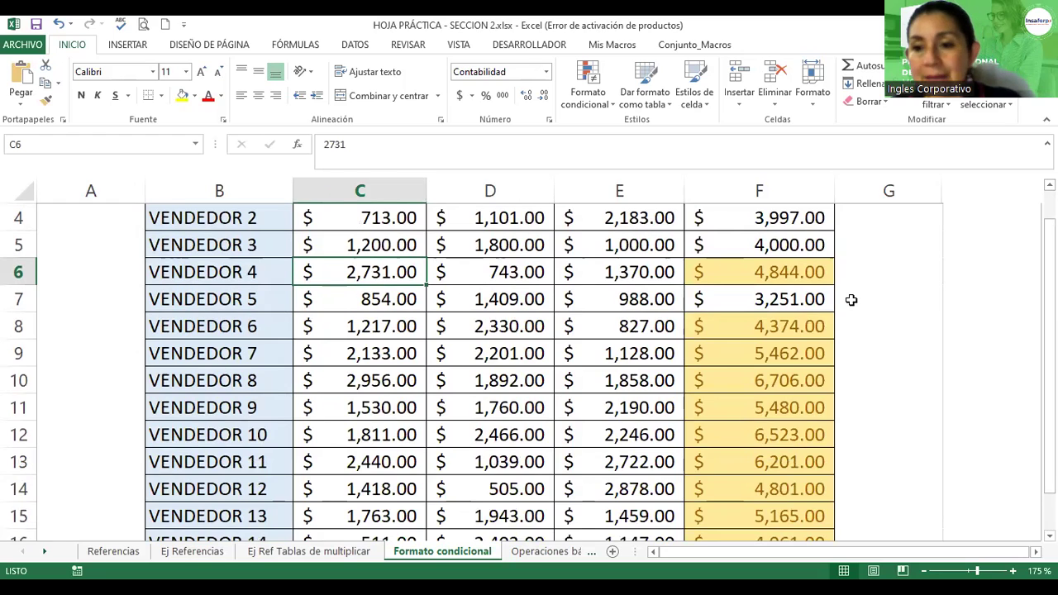
scroll(851, 300, "down", 1, "ctrl")
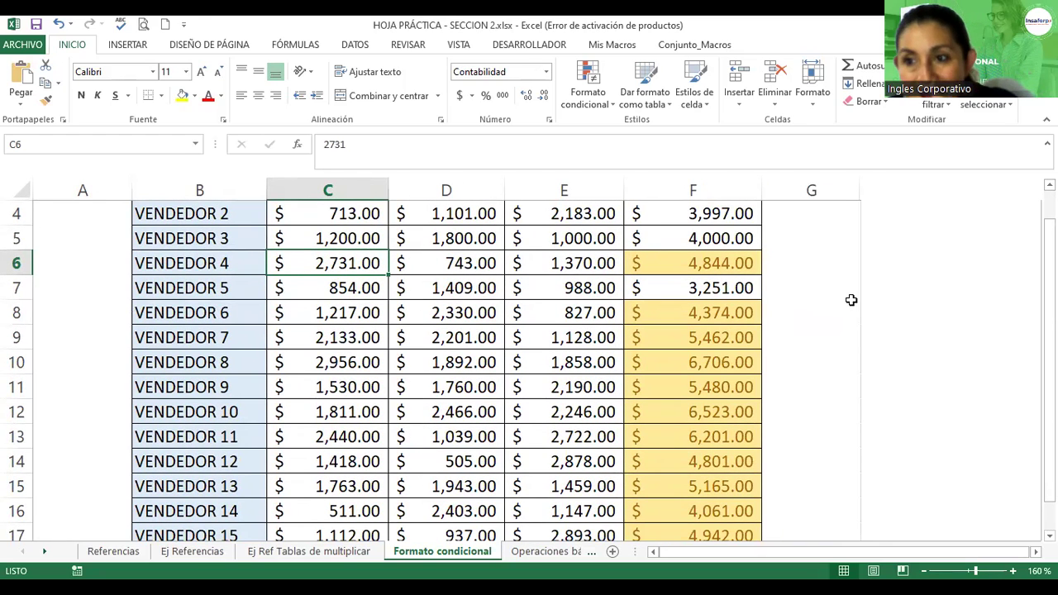
scroll(837, 356, "up", 1)
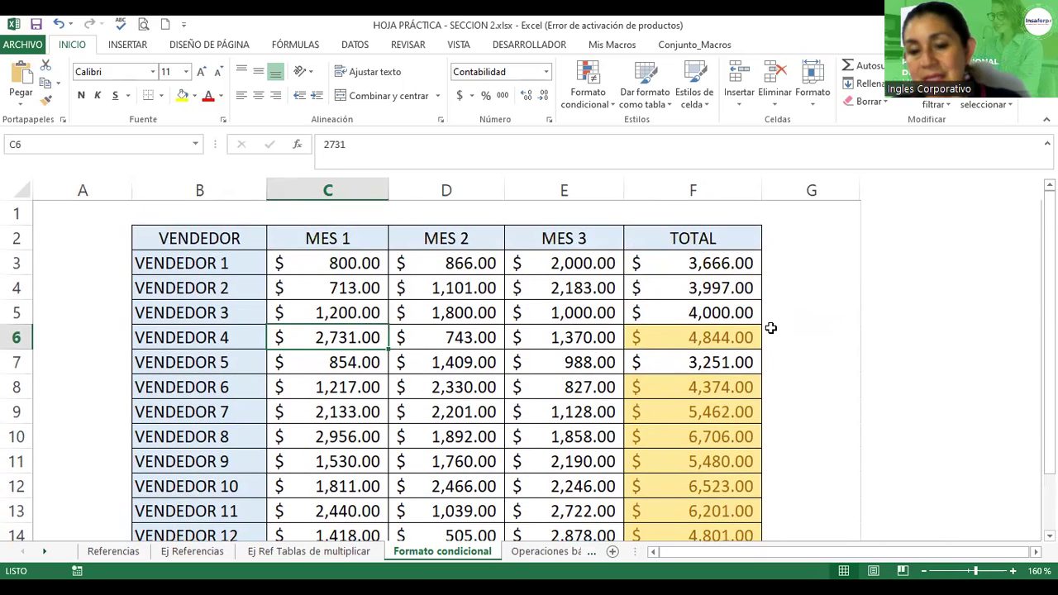
scroll(772, 333, "down", 2, "ctrl")
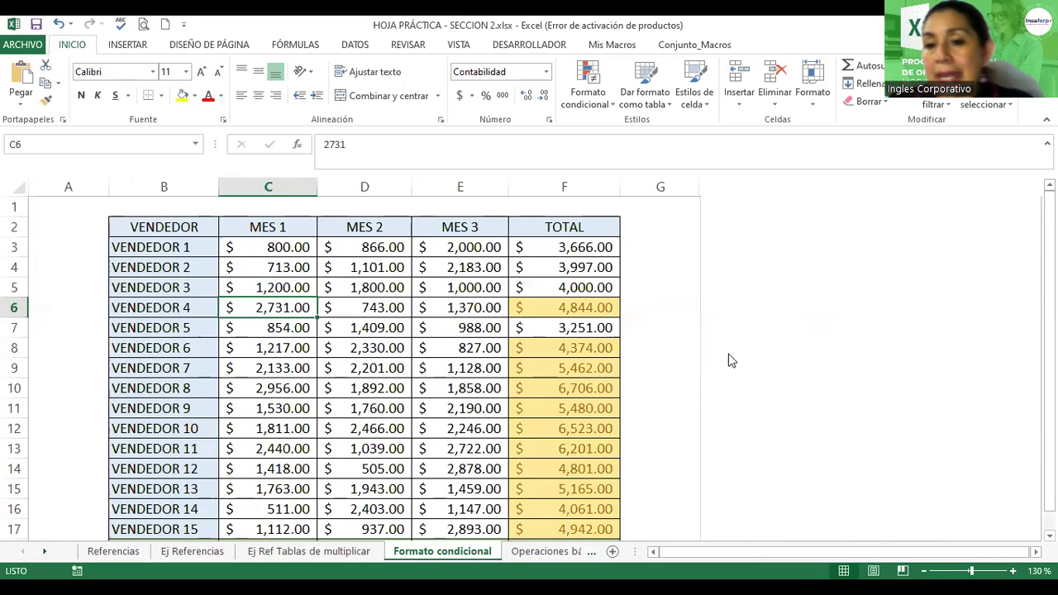
left_click(573, 248)
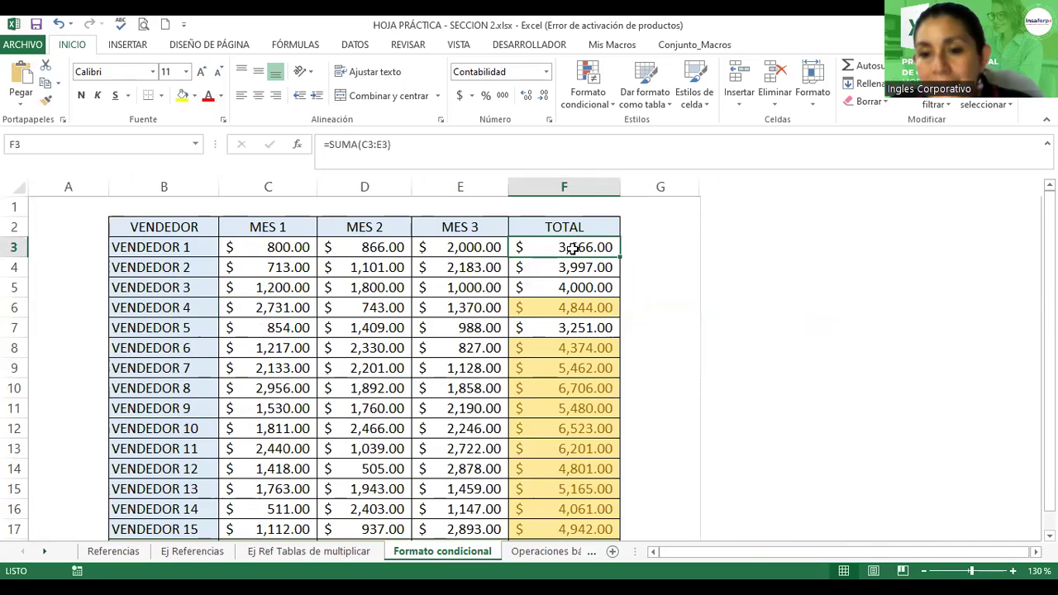
left_click_drag(572, 247, 573, 283)
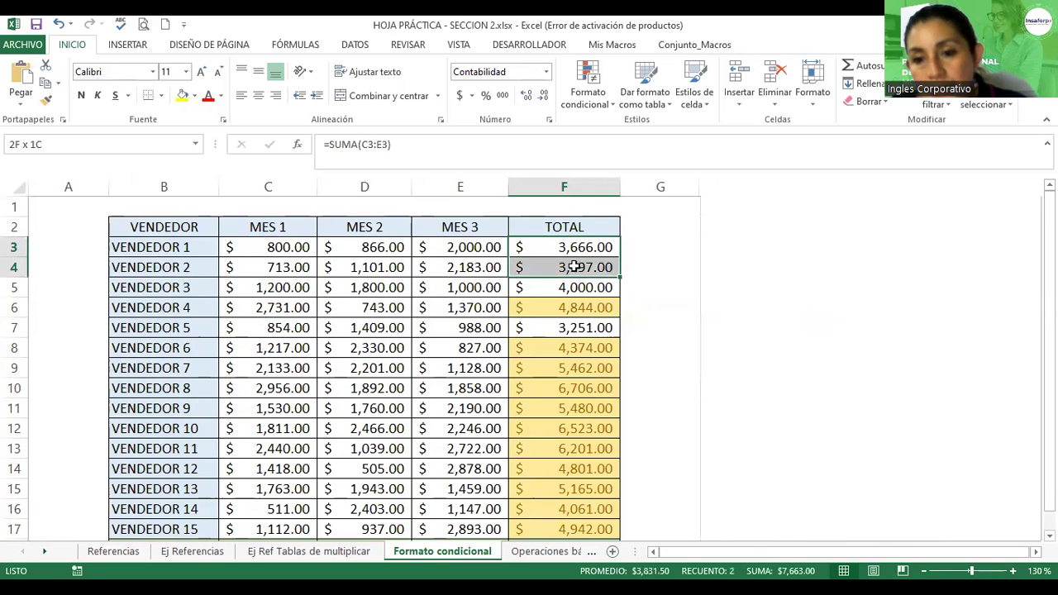
left_click(576, 328, "ctrl")
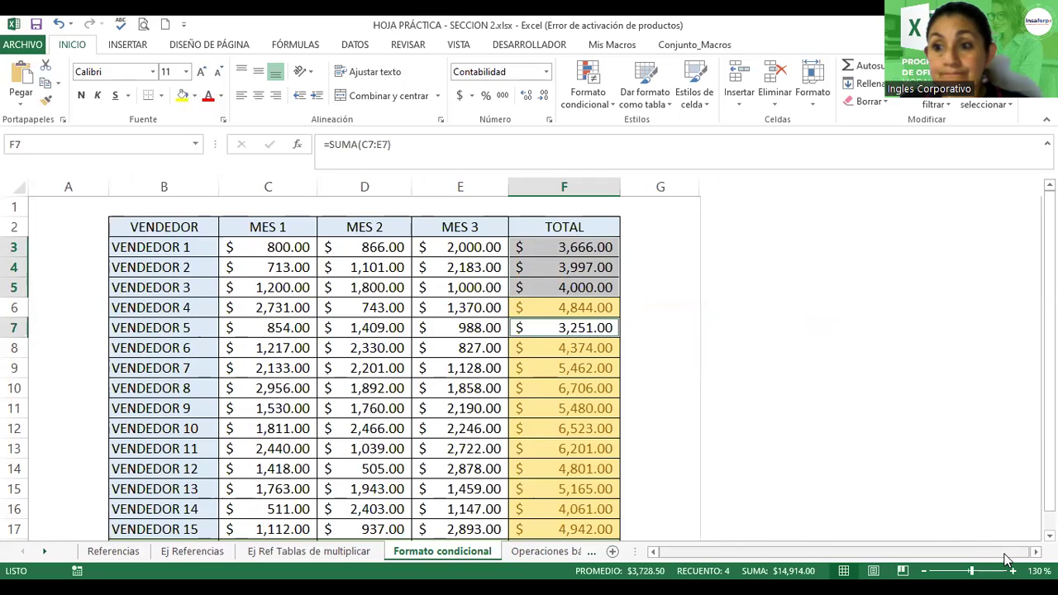
left_click(663, 347)
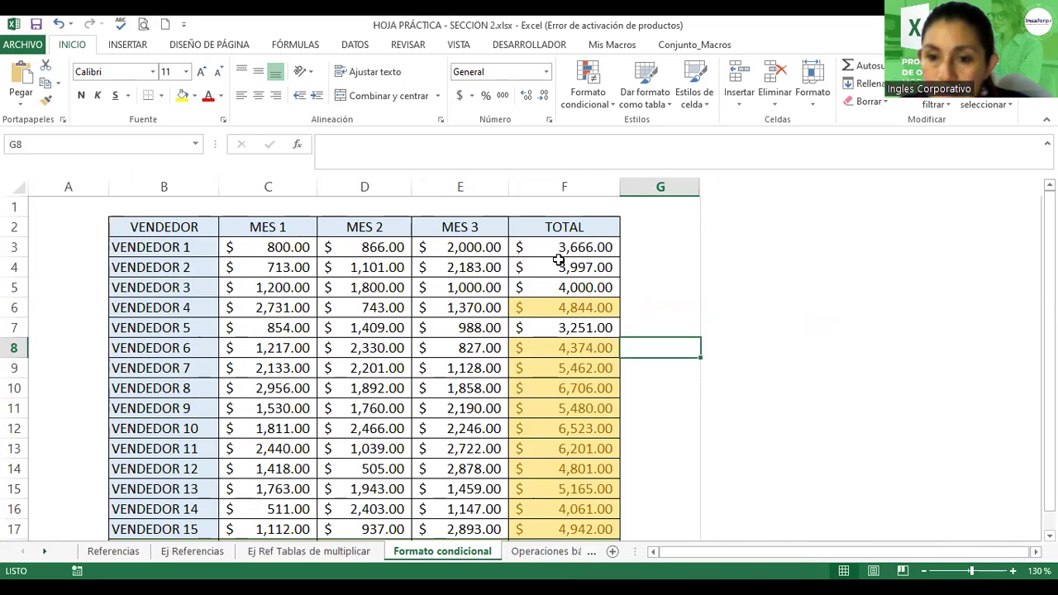
Step: Select the TOTAL values from F3 down to F17
left_click_drag(558, 247, 573, 499)
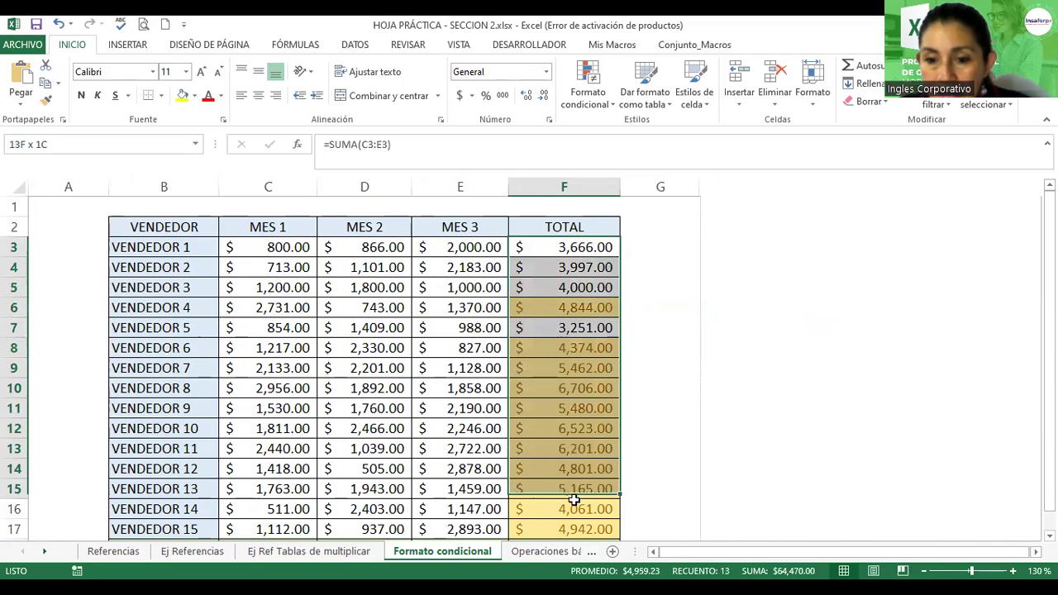
left_click_drag(573, 499, 568, 501)
scroll(570, 496, "down", 3)
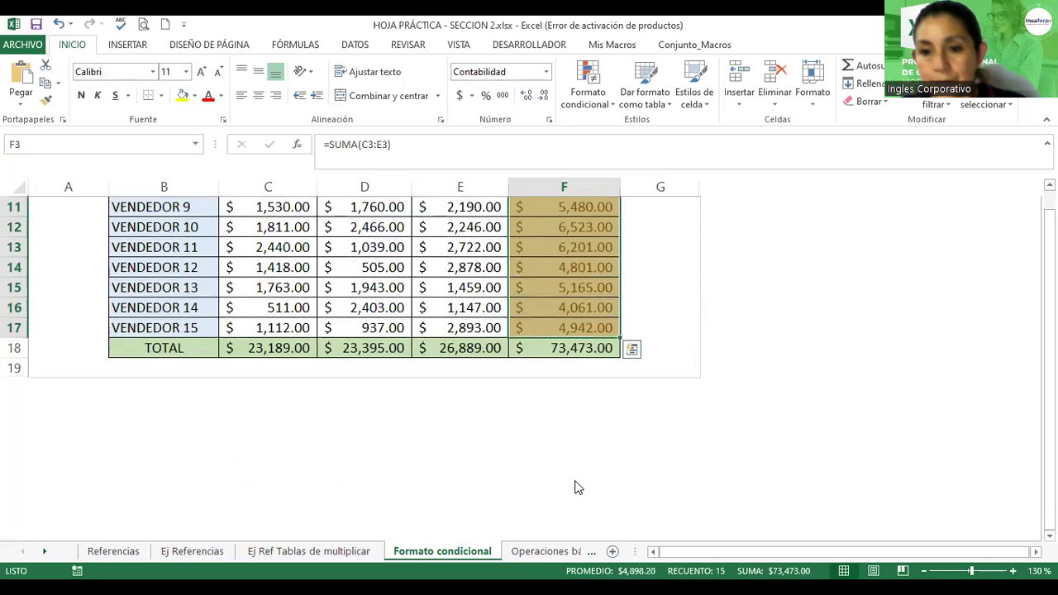
scroll(574, 486, "up", 3)
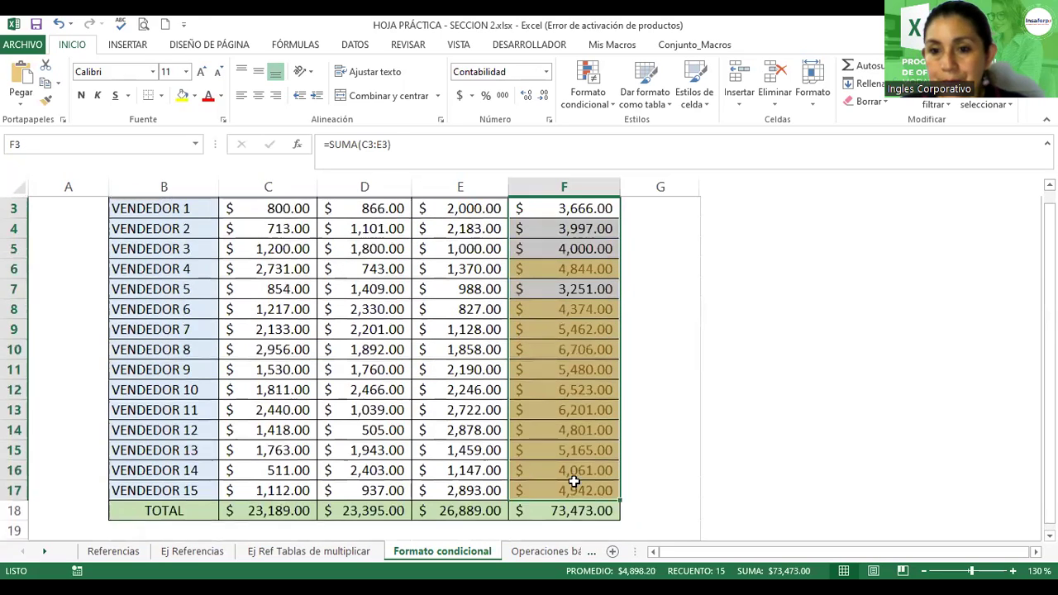
scroll(574, 480, "up", 1)
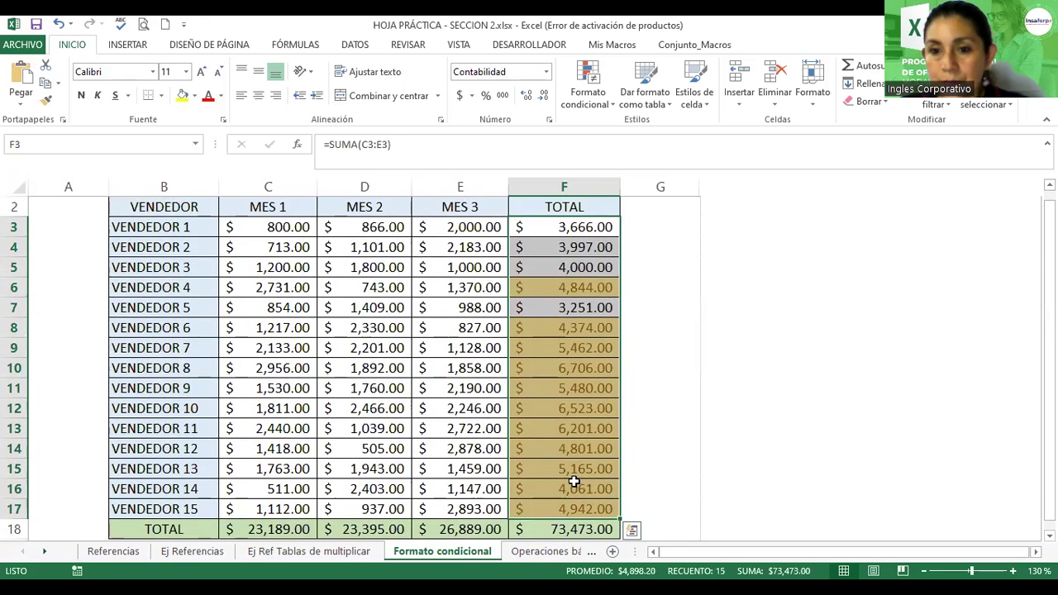
Step: Glance at the Dar formato como tabla styles, then bring up Formato condicional's Resaltar reglas de celdas options
left_click(669, 106)
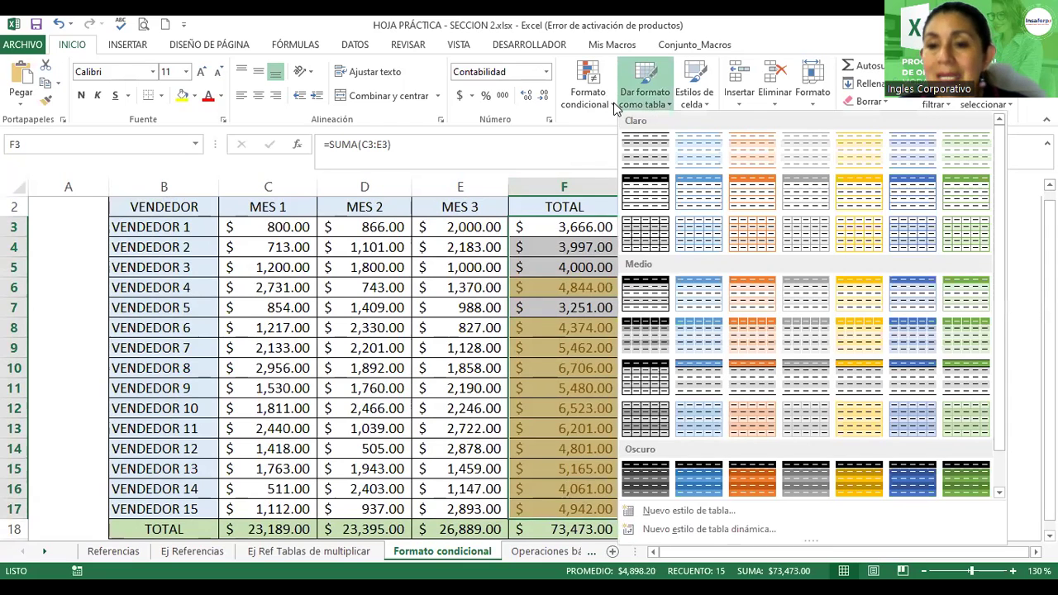
left_click(614, 106)
mouse_move(624, 132)
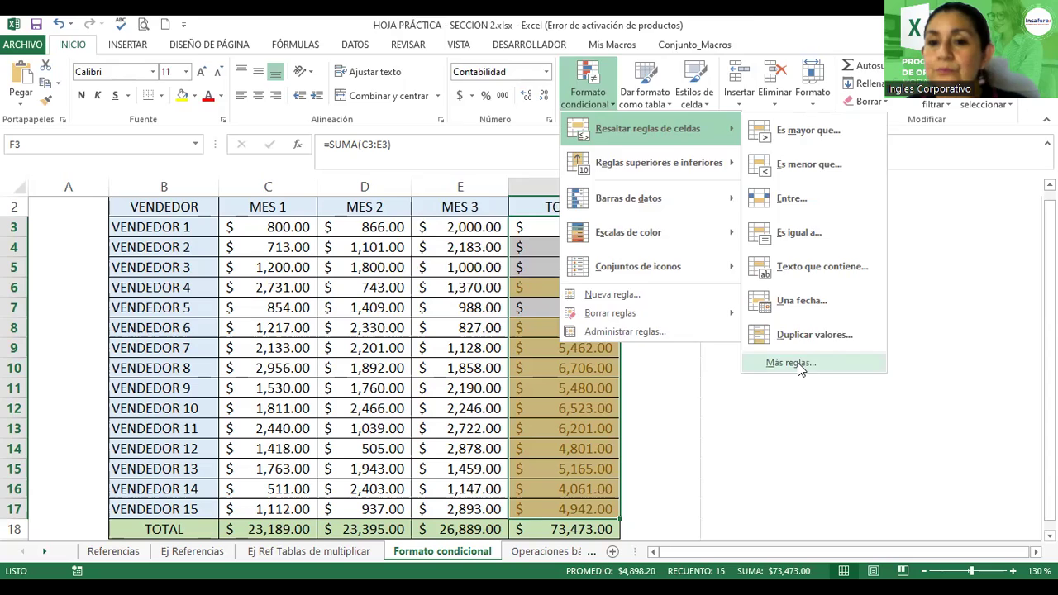
Step: Draft a Más reglas rule testing cell value 'menor o igual que' 4000
left_click(791, 364)
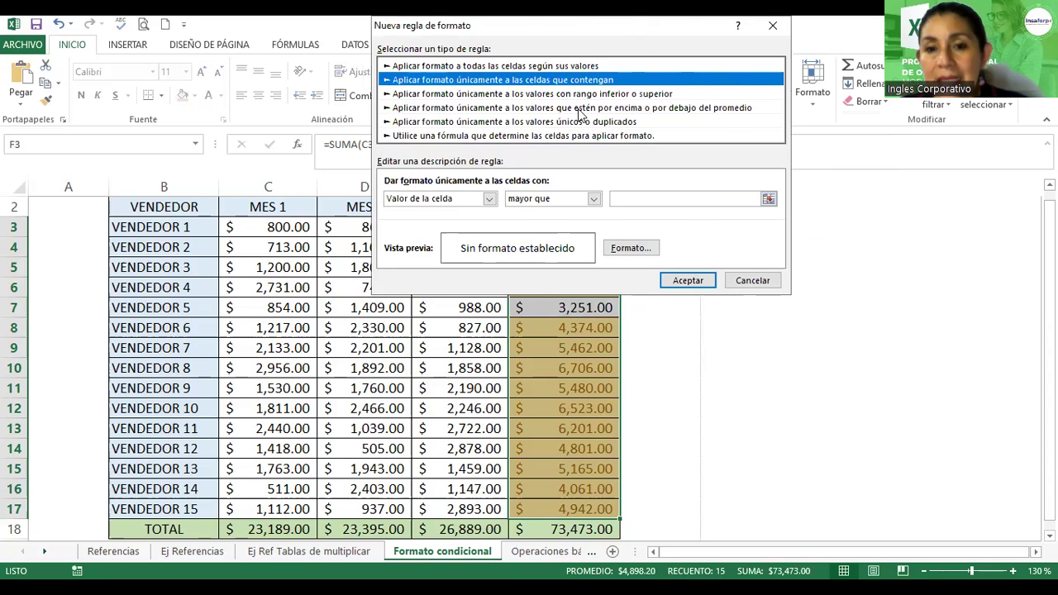
left_click_drag(579, 25, 529, 116)
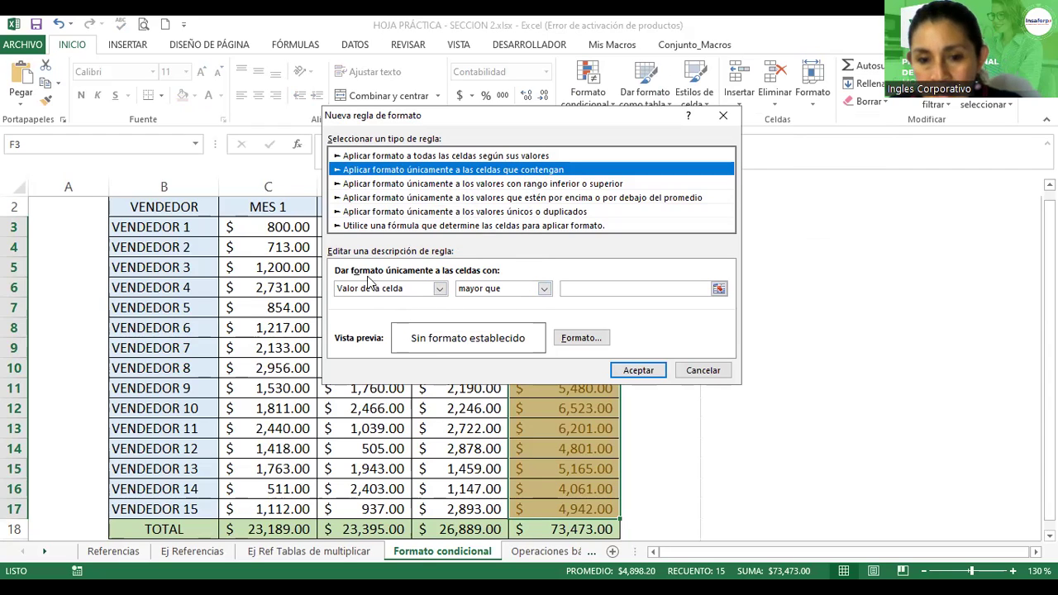
left_click(544, 288)
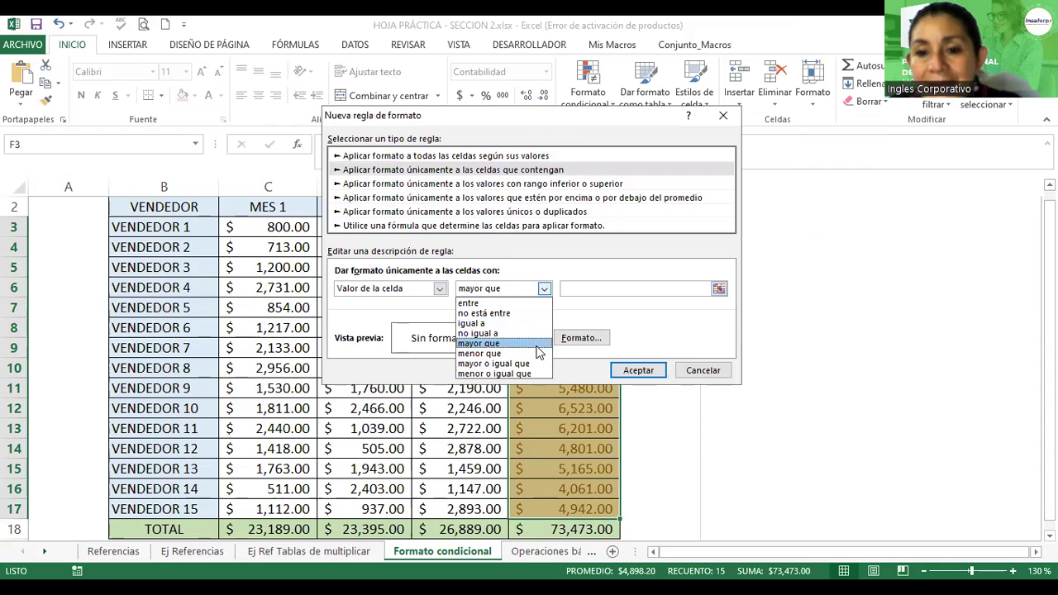
left_click(532, 374)
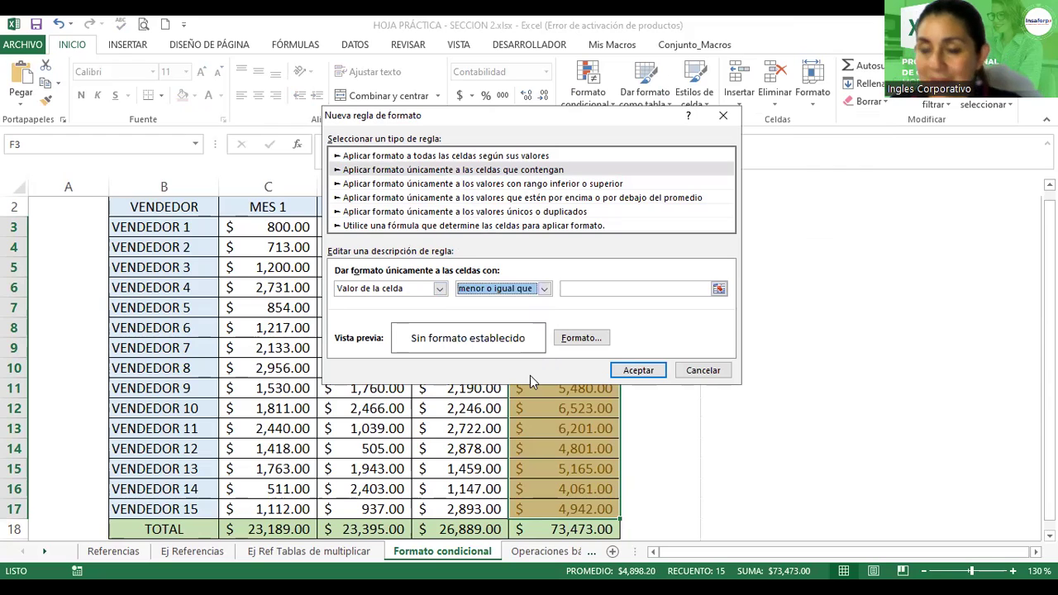
left_click(622, 288)
type("4000")
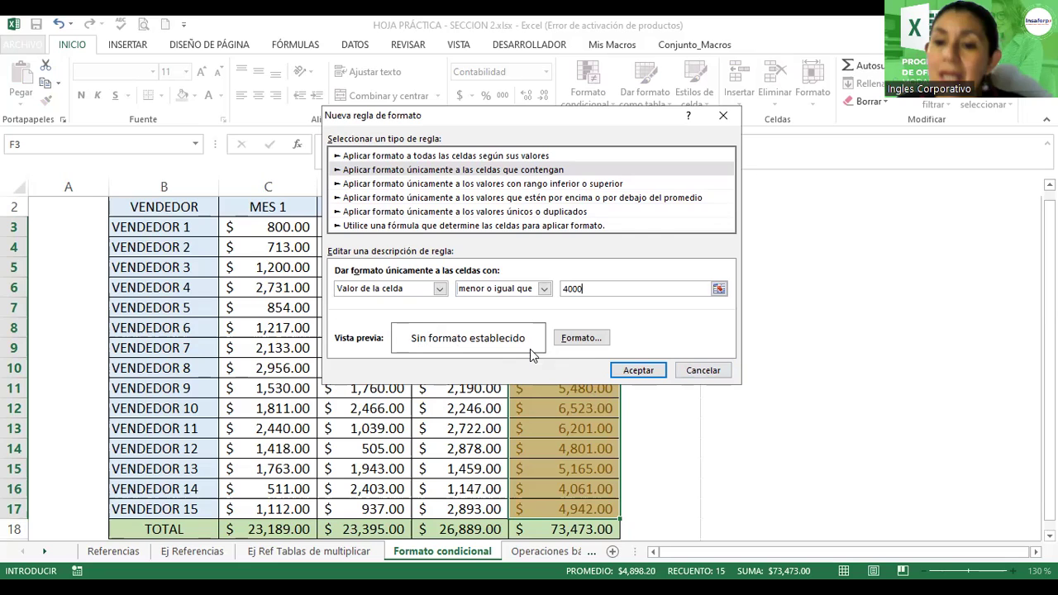
left_click(582, 338)
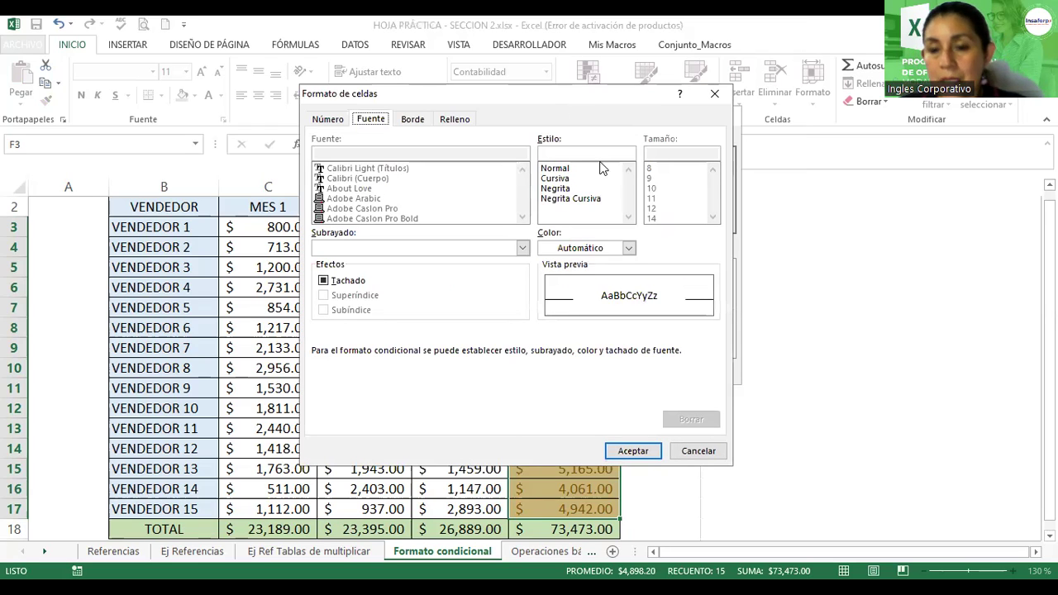
Step: Give the ≤4000 rule a Negrita Cursiva blue font and accept the format
left_click(559, 199)
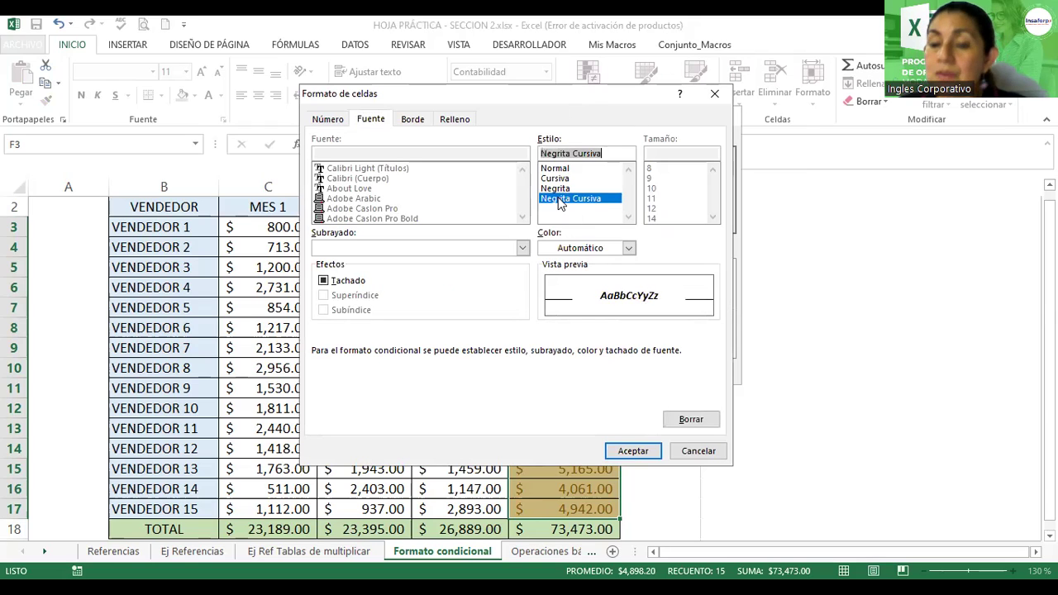
left_click(629, 248)
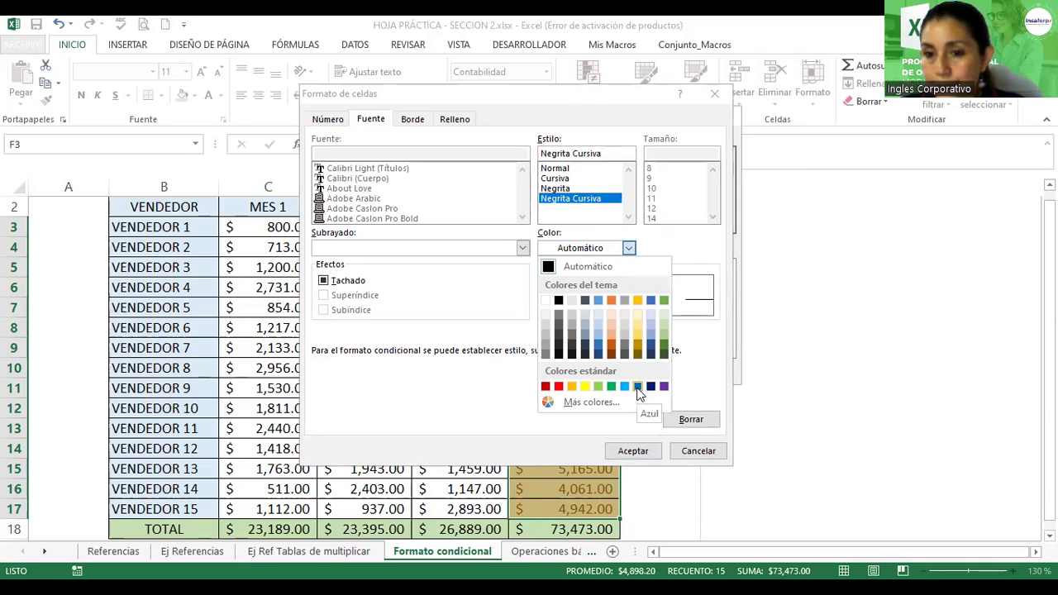
left_click(637, 386)
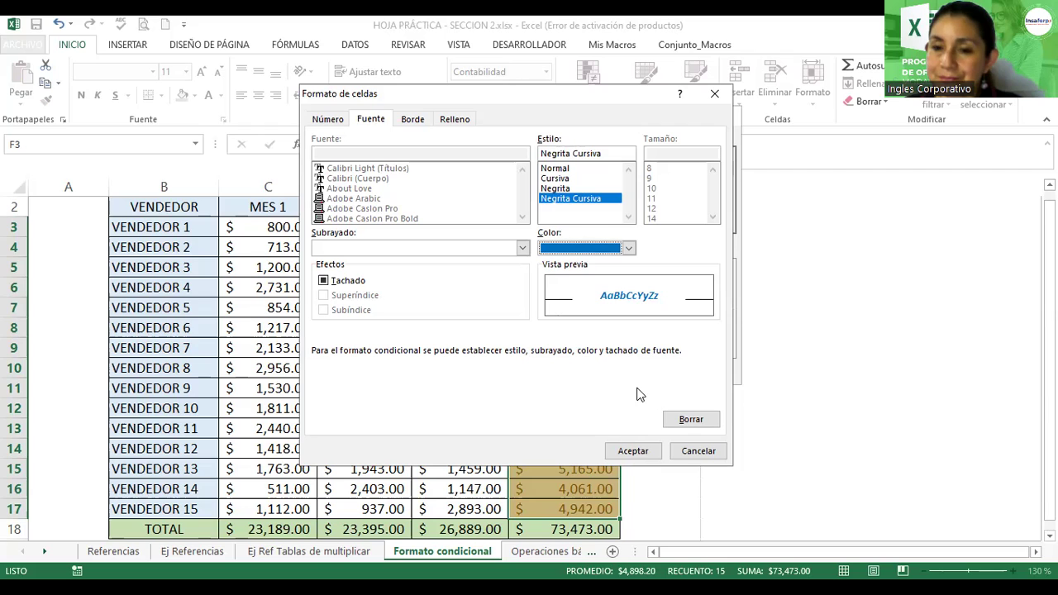
left_click(644, 451)
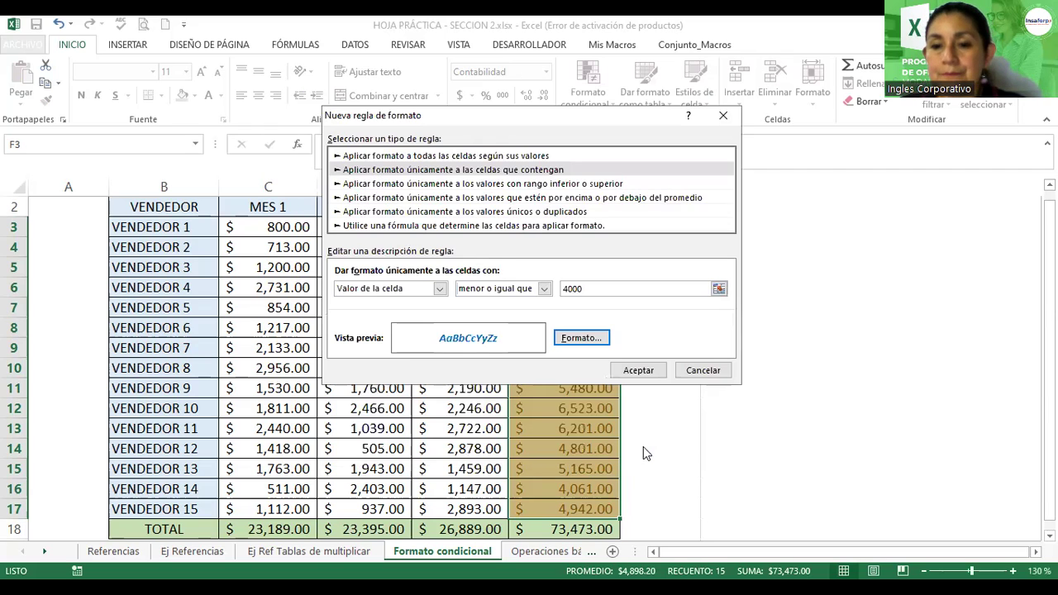
Step: Apply the ≤4000 rule and view the totals now shown in bold italic blue
left_click(627, 371)
left_click(676, 260)
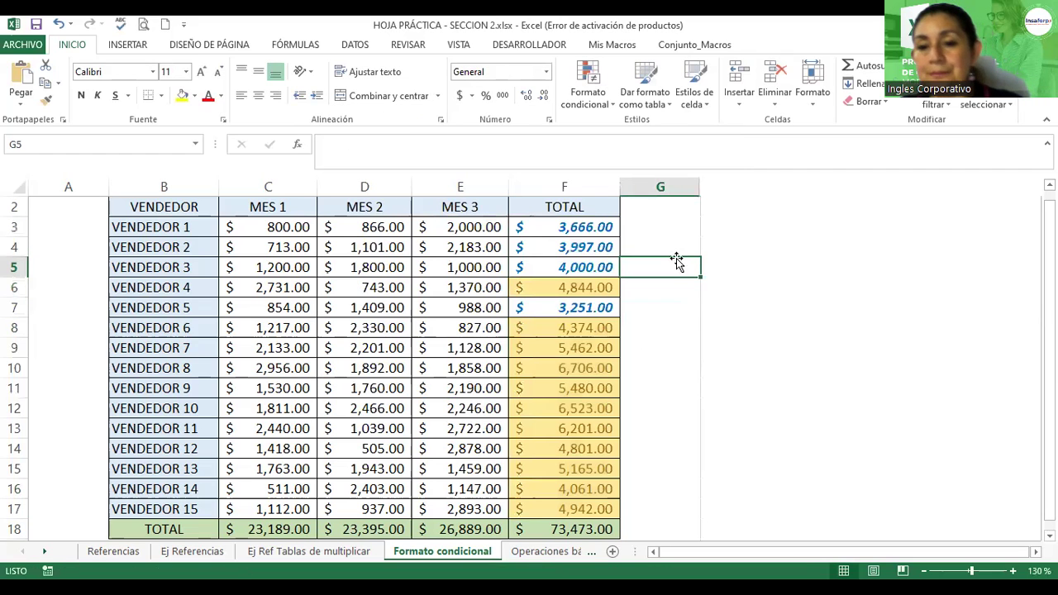
scroll(685, 300, "down", 2)
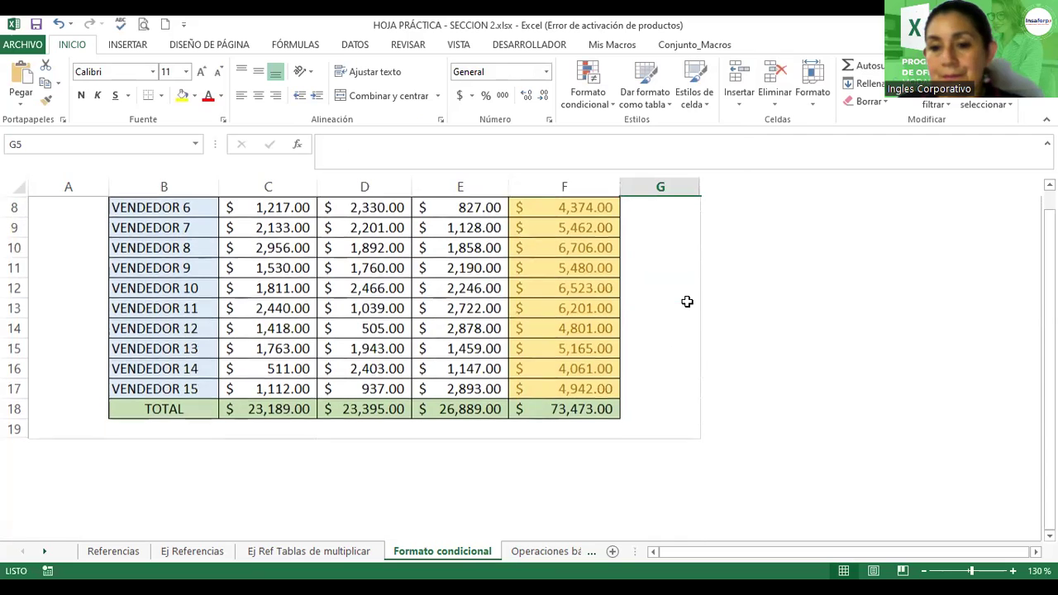
scroll(687, 302, "up", 2)
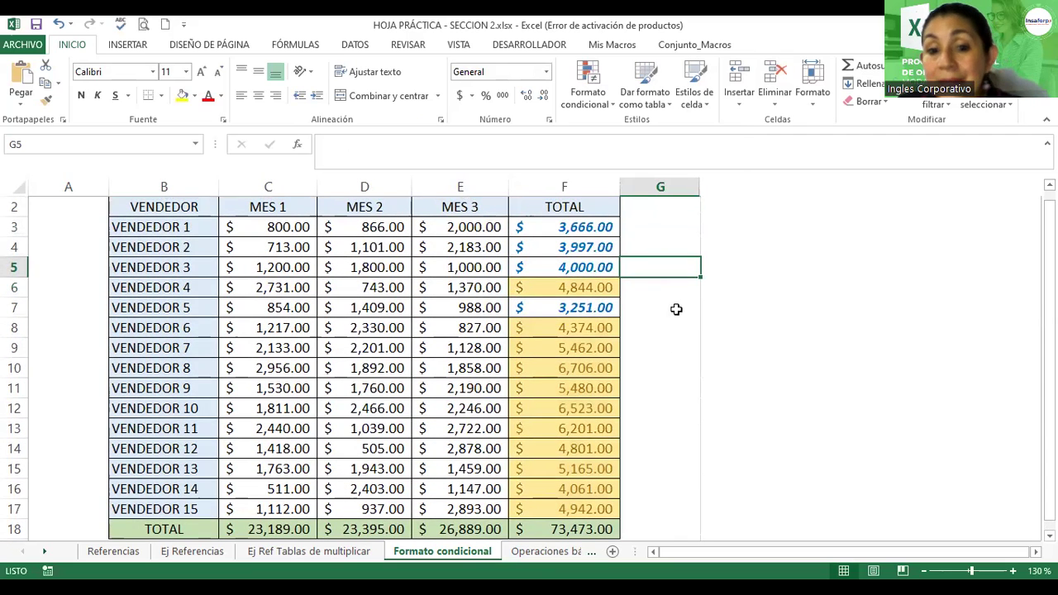
Step: Enter 1000 in C11 and 800 in D11 for VENDEDOR 9
left_click(263, 384)
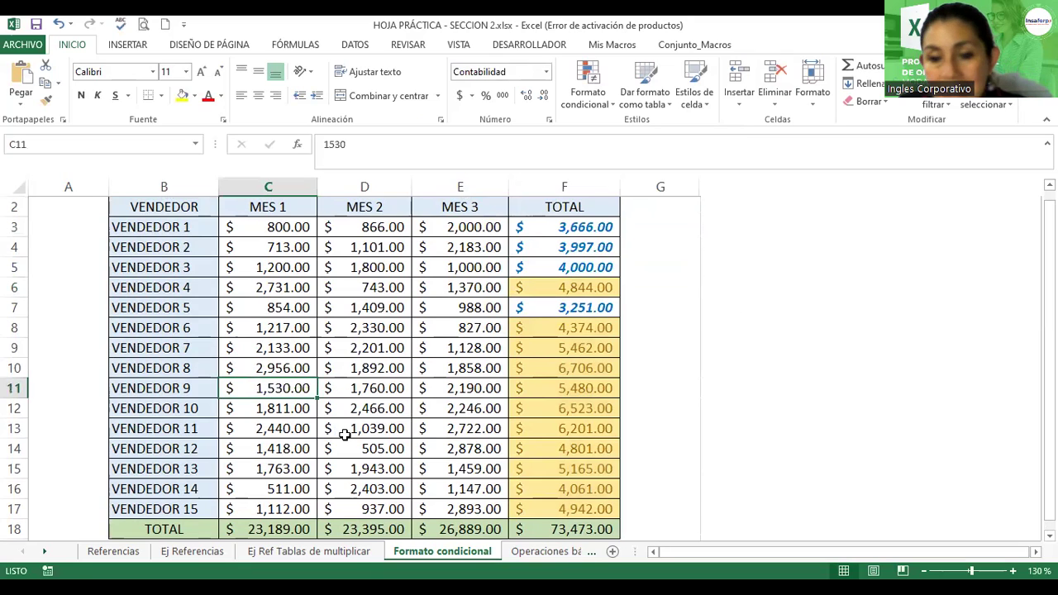
type("1000")
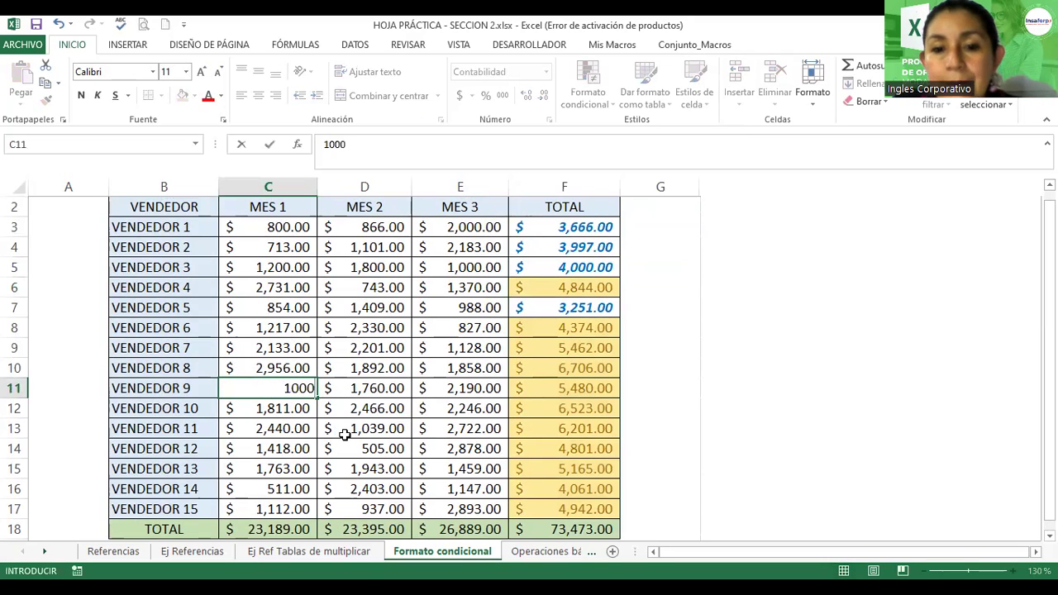
key("Return")
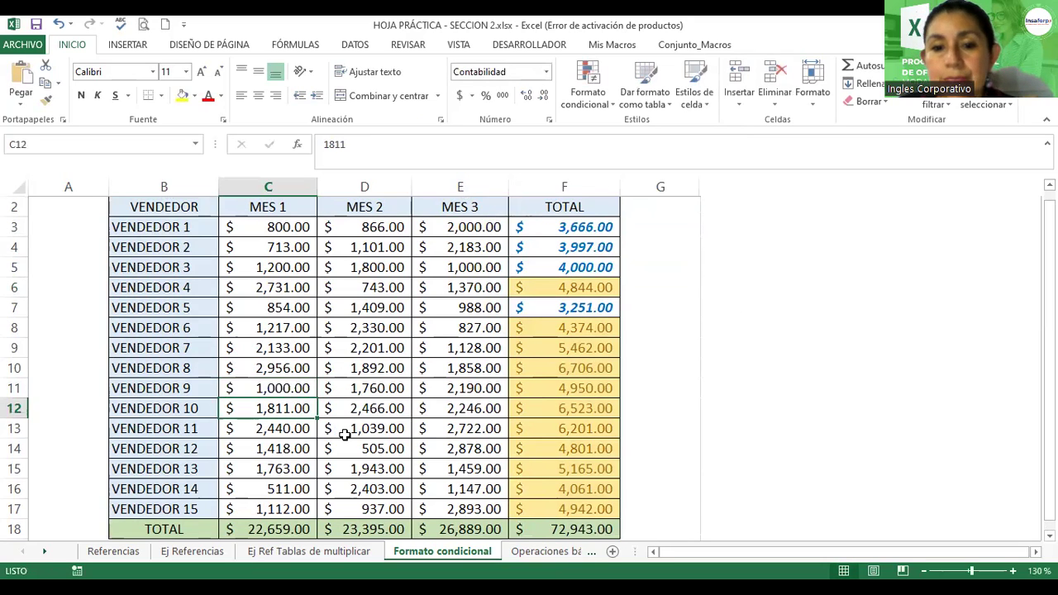
left_click(348, 387)
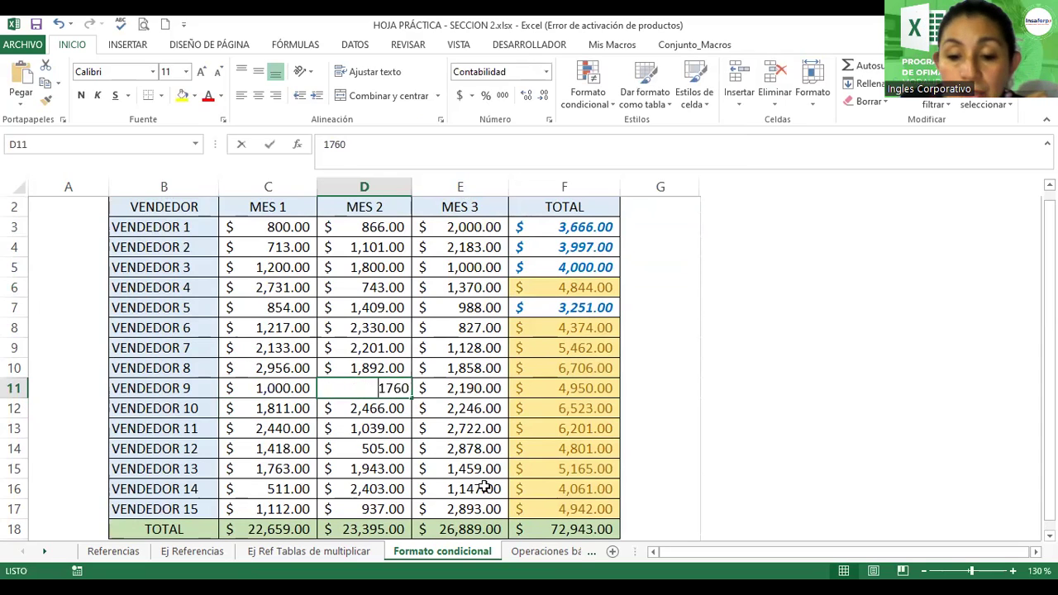
type("800")
key("Return")
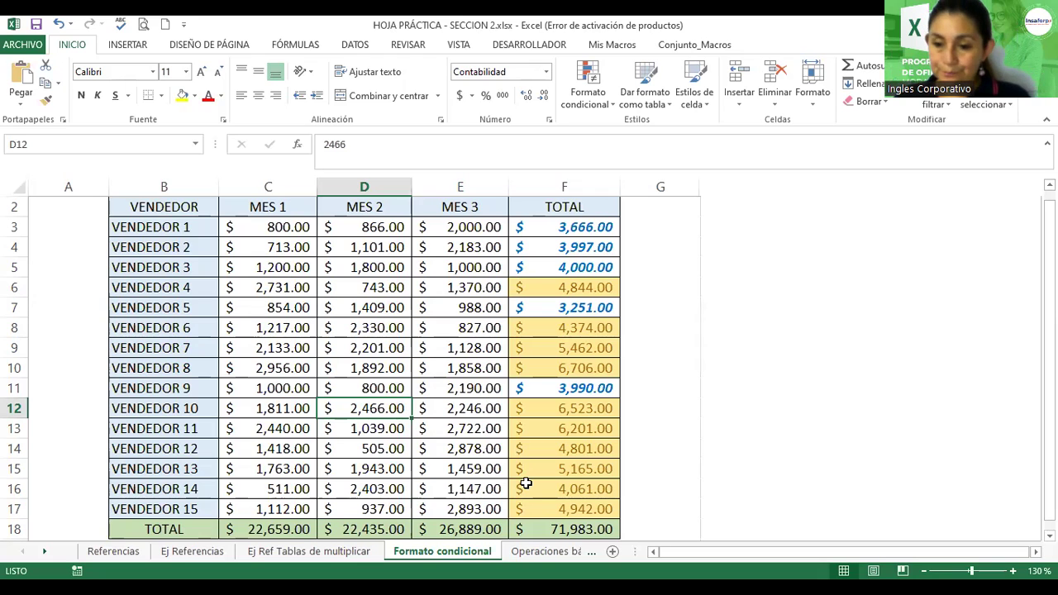
Step: Reselect the TOTAL values F3:F17
left_click_drag(581, 227, 576, 509)
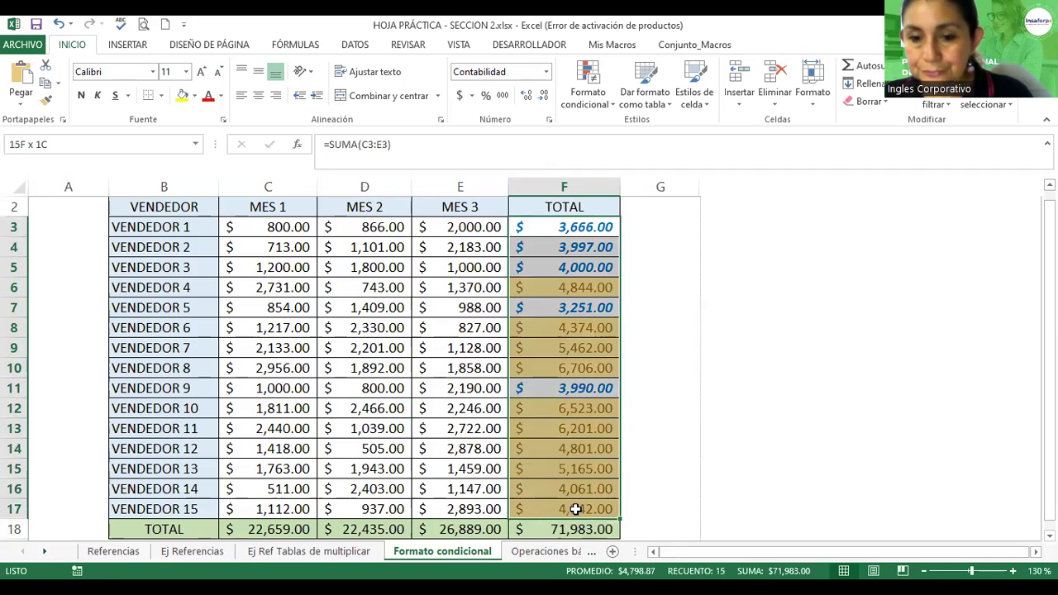
scroll(578, 507, "down", 1)
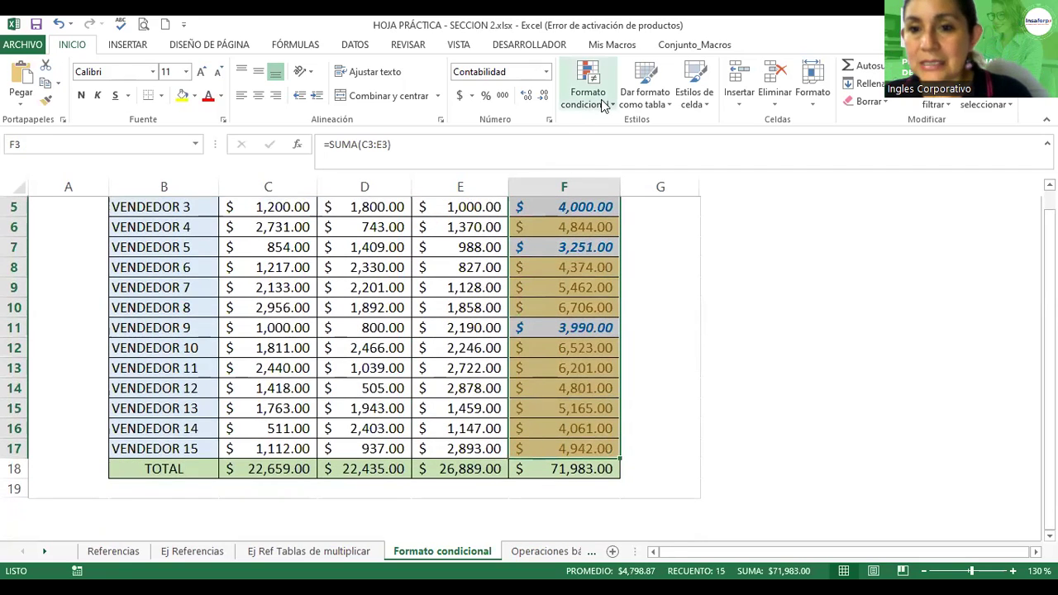
left_click(619, 107)
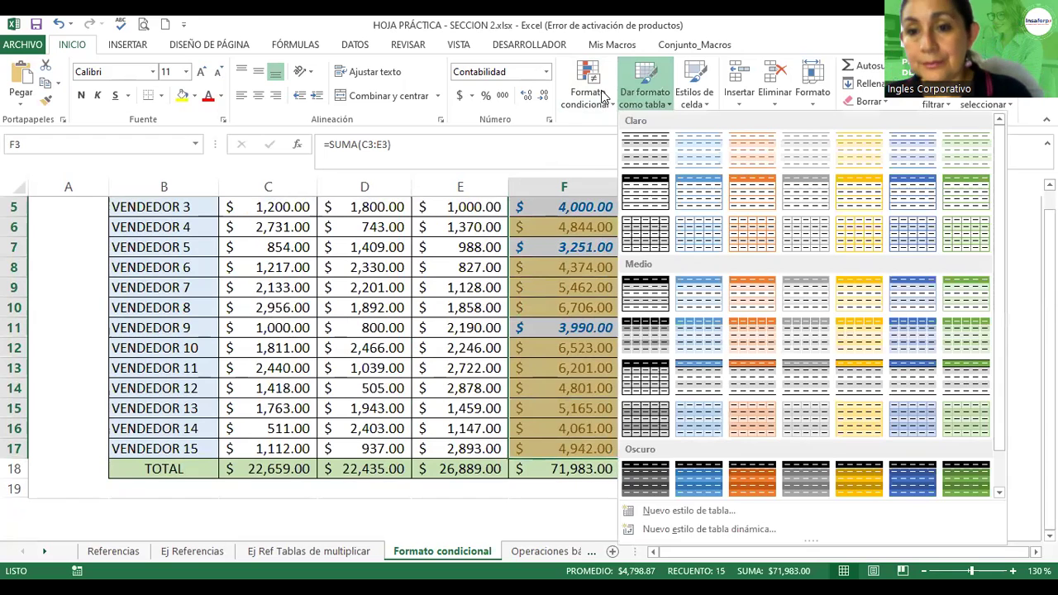
Step: Show the F3:F17 rules in Administrar reglas and move that window aside
left_click(603, 97)
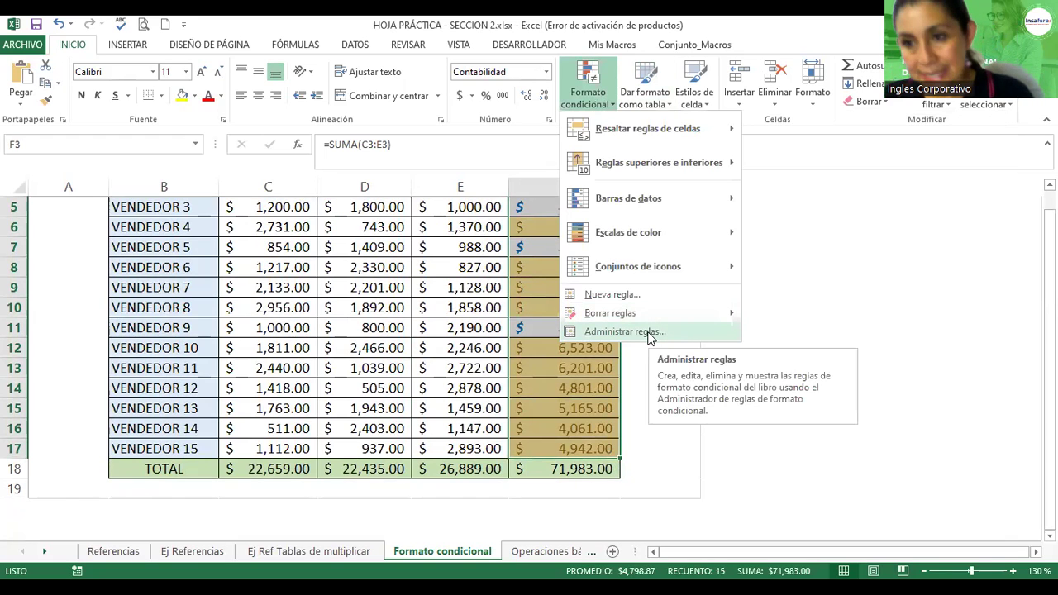
left_click(648, 332)
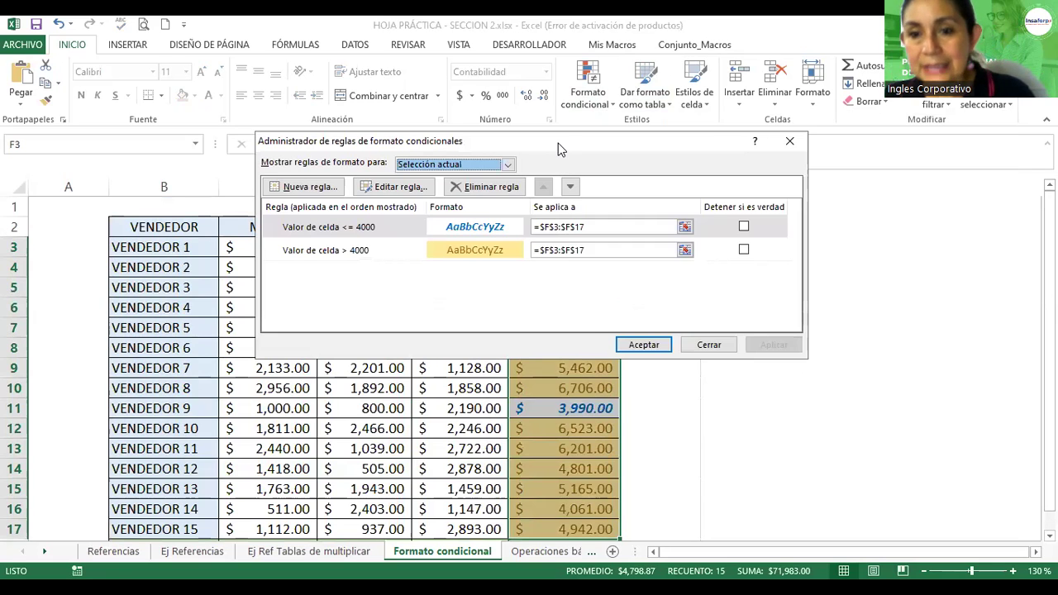
left_click_drag(558, 143, 487, 126)
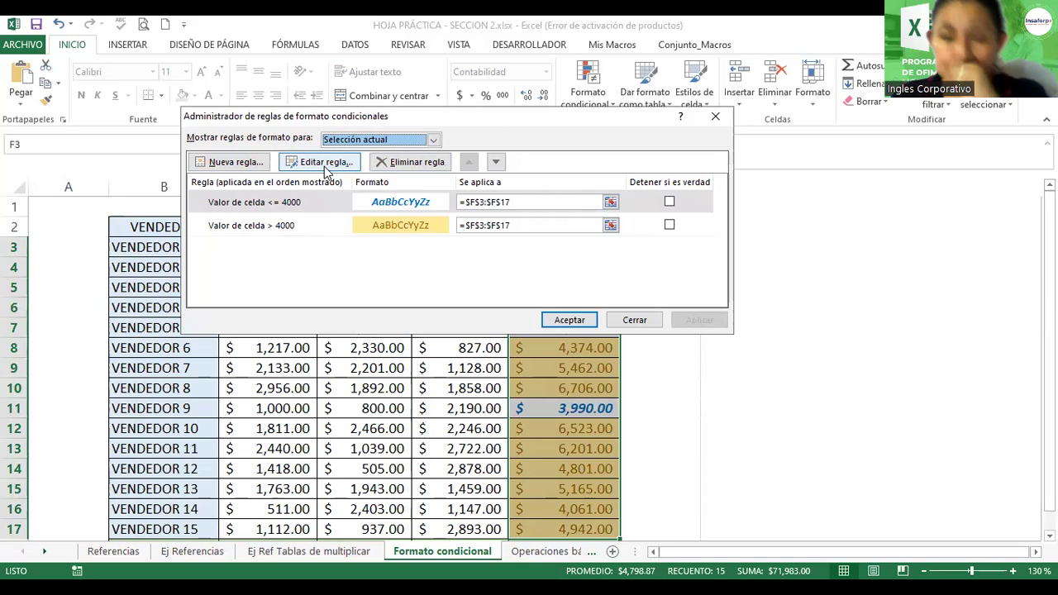
left_click(383, 222)
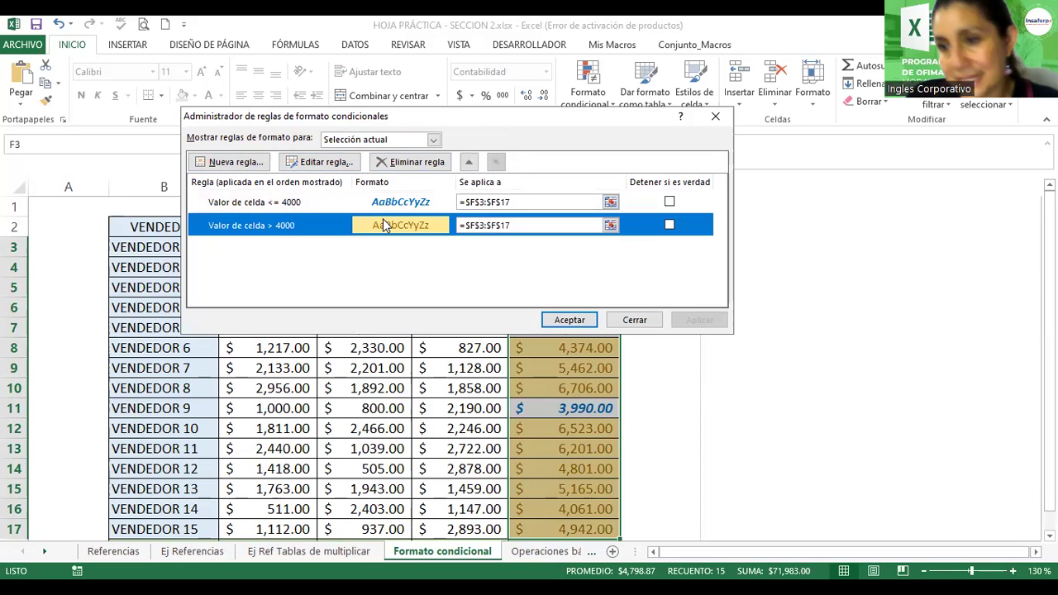
left_click(312, 163)
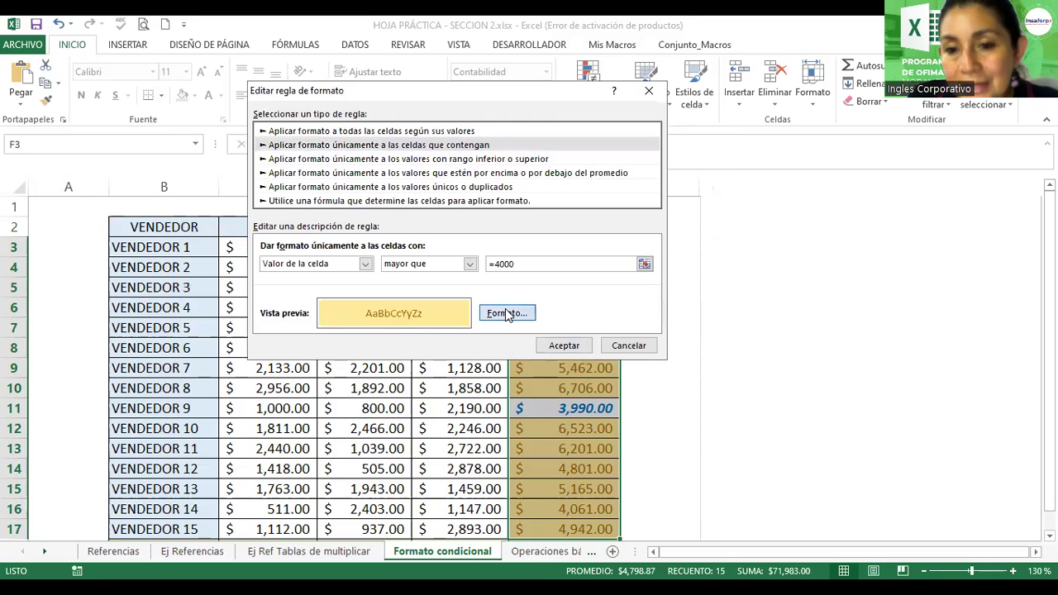
left_click(506, 313)
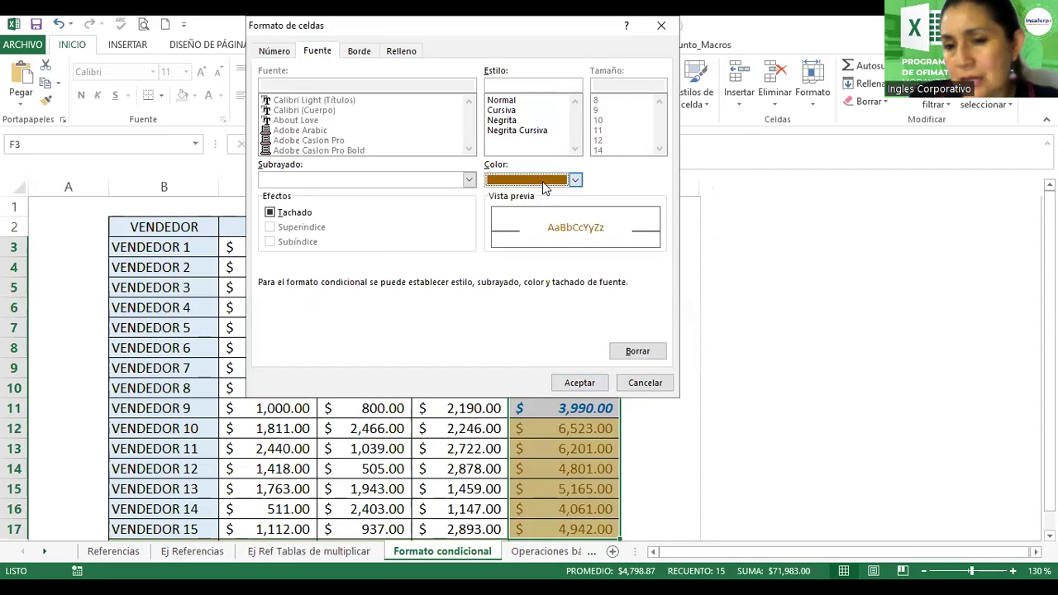
left_click(542, 181)
left_click(542, 181)
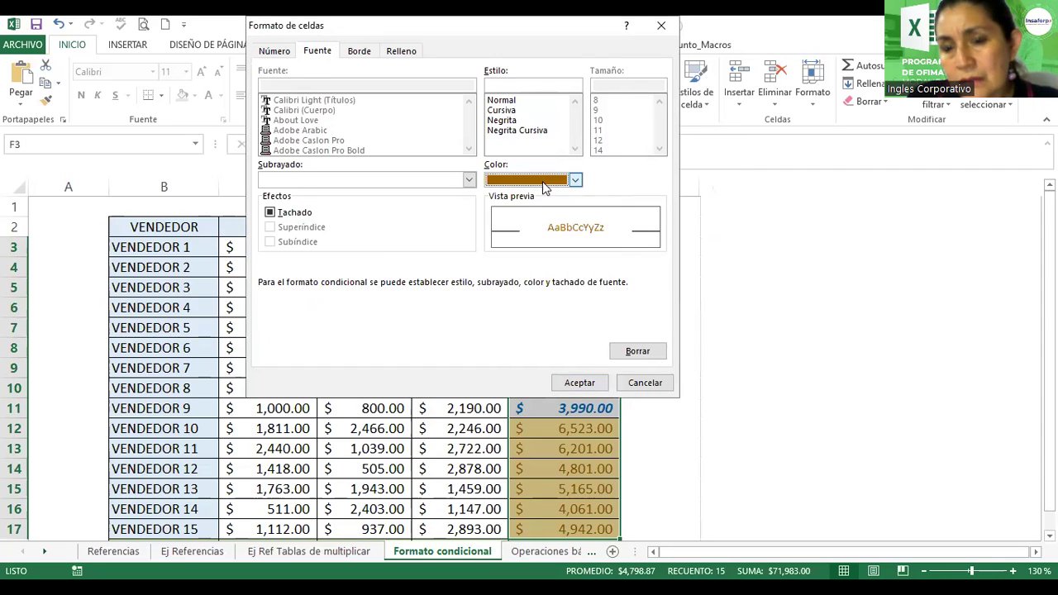
left_click(545, 180)
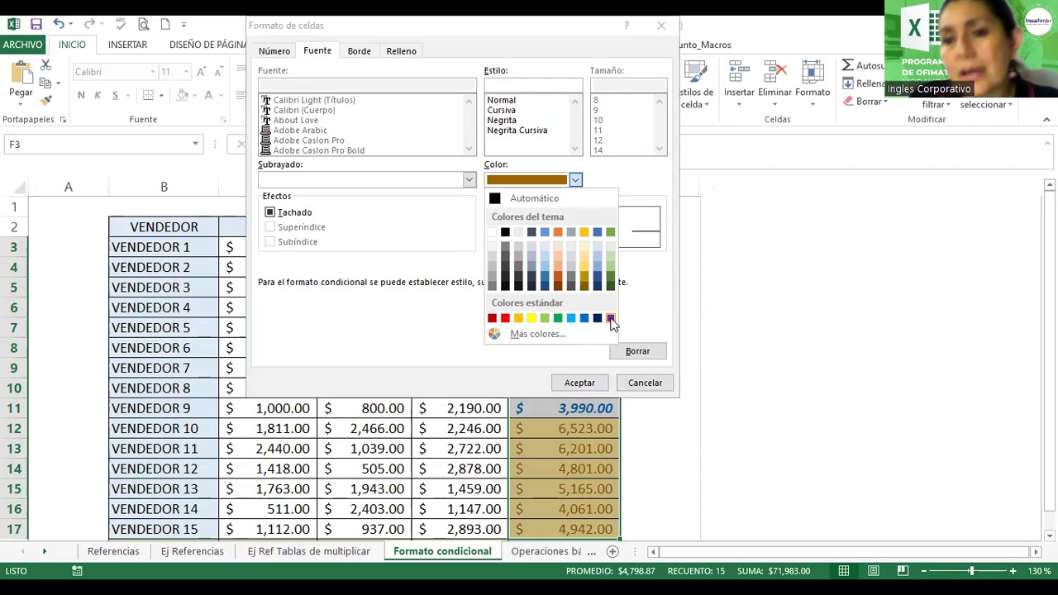
left_click(612, 319)
left_click(585, 382)
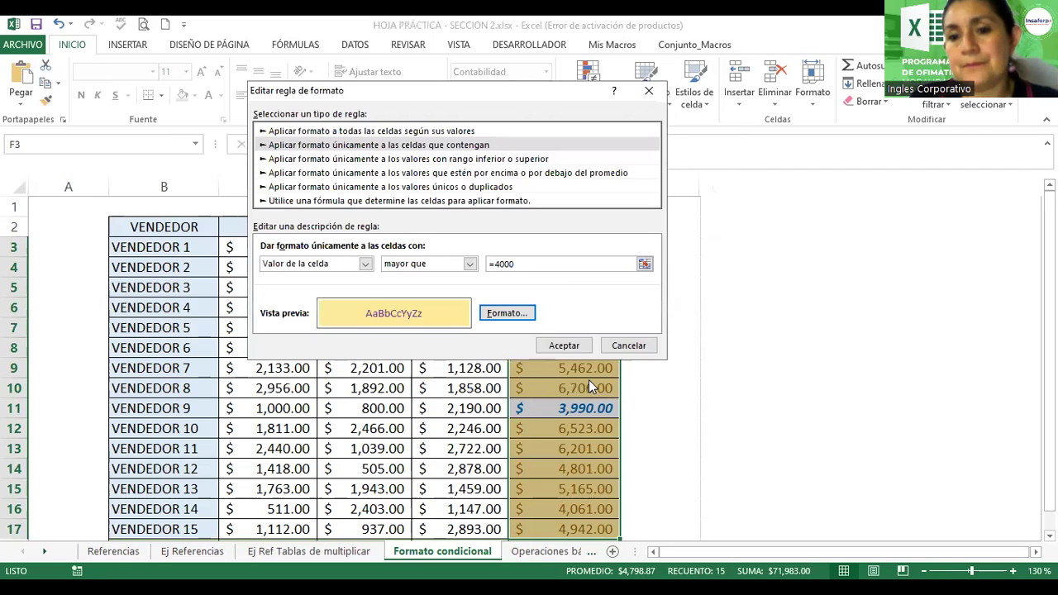
left_click(577, 345)
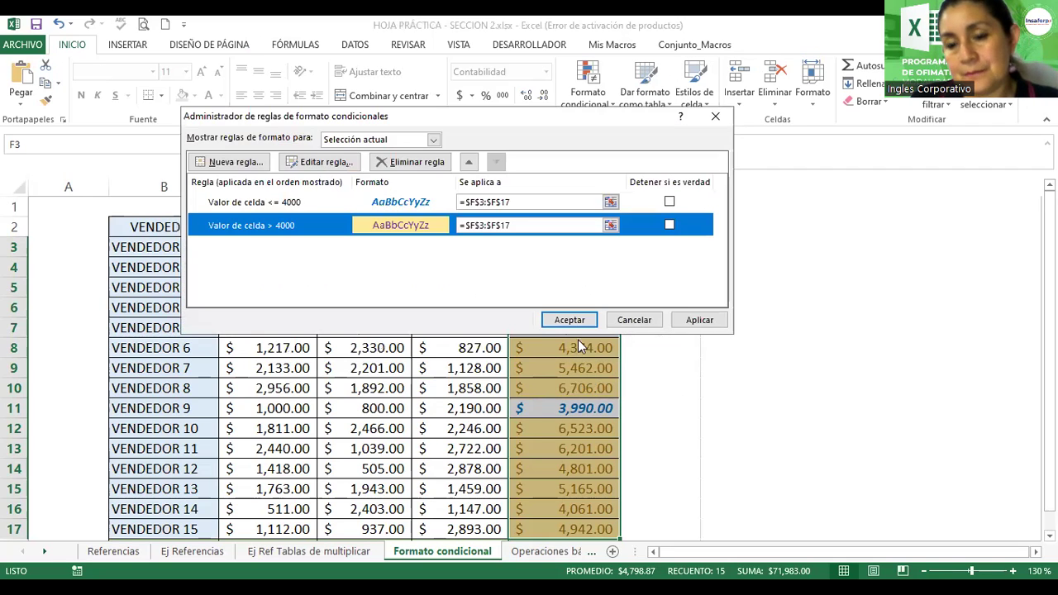
left_click(696, 322)
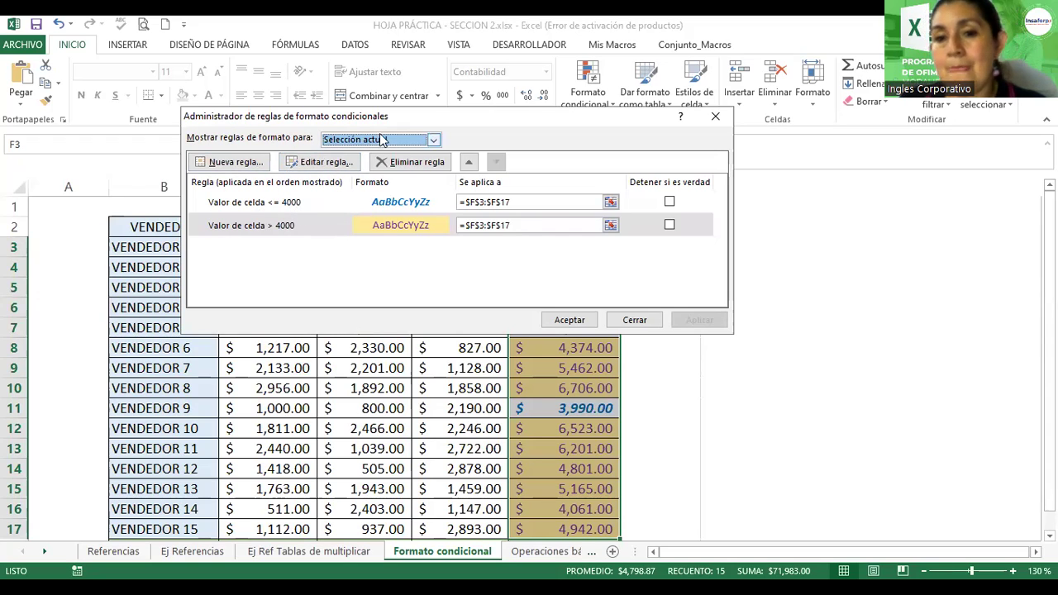
Step: Move the rules manager aside, then close it with Aceptar
left_click_drag(430, 115, 411, 49)
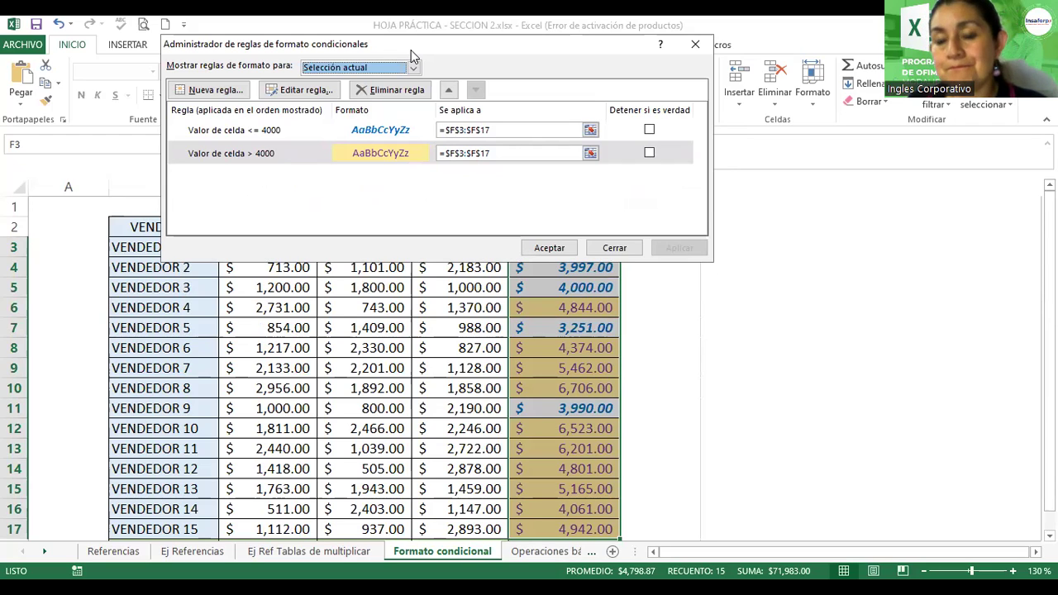
left_click(560, 256)
left_click(650, 305)
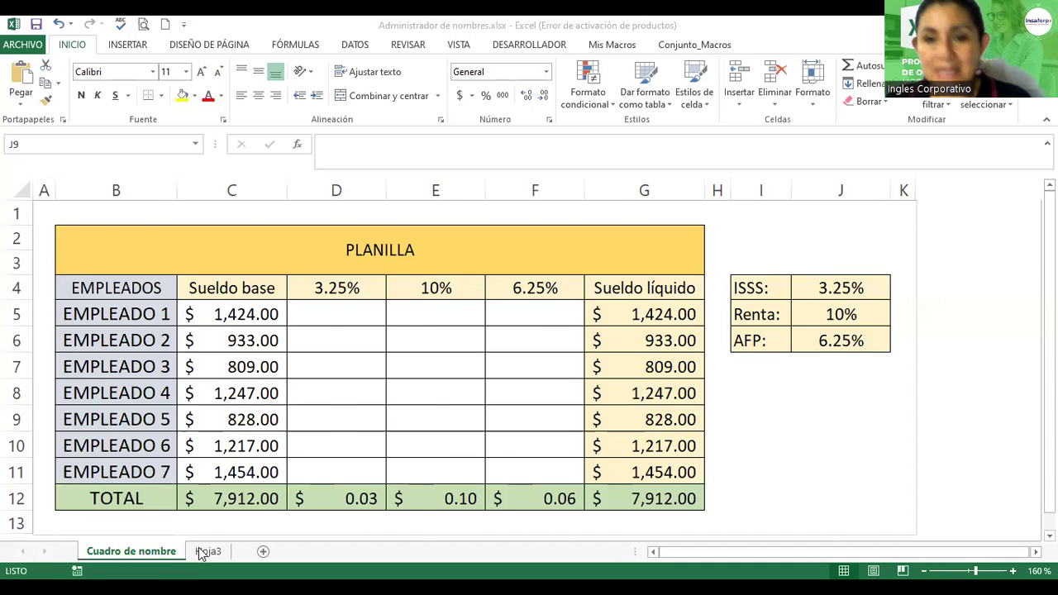
Step: Switch to the Hoja3 sheet holding the cheque table
left_click(207, 551)
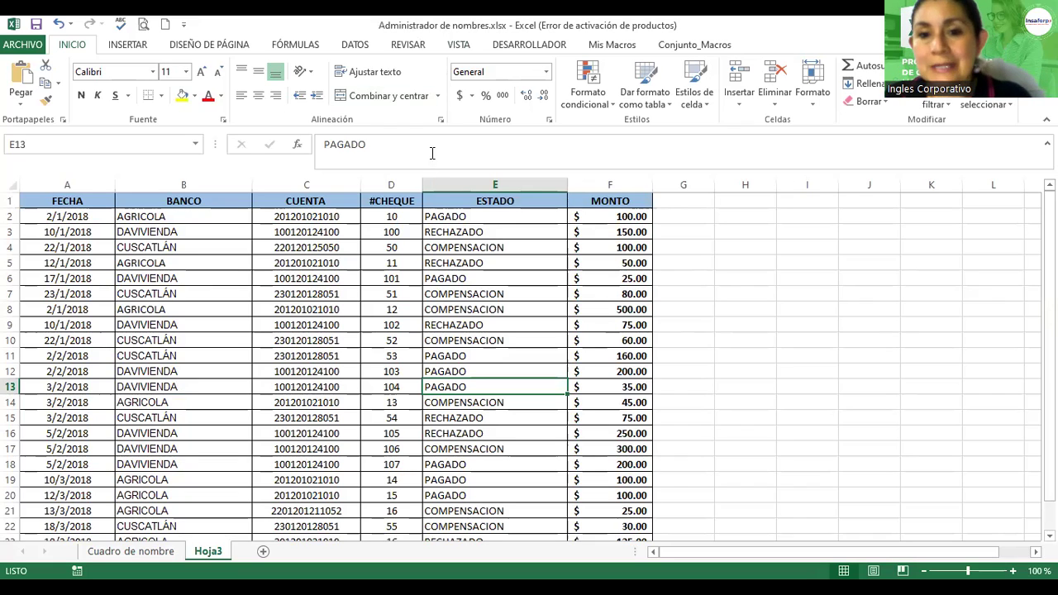
left_click(426, 277)
scroll(425, 275, "down", 3)
scroll(426, 274, "up", 3)
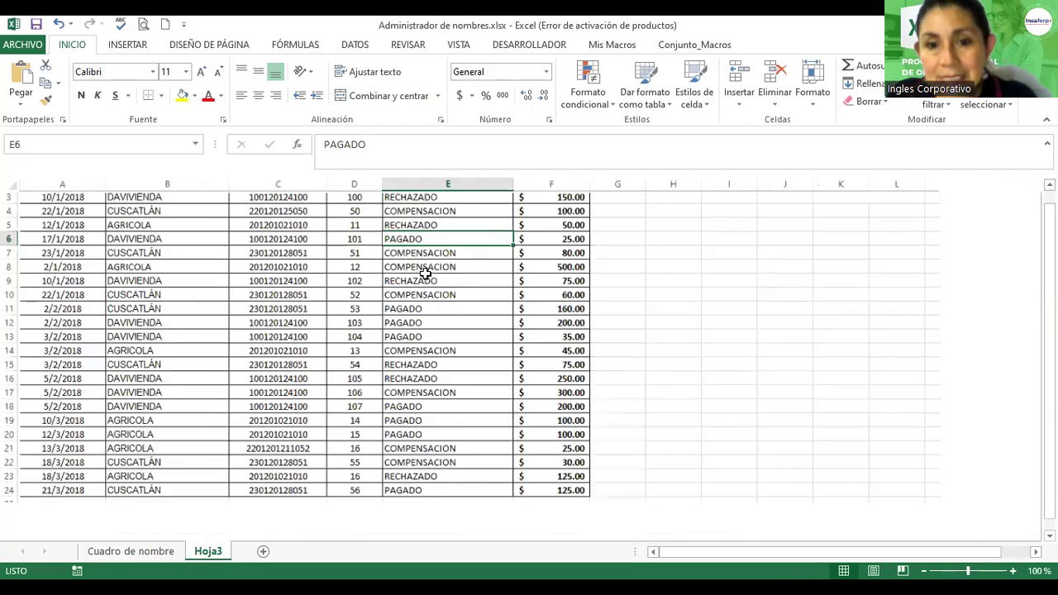
left_click(704, 274)
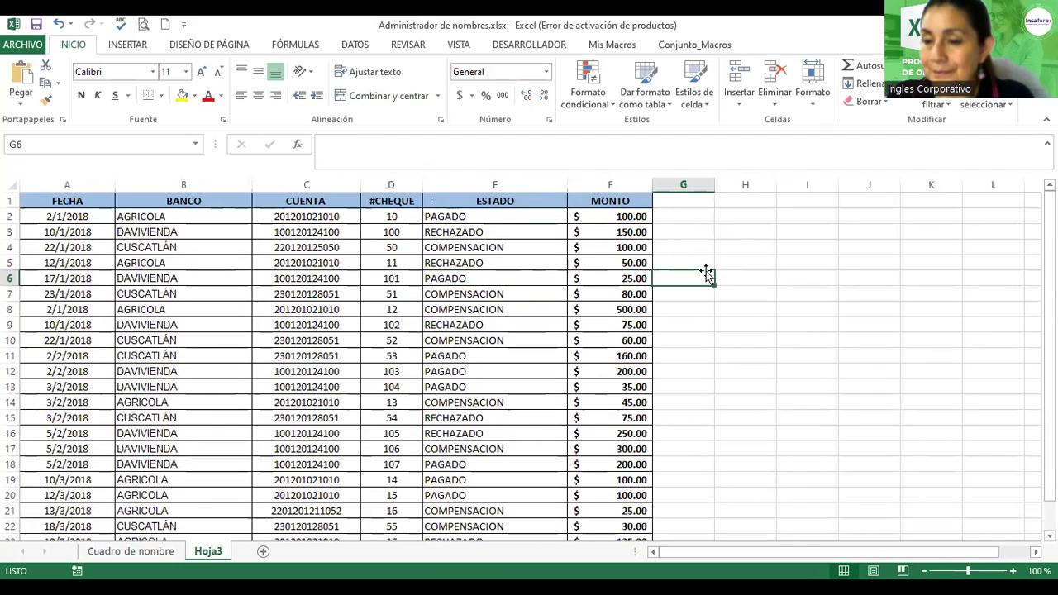
Step: Type the title 'Formato Condicional' in cell H2
left_click(743, 216)
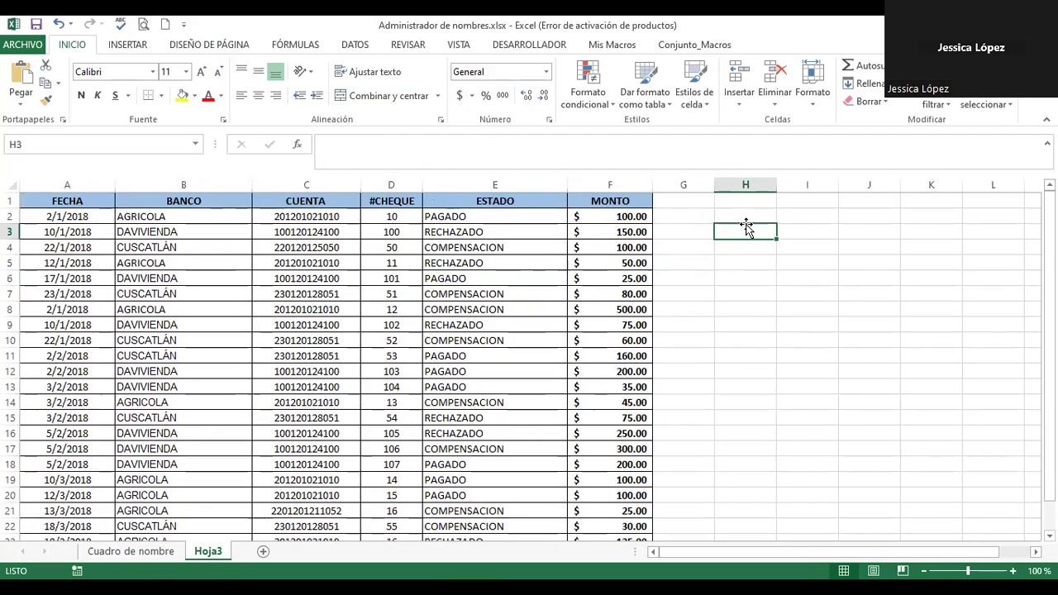
type("Formato Condicio")
key("Return")
left_click(745, 217)
Step: Adjust the H2 title's font size back to 12 and make it bold italic
left_click(200, 73)
left_click(200, 73)
left_click(200, 73)
left_click(200, 73)
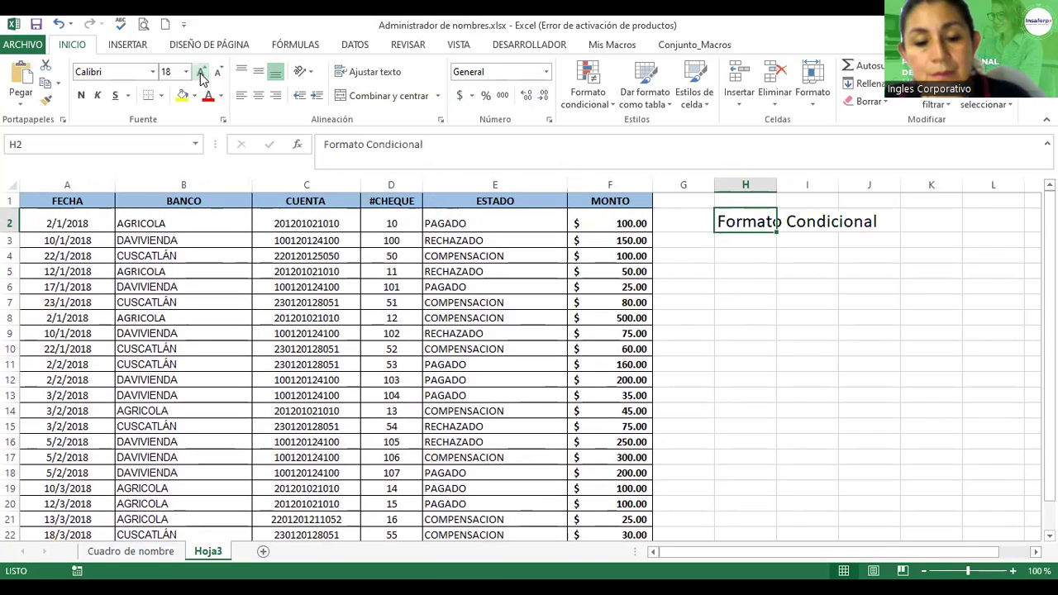
left_click(217, 72)
left_click(218, 73)
left_click(217, 72)
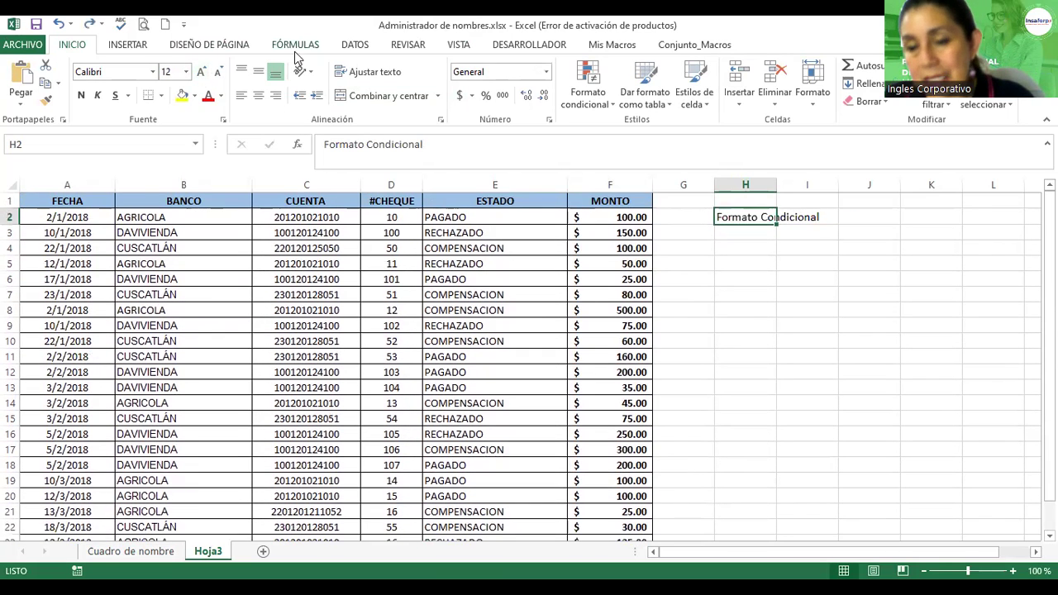
left_click(81, 95)
left_click(98, 95)
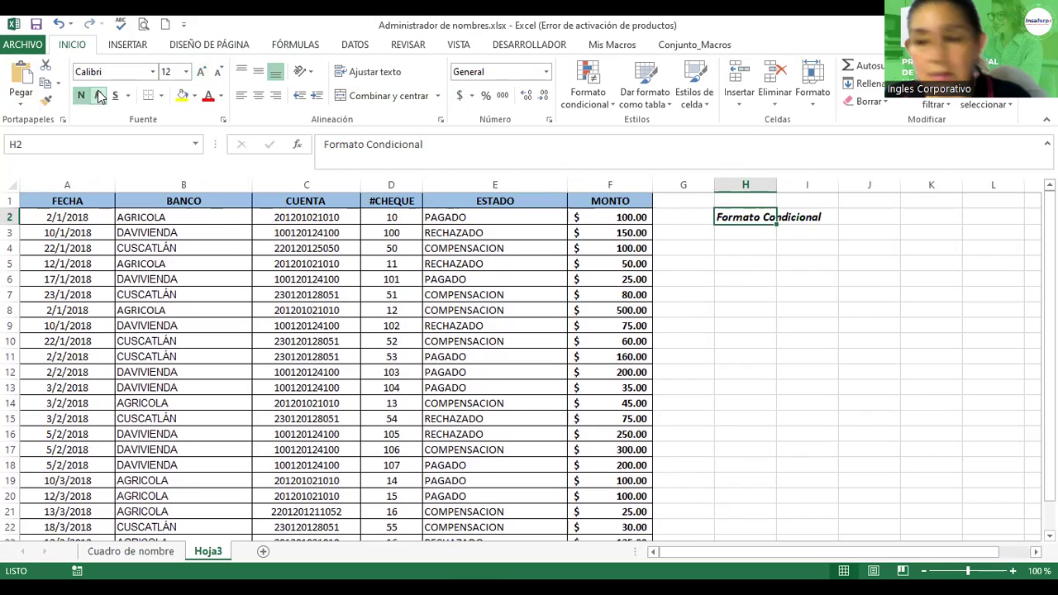
left_click(744, 248)
left_click(742, 278)
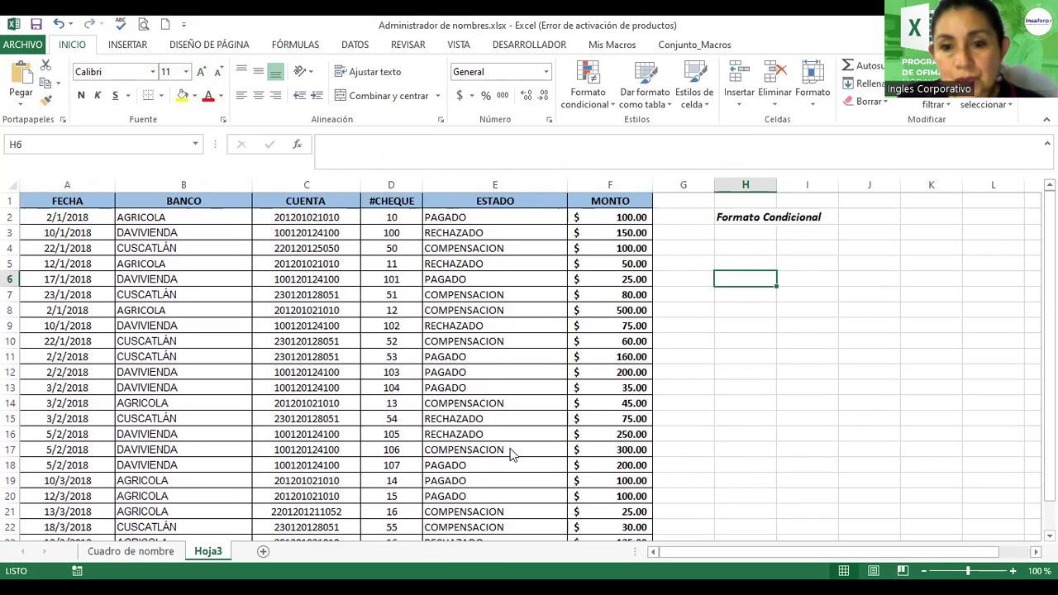
Step: Rename the Hoja3 sheet to 'Cuentas'
double_click(208, 551)
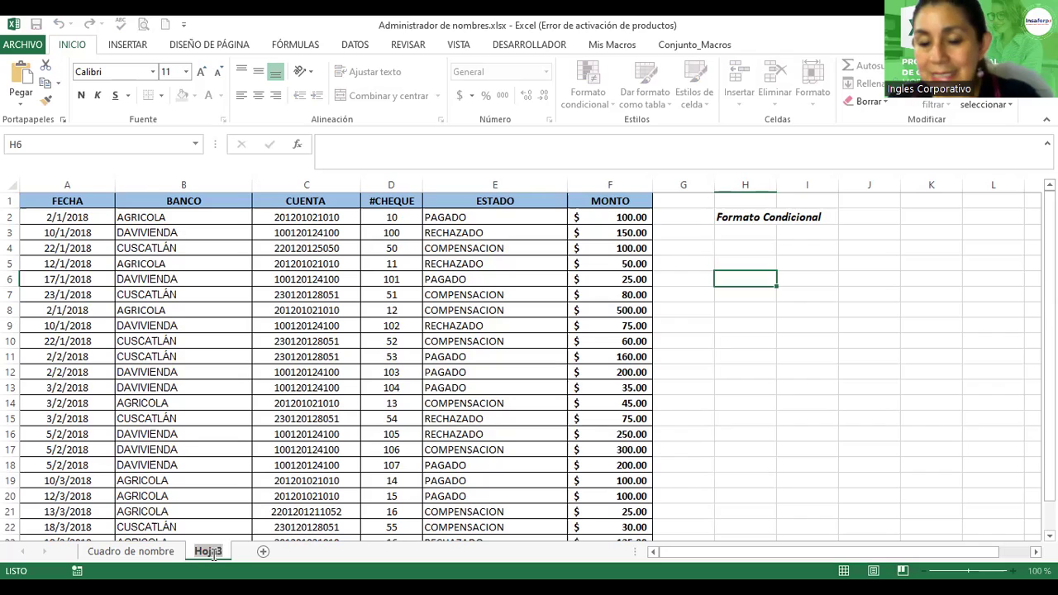
type("Cuentas")
key("Return")
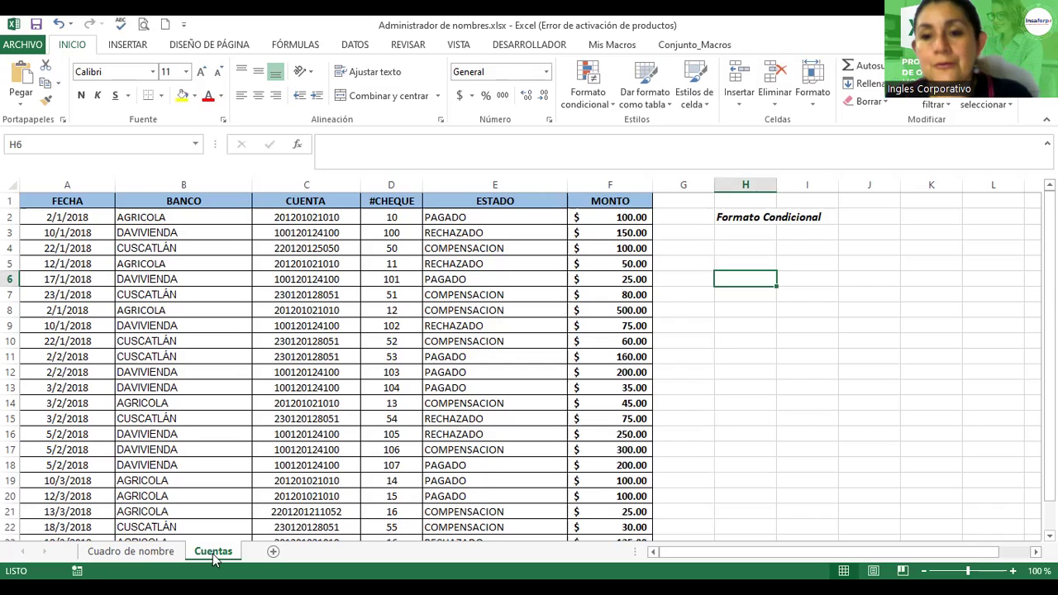
left_click(163, 315)
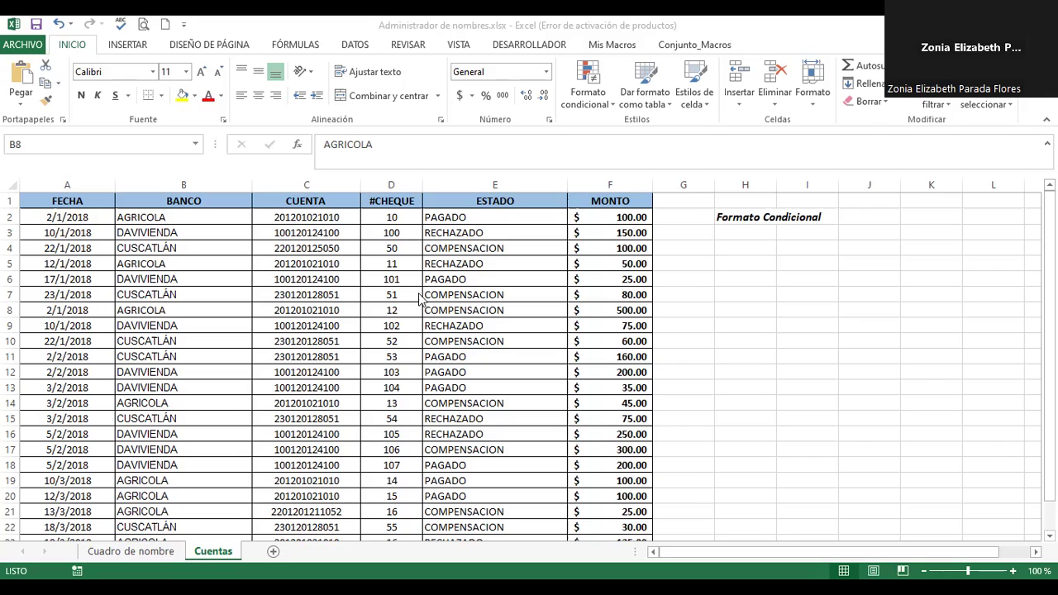
Step: Zoom the sheet to 145% and select the ESTADO values E2:E24
key("alt+Tab")
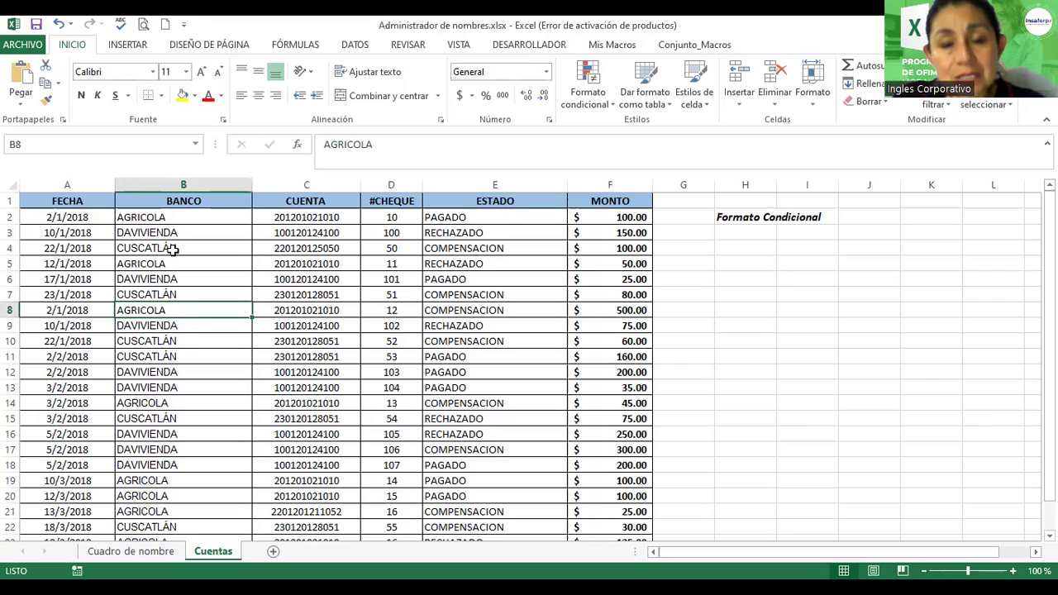
scroll(184, 327, "down", 3)
scroll(184, 327, "up", 3)
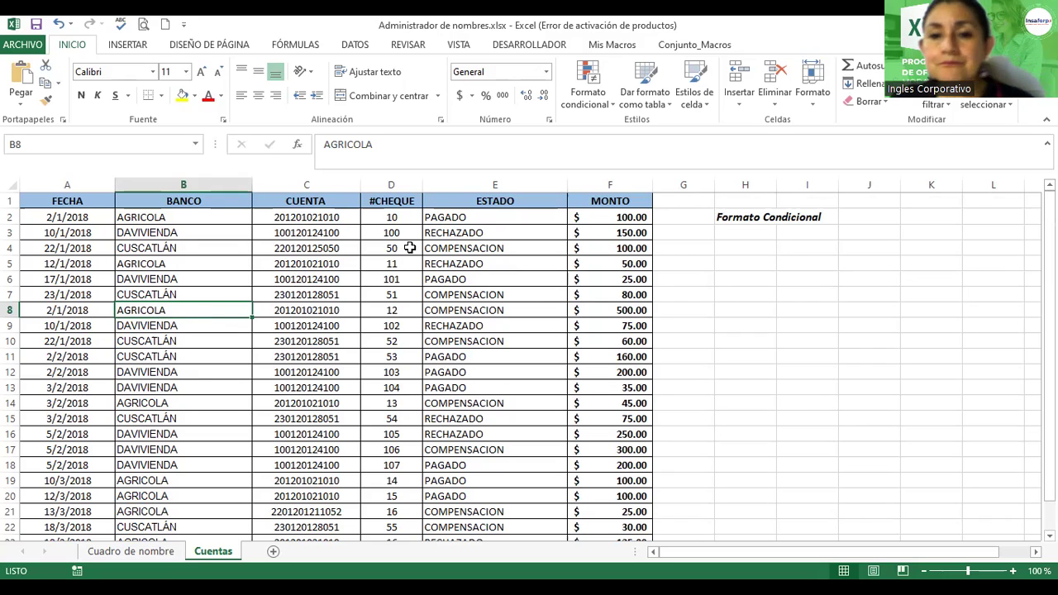
scroll(404, 245, "up", 3)
scroll(587, 240, "up", 2)
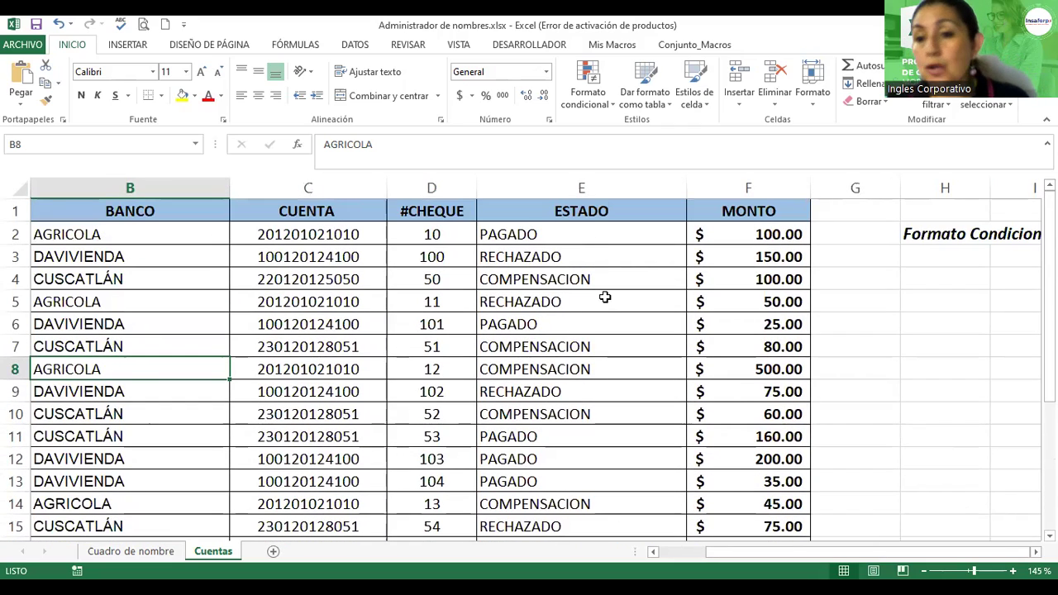
left_click(760, 276)
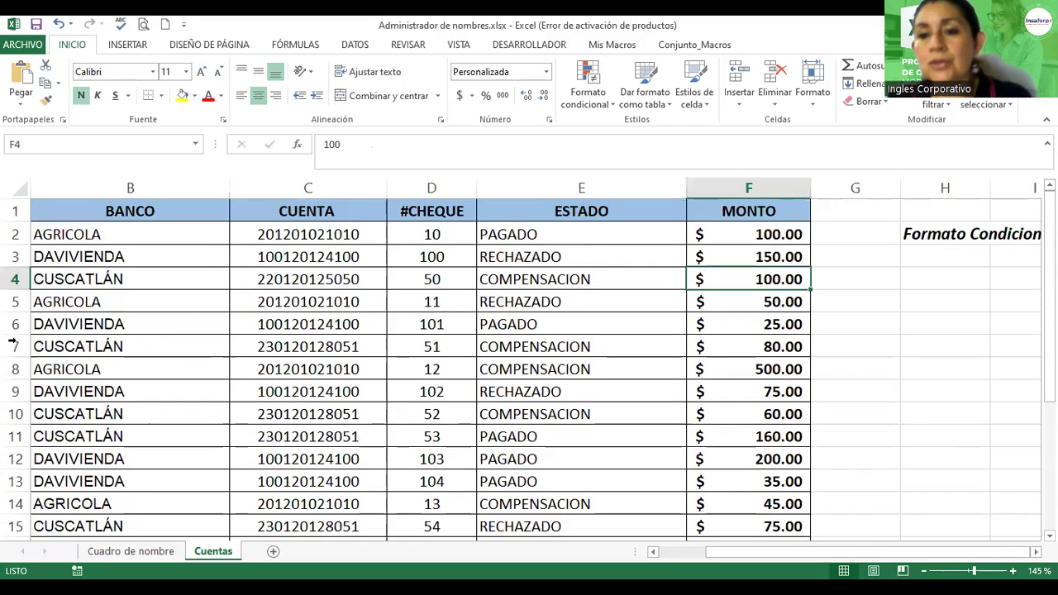
left_click_drag(855, 553, 780, 553)
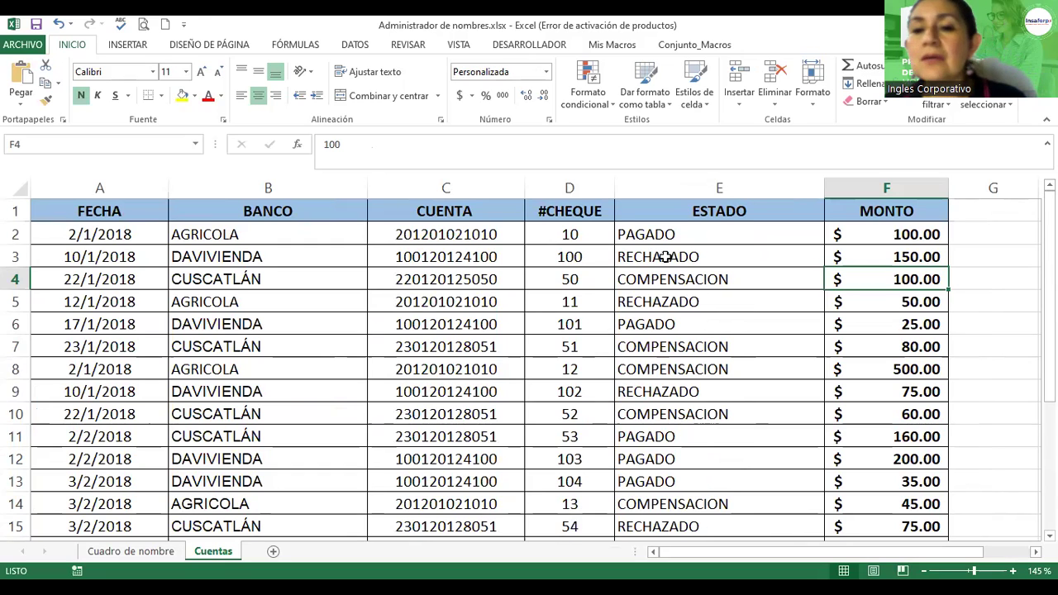
left_click_drag(687, 234, 701, 541)
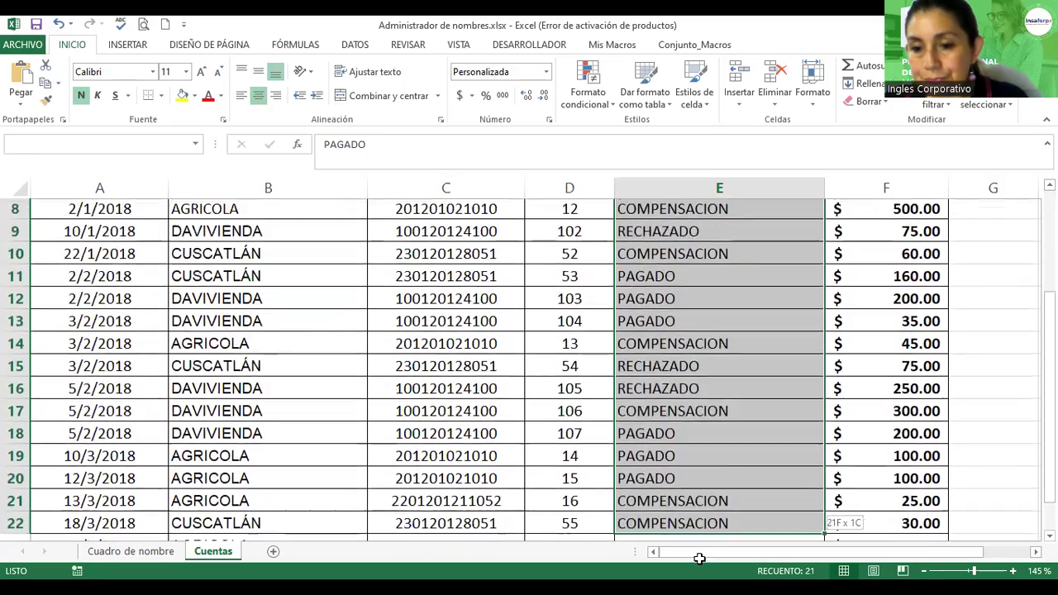
mouse_move(702, 541)
left_mouse_down()
mouse_move(694, 486)
mouse_move(692, 500)
left_mouse_up()
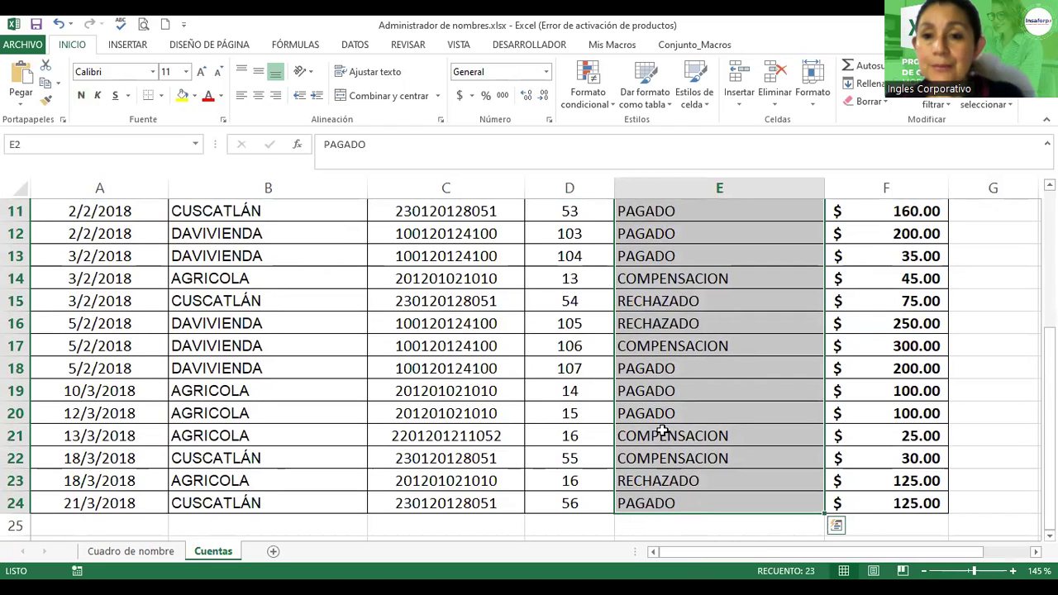
Step: Start a Texto que contiene highlight rule on ESTADO and move its window off the headers
left_click(615, 108)
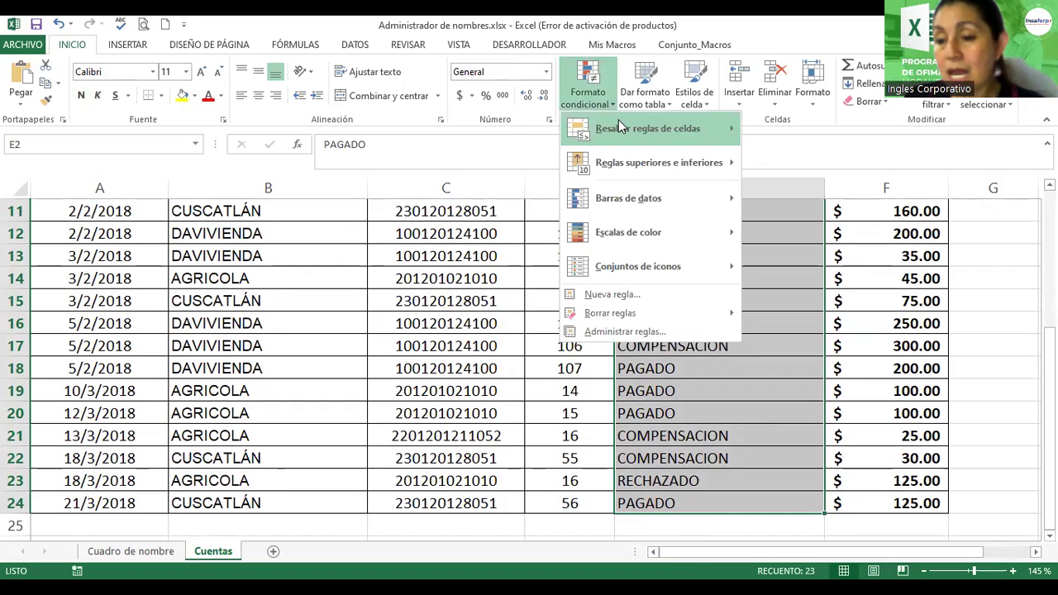
left_click(619, 124)
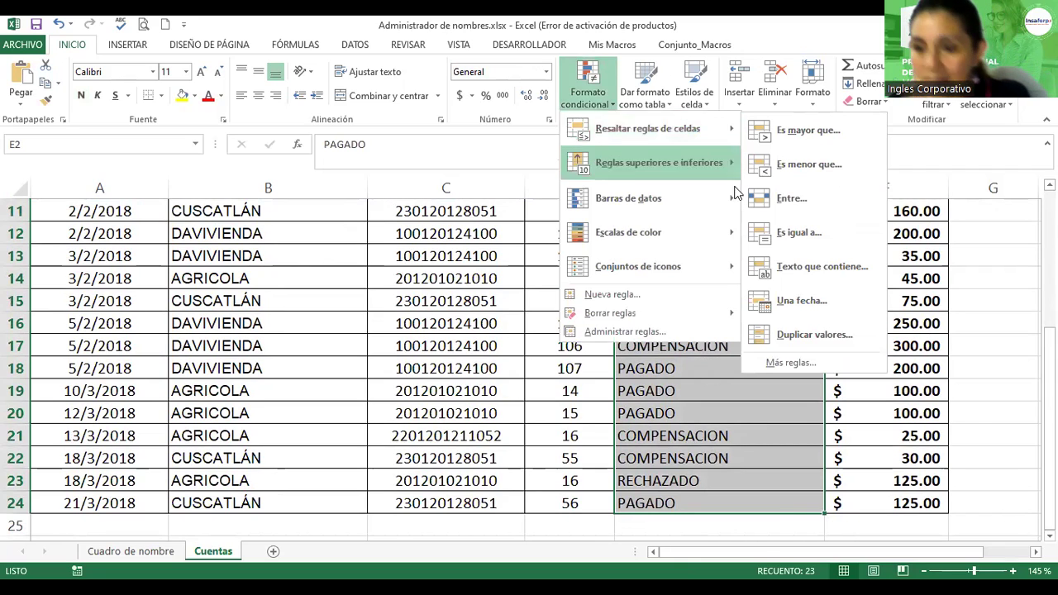
left_click(815, 266)
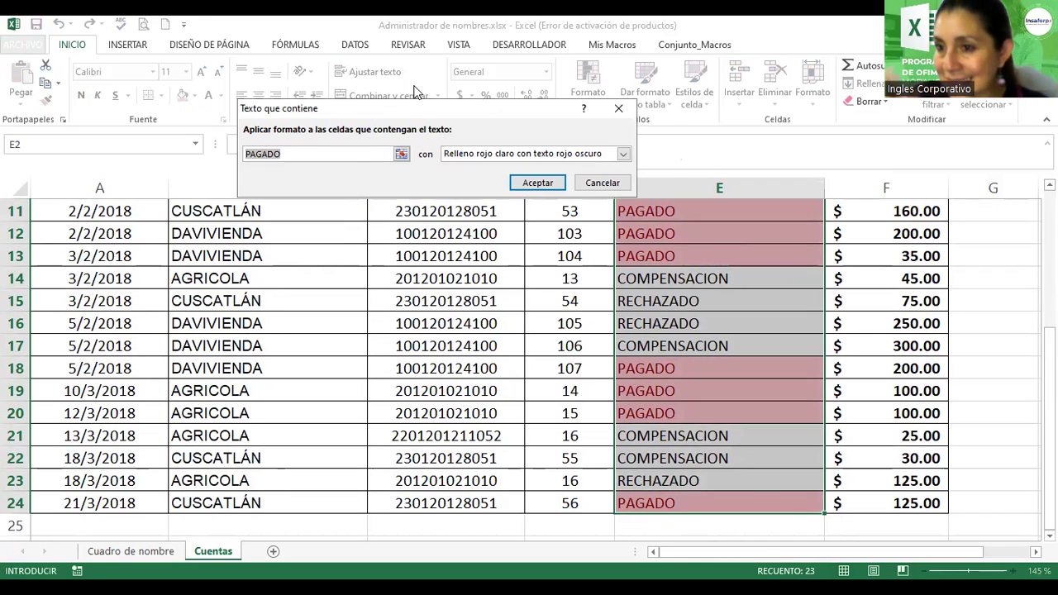
left_click_drag(381, 110, 415, 91)
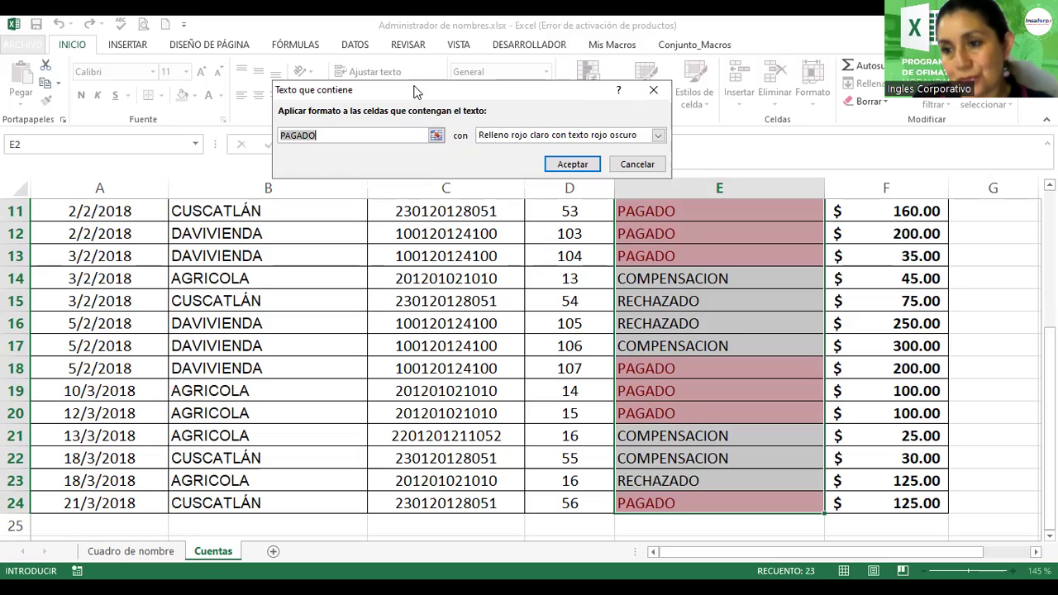
Step: Change the rule's match text from PAGADO to COMPENSACION
key("BackSpace")
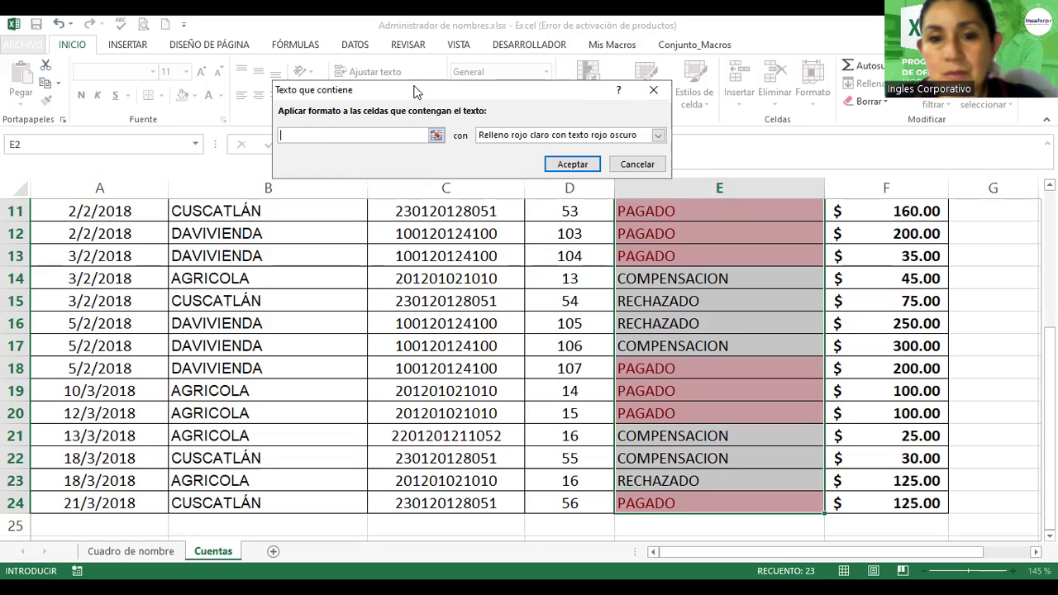
type("Compensacion")
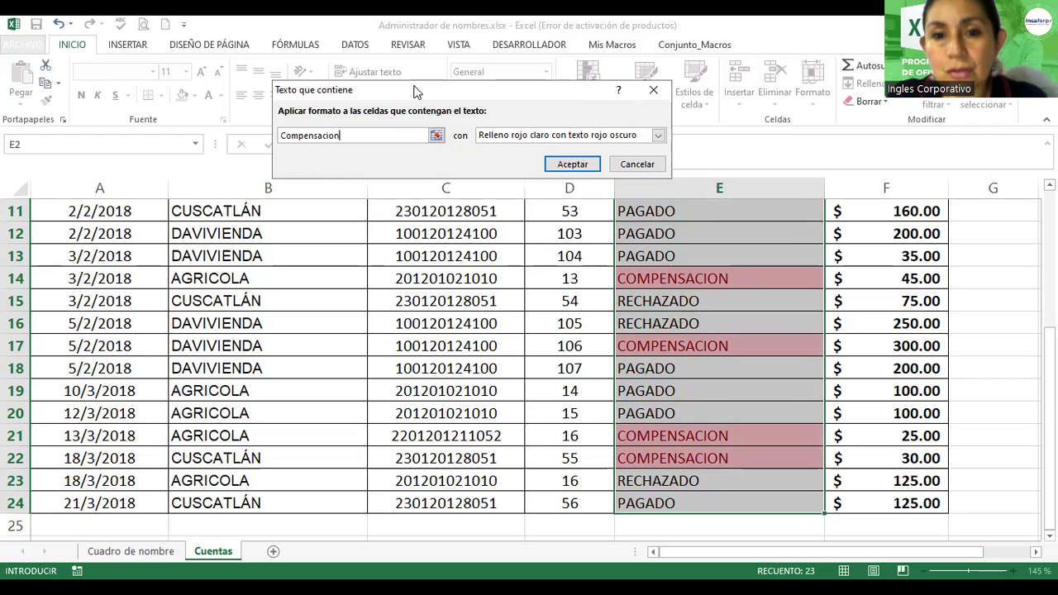
key("BackSpace")
key("BackSpace")
key("BackSpace")
key("BackSpace")
key("BackSpace")
key("BackSpace")
key("BackSpace")
key("BackSpace")
type("OMPENSACI")
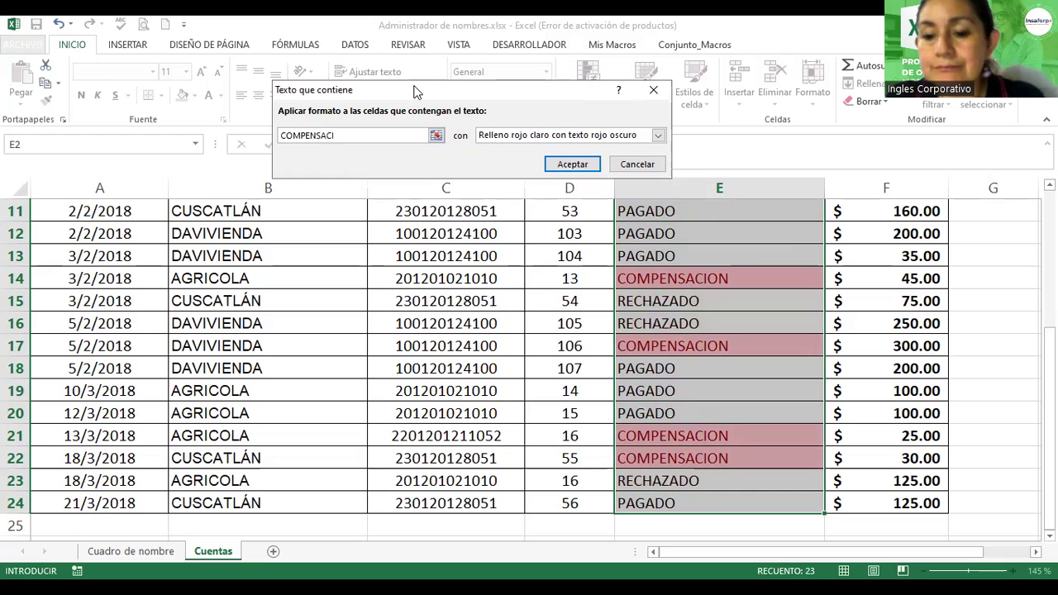
type("ON")
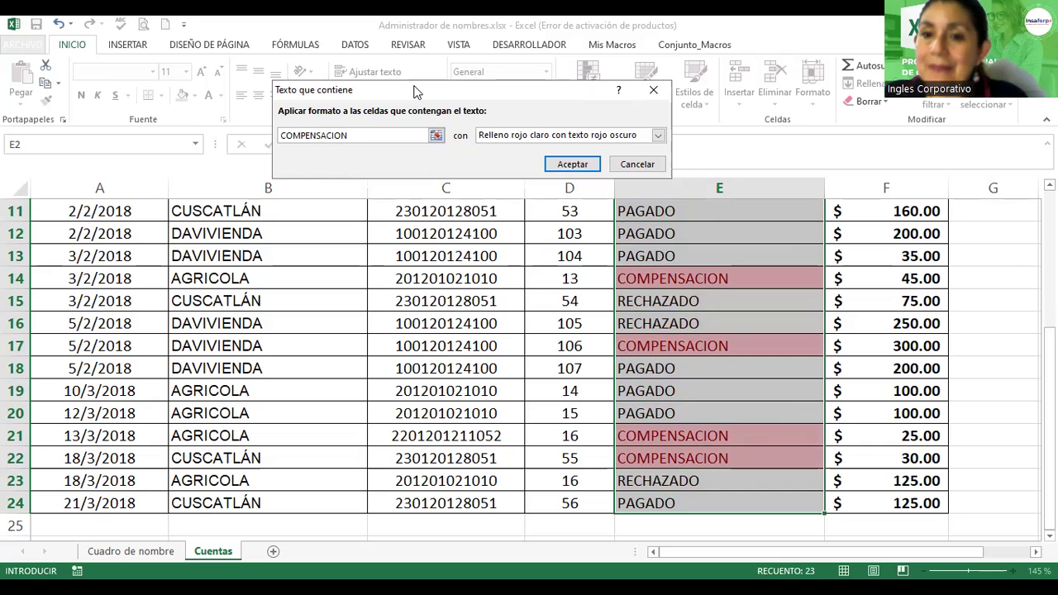
left_click(662, 135)
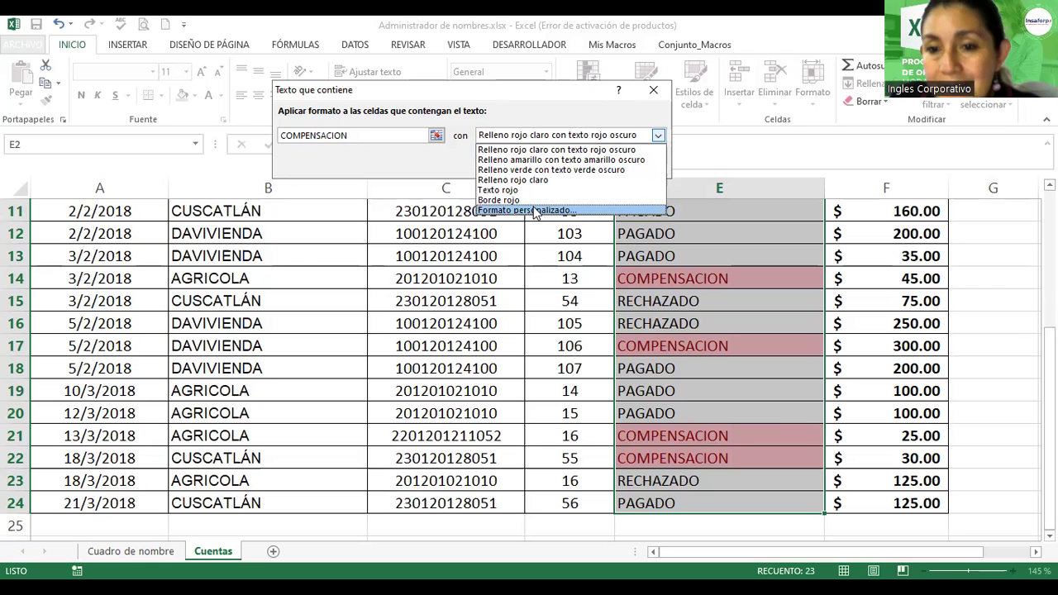
Step: Give the COMPENSACION rule a custom format with a bold, dark green font
left_click(534, 211)
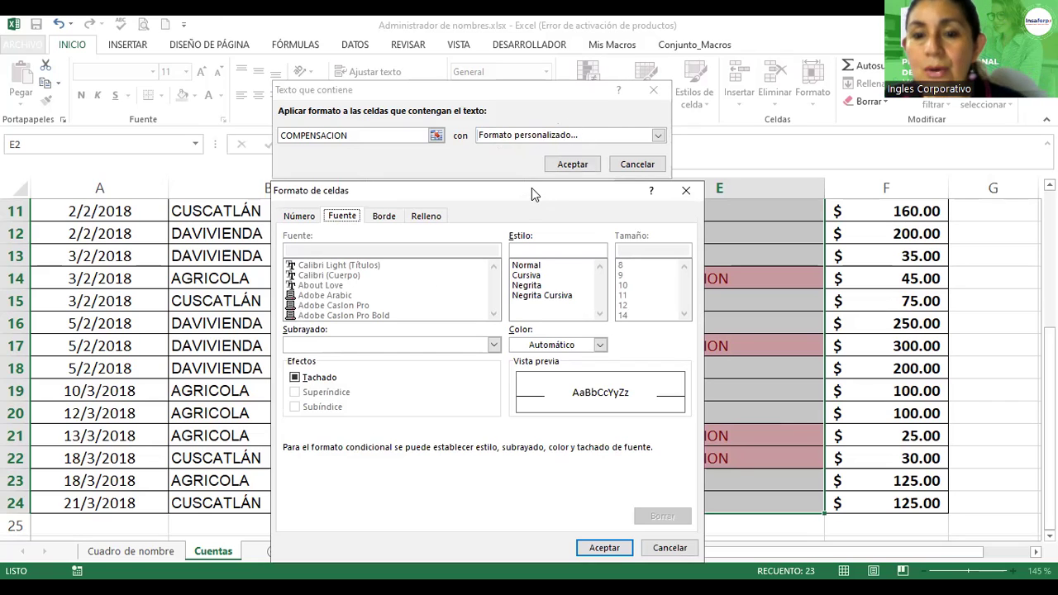
left_click_drag(531, 190, 551, 50)
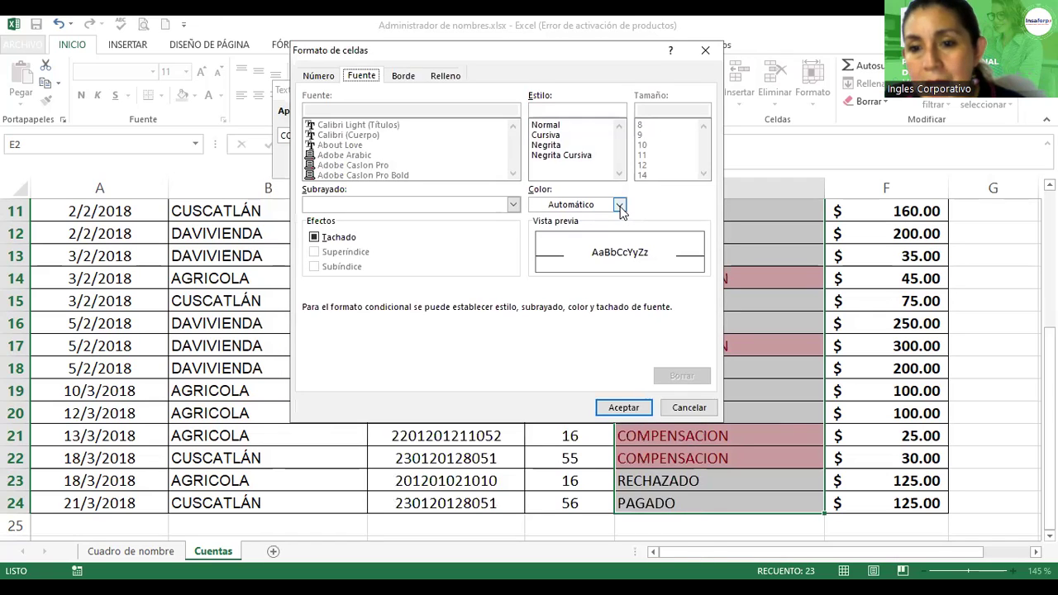
left_click(619, 206)
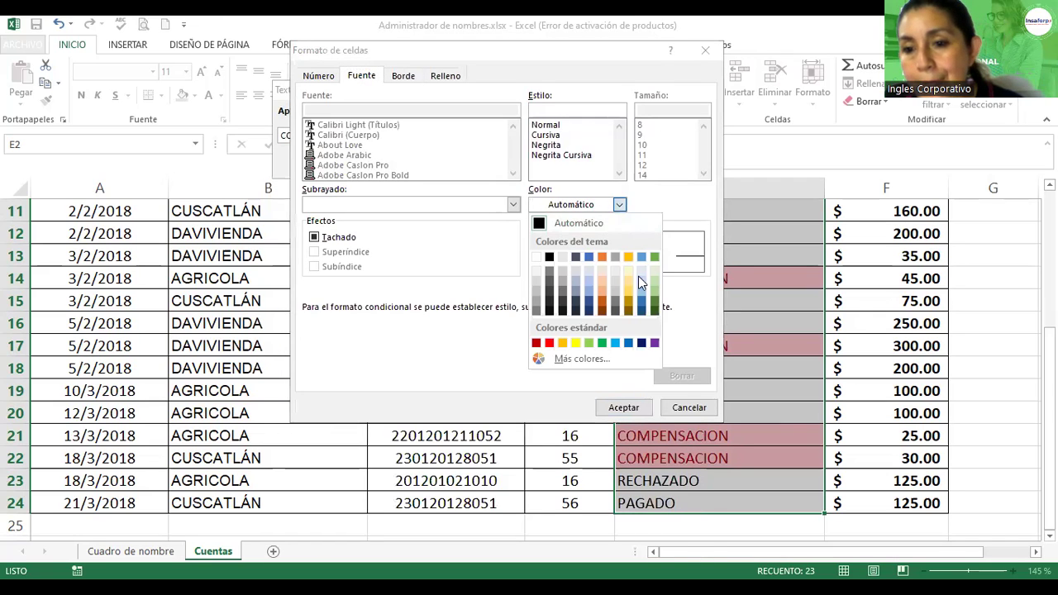
left_click(652, 308)
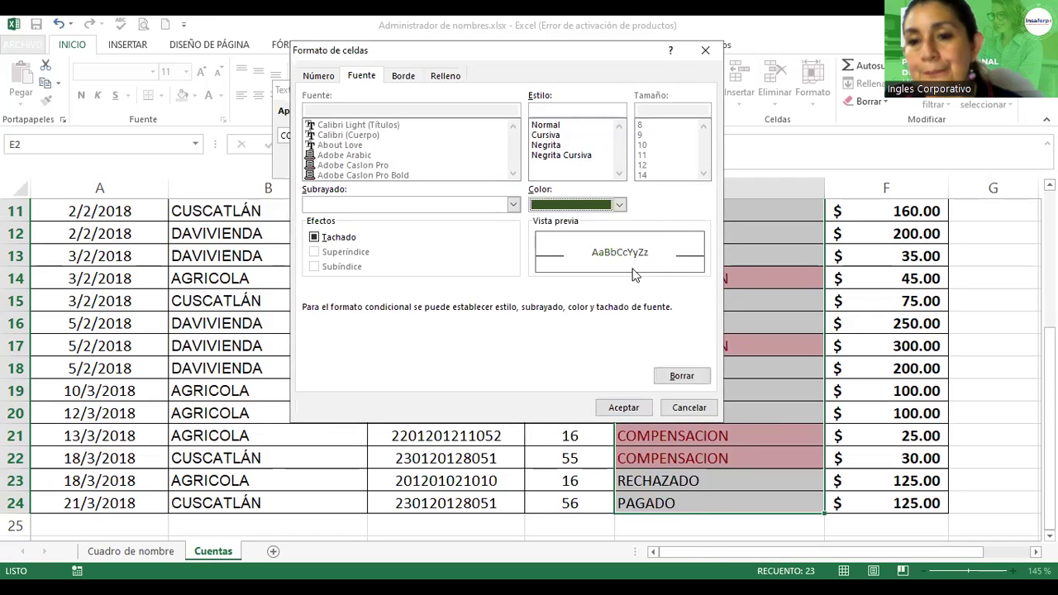
left_click(545, 145)
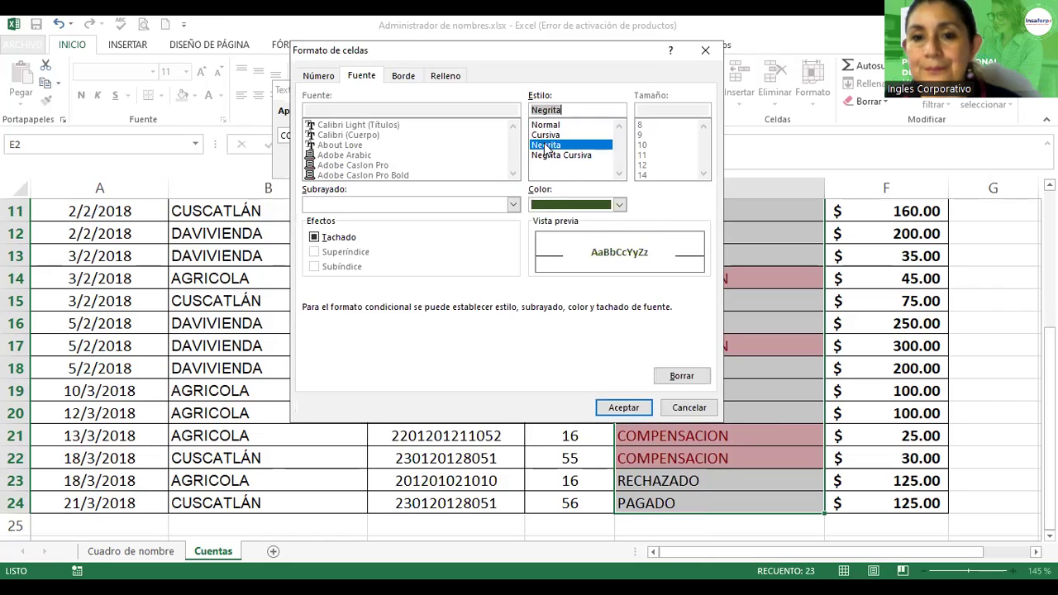
left_click(450, 77)
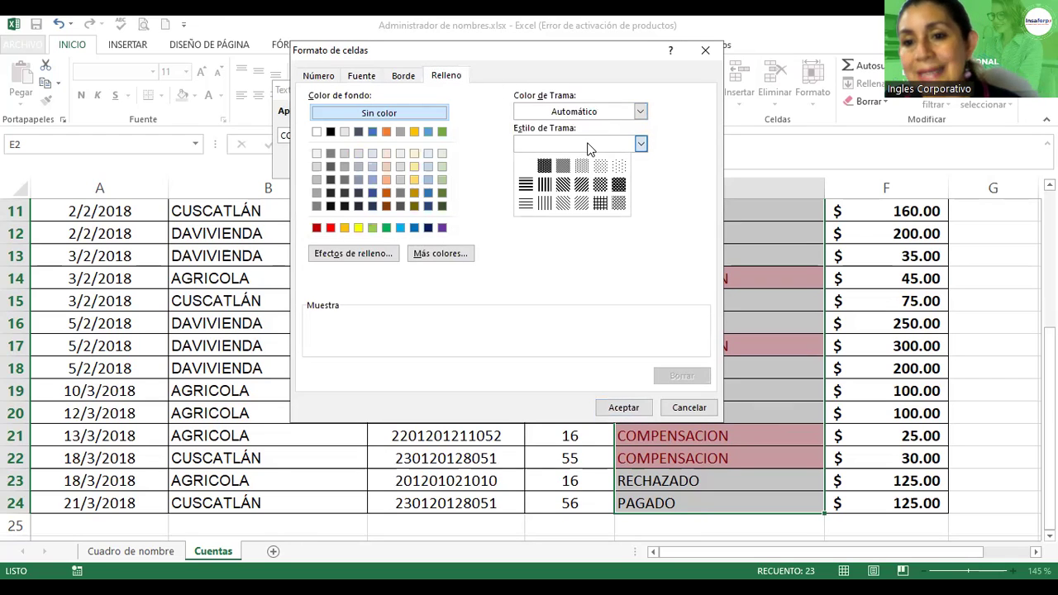
Step: Set the rule's fill to a fine dotted pattern in golden yellow
left_click(600, 166)
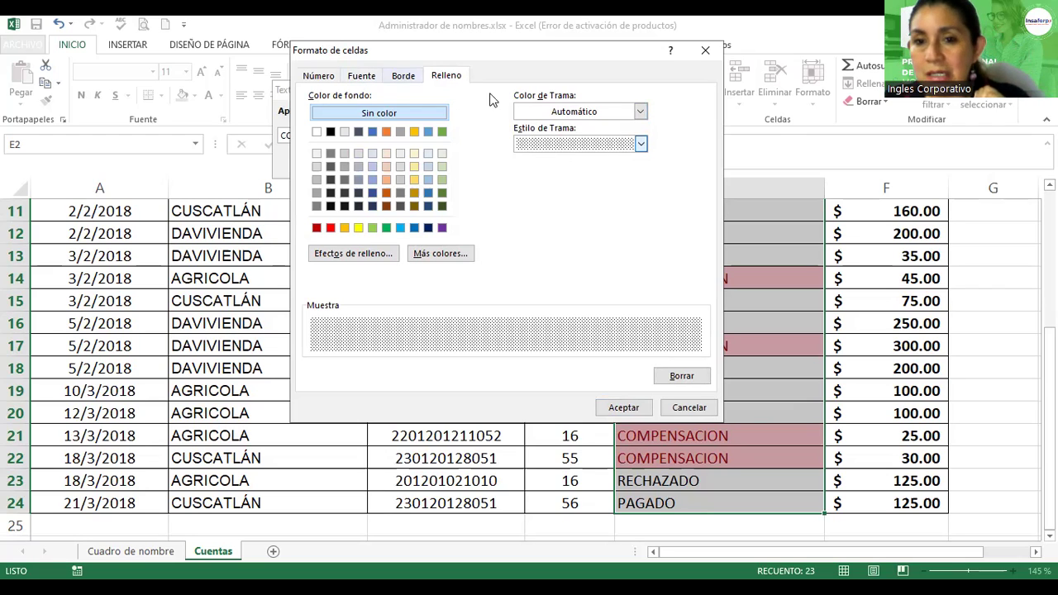
left_click(538, 114)
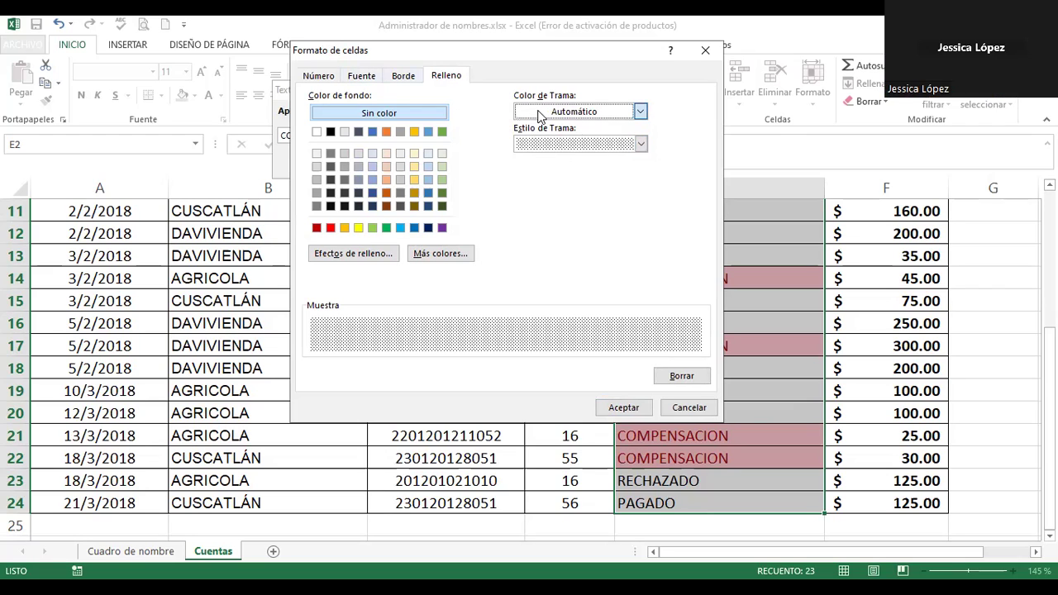
left_click(540, 114)
left_click(617, 201)
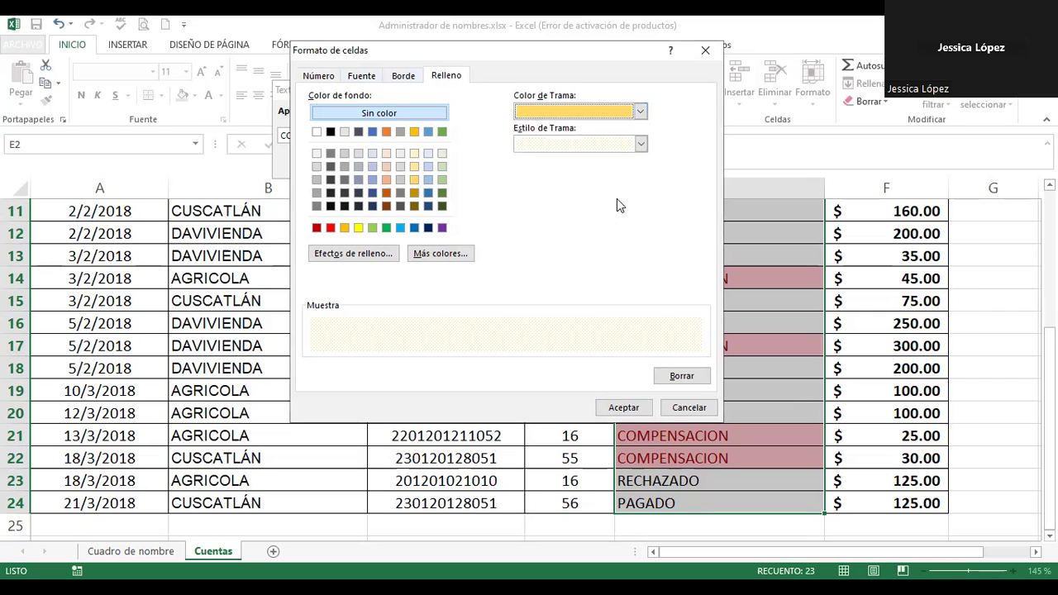
Step: Review the font settings again, then return to the fill settings in the format window
left_click(361, 76)
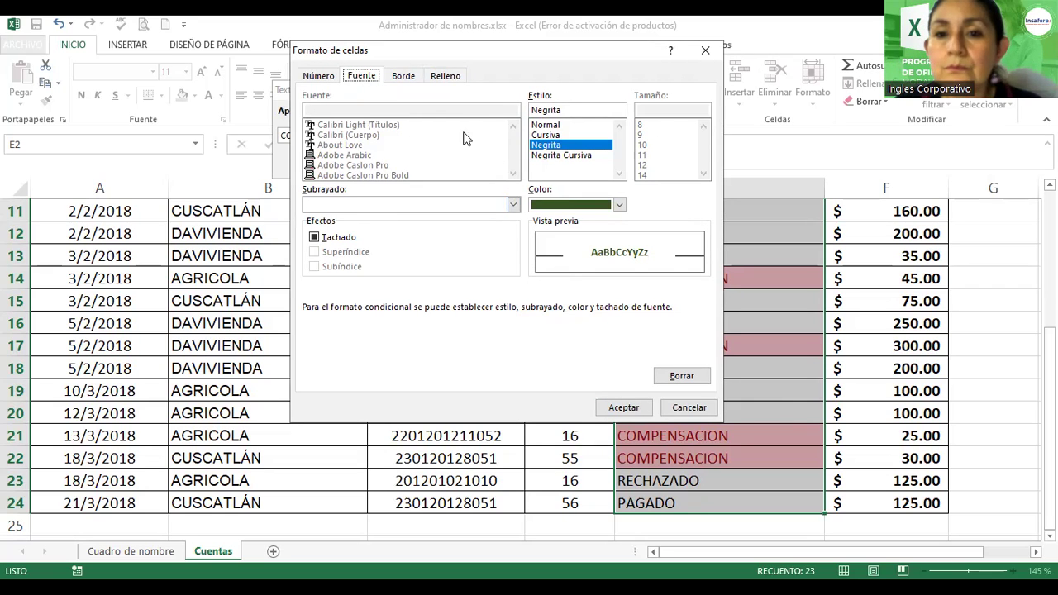
left_click(440, 79)
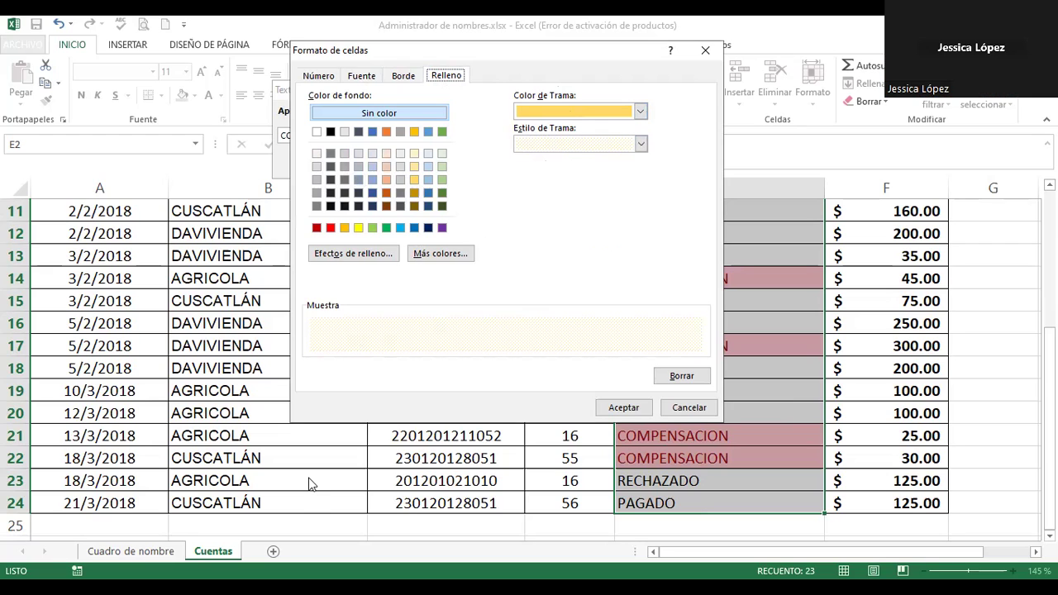
key("Escape")
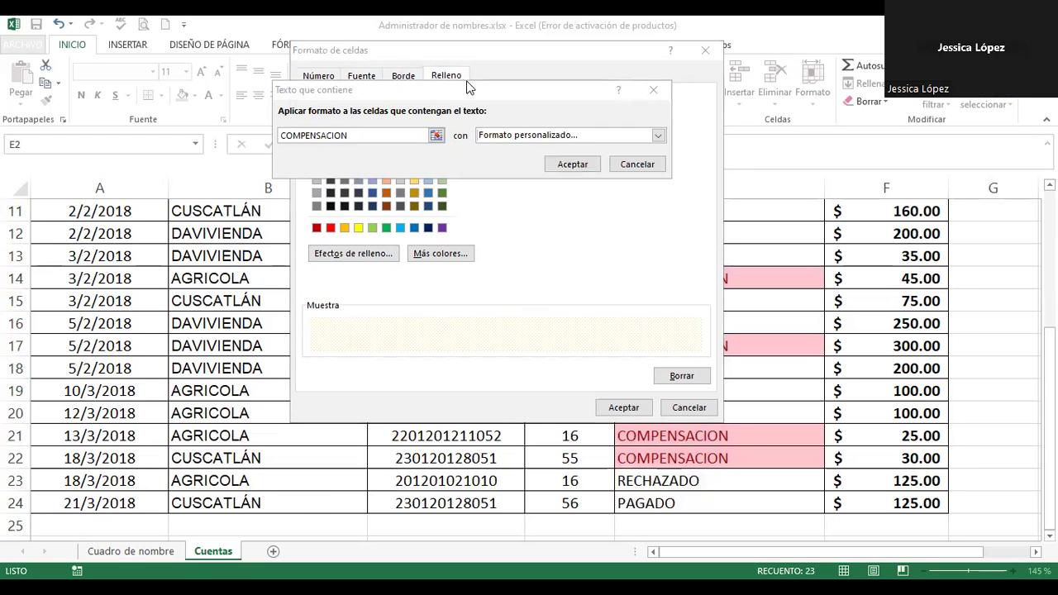
left_click(651, 207)
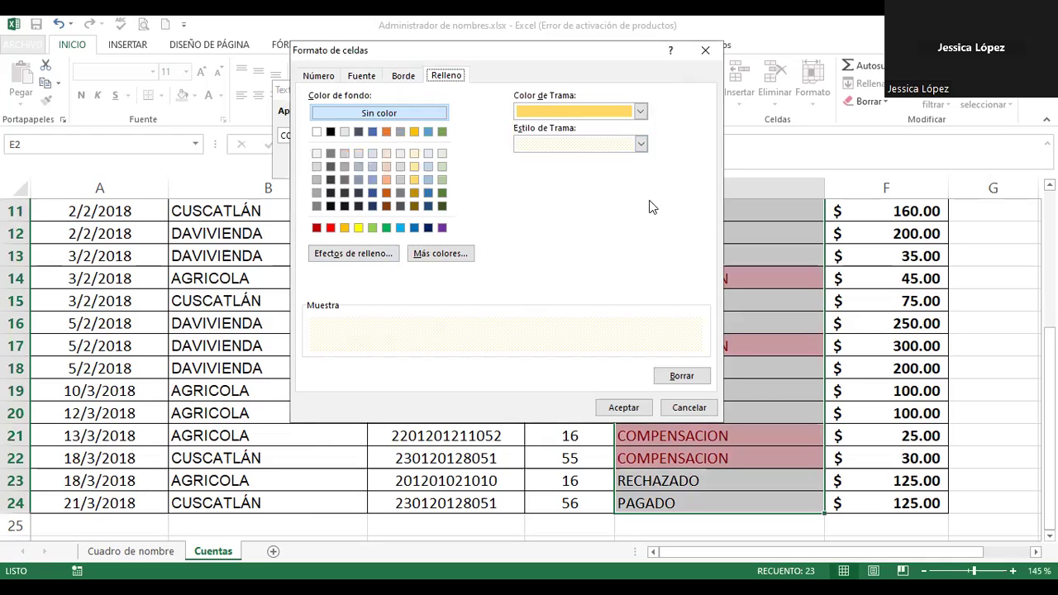
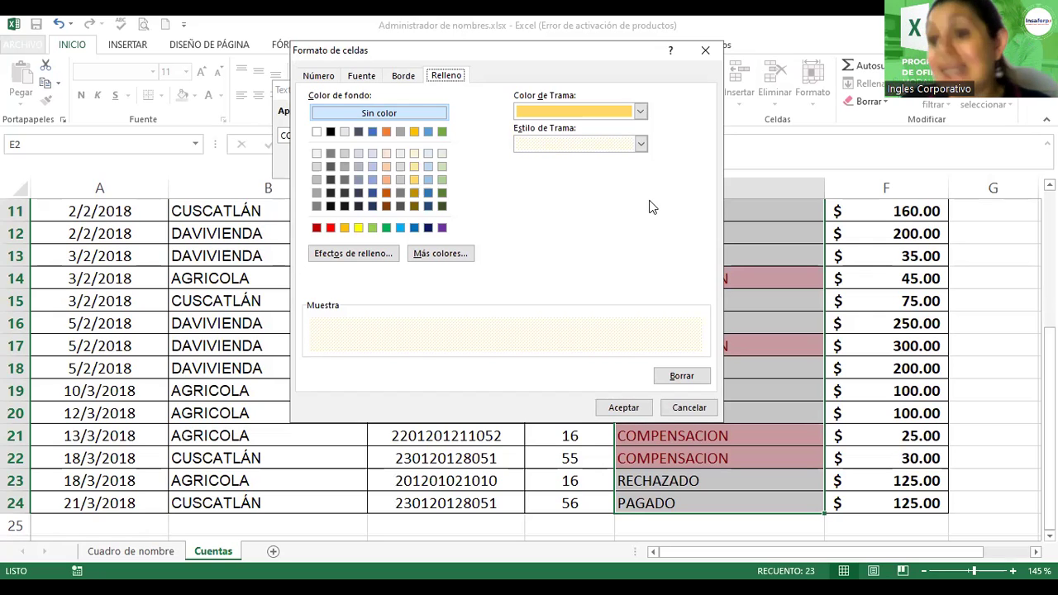
Step: Confirm the patterned fill with bold dark green text for the COMPENSACION text-contains rule and check the ESTADO column
left_click(616, 407)
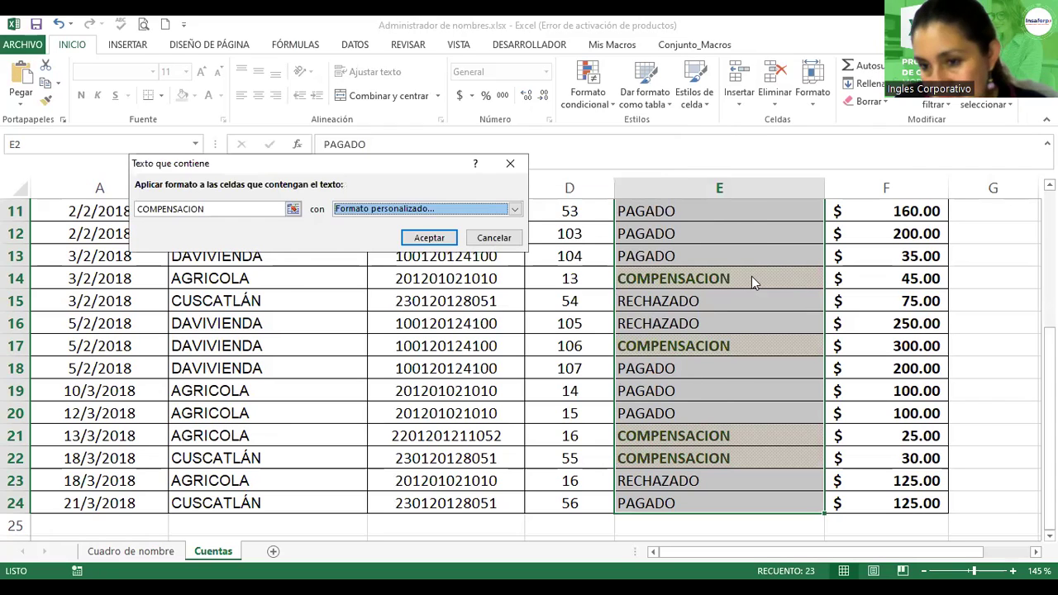
left_click(423, 239)
left_click(708, 319)
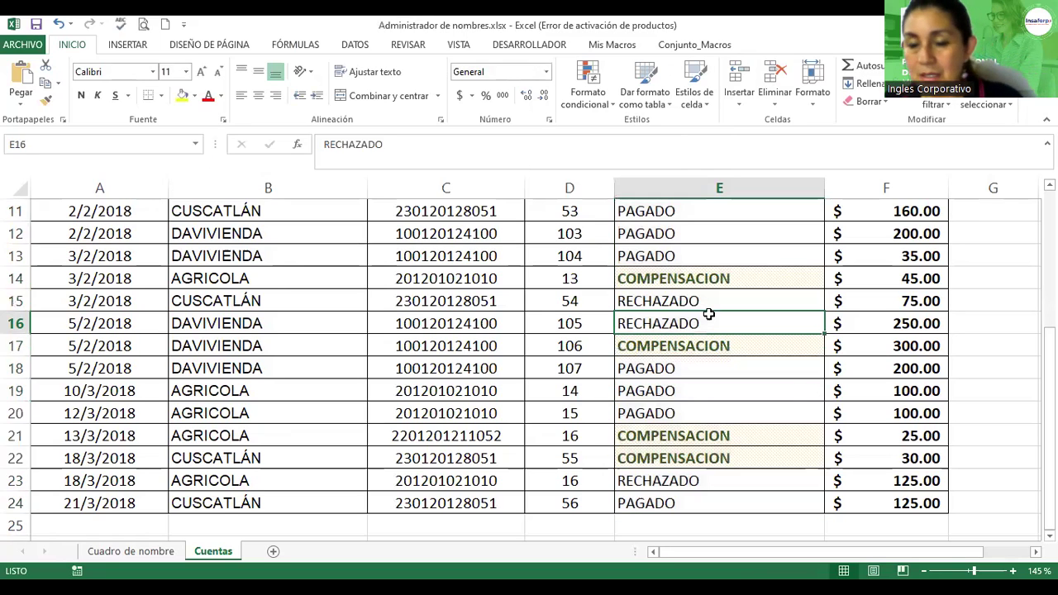
scroll(708, 312, "down", 2)
scroll(708, 312, "up", 2)
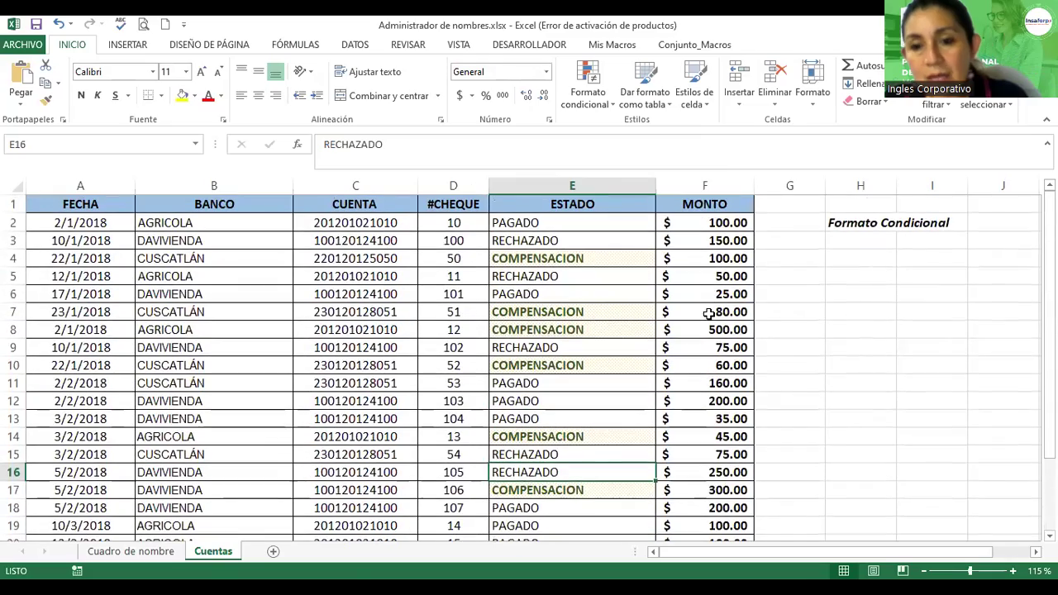
scroll(584, 333, "down", 2)
scroll(584, 333, "down", 1)
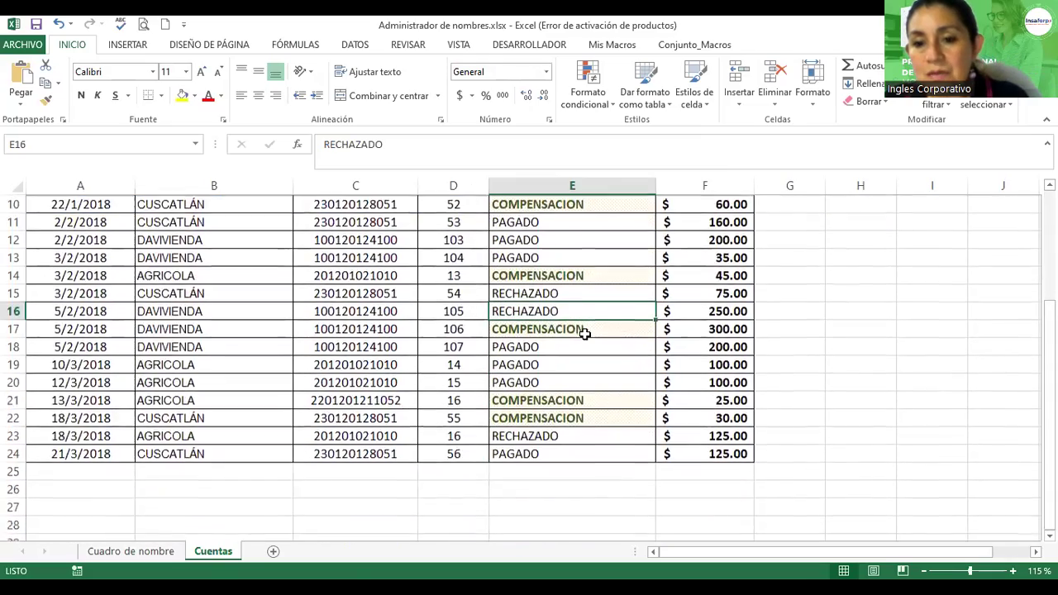
scroll(584, 333, "down", 2)
scroll(585, 333, "down", 1)
scroll(584, 333, "up", 4)
scroll(584, 333, "up", 2)
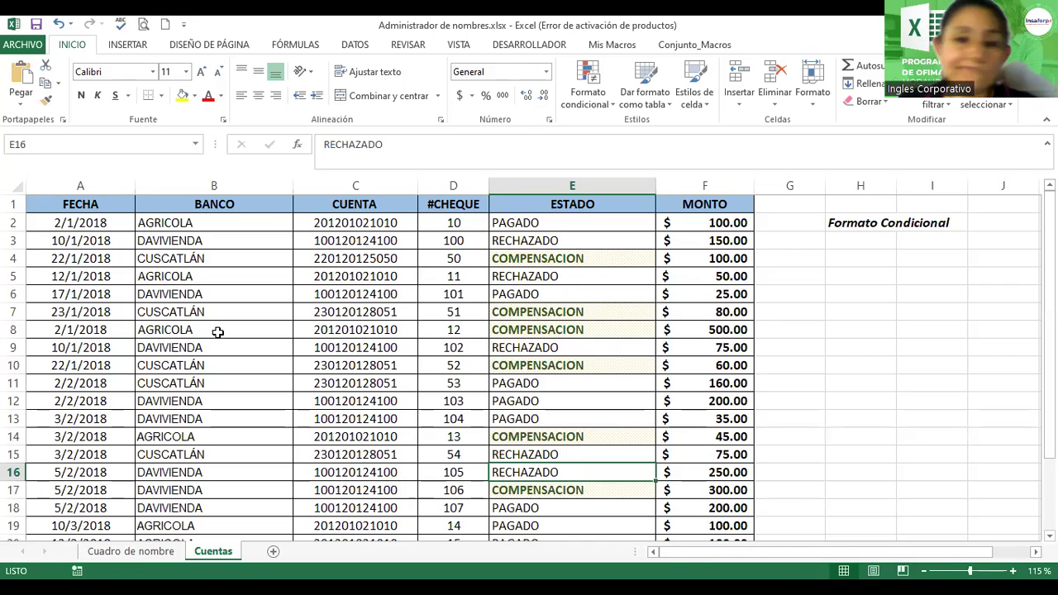
Step: Select the bank names in B2:B24 and start a Texto que contiene highlight rule
mouse_move(189, 221)
left_mouse_down()
mouse_move(212, 552)
mouse_move(205, 504)
left_mouse_up()
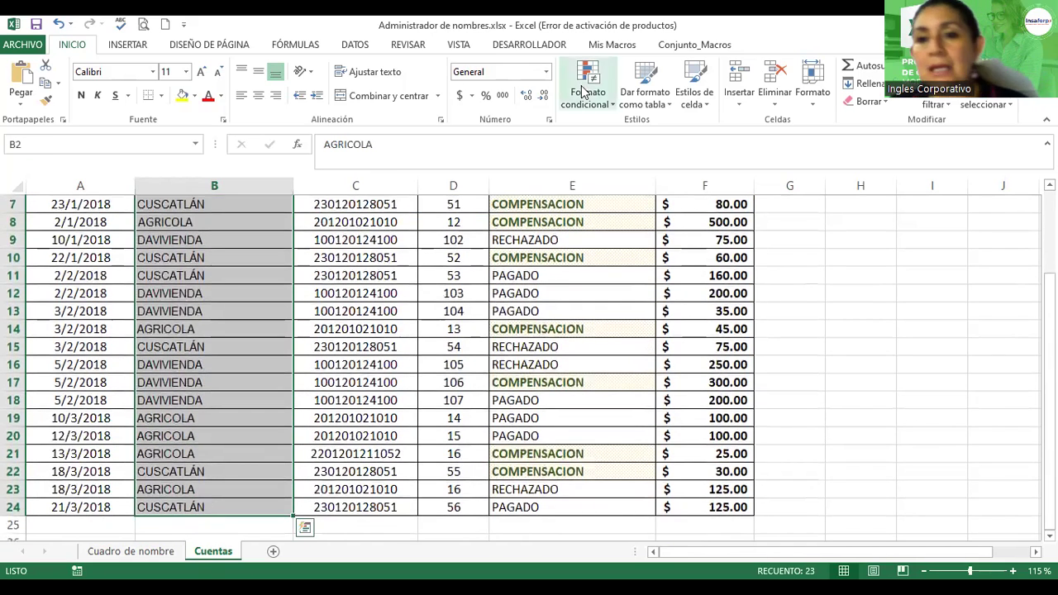
left_click(596, 106)
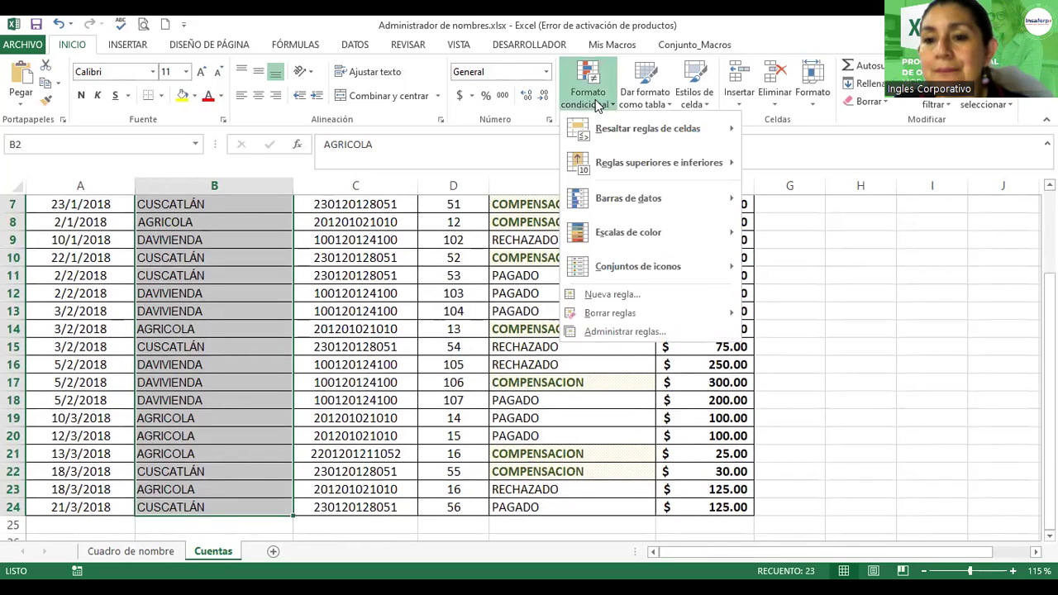
mouse_move(606, 135)
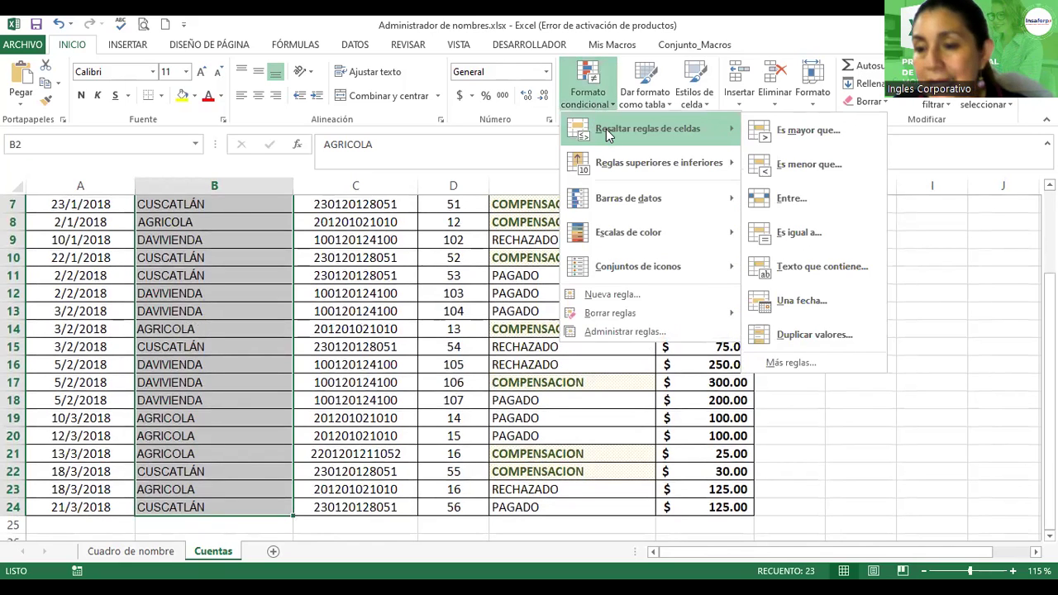
left_click(846, 266)
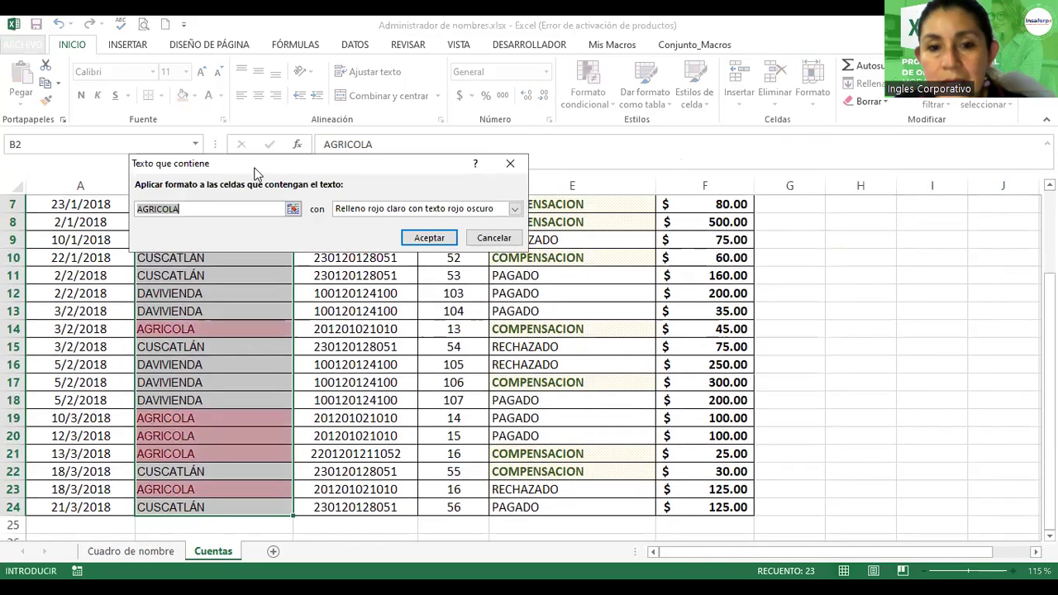
Step: Match the text DAVIVIENDA with the Texto rojo format and apply the rule
left_click_drag(255, 173, 484, 219)
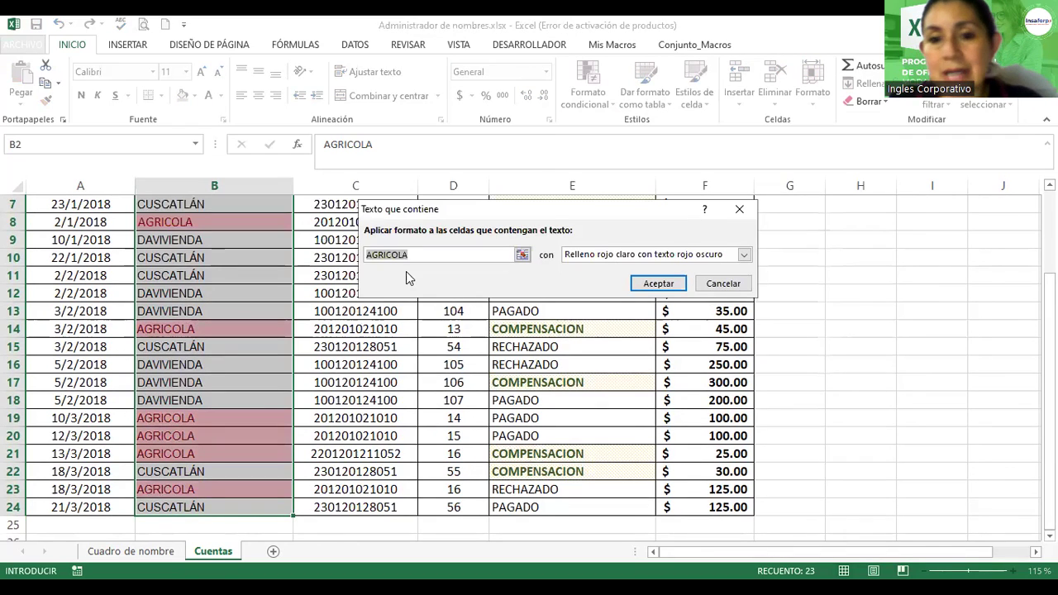
key("BackSpace")
type("d")
key("BackSpace")
type("D")
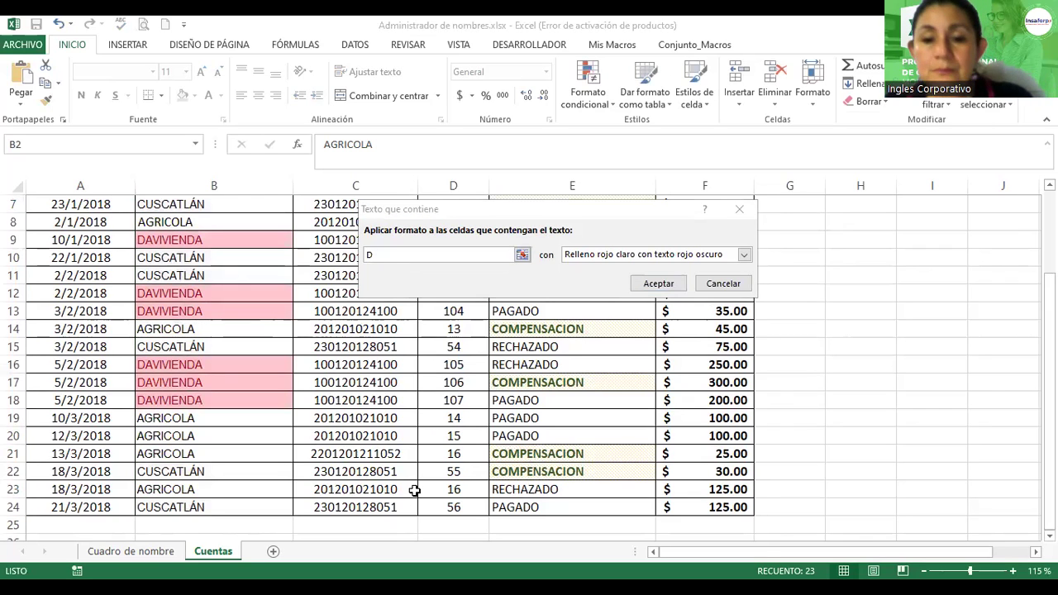
left_click(407, 258)
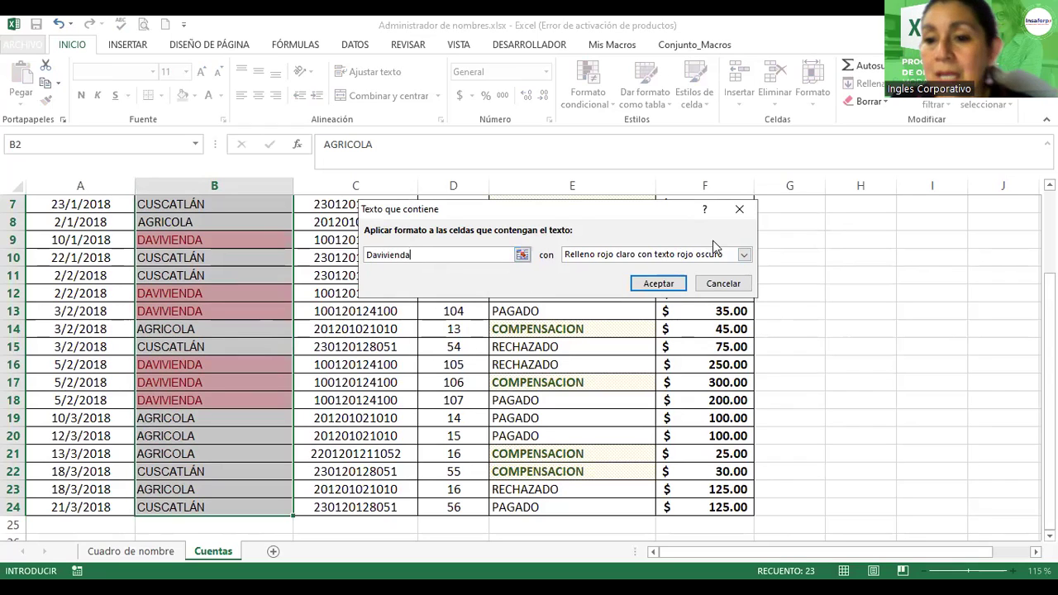
left_click(744, 258)
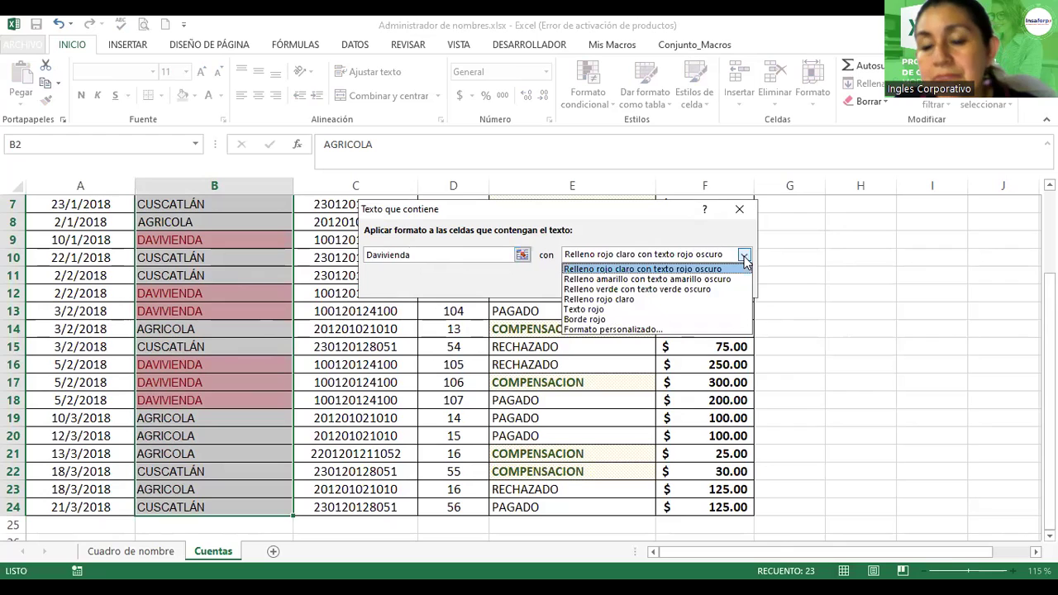
left_click(717, 313)
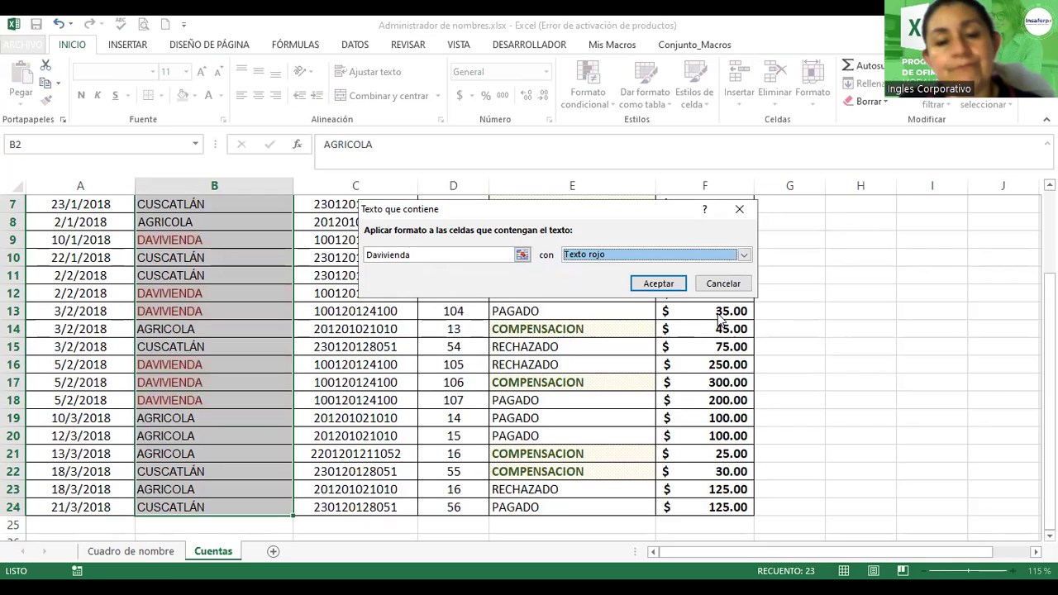
left_click(651, 285)
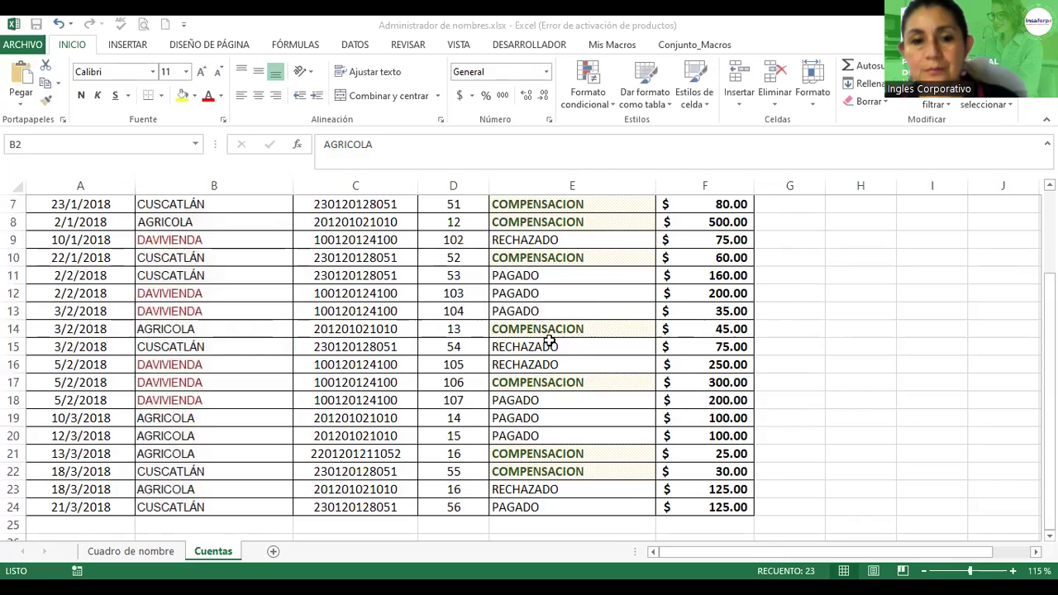
left_click(547, 342)
scroll(553, 335, "down", 1, "ctrl")
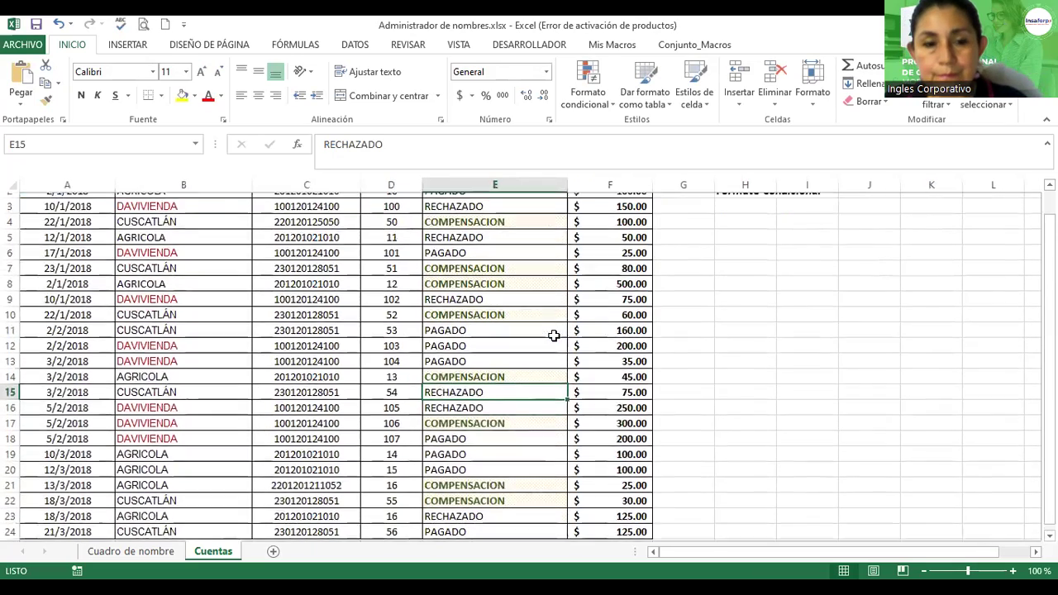
Step: Enter DAVIVIENDA as the bank in cell B2 using autocomplete
scroll(553, 335, "up", 1)
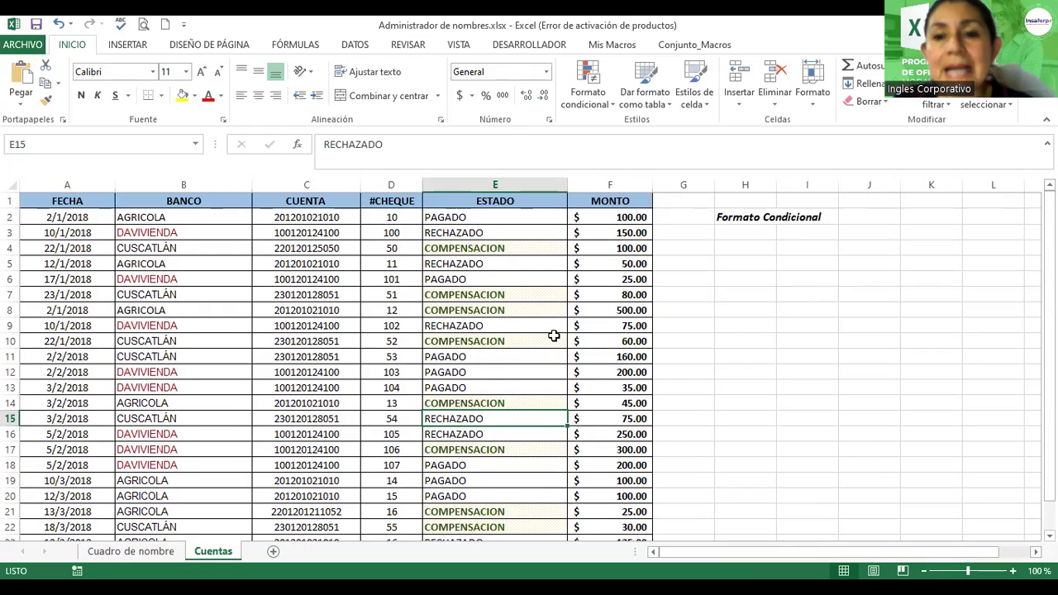
left_click(147, 218)
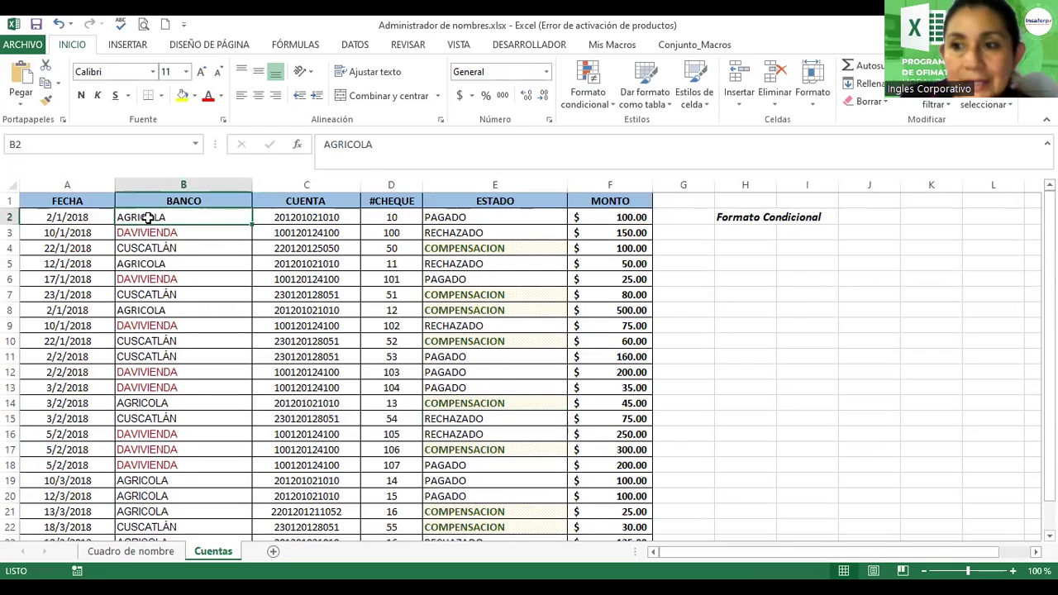
scroll(228, 251, "up", 4, "ctrl")
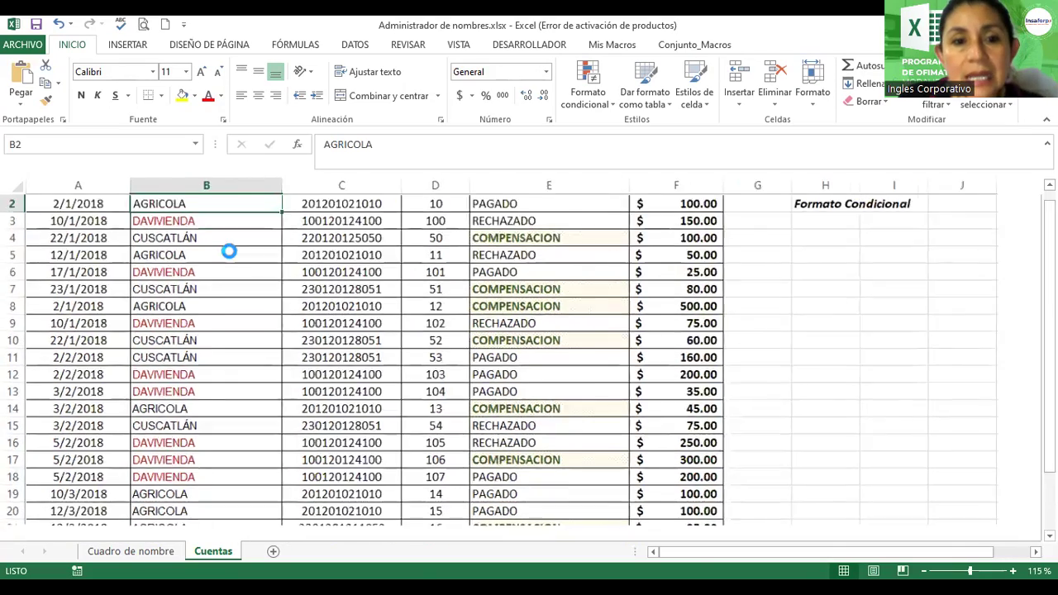
scroll(339, 312, "up", 1)
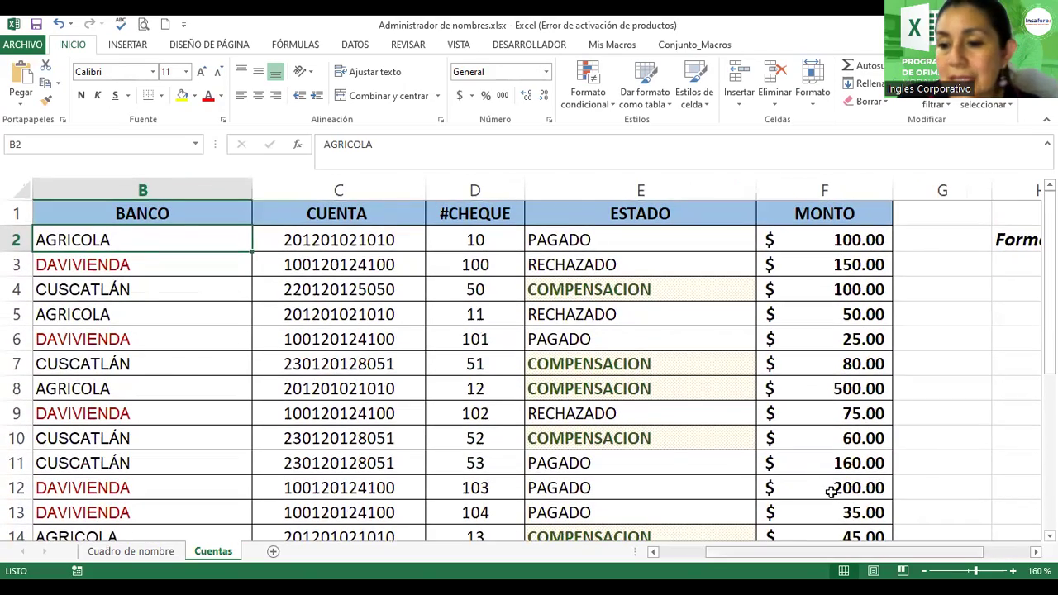
scroll(830, 492, "left", 1)
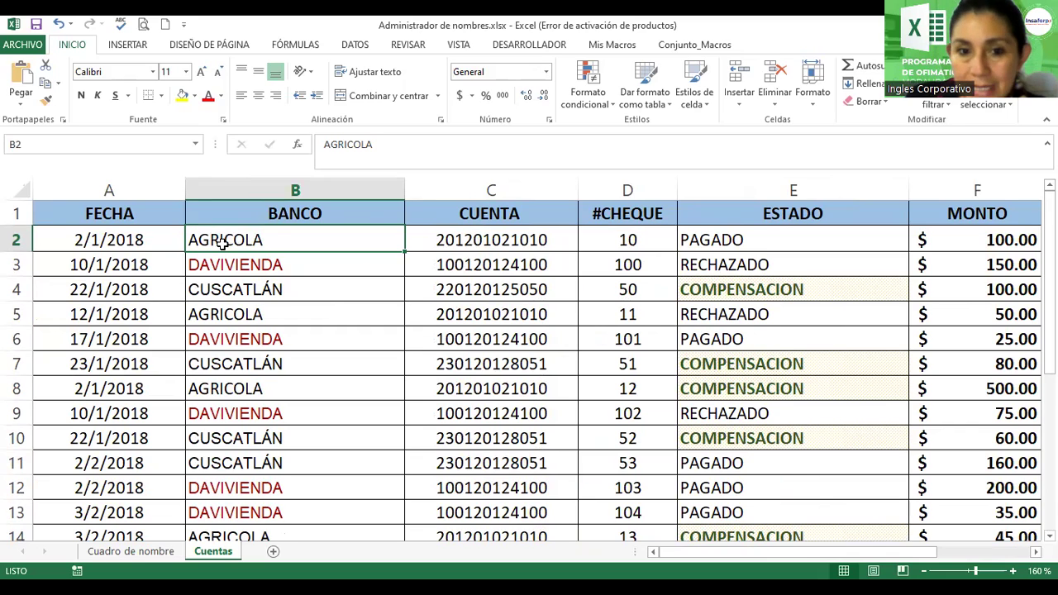
type("da")
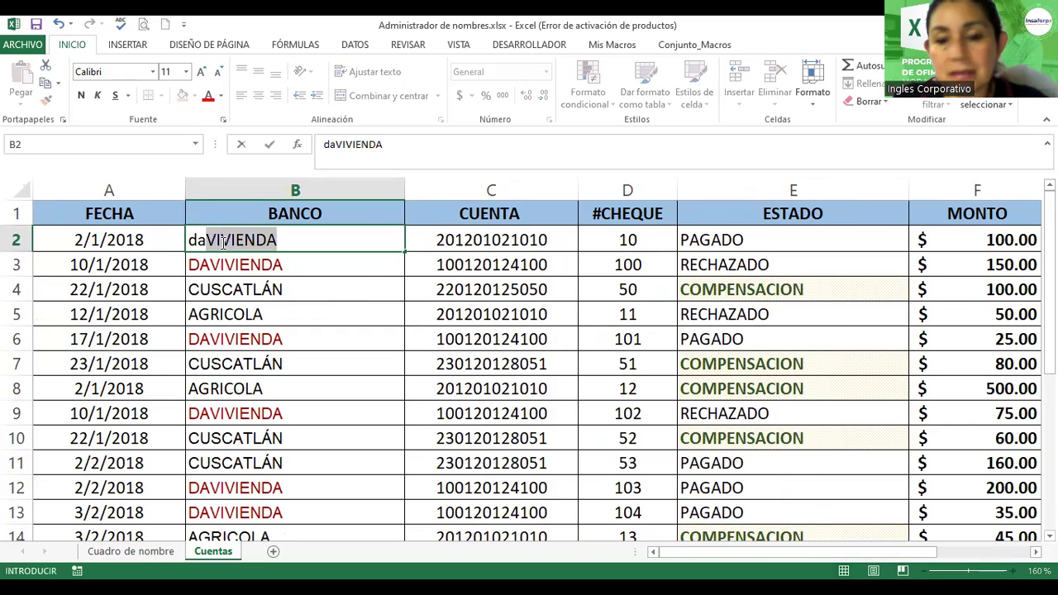
key("Return")
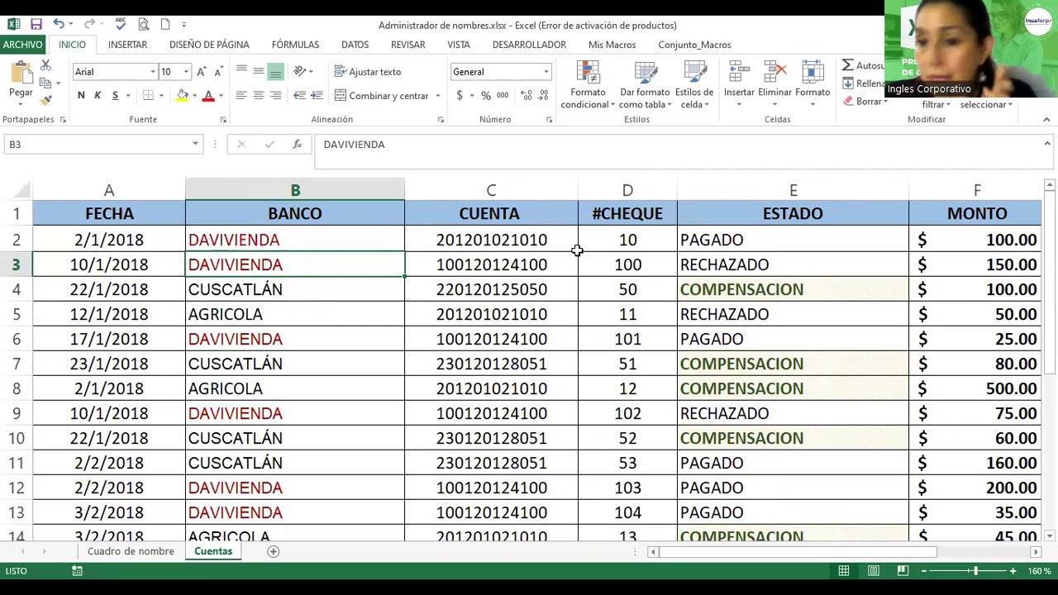
Step: Change the status in cell E2 to COMPENSACION
left_click(704, 239)
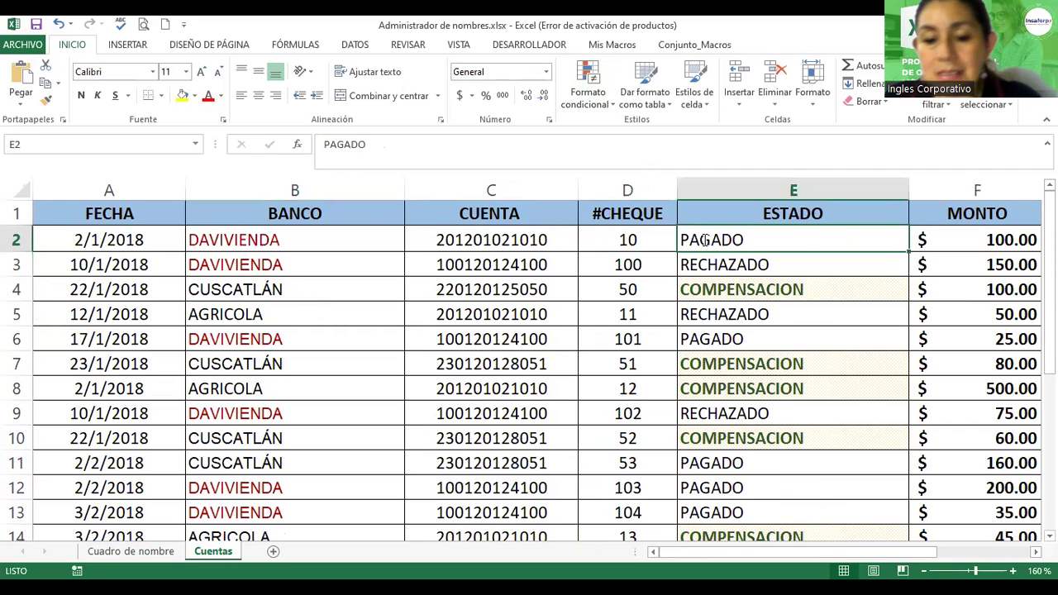
type("comp")
key("Return")
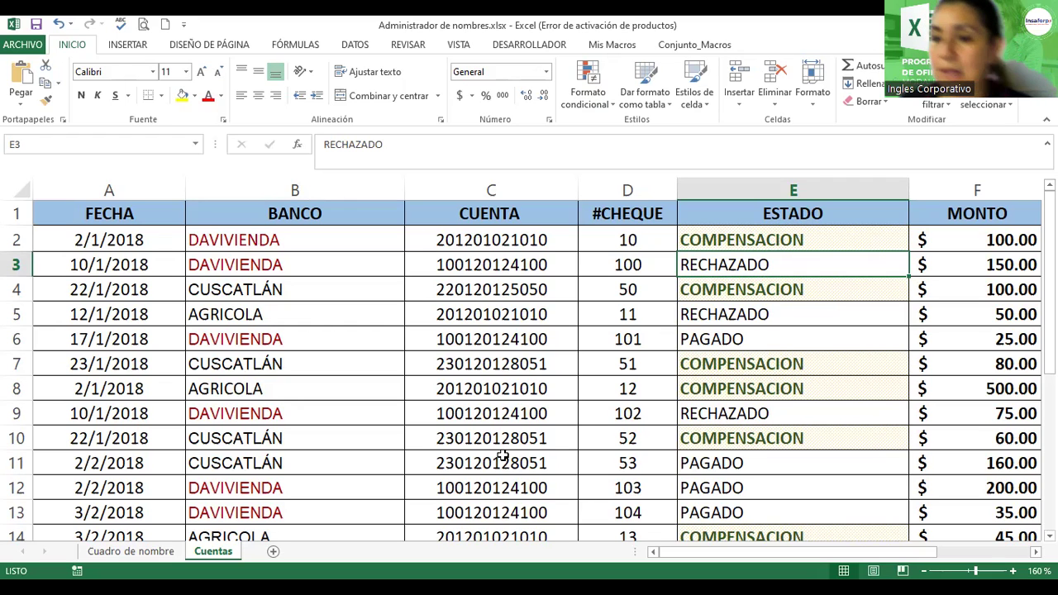
scroll(763, 266, "down", 1)
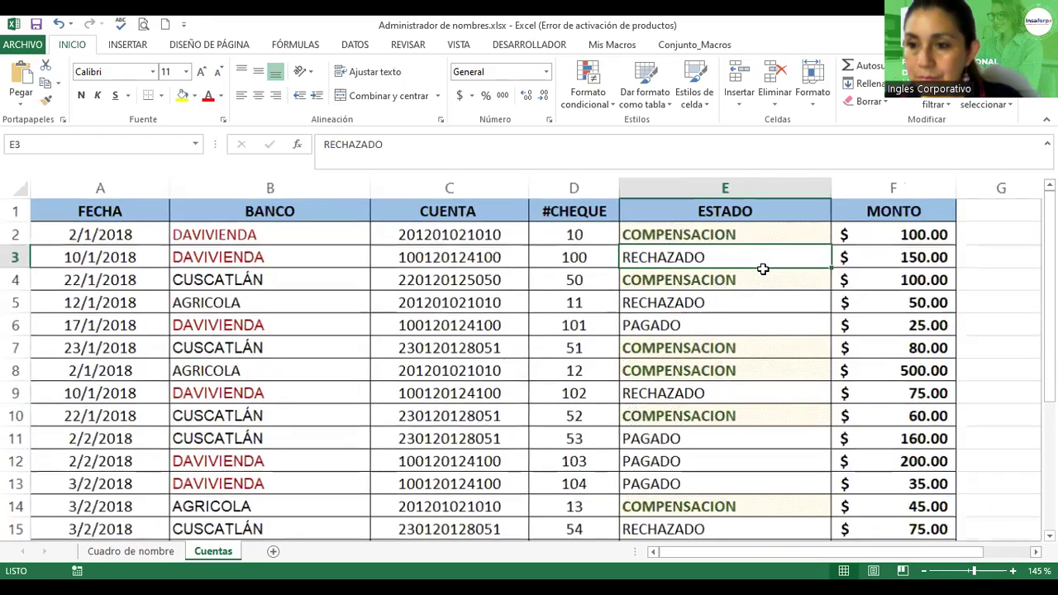
scroll(763, 266, "down", 1)
Step: Give the MONTO amounts in column F light-blue gradient data bars
left_click_drag(778, 224, 798, 494)
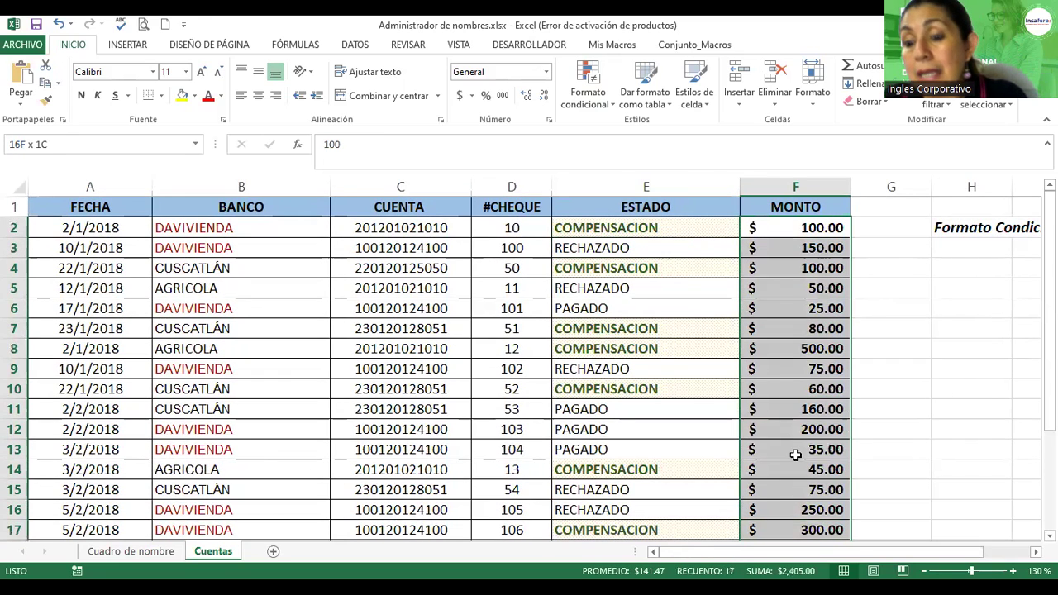
left_click_drag(795, 568, 795, 568)
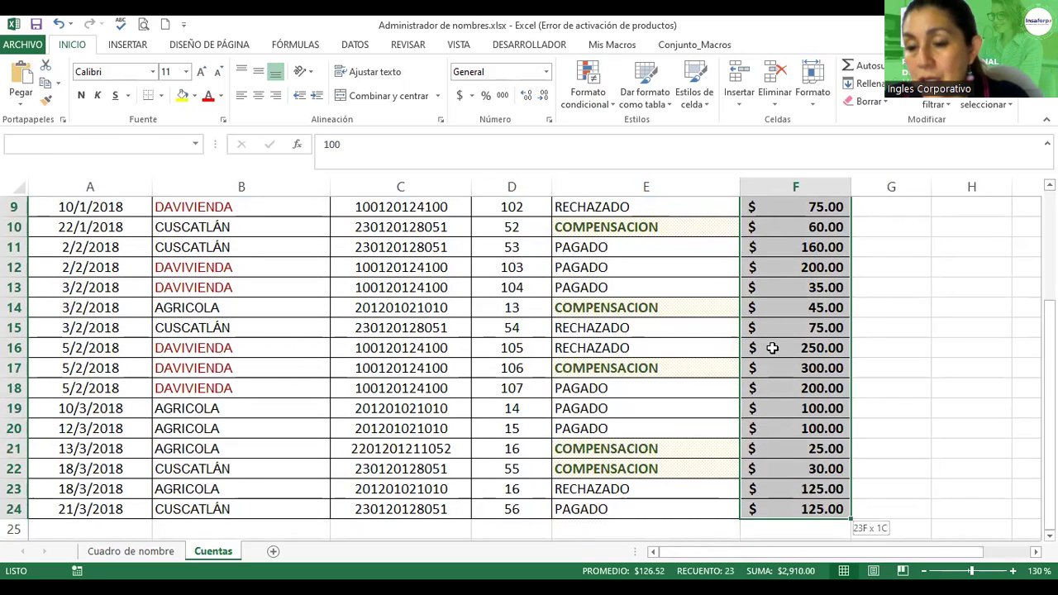
scroll(811, 348, "up", 3)
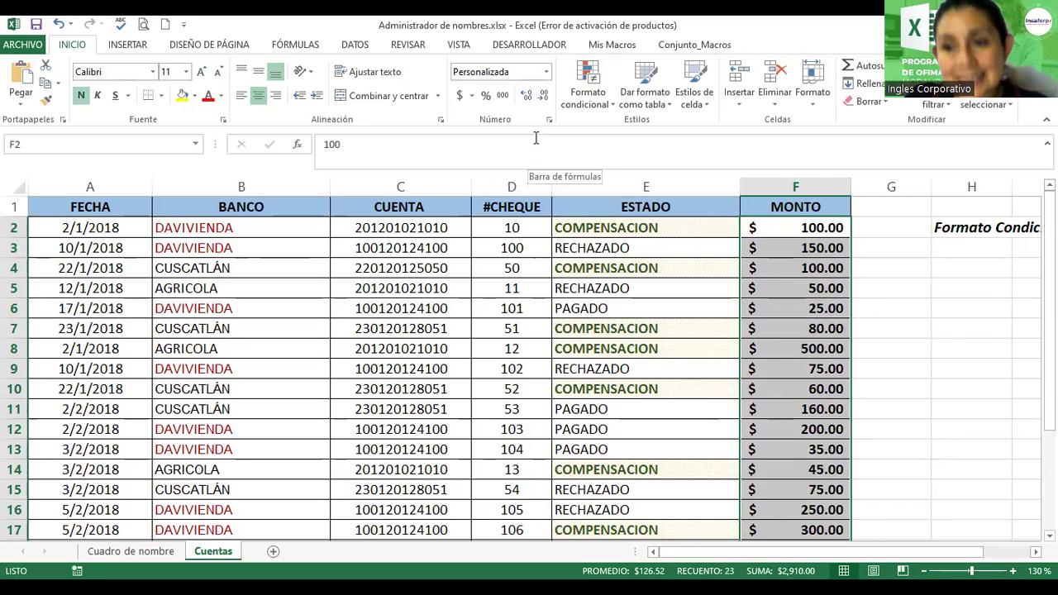
left_click(607, 104)
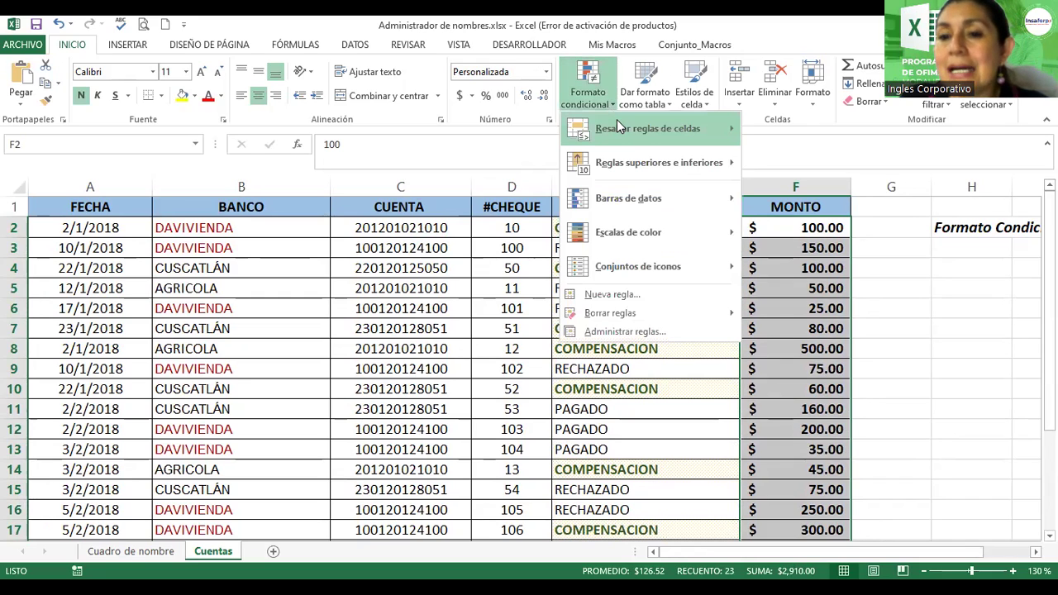
mouse_move(665, 130)
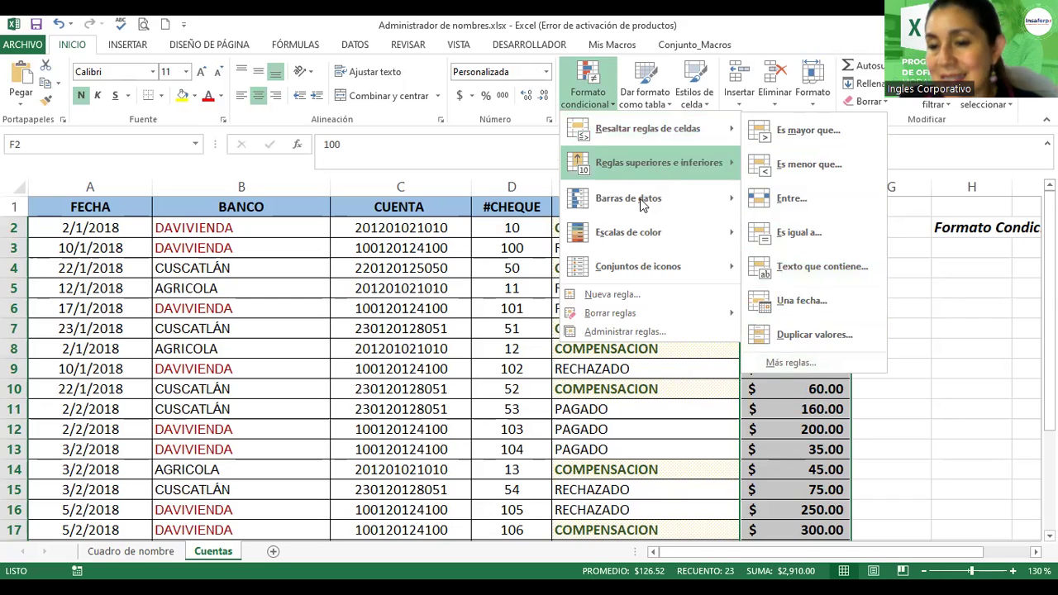
mouse_move(642, 204)
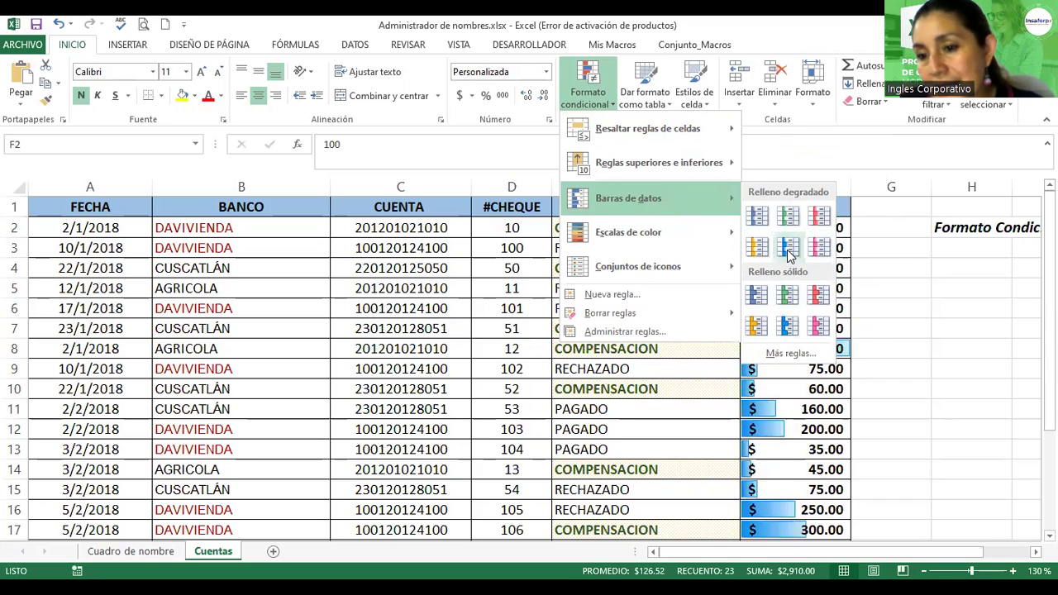
left_click(790, 250)
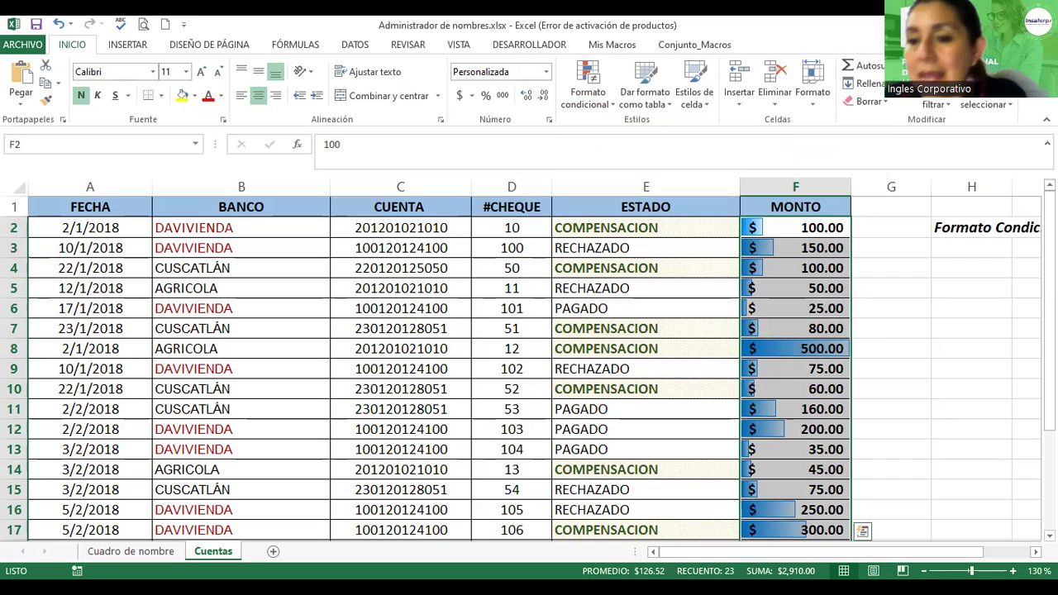
Step: Review the single data bar rule on $F$2:$F$24 in Administrar reglas, then bring back the Formato condicional menu
left_click(611, 106)
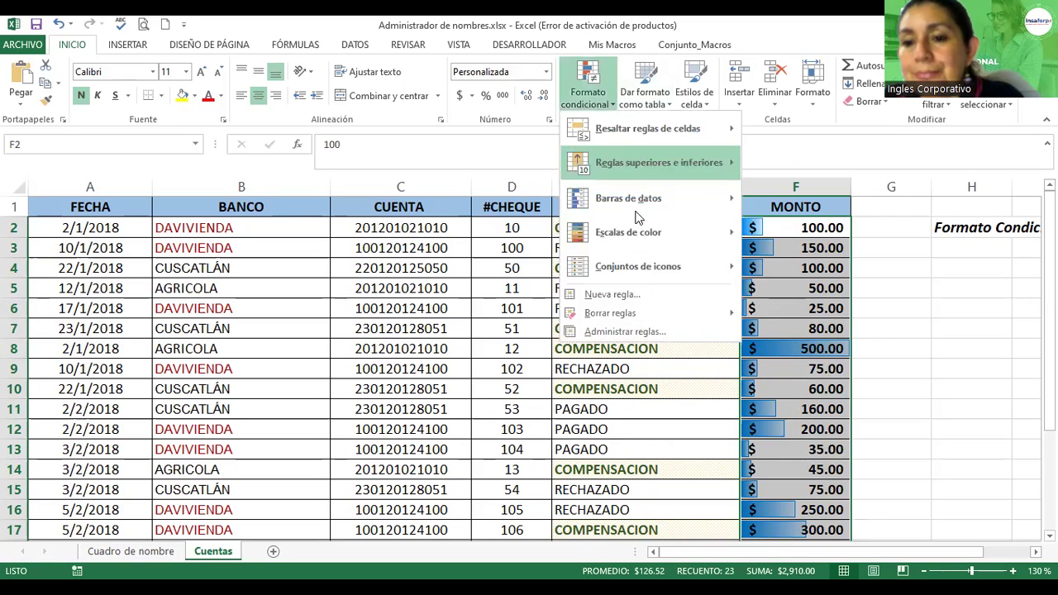
left_click(644, 331)
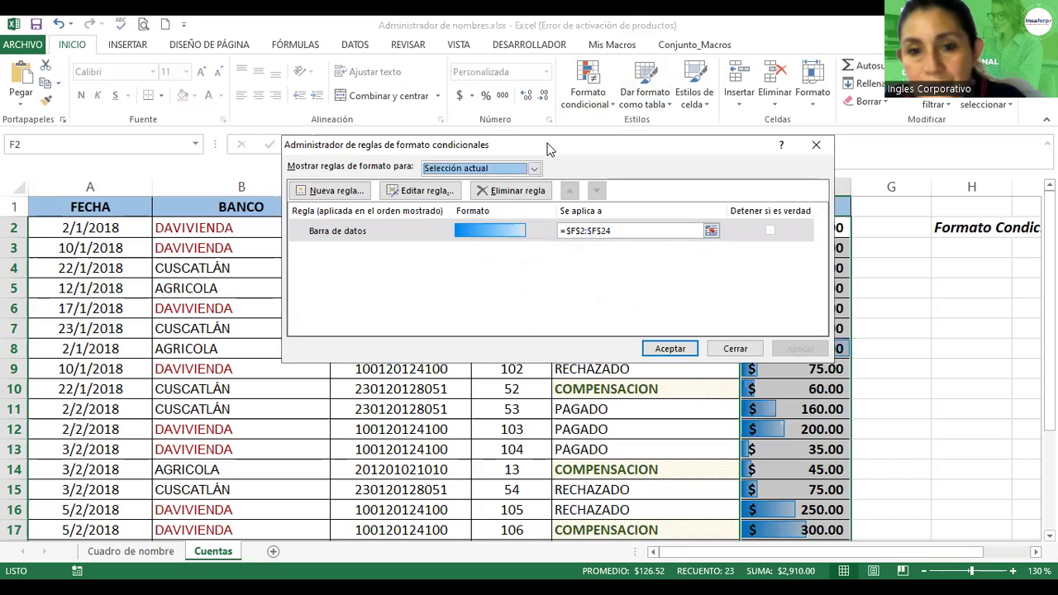
left_click_drag(546, 147, 449, 78)
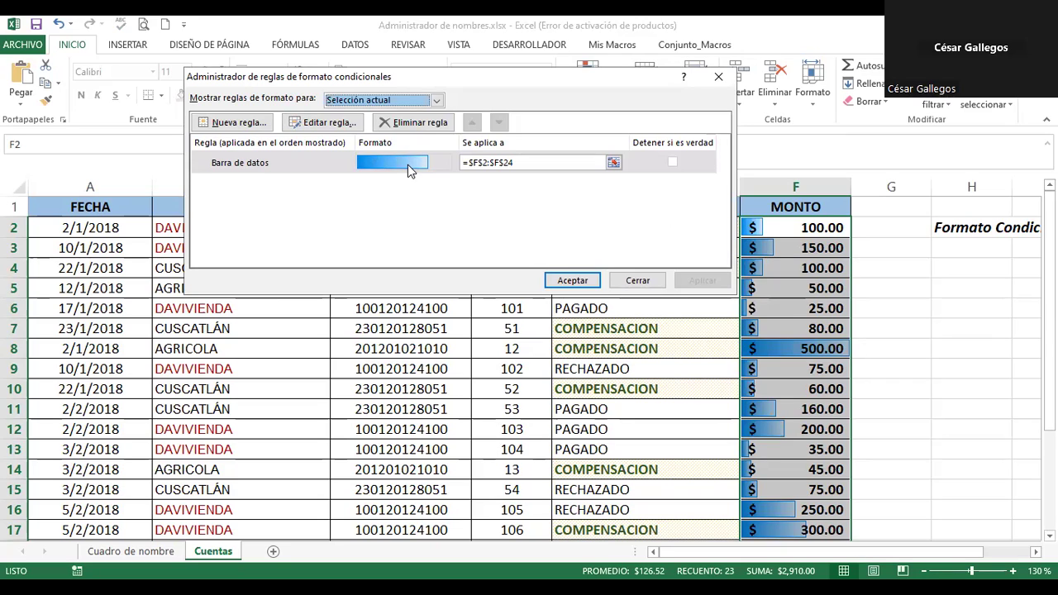
left_click(630, 281)
left_click(615, 105)
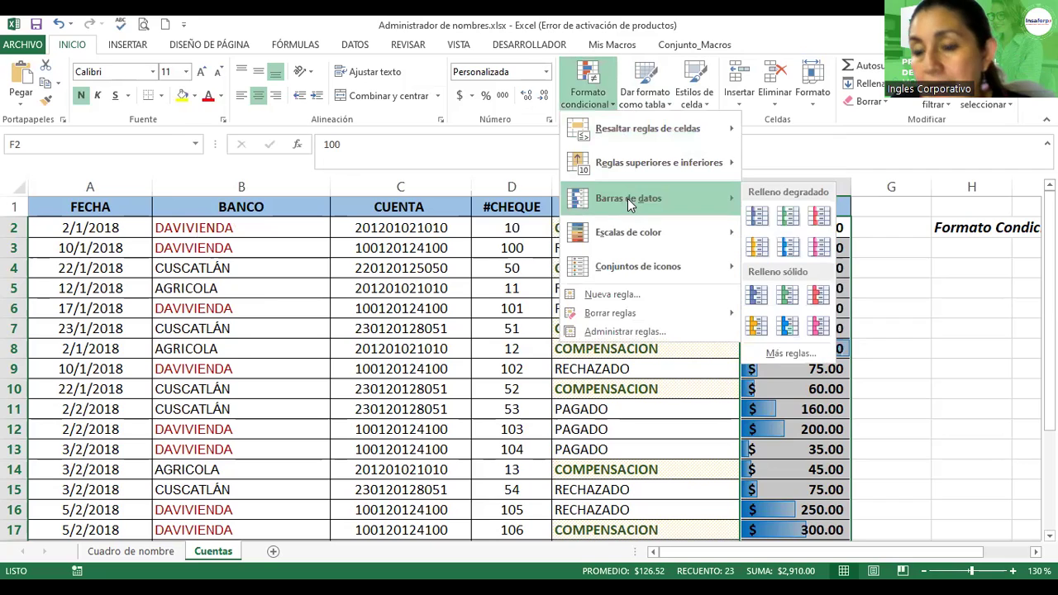
Step: Switch the MONTO data bars to a magenta gradient fill and check rows down to 24
left_click(818, 251)
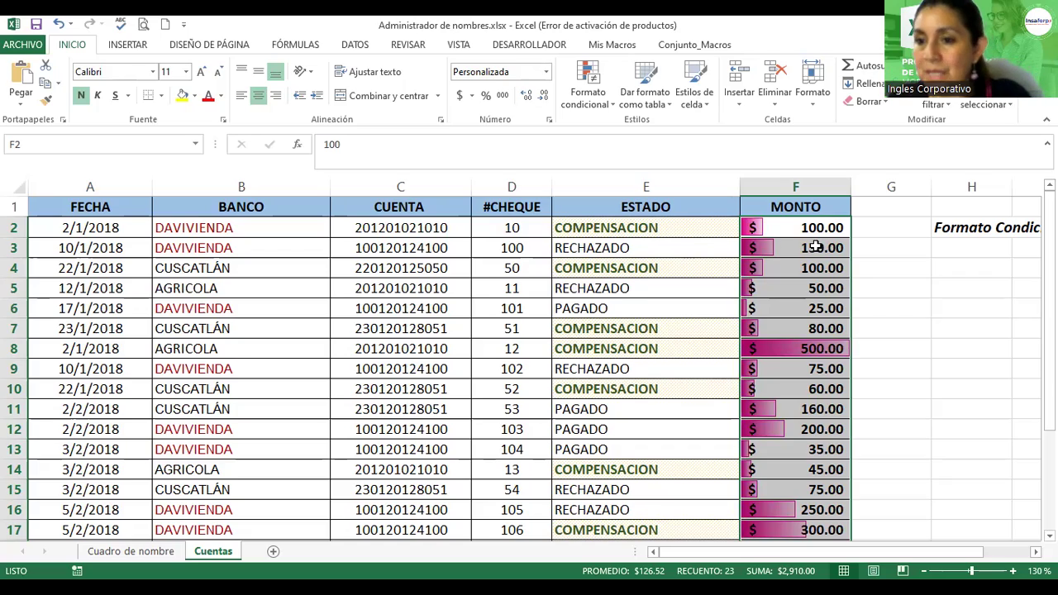
scroll(854, 292, "down", 3)
scroll(854, 292, "down", 1)
scroll(856, 295, "down", 1)
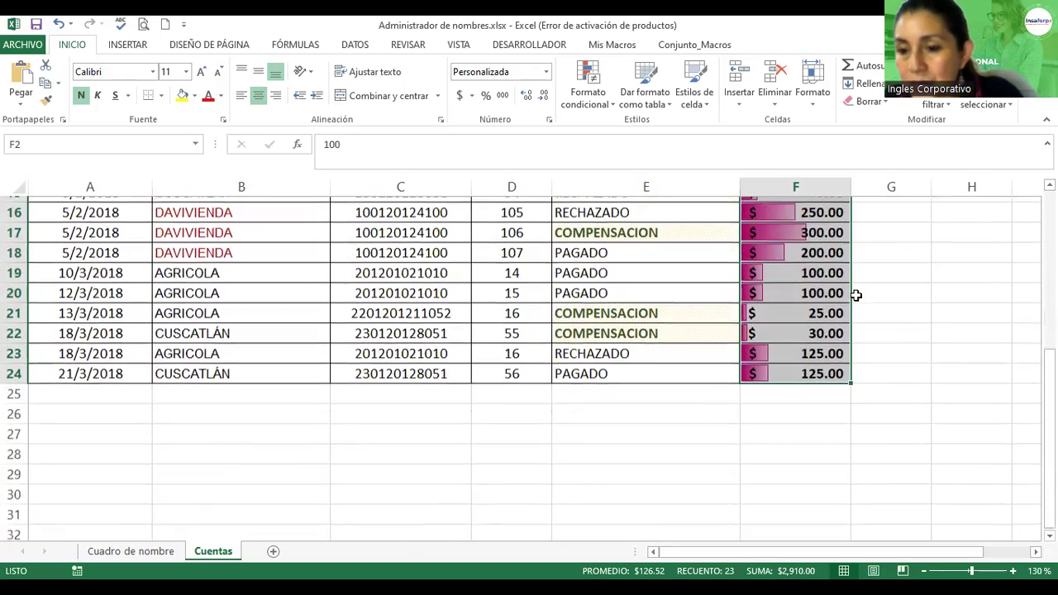
scroll(838, 369, "up", 5)
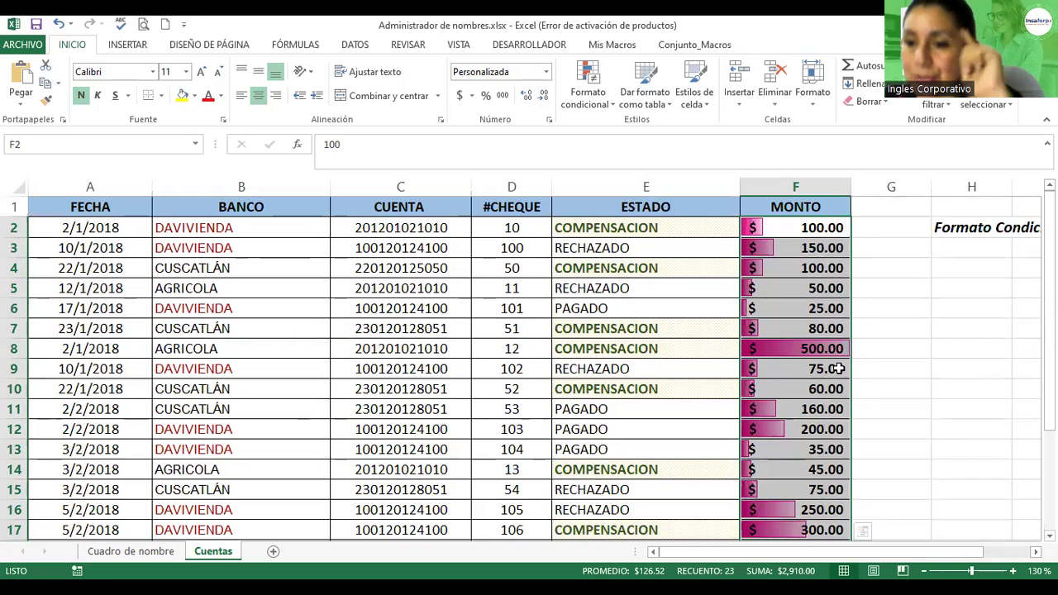
scroll(838, 369, "down", 1)
scroll(838, 368, "down", 2)
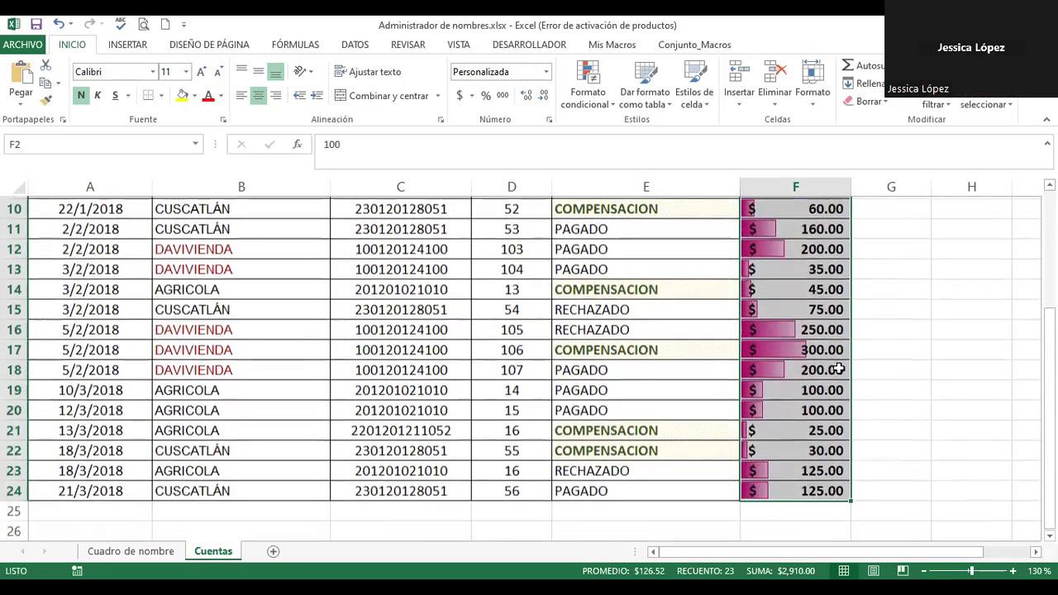
scroll(838, 369, "down", 1)
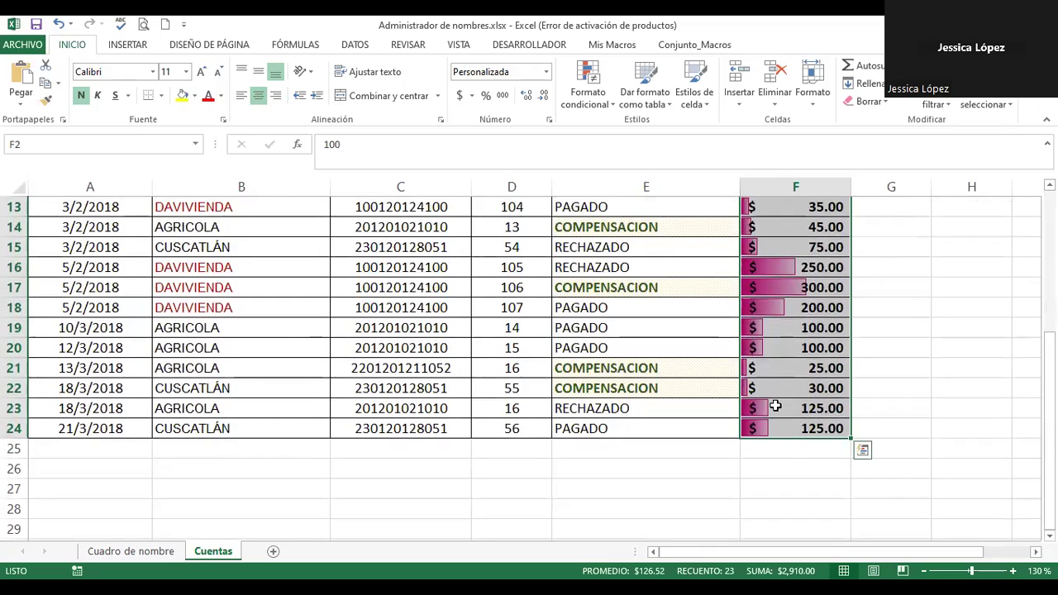
Step: Open the Barra de datos rule for editing from the Administrar reglas manager
scroll(773, 403, "up", 3)
scroll(773, 403, "up", 1)
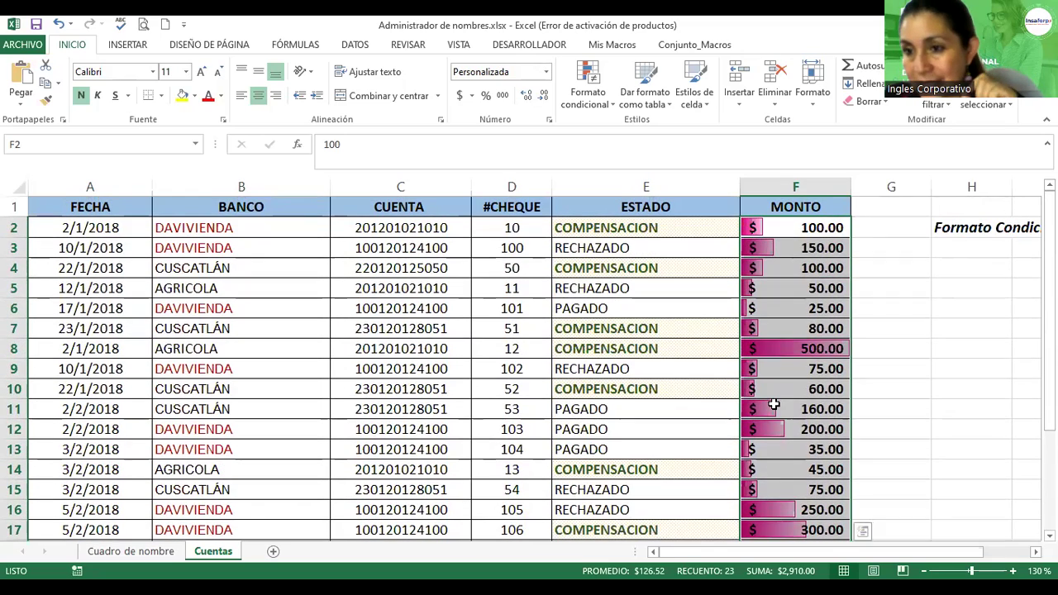
left_click(611, 106)
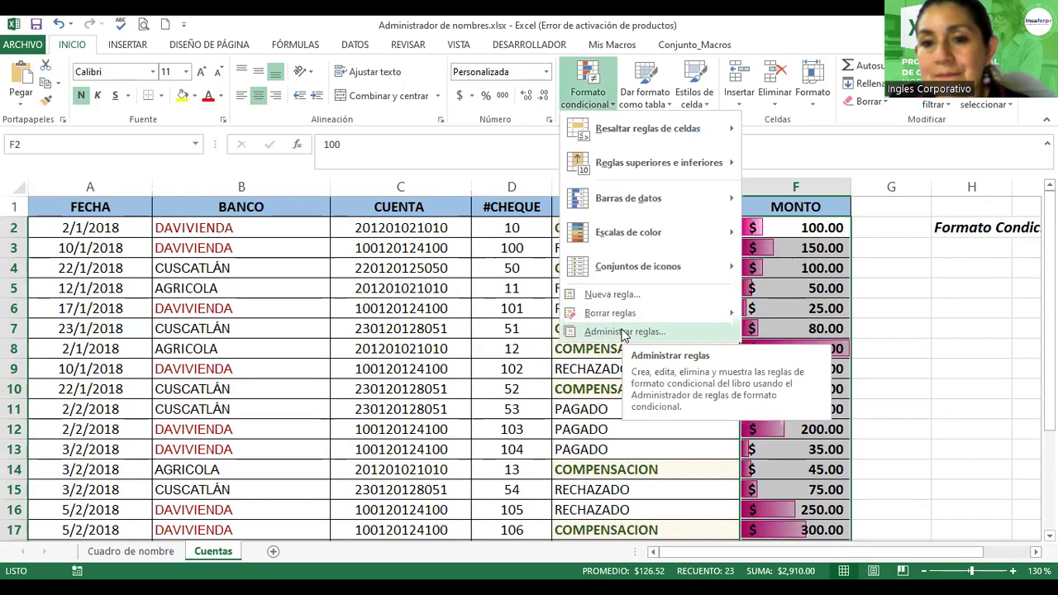
left_click(624, 332)
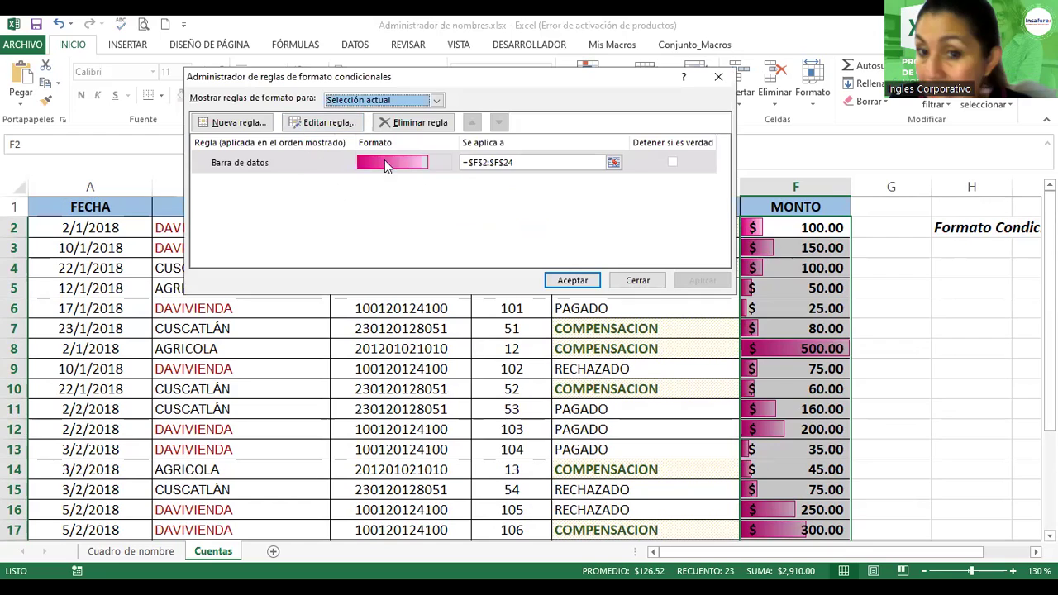
left_click(329, 126)
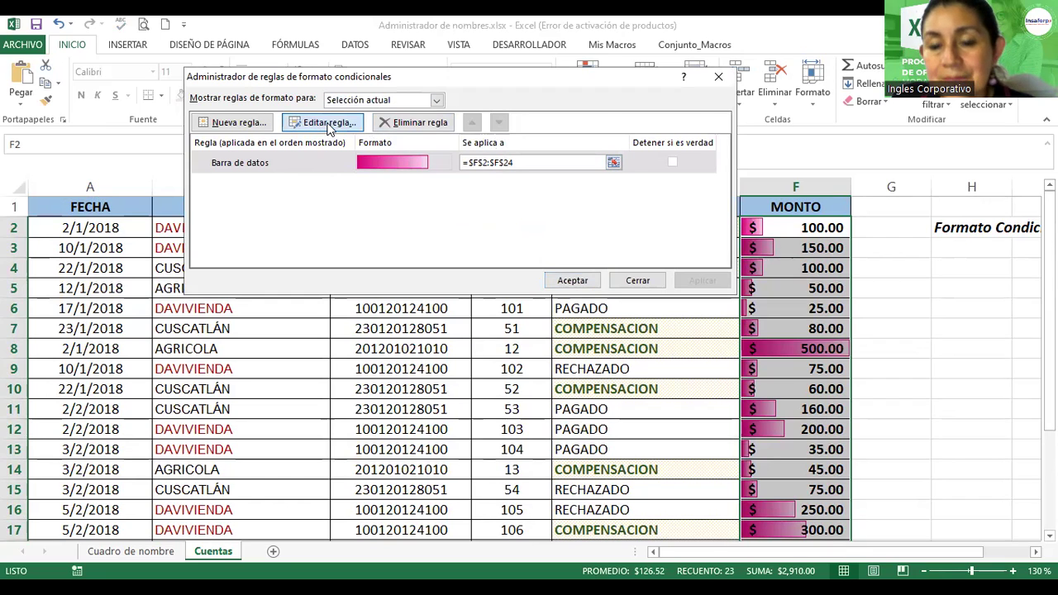
left_click(329, 124)
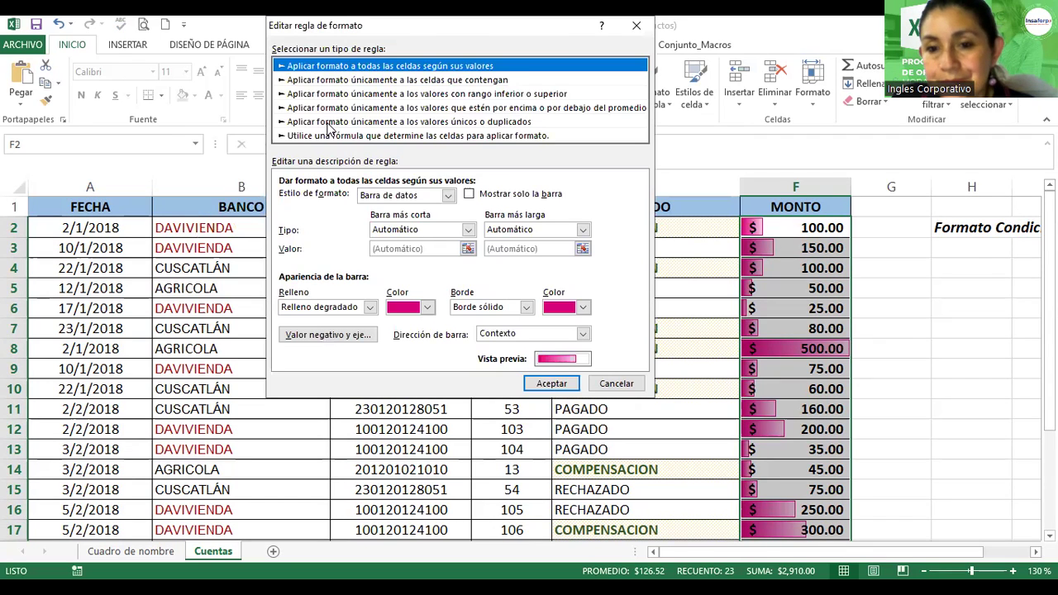
Step: Give the MONTO data bars a peach border and De derecha a izquierda direction, then confirm and apply
left_click(328, 80)
left_click(328, 67)
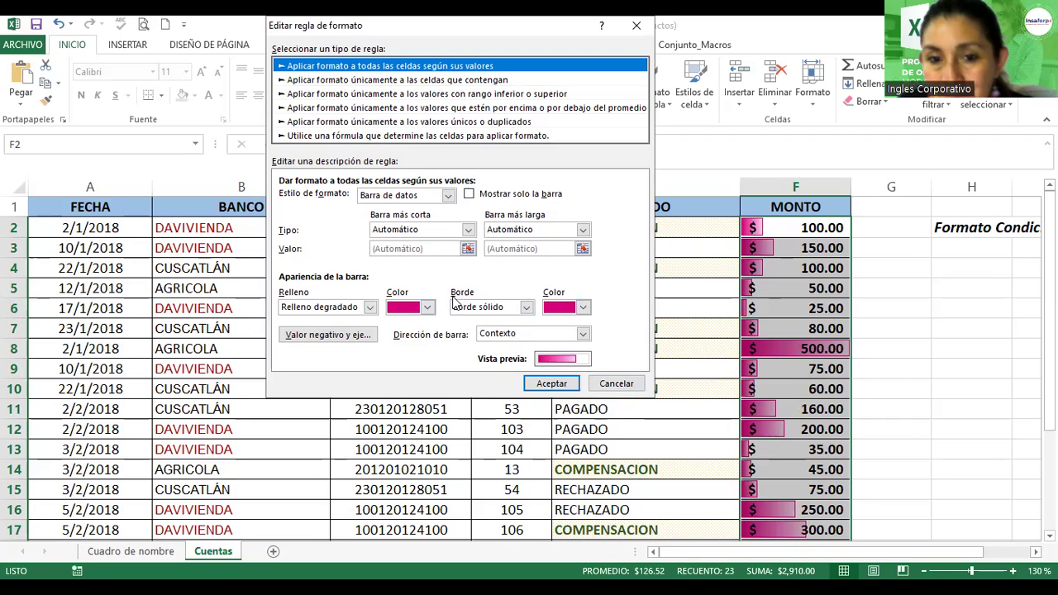
left_click(584, 308)
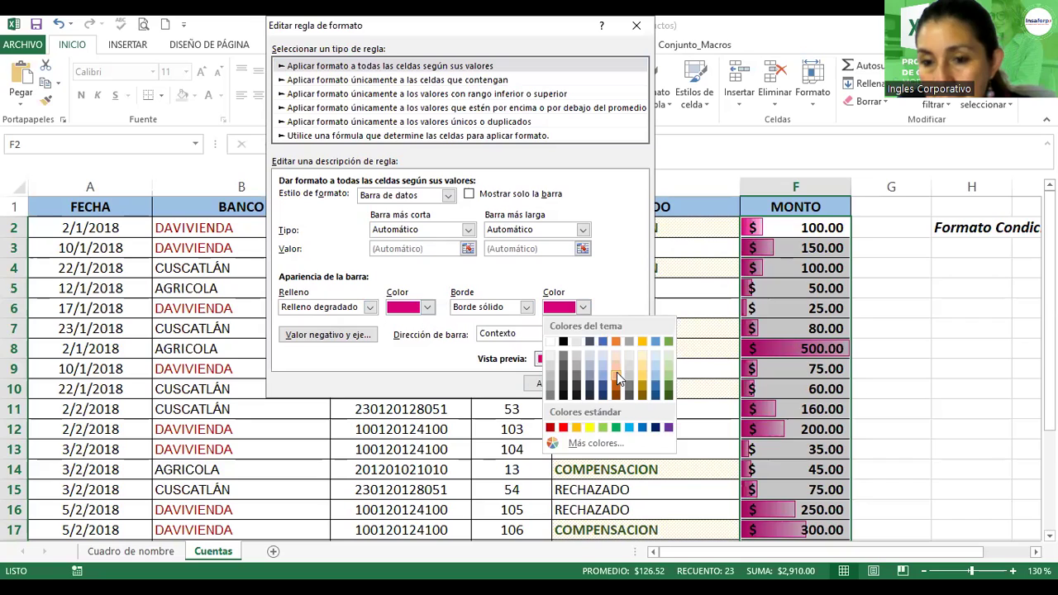
left_click(617, 373)
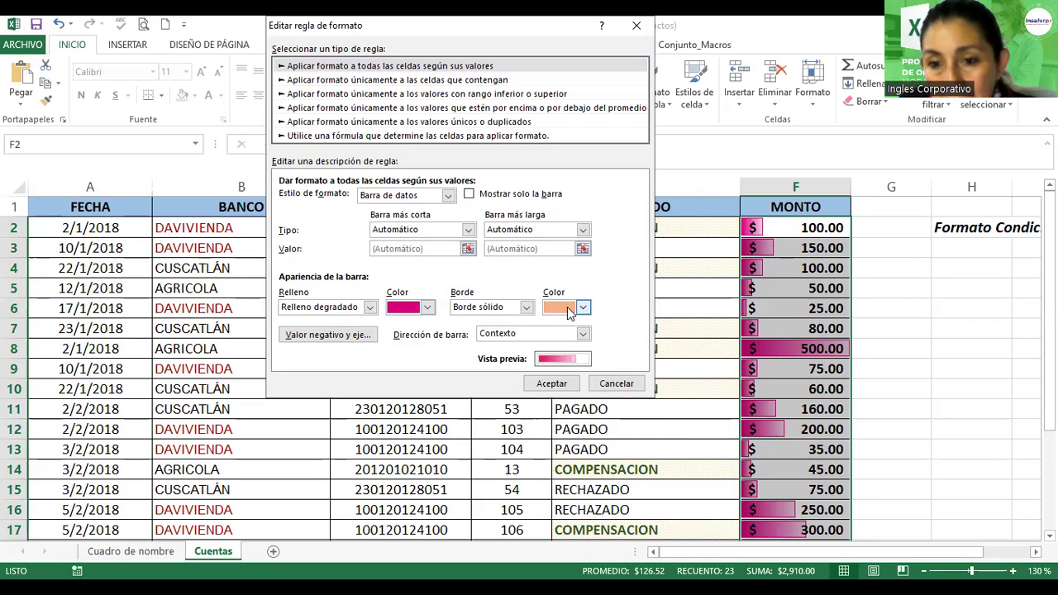
left_click(512, 336)
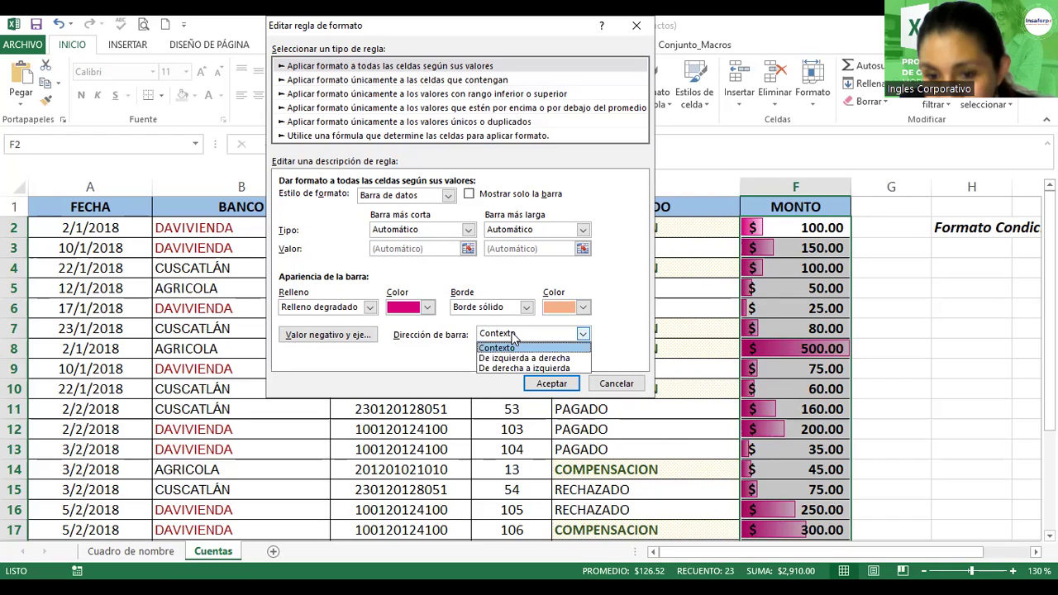
left_click(523, 357)
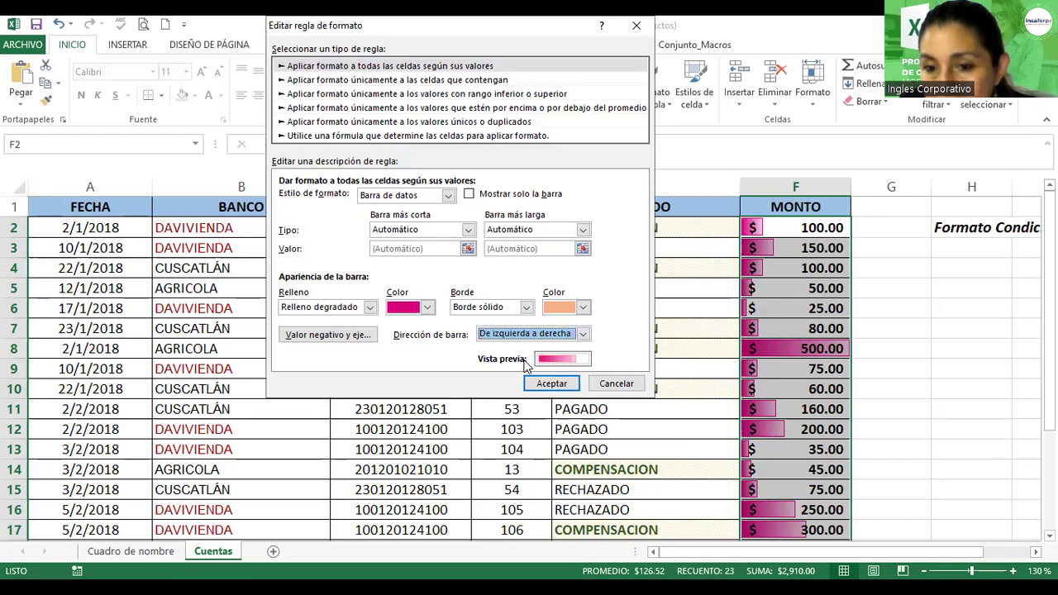
left_click(524, 336)
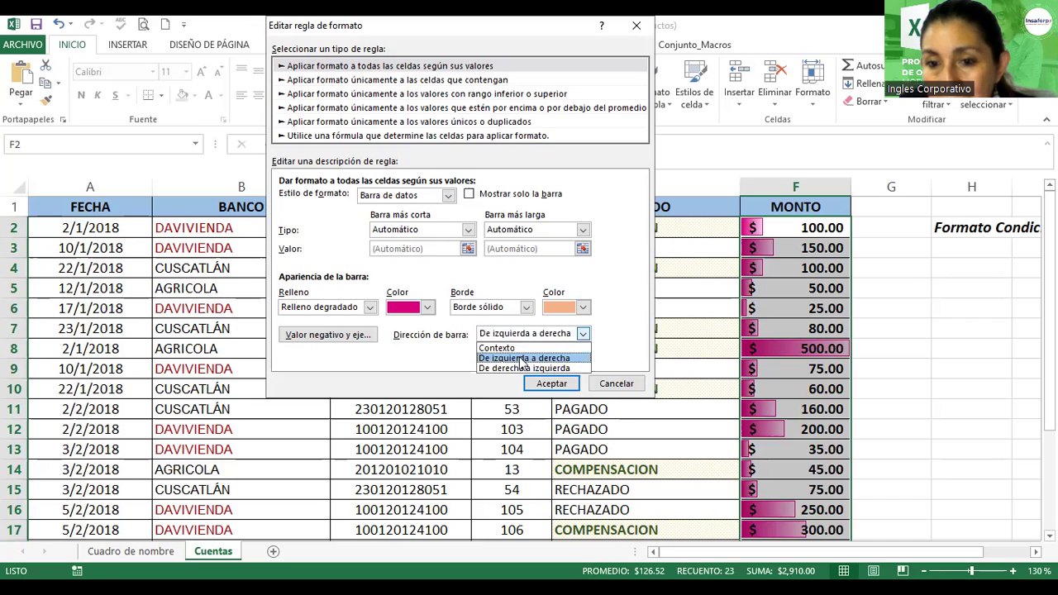
left_click(520, 368)
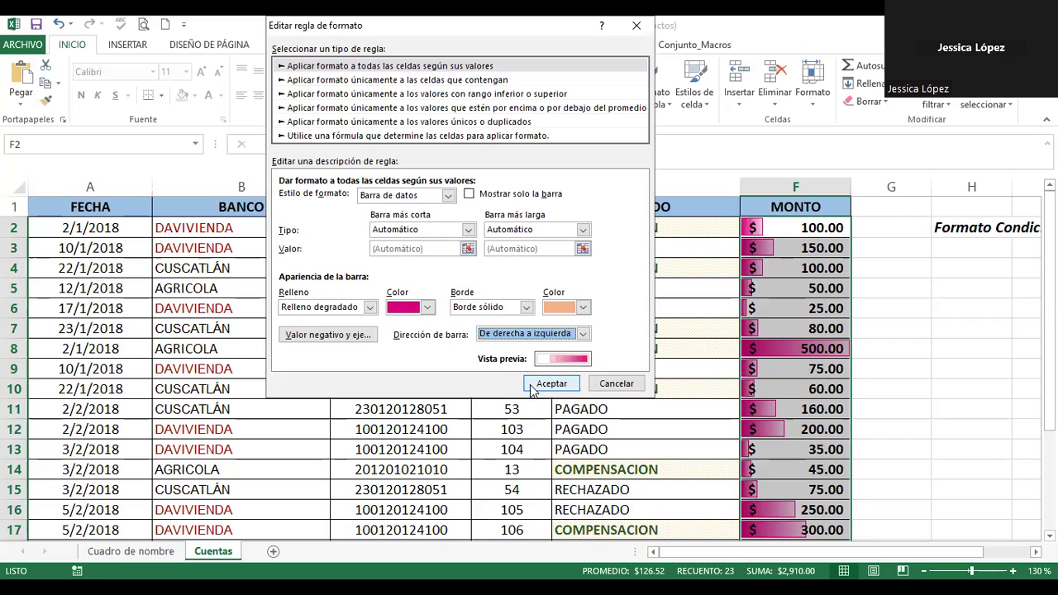
left_click(536, 388)
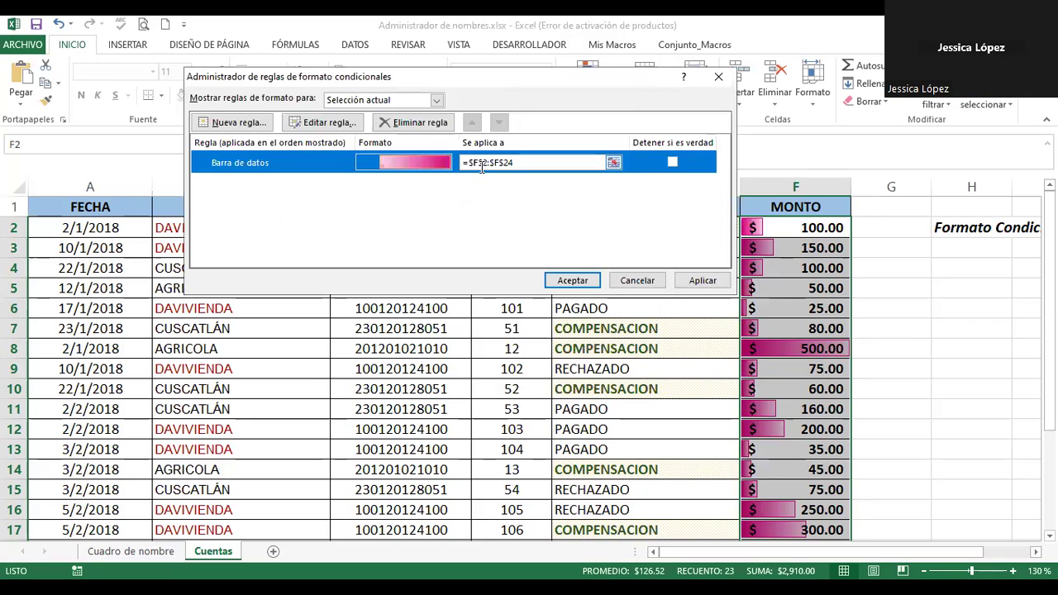
left_click(699, 282)
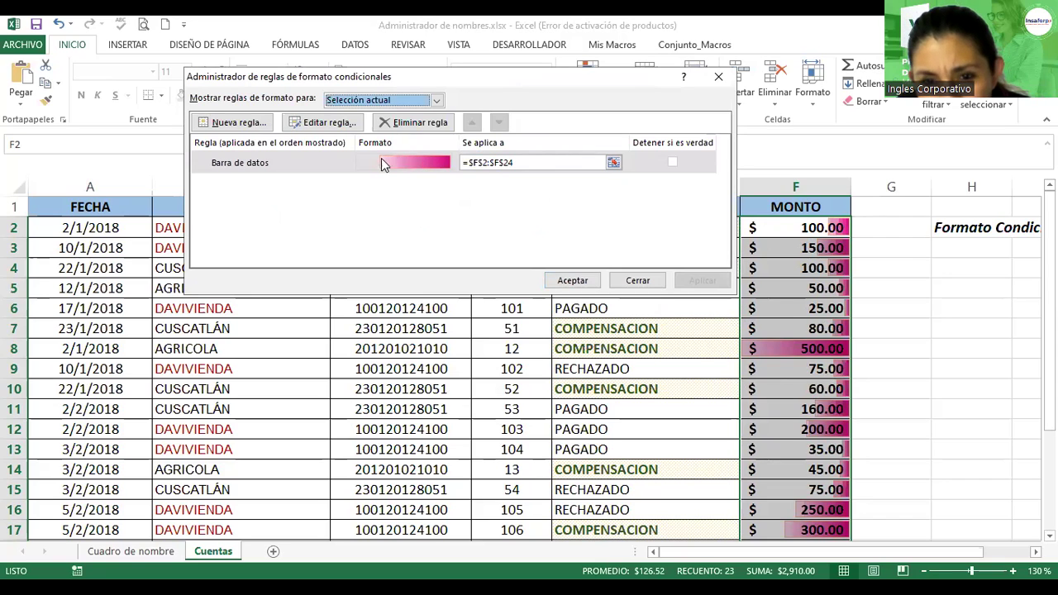
Step: Reopen the data bar rule and set gradient fill, dark brown colour and left-to-right direction
left_click(324, 123)
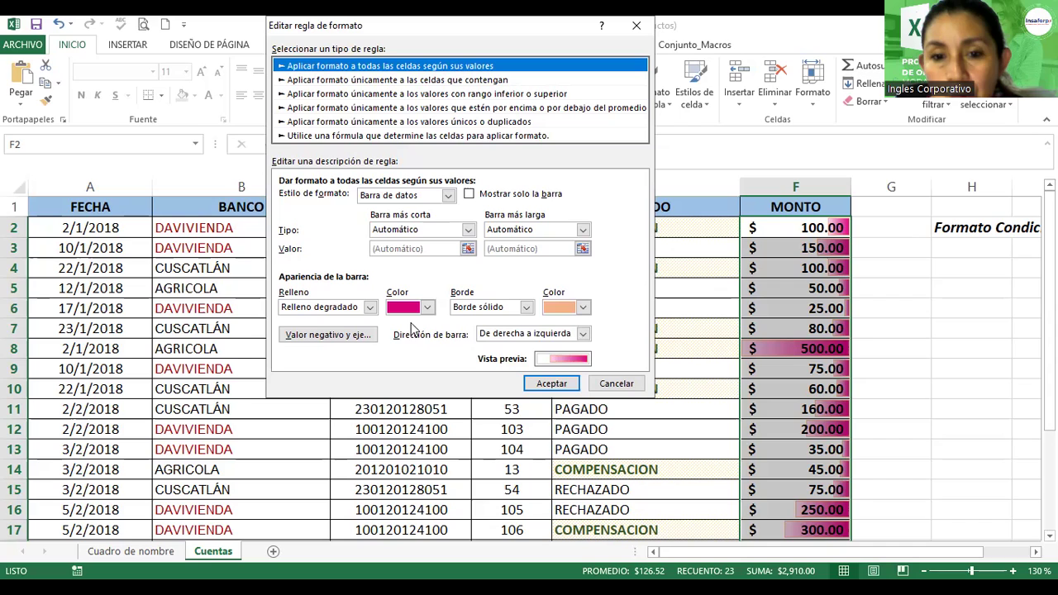
left_click(369, 307)
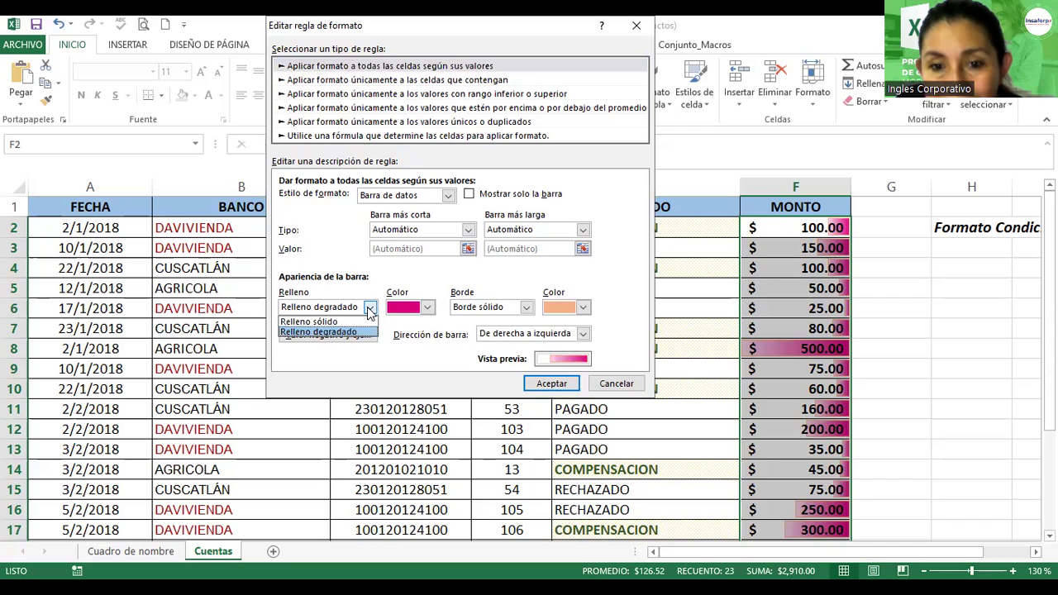
left_click(331, 331)
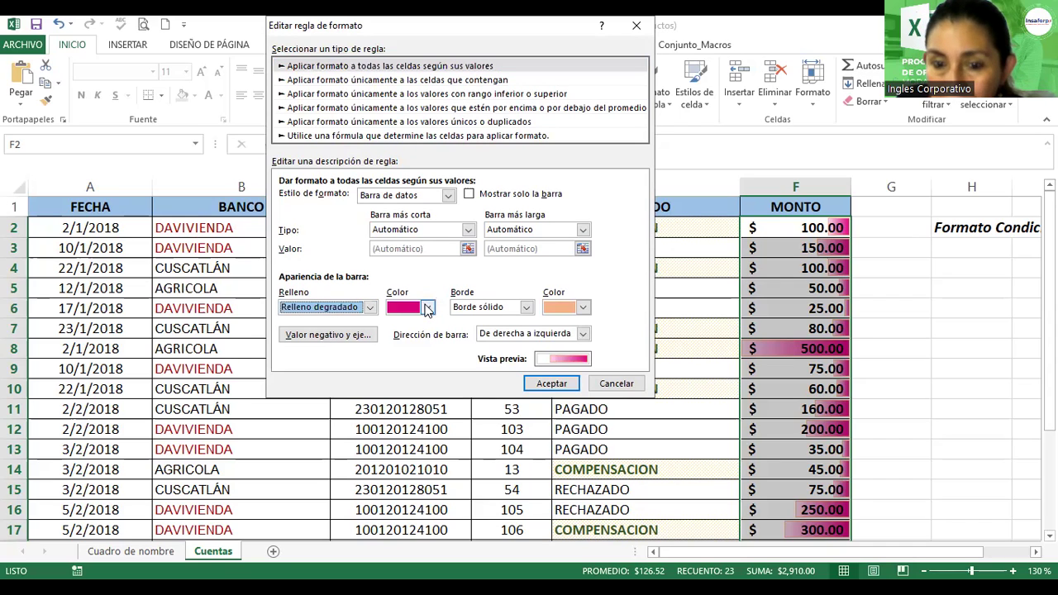
left_click(427, 308)
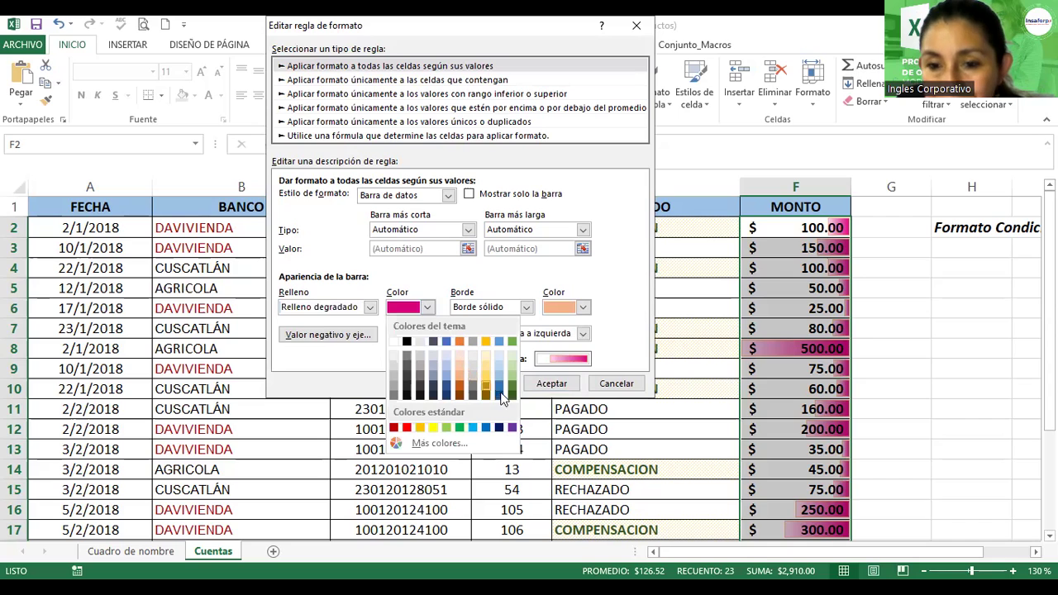
left_click(460, 395)
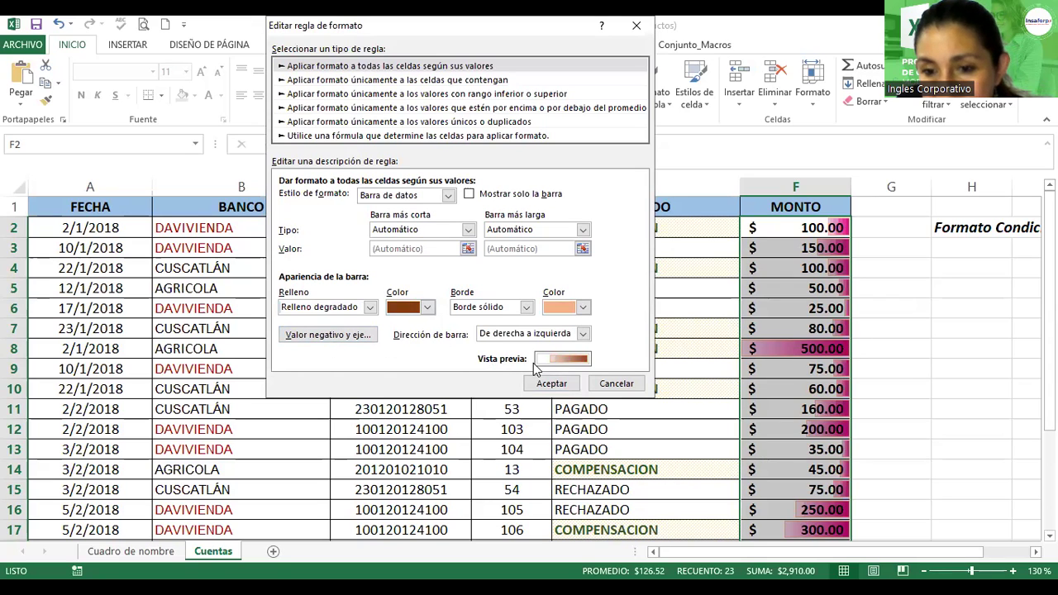
left_click(582, 333)
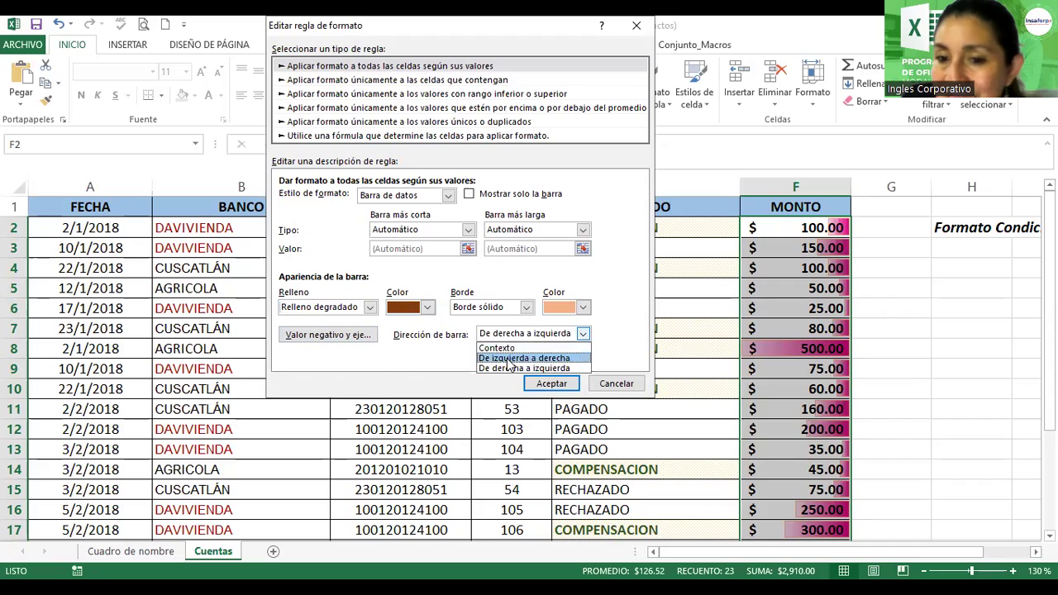
left_click(510, 359)
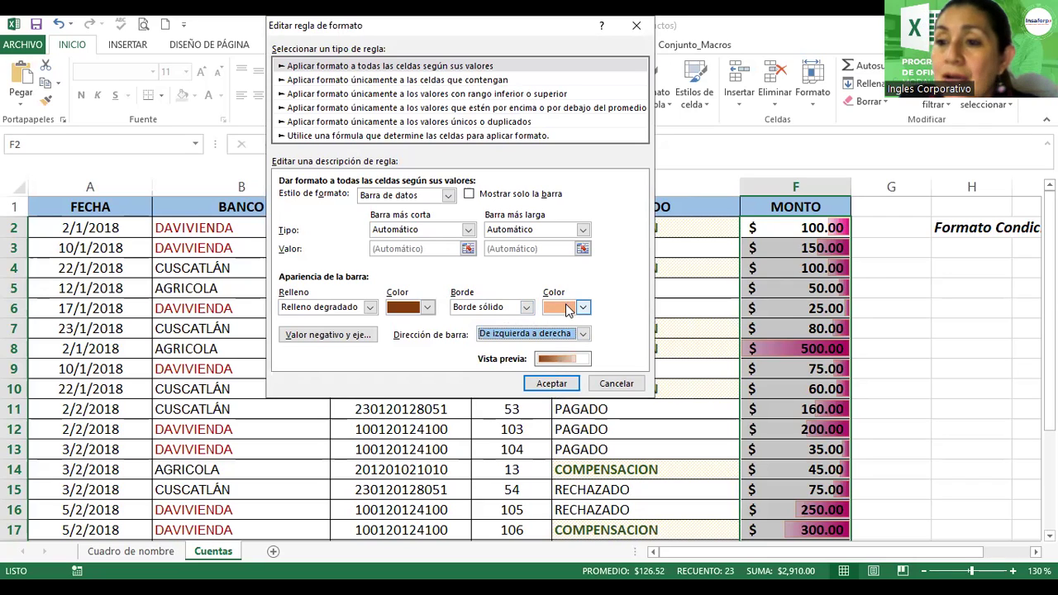
Step: Change the gradient bar colour to purple, keeping Automático for the shortest bar
left_click(301, 306)
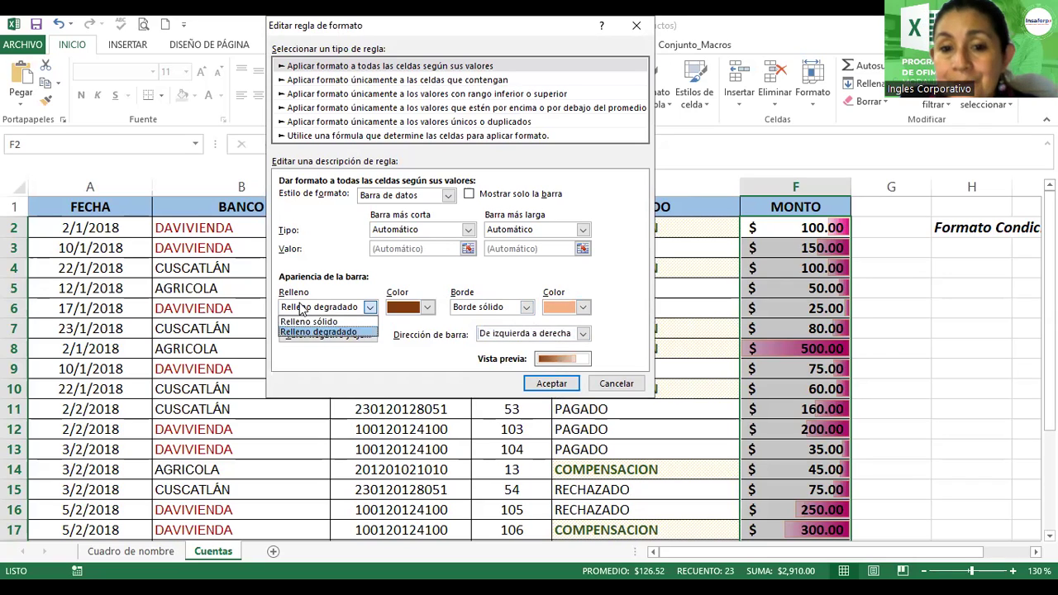
left_click(318, 332)
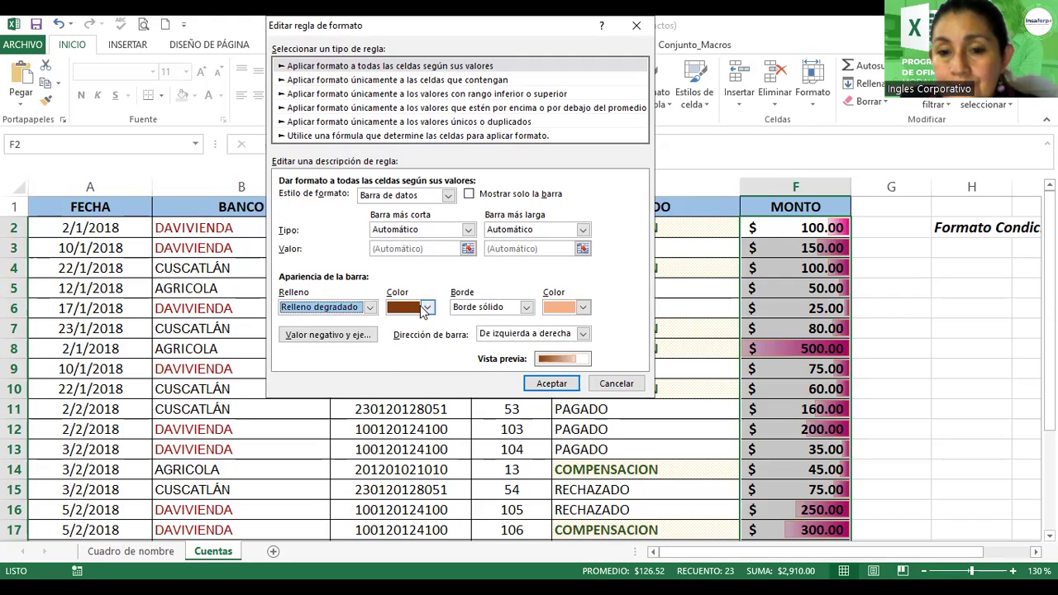
left_click(426, 307)
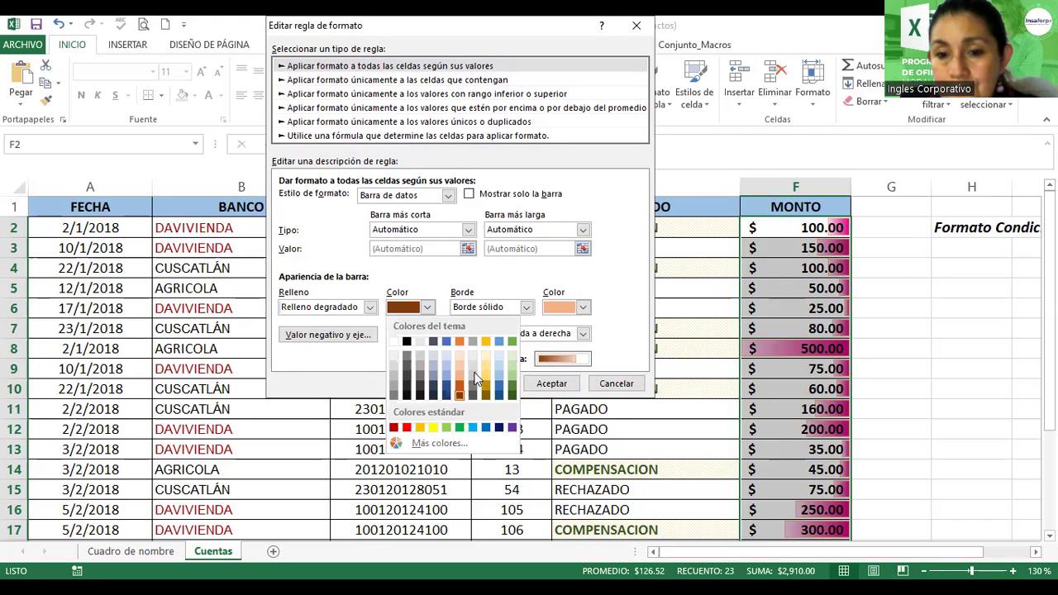
left_click(511, 427)
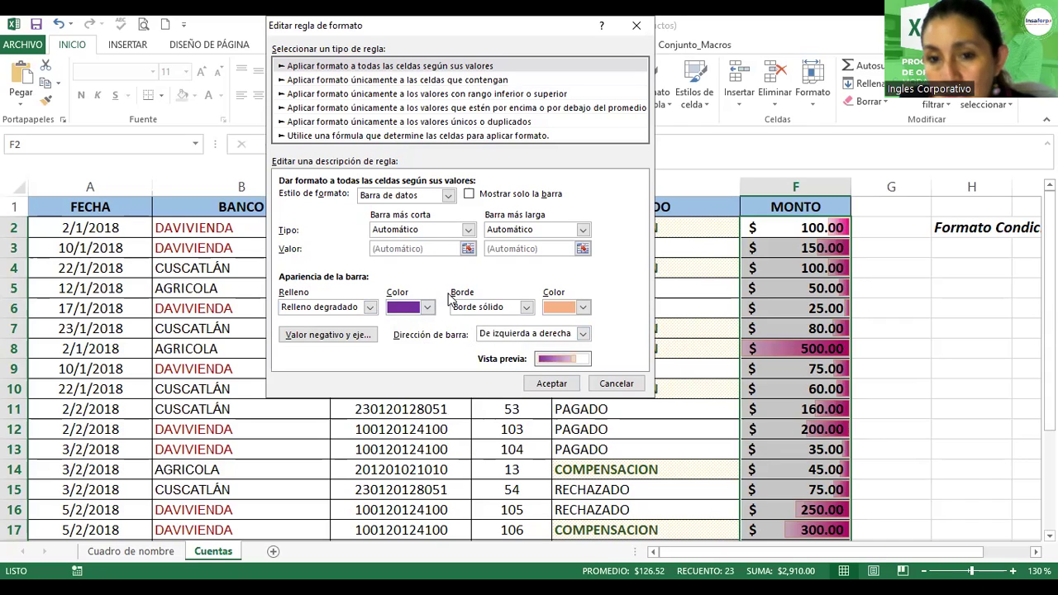
left_click(470, 234)
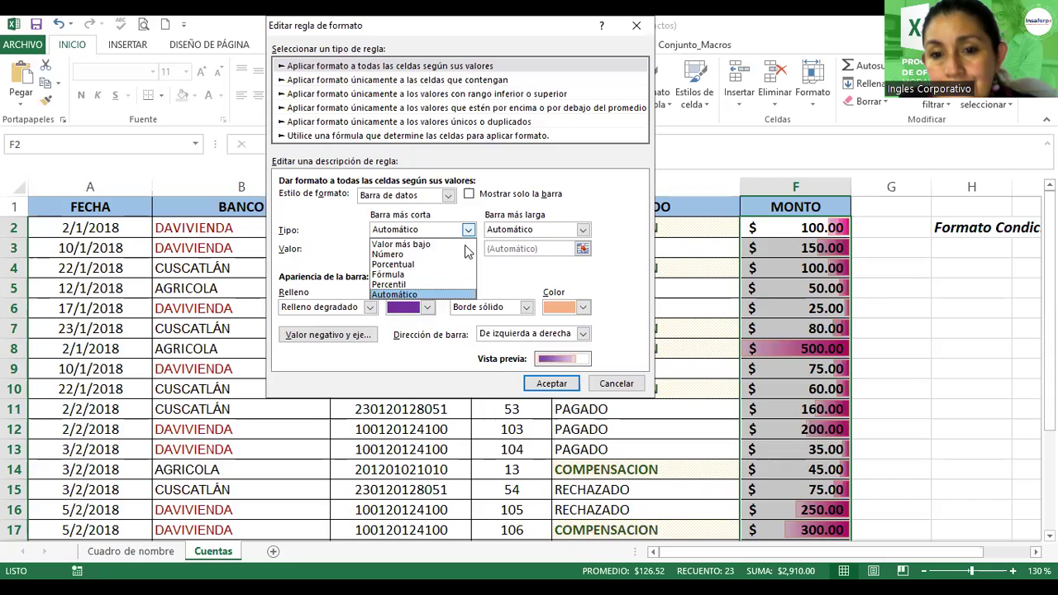
left_click(430, 295)
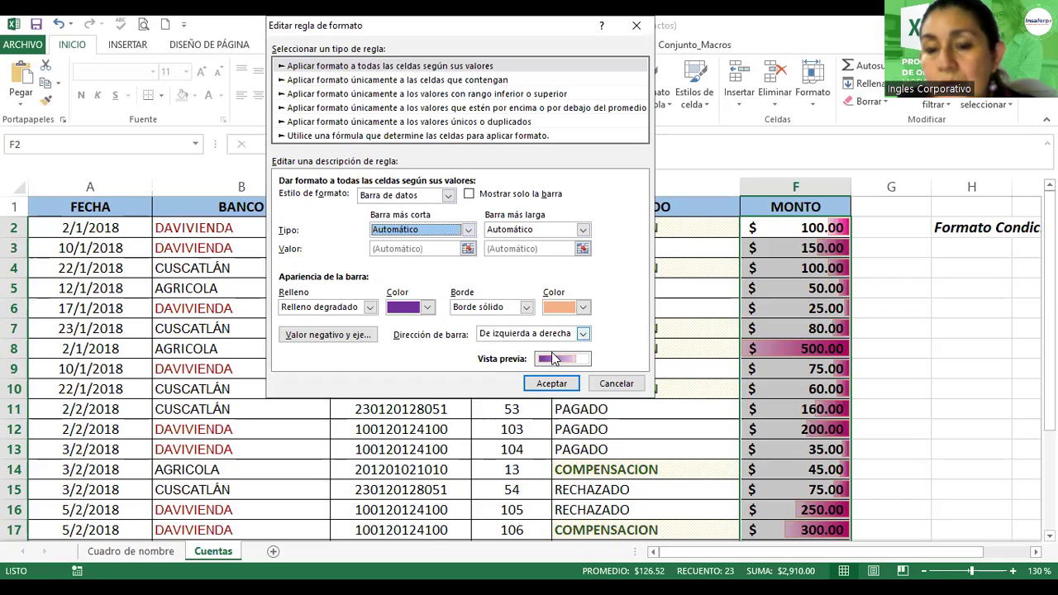
Step: Convert the MONTO rule to a 2-colour scale ending in dark green, then apply and close the manager
left_click(447, 196)
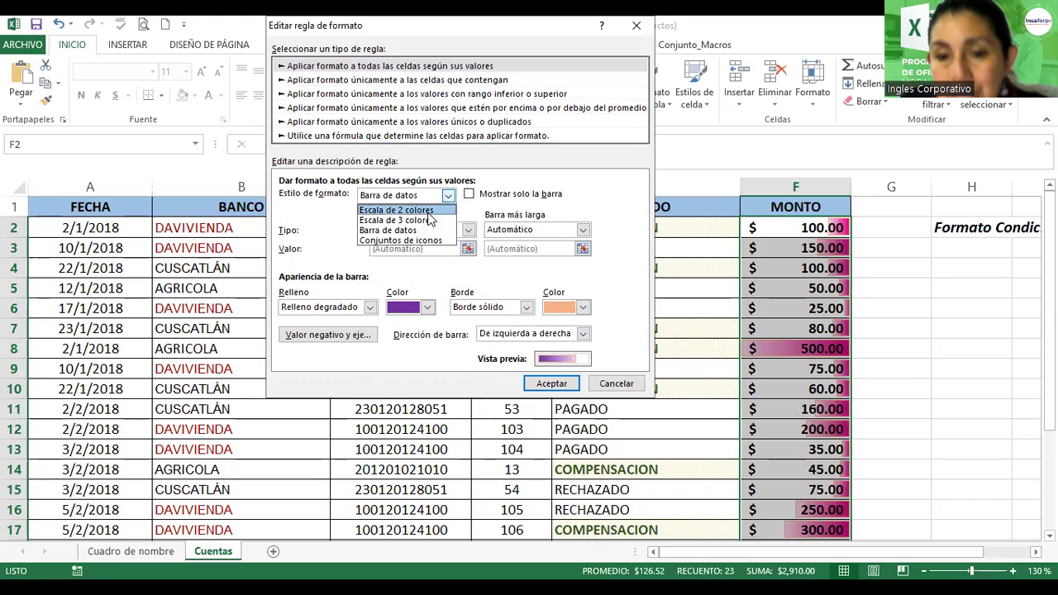
left_click(428, 212)
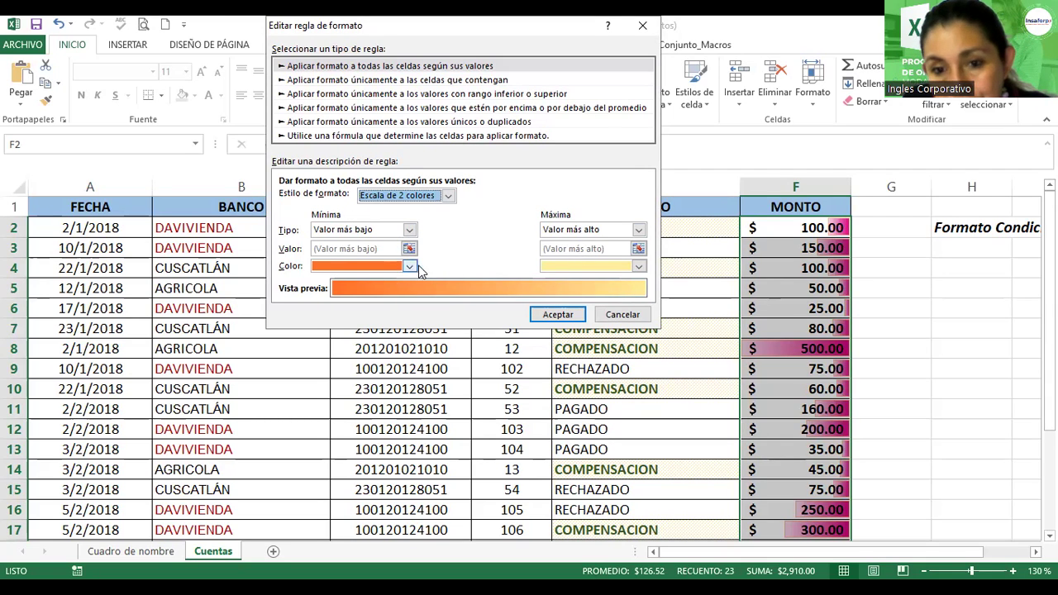
left_click(639, 266)
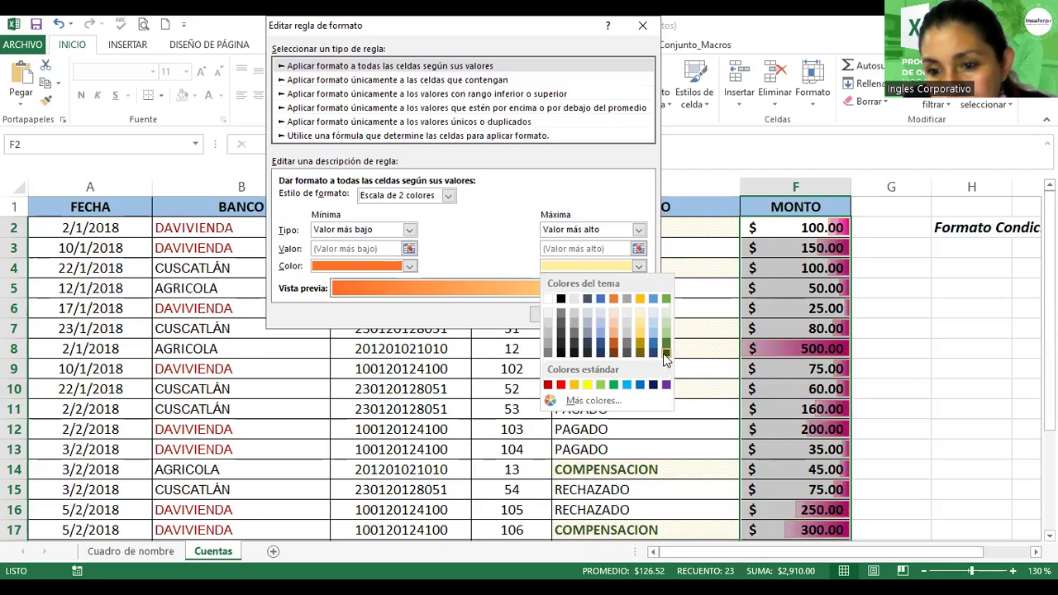
left_click(665, 352)
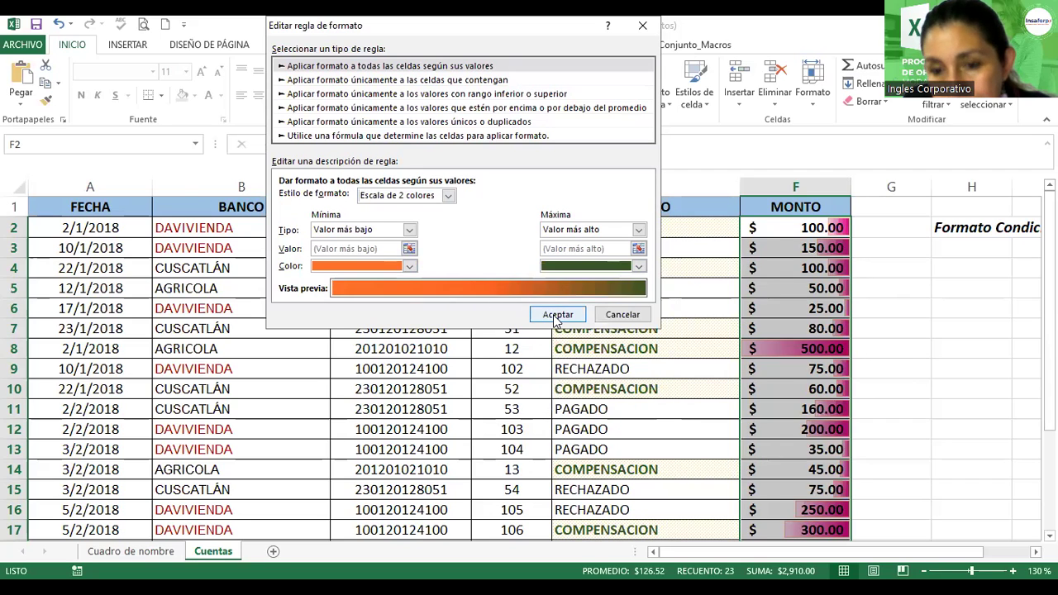
left_click(555, 315)
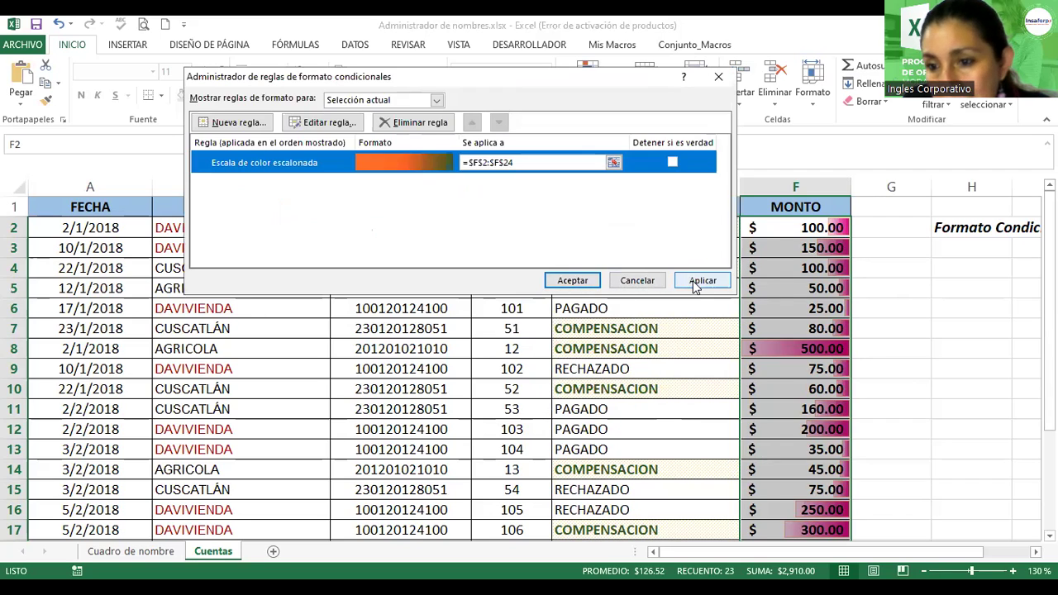
left_click(695, 282)
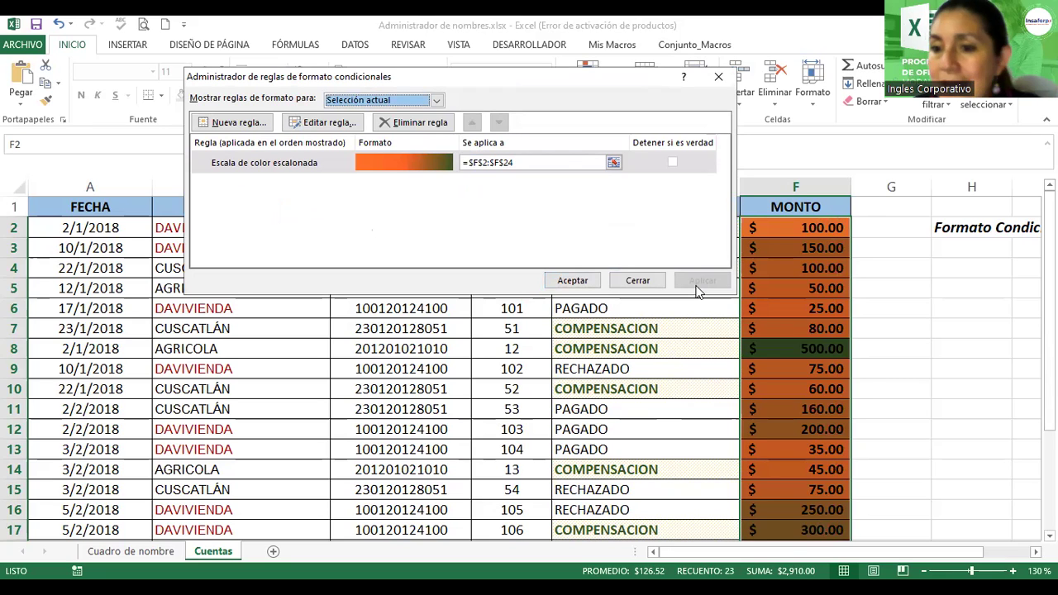
left_click(573, 283)
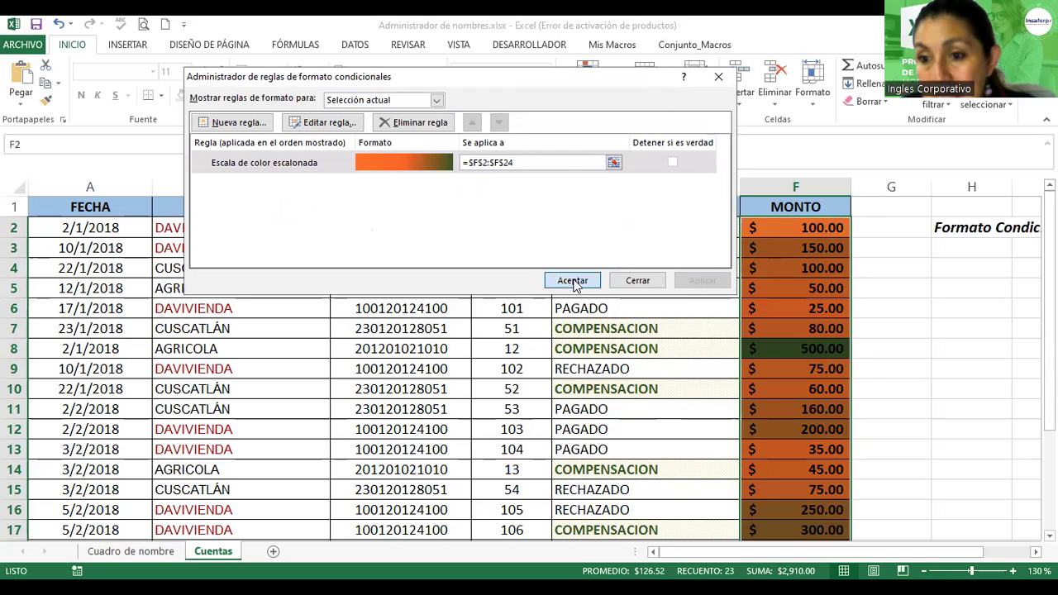
Step: Change F2 to 400 and F5 to 490 so the colour scale reshades them darker
left_click(810, 312)
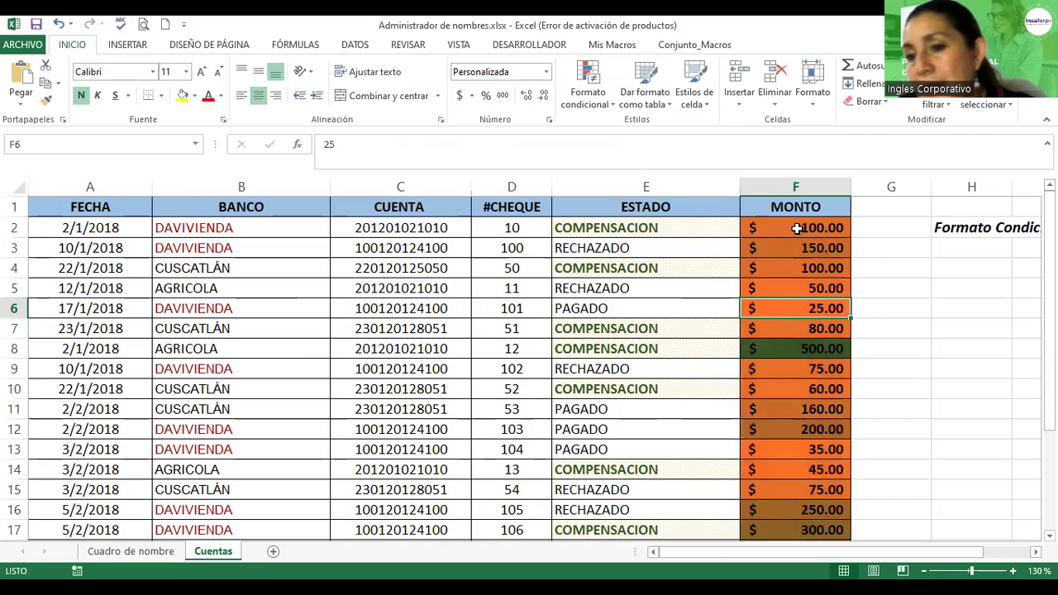
left_click(777, 230)
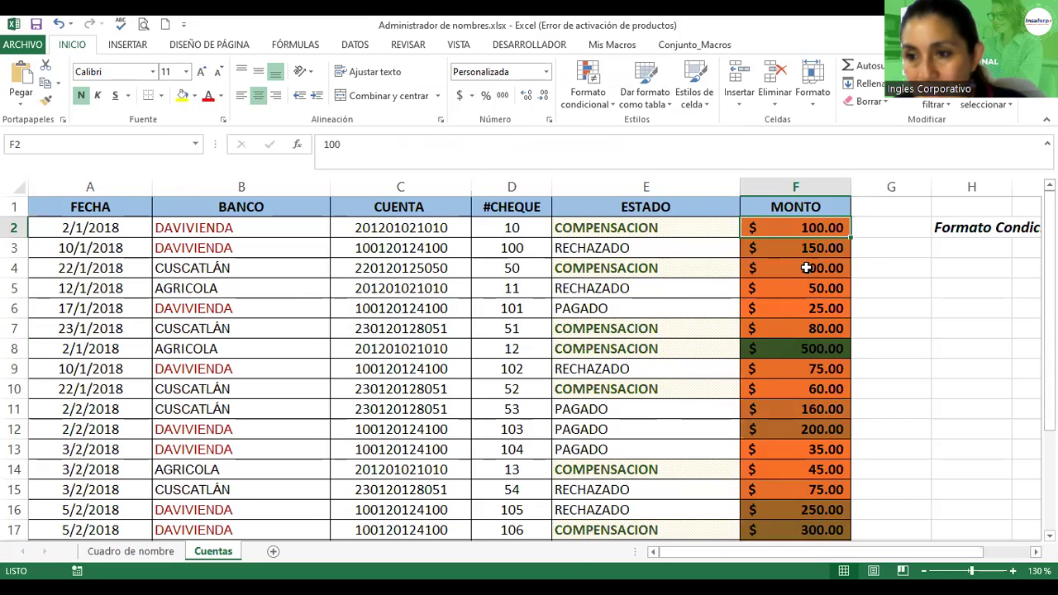
type("400")
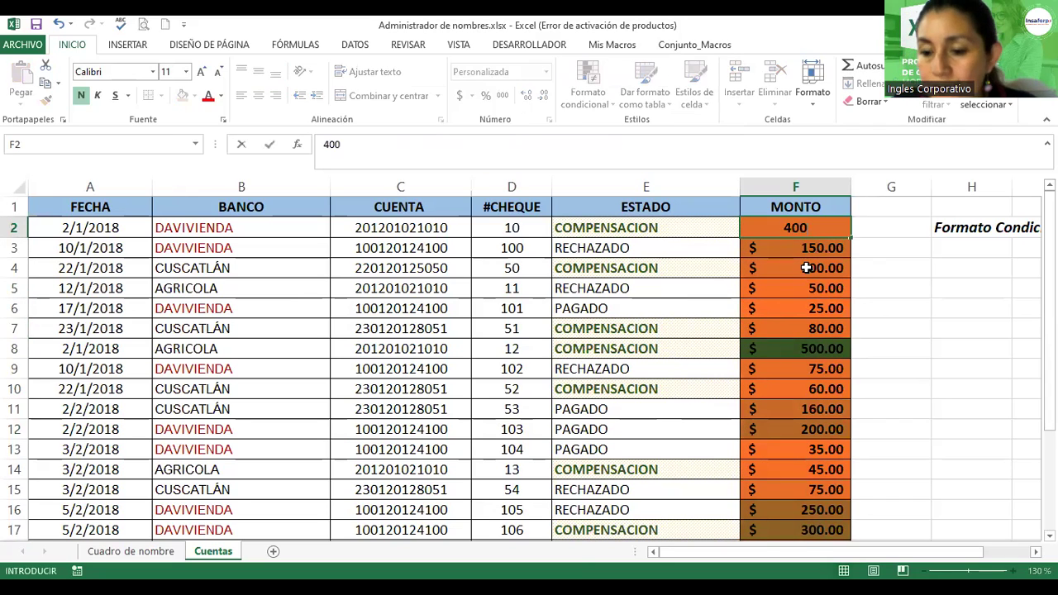
key("Return")
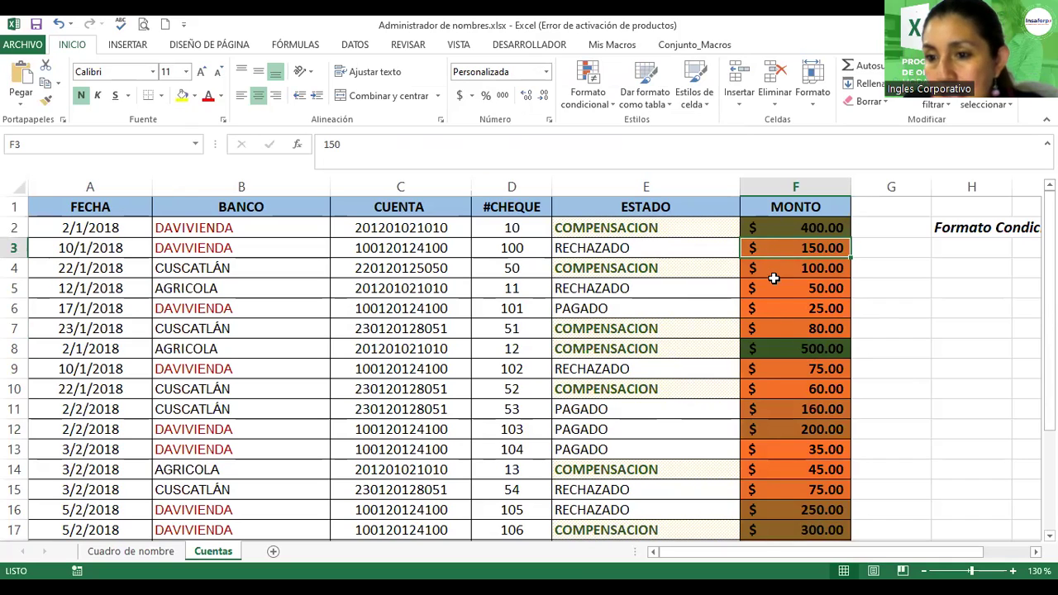
left_click(773, 286)
type("4")
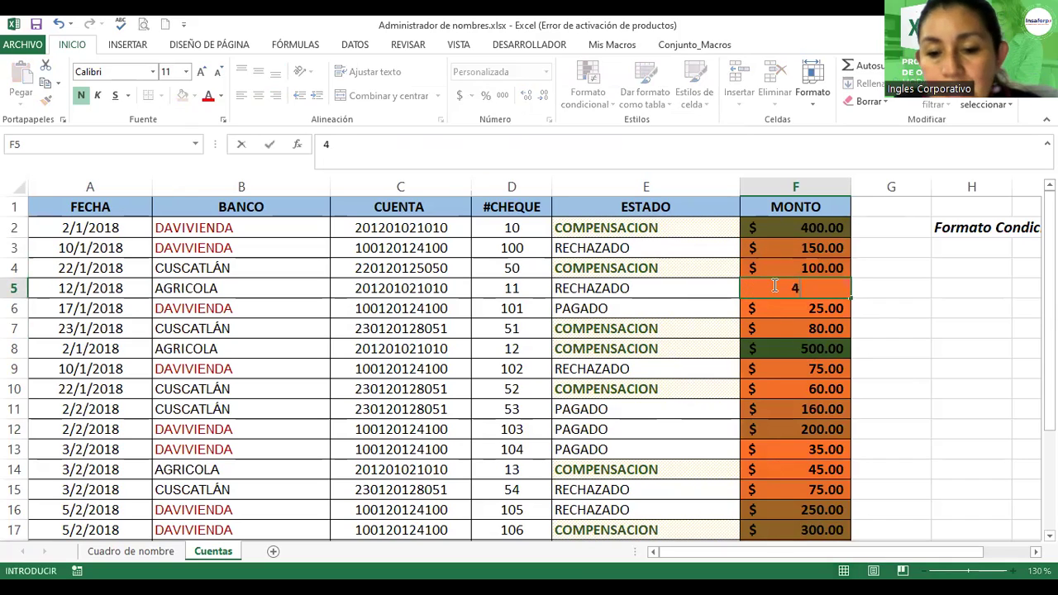
type("$ 490")
key("Return")
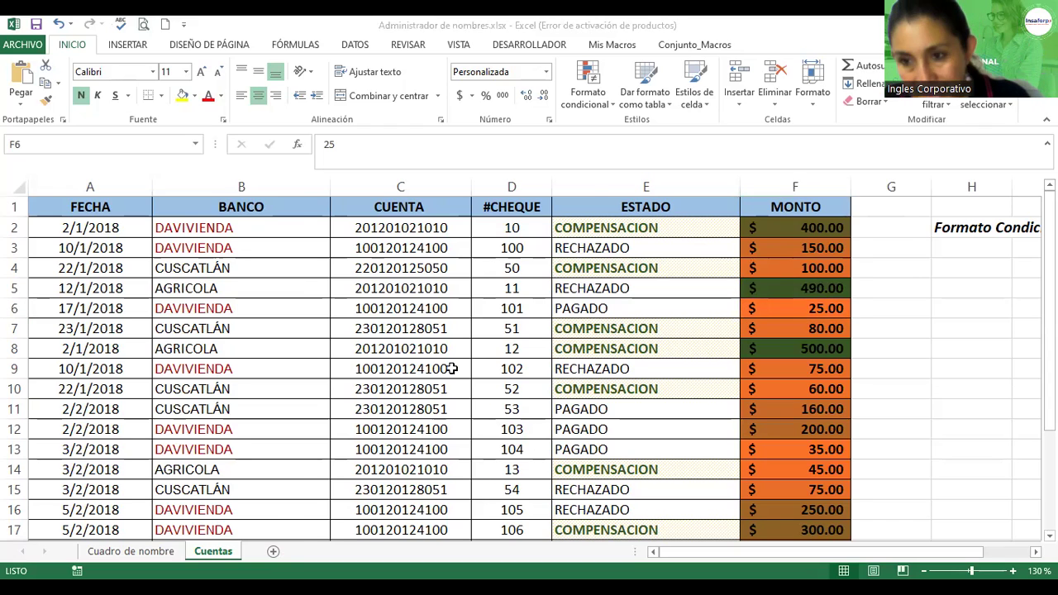
scroll(448, 368, "down", 2, "ctrl")
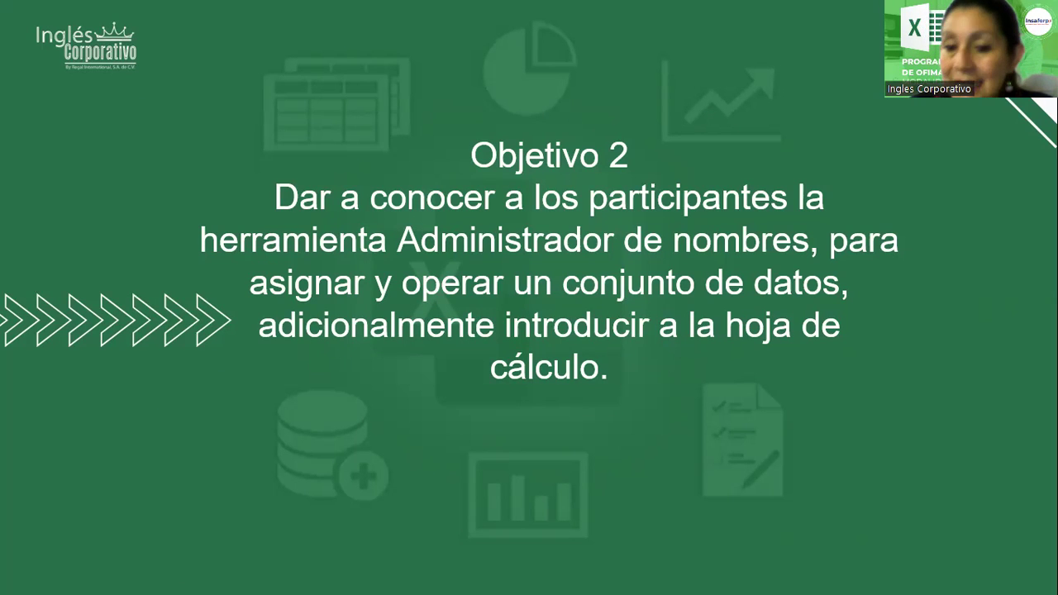
Step: Advance the slideshow from Objetivo 2 to the slide on defining cell and range names
left_click(378, 368)
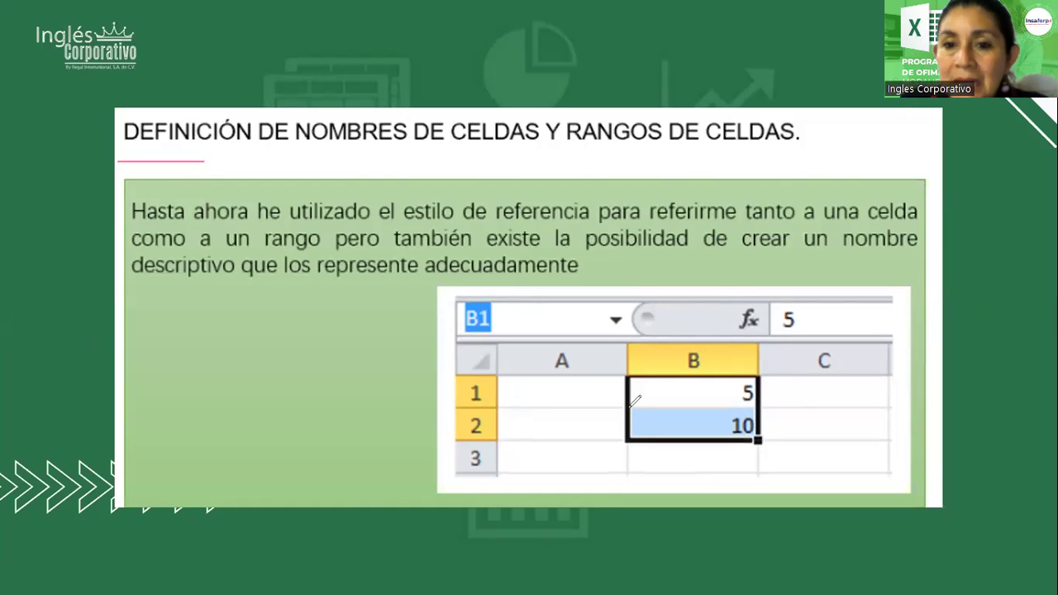
Step: Draw a red rectangle around the B1 Name Box in the example image
left_click_drag(444, 291, 651, 341)
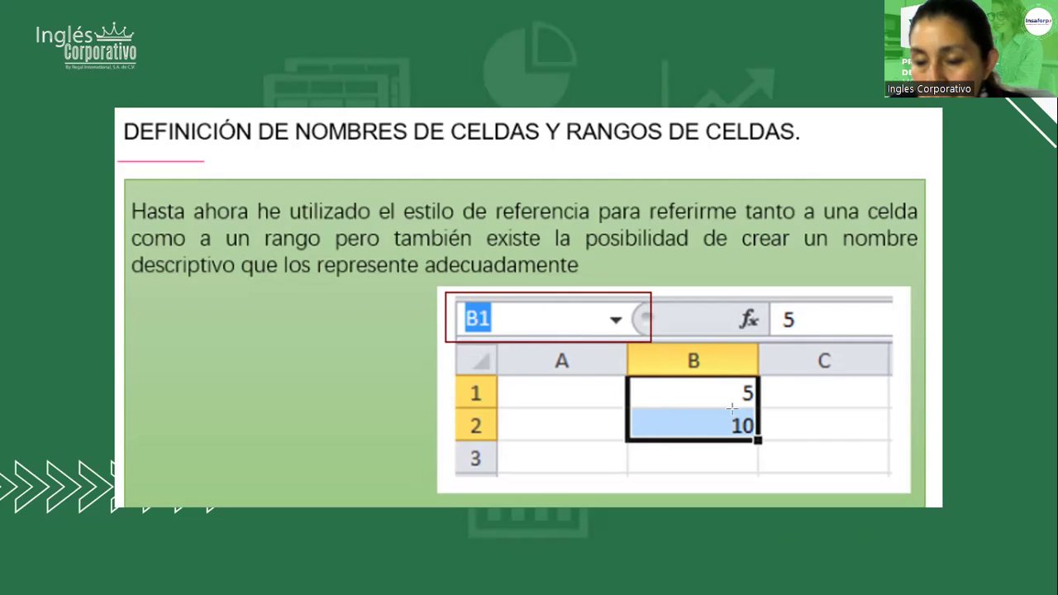
Step: Outline B1:B2 in red and add a narrow 'datos' label beside the Name Box
left_click_drag(619, 374, 767, 450)
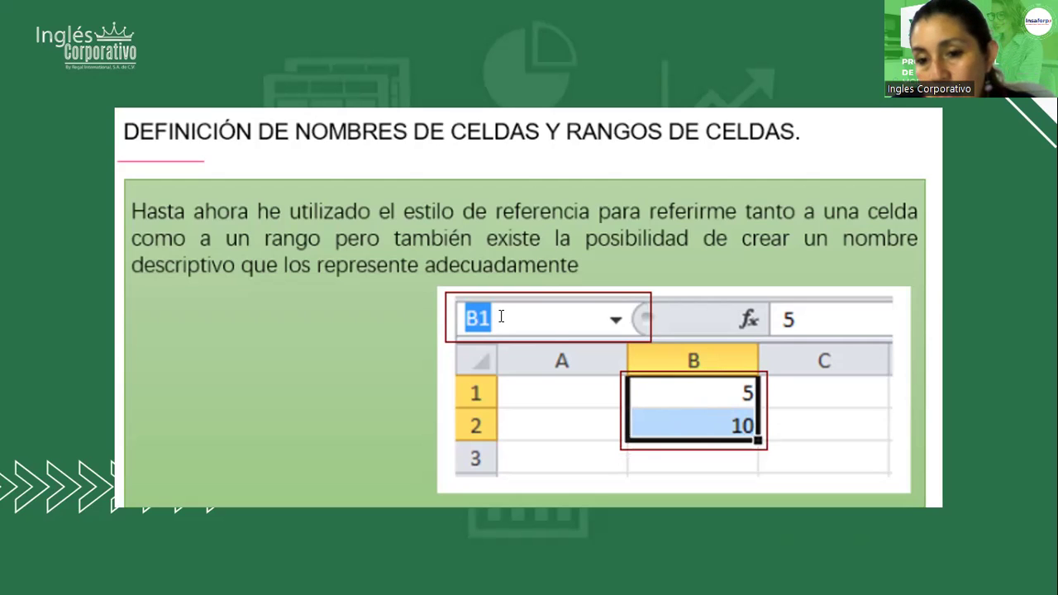
left_click(557, 330)
type("datos")
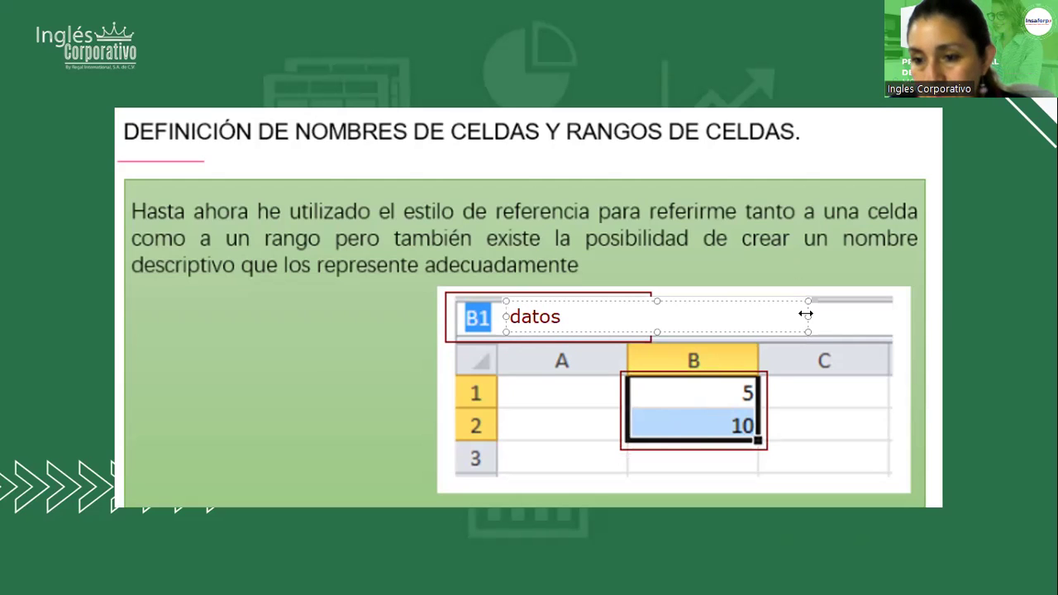
left_click_drag(806, 314, 583, 314)
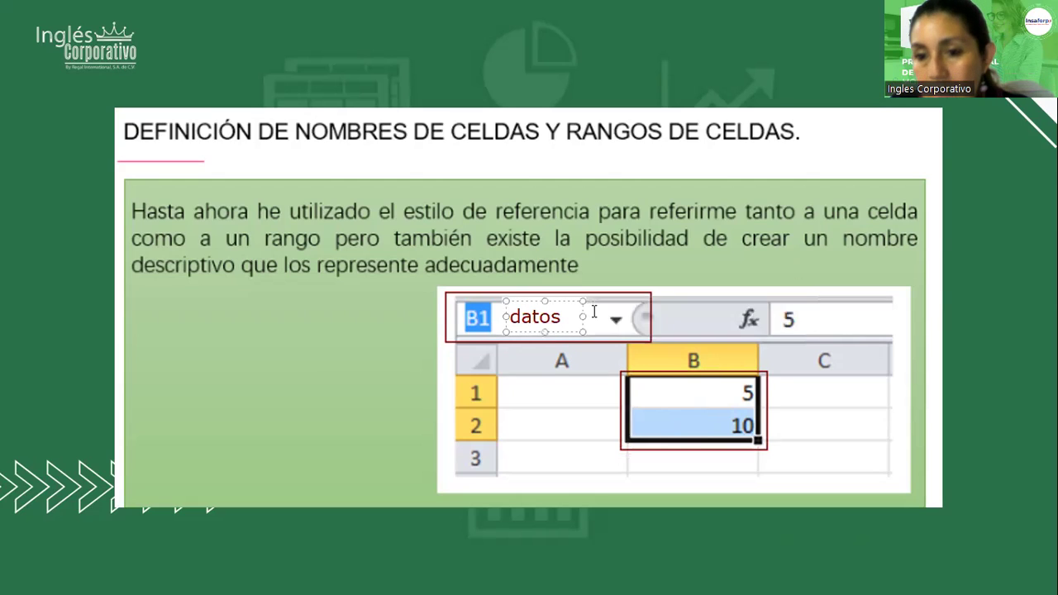
left_click(681, 405)
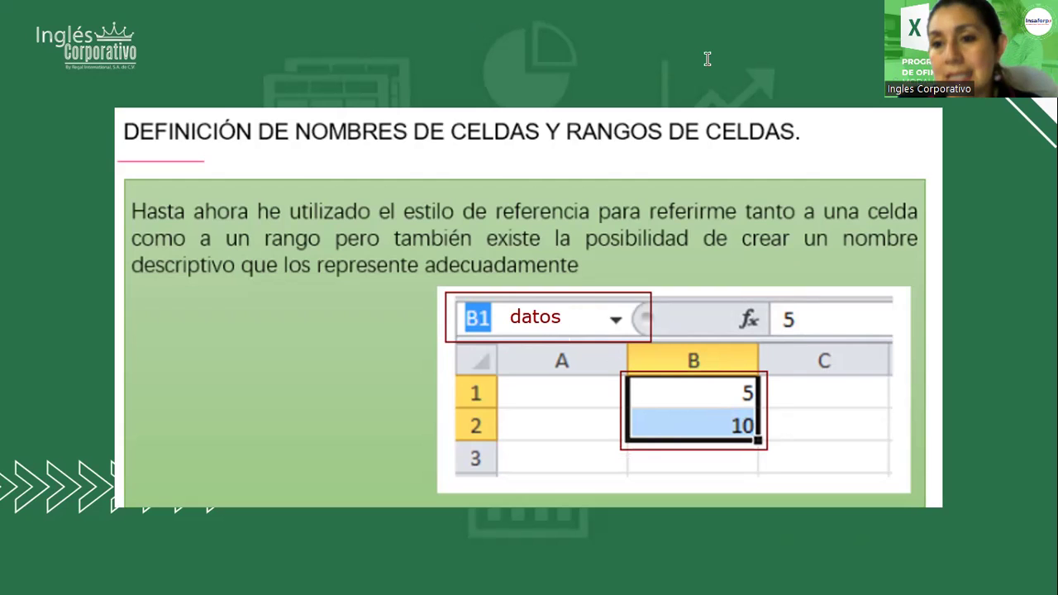
key("Left")
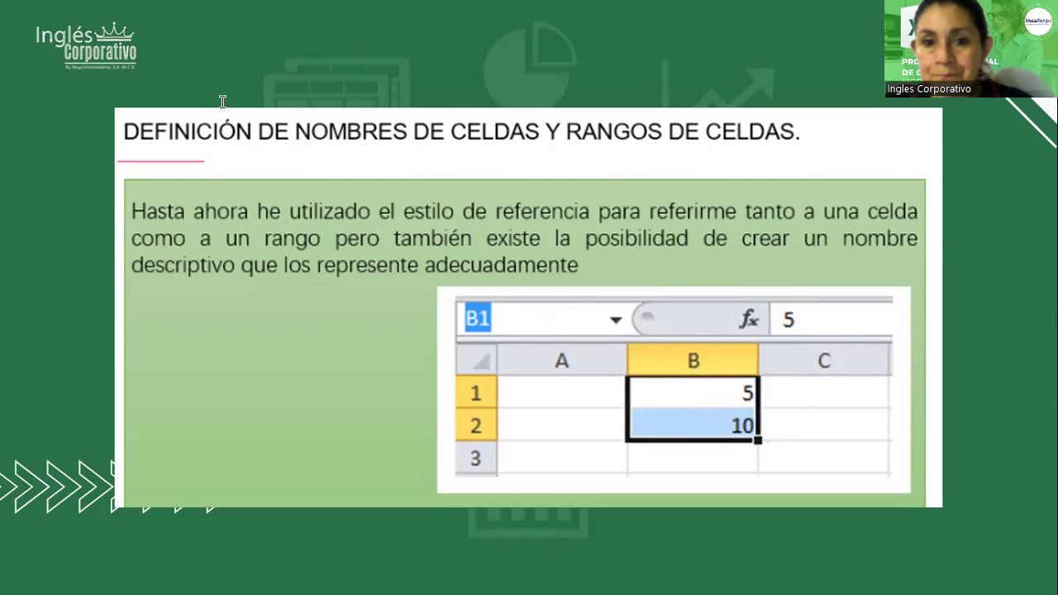
Step: Advance past 'Utilizar un nombre en una fórmula' to the 'Operaciones con rangos' slide
key("Right")
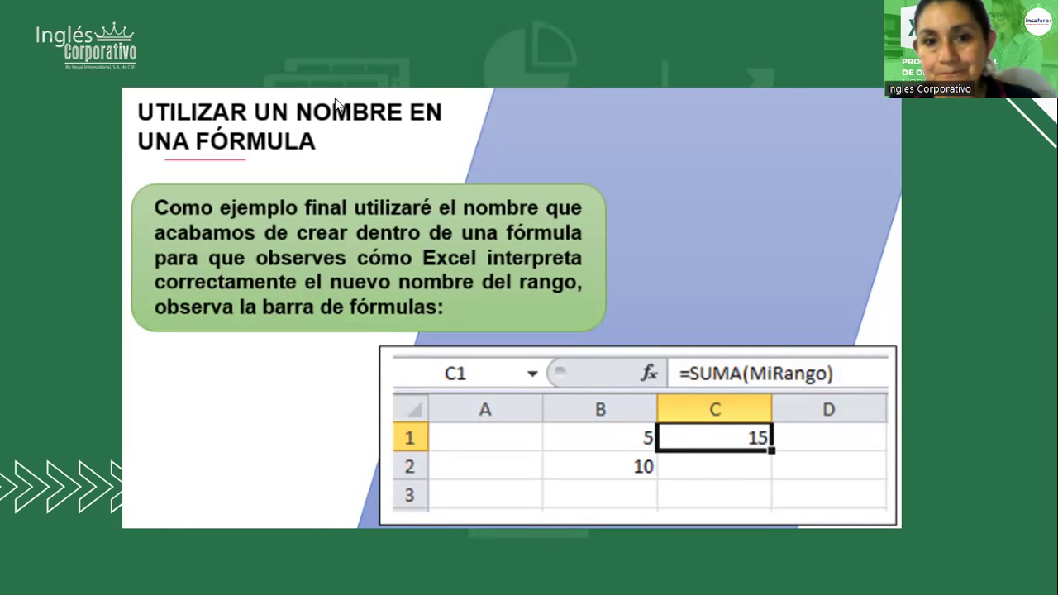
left_click(762, 231)
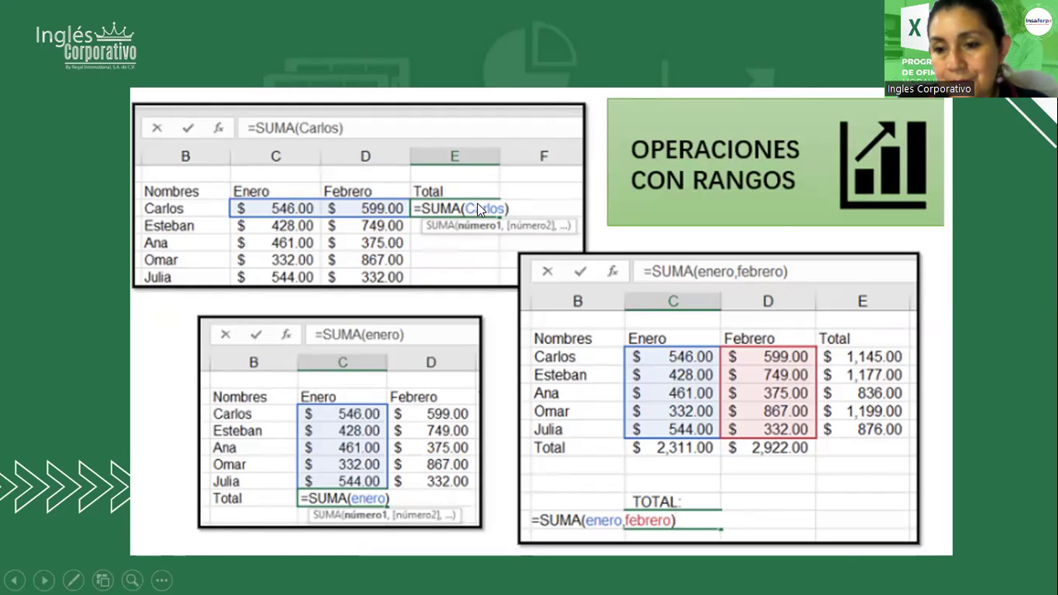
left_click(413, 357)
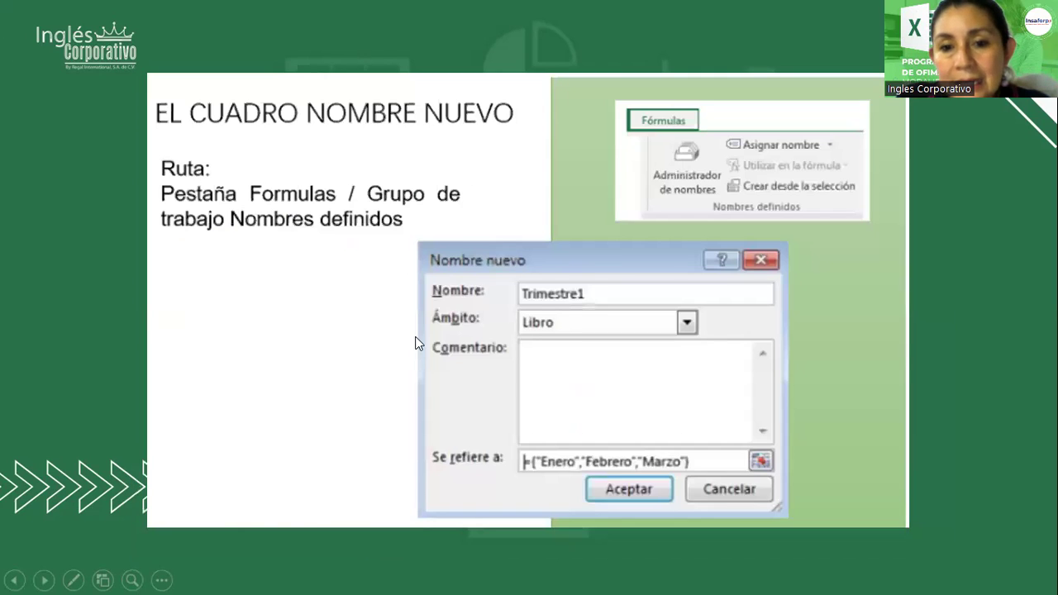
scroll(416, 343, "up", 1)
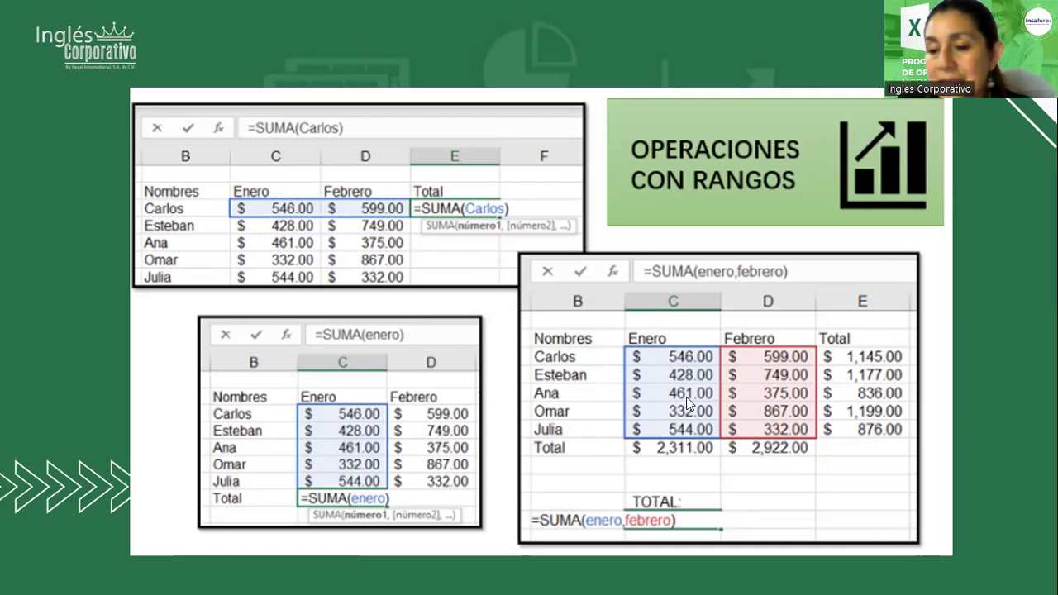
Step: Advance through 'El cuadro Nombre nuevo' to the 'Creación de una constante' slide
left_click(700, 482)
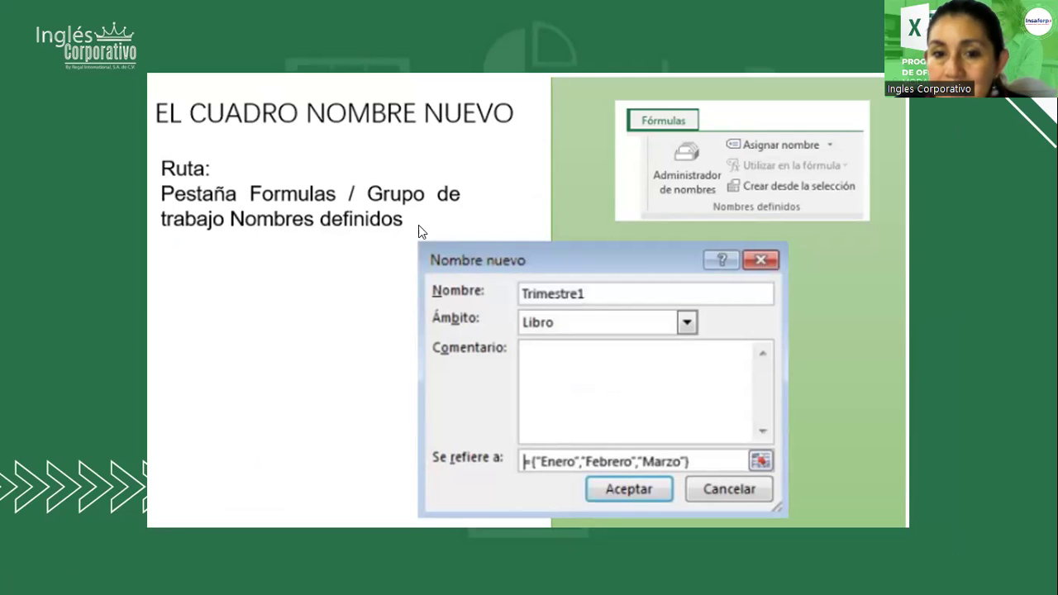
left_click(511, 372)
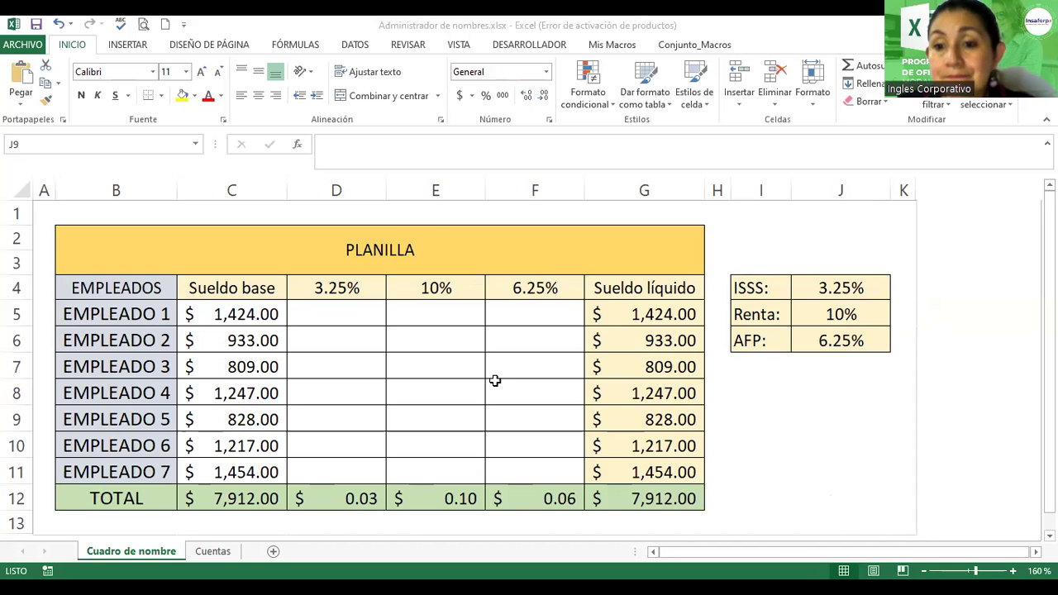
scroll(494, 378, "down", 1)
scroll(494, 378, "down", 1)
left_click(246, 345)
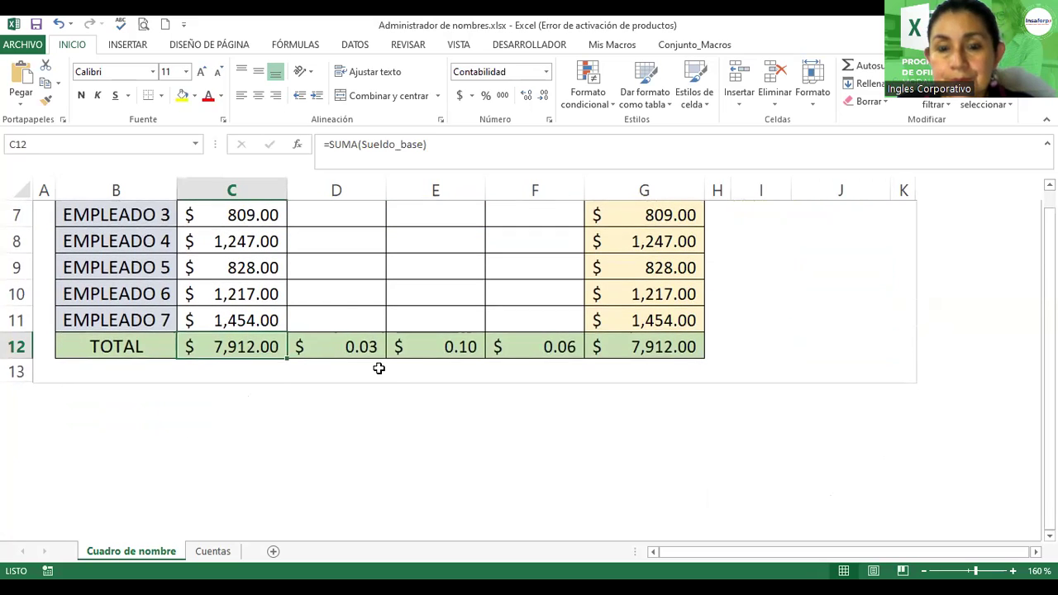
scroll(378, 366, "up", 2)
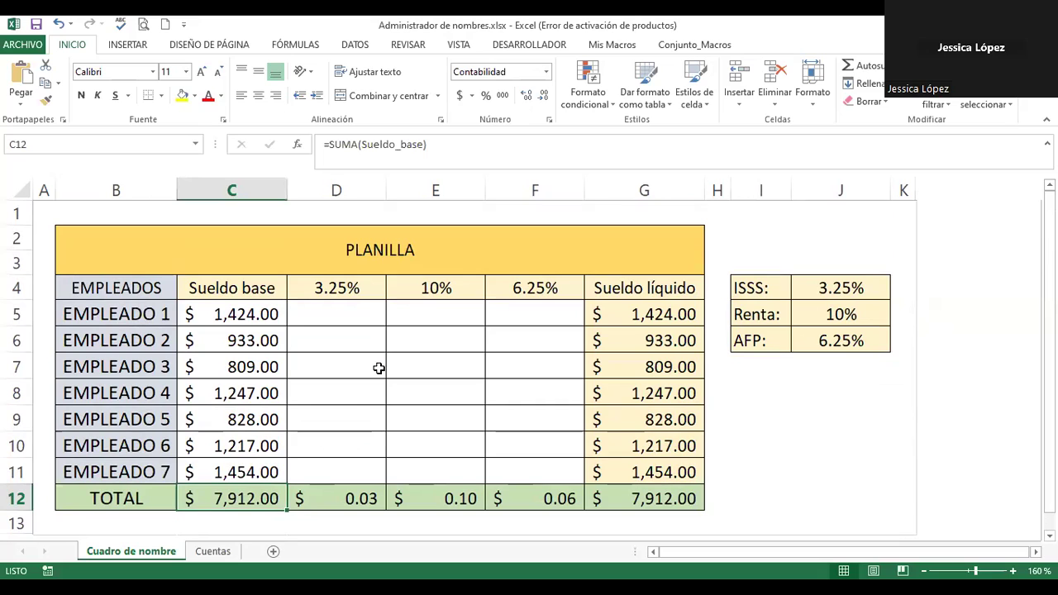
left_click(346, 496)
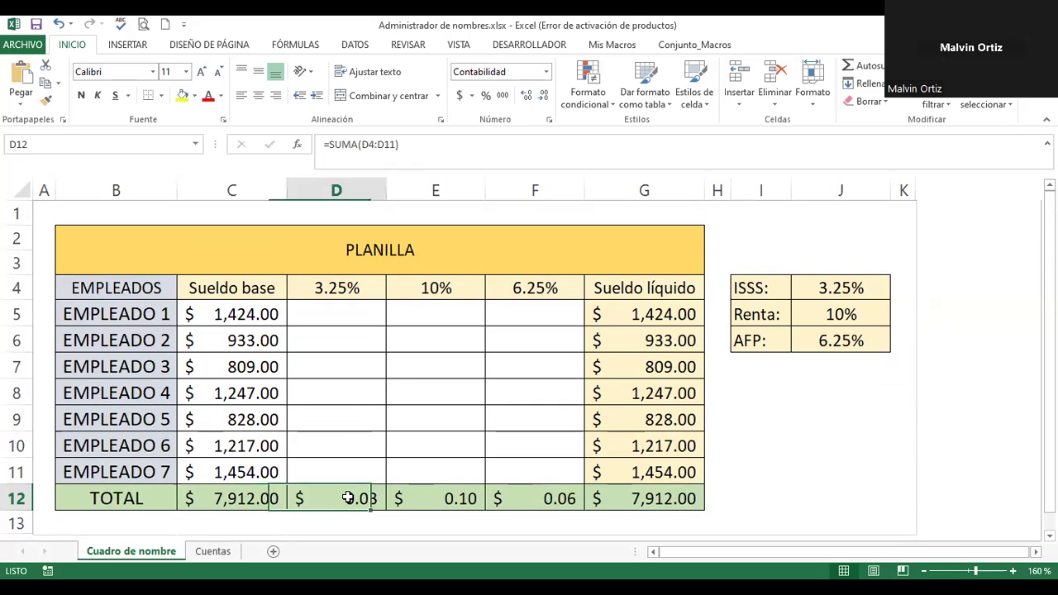
left_click(444, 490)
left_click(555, 498)
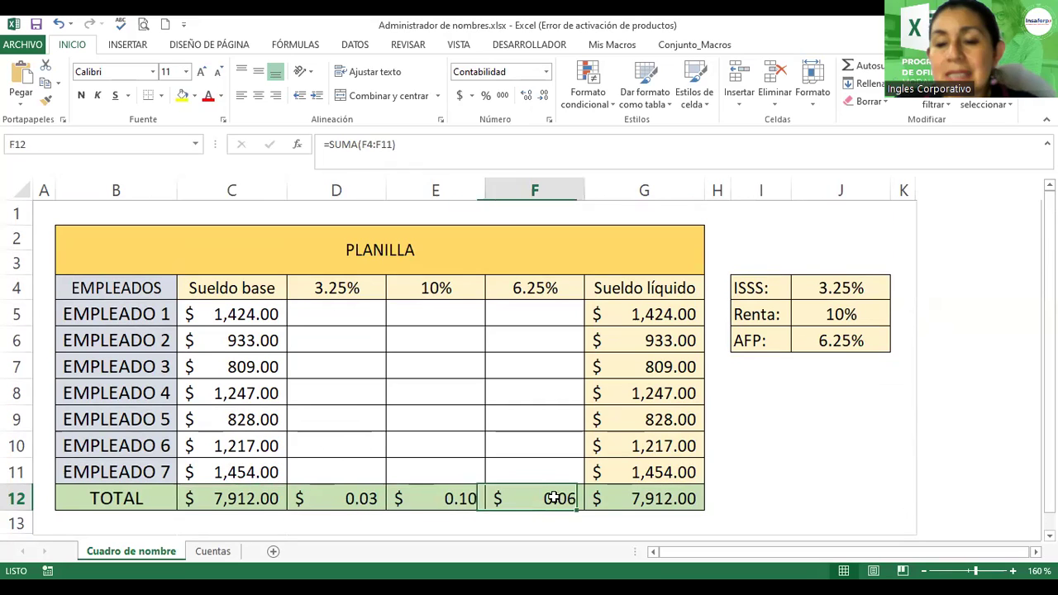
left_click(637, 355)
left_click(259, 321)
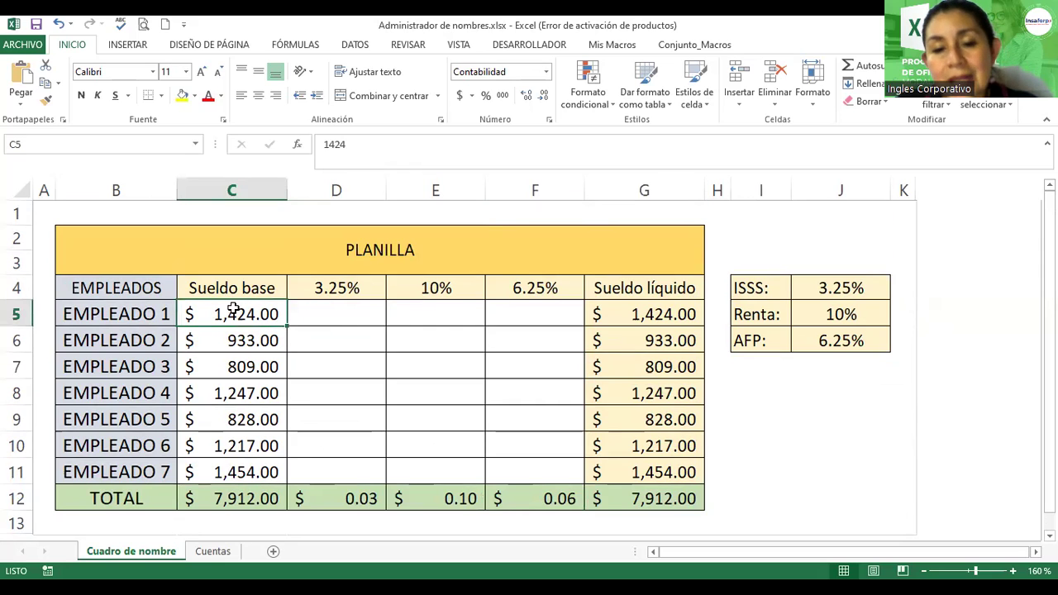
left_click(248, 495)
left_click(431, 357)
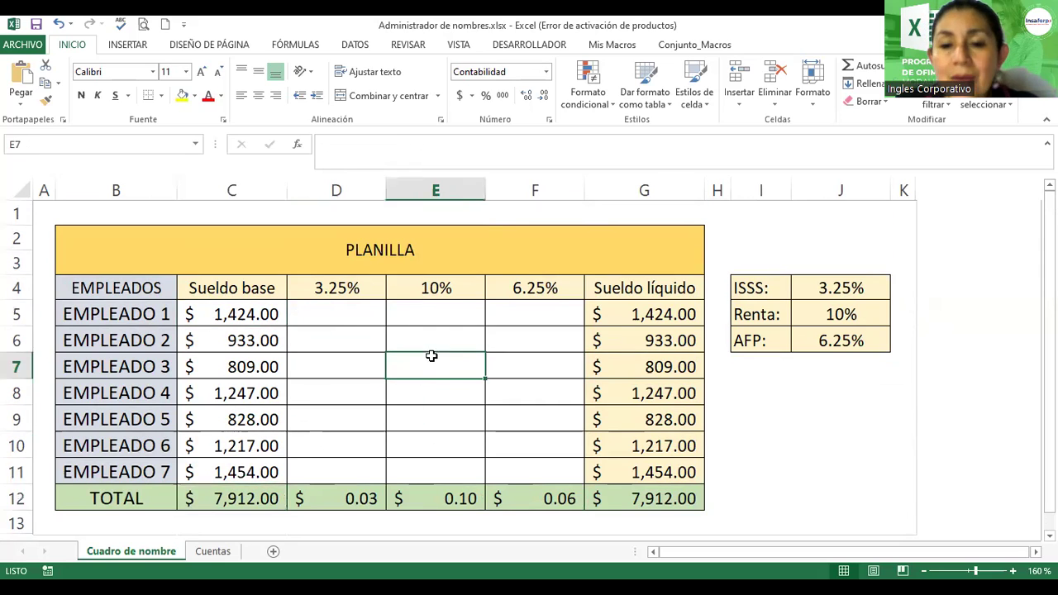
left_click(290, 348)
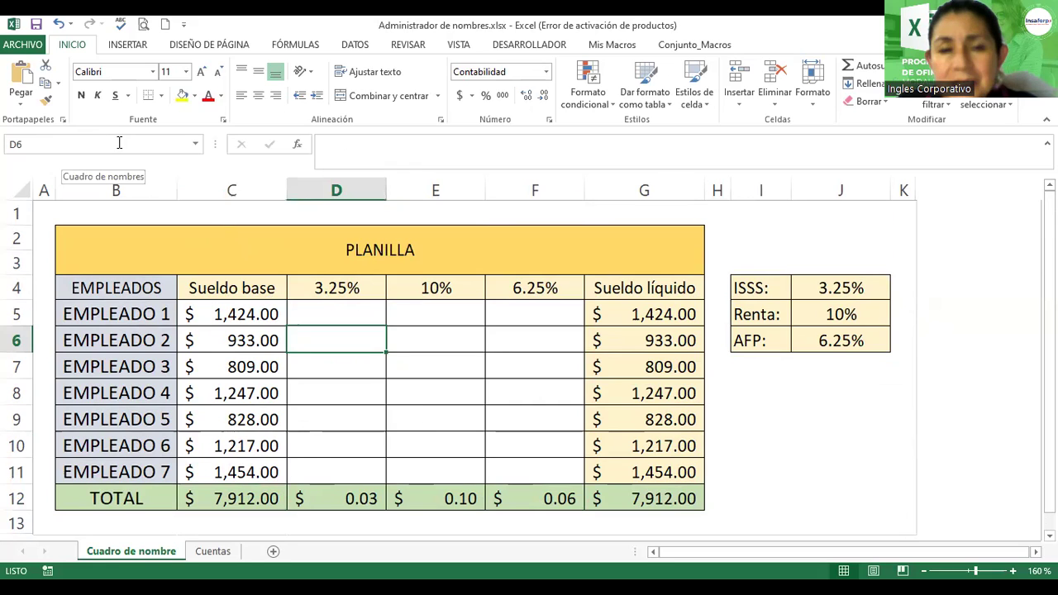
left_click(197, 146)
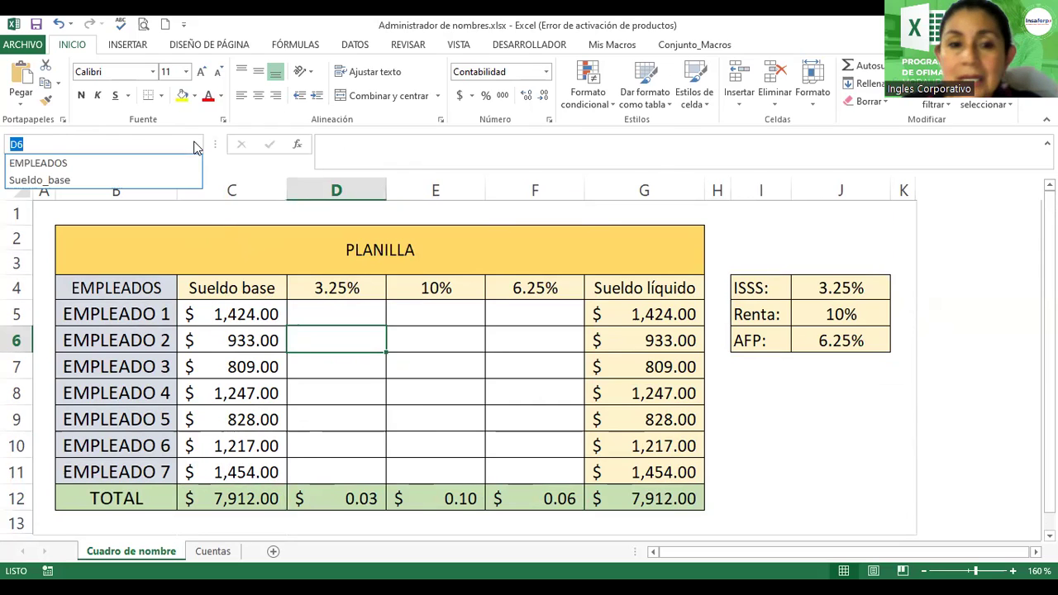
left_click(53, 164)
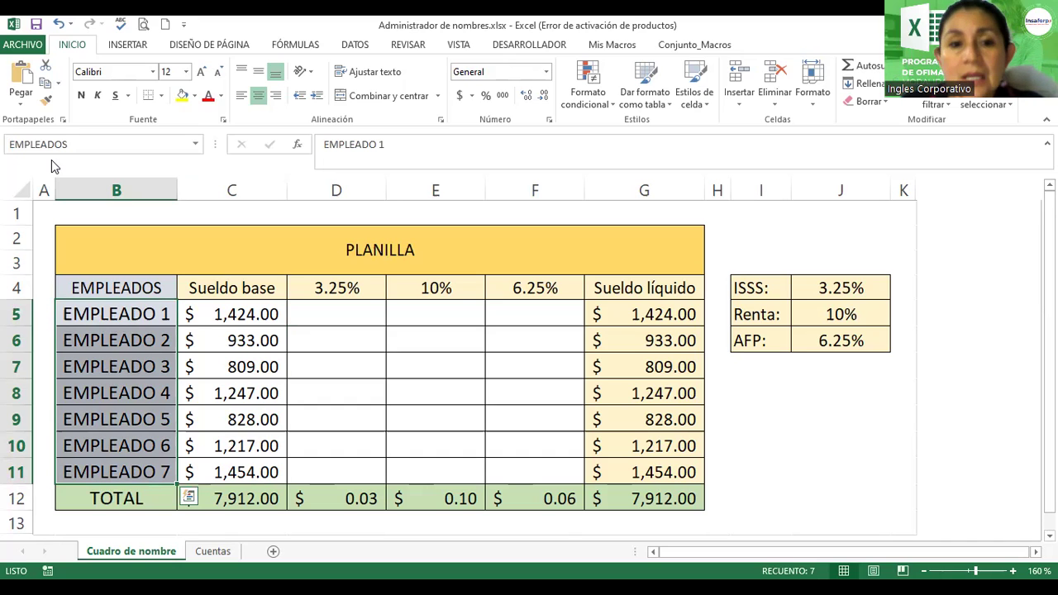
left_click(196, 146)
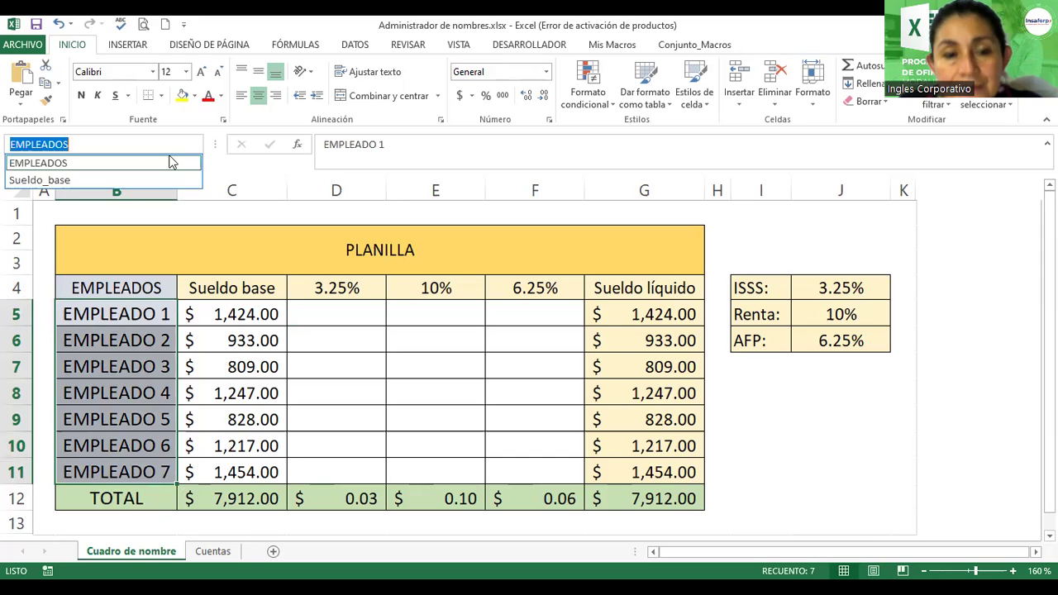
left_click(103, 178)
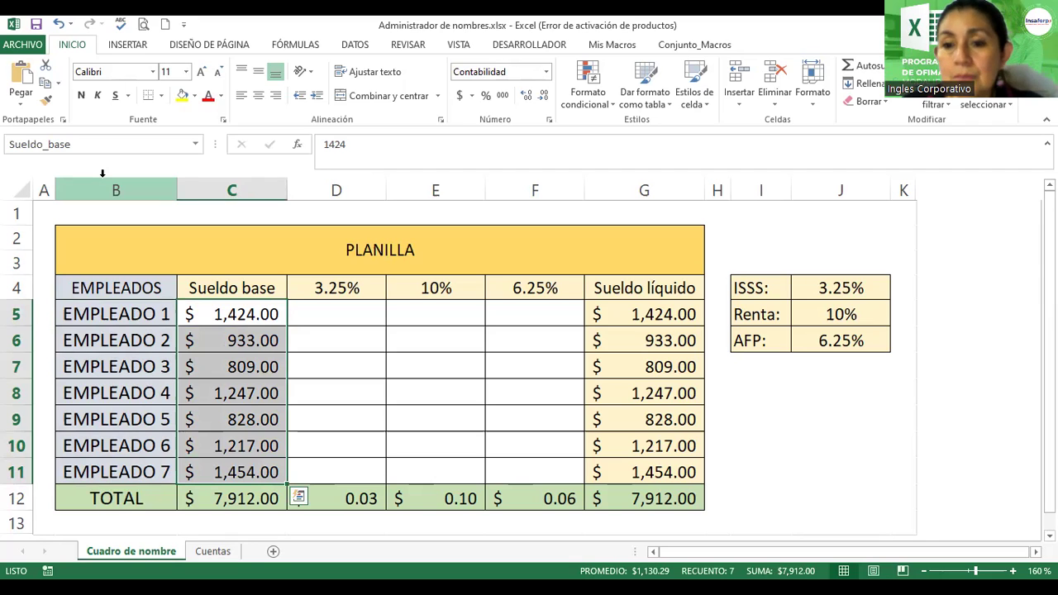
left_click(246, 339)
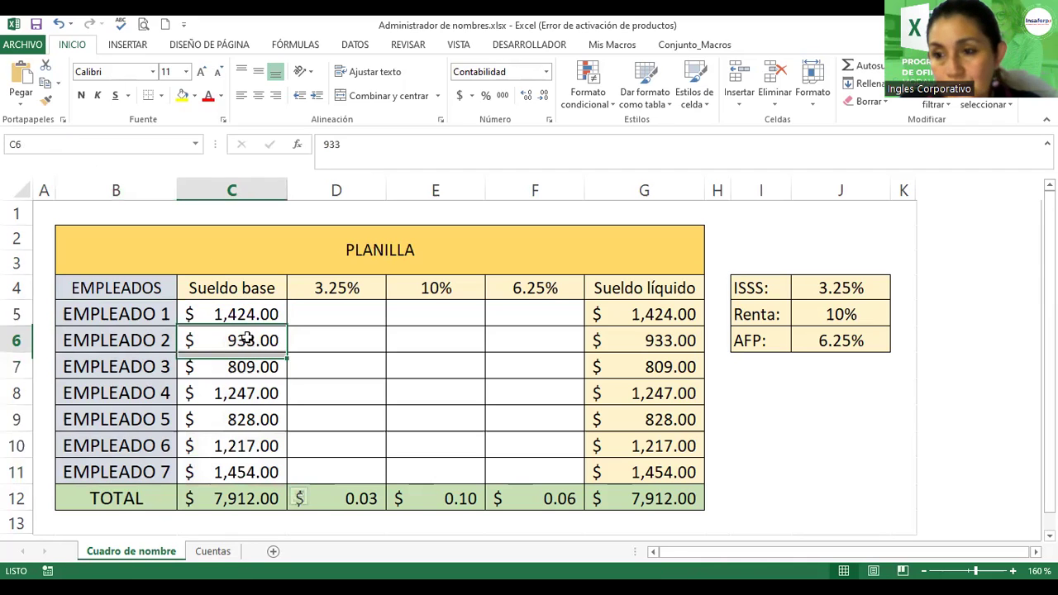
left_click(255, 382)
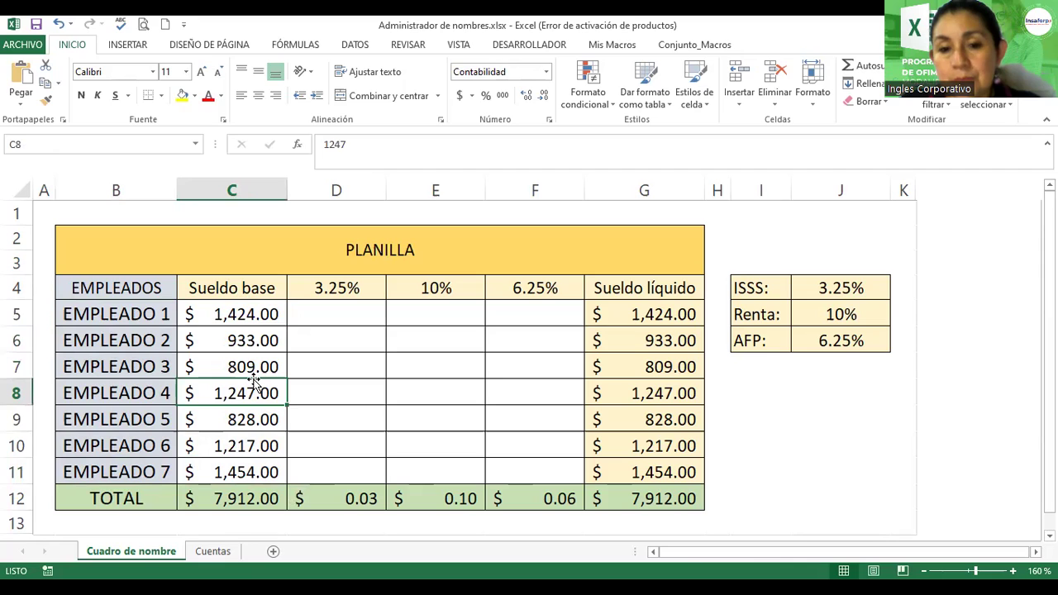
left_click(342, 310)
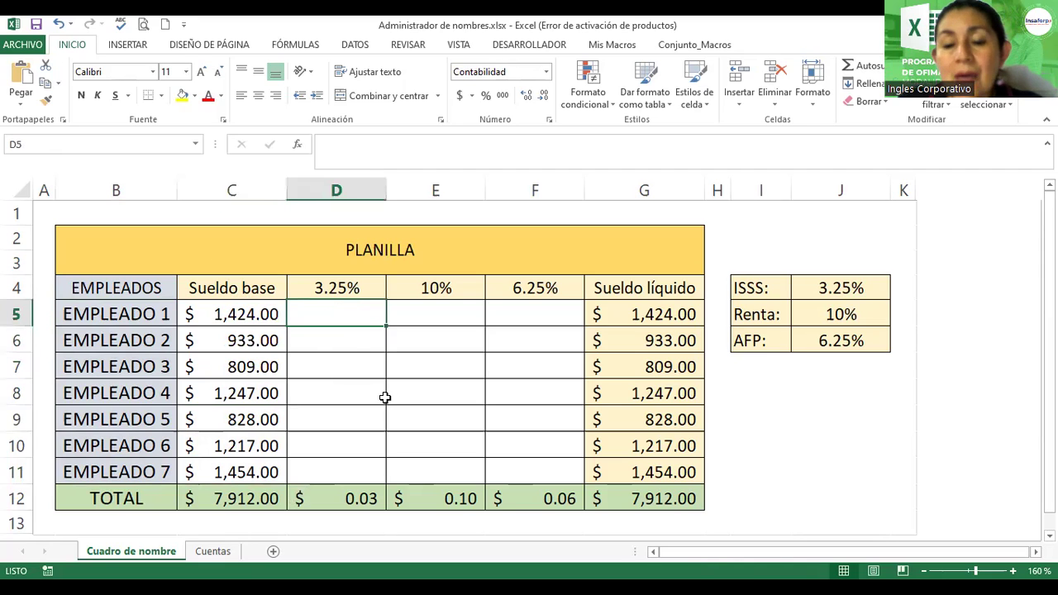
left_click(654, 317)
left_click_drag(625, 310, 652, 469)
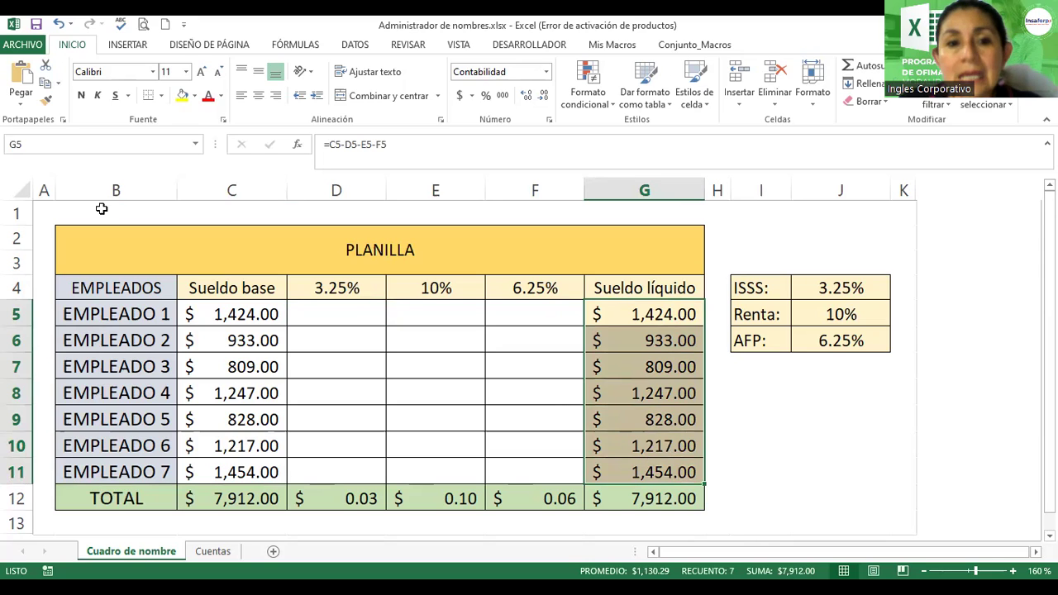
Step: Name the selected Sueldo líquido values G5:G11 sueldo_liquido in the Name Box
left_click(32, 143)
type("syue")
key("BackSpace")
key("BackSpace")
key("BackSpace")
type("ueldo")
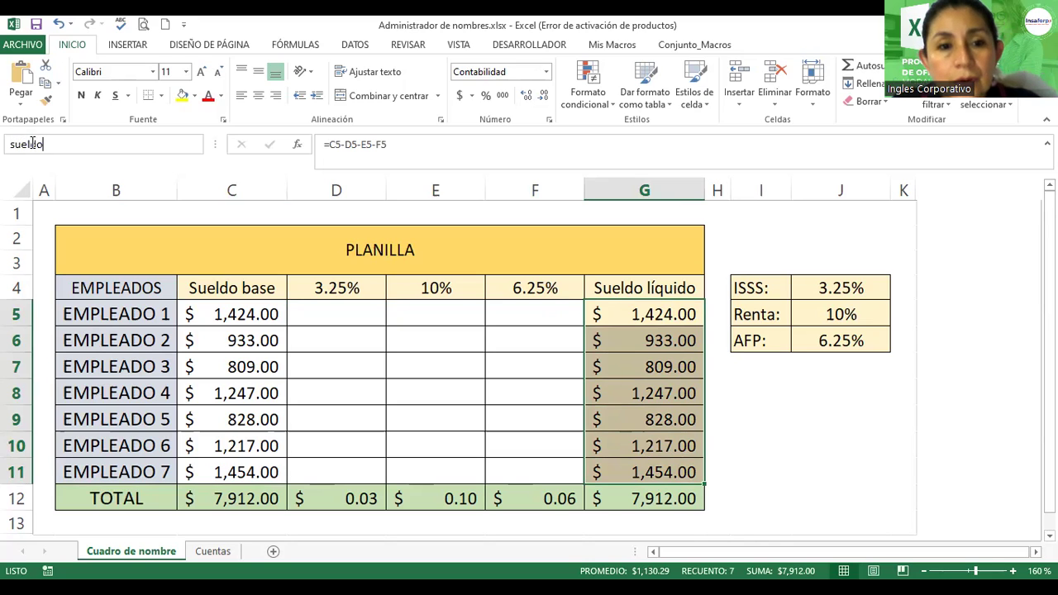
type("_liquido")
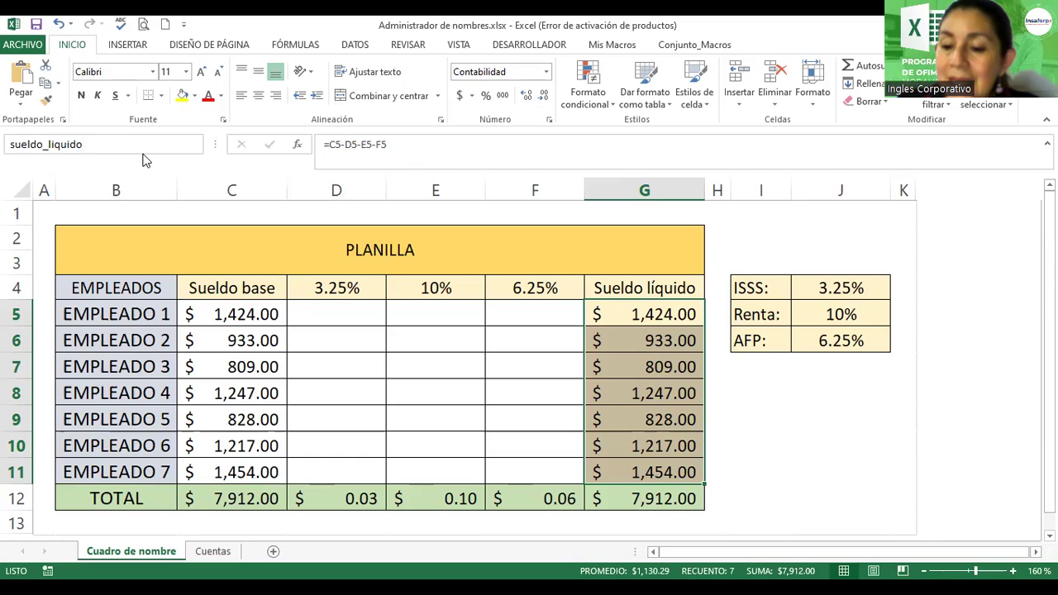
key("Return")
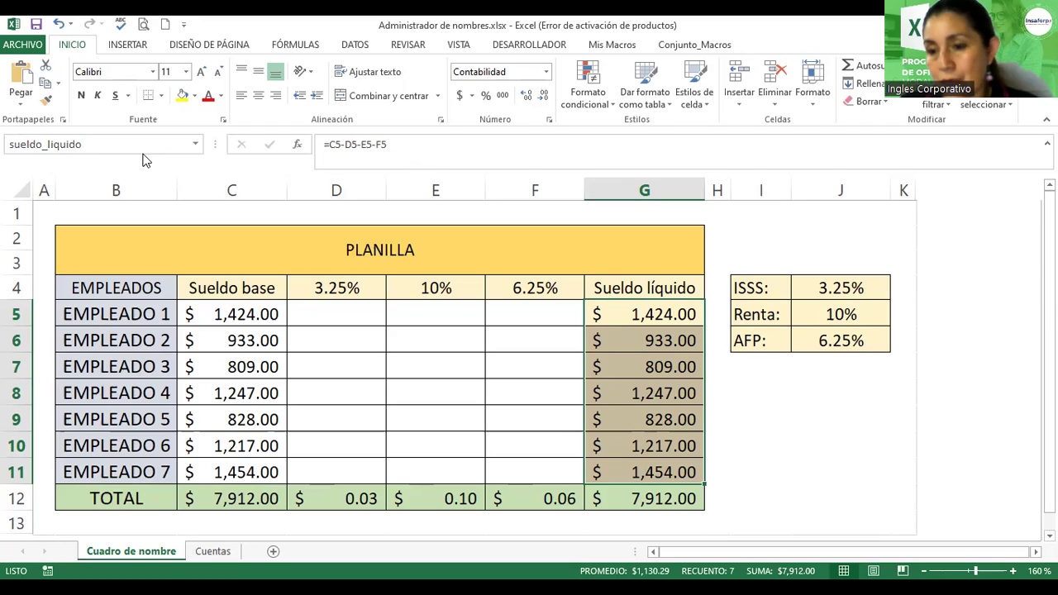
Step: Select the ISSS, Renta and AFP rate table I4:J6 and name it Descuentos
left_click(783, 390)
left_click_drag(751, 288, 862, 343)
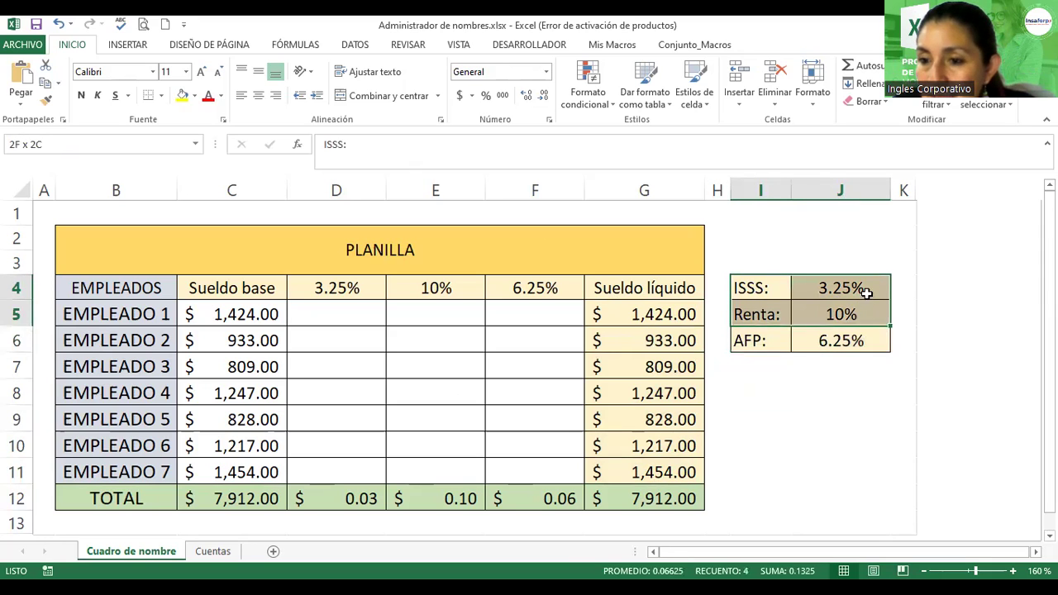
left_click_drag(863, 342, 867, 339)
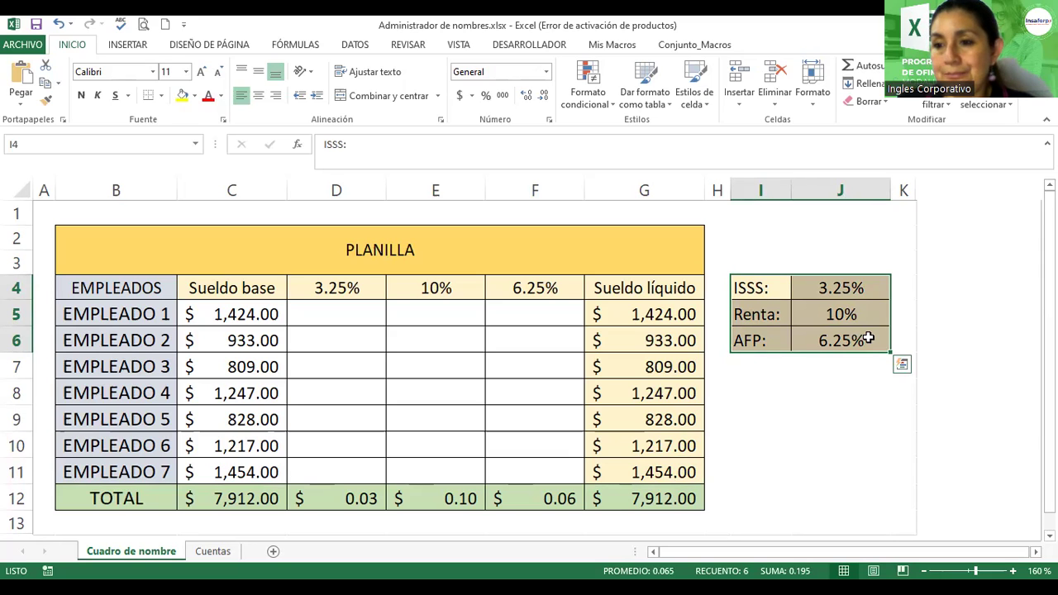
left_click(149, 144)
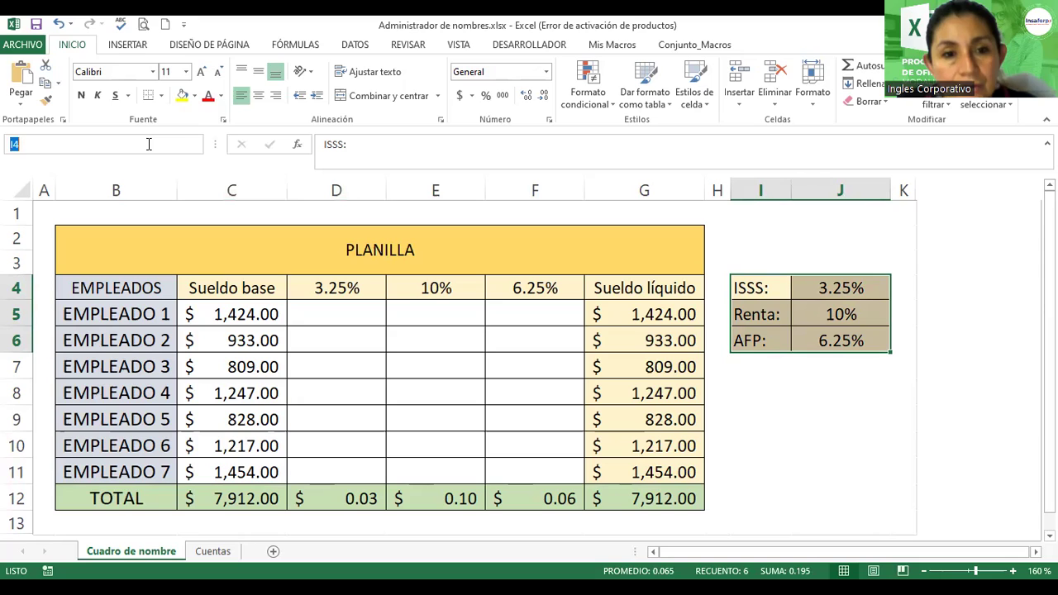
type("Descuentos")
key("Return")
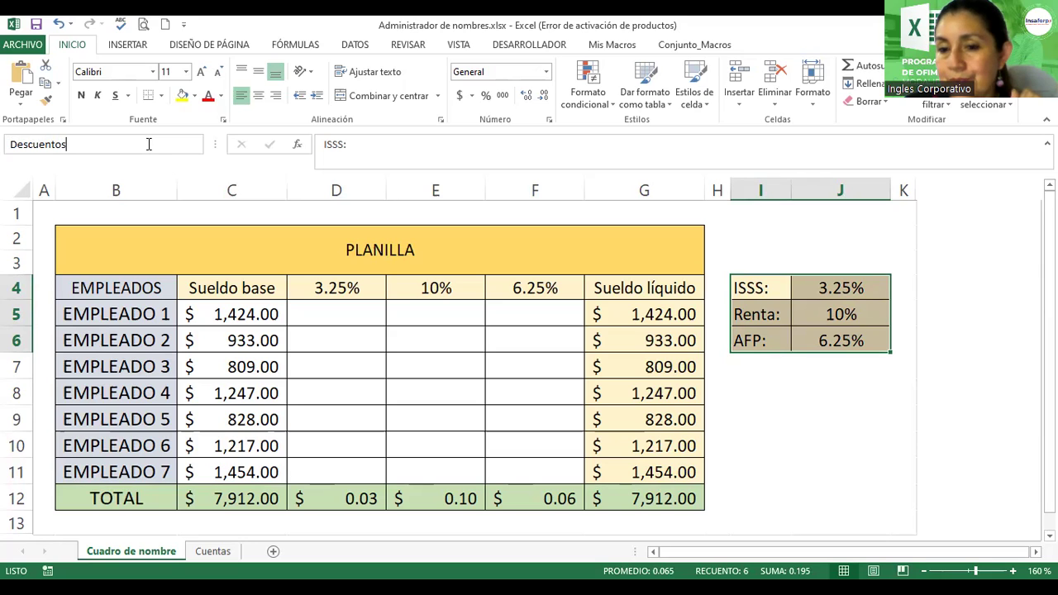
key("Return")
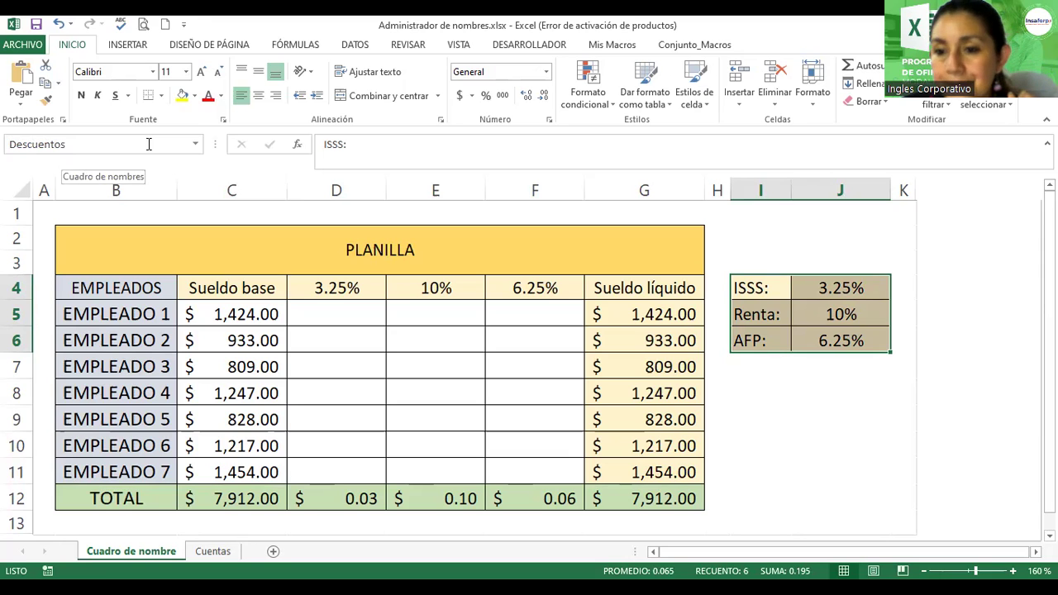
left_click(872, 423)
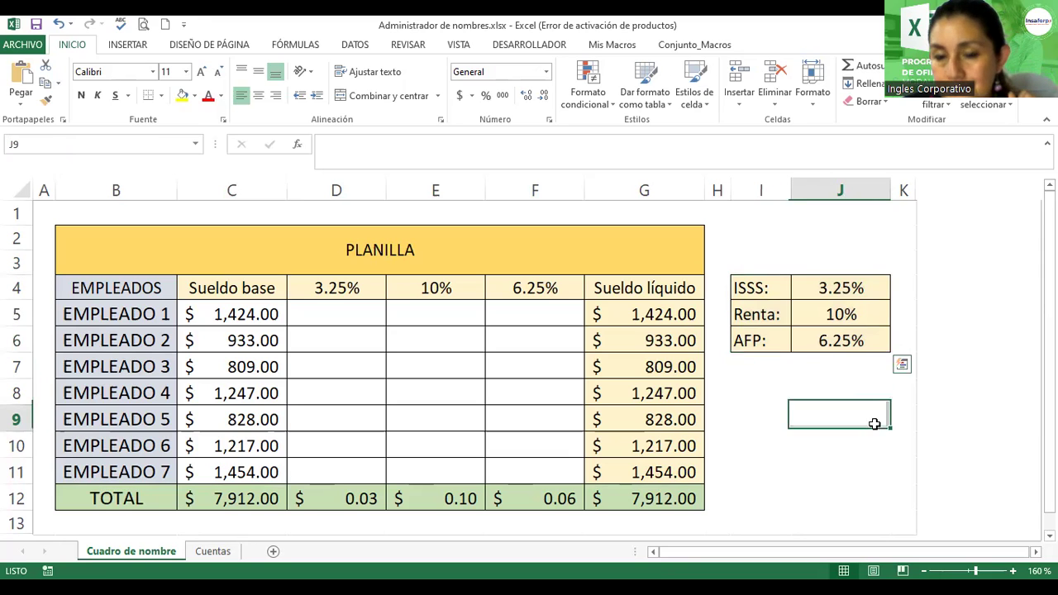
Step: Jump to the Descuentos and then sueldo_liquido ranges from the Name Box list
left_click(195, 146)
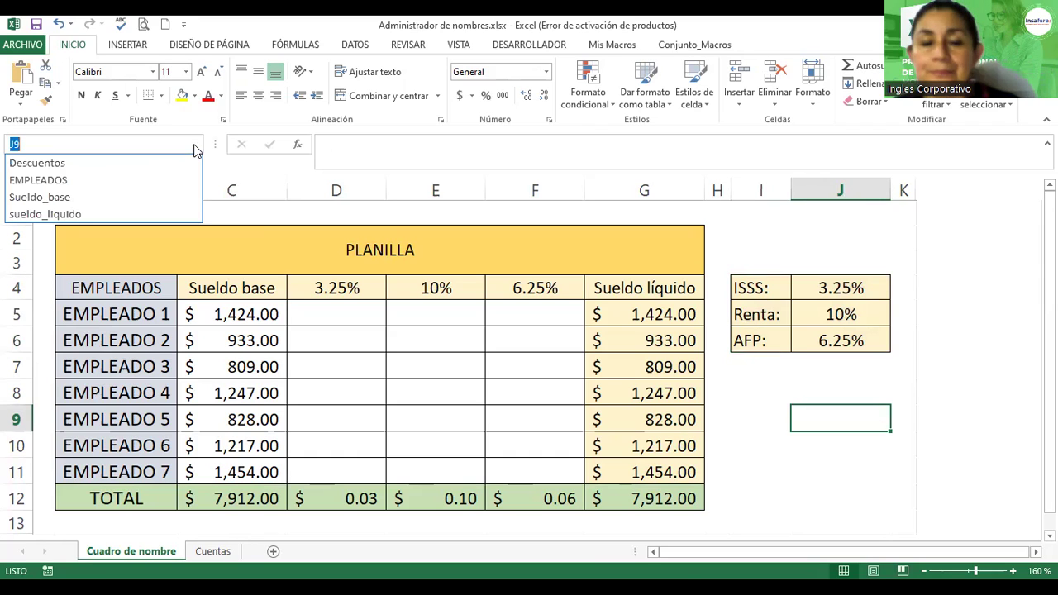
left_click(148, 165)
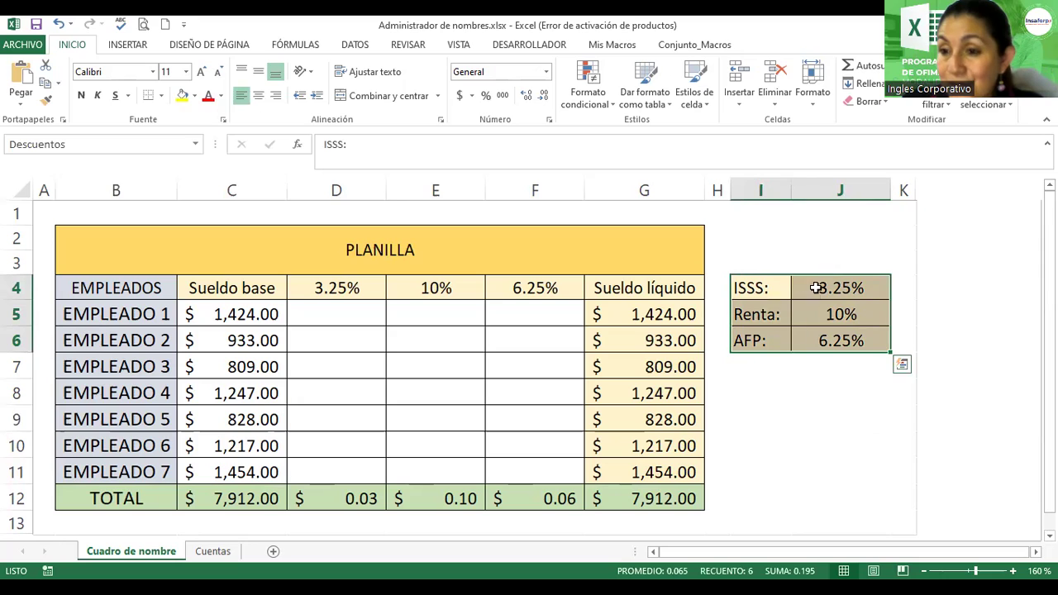
left_click(196, 145)
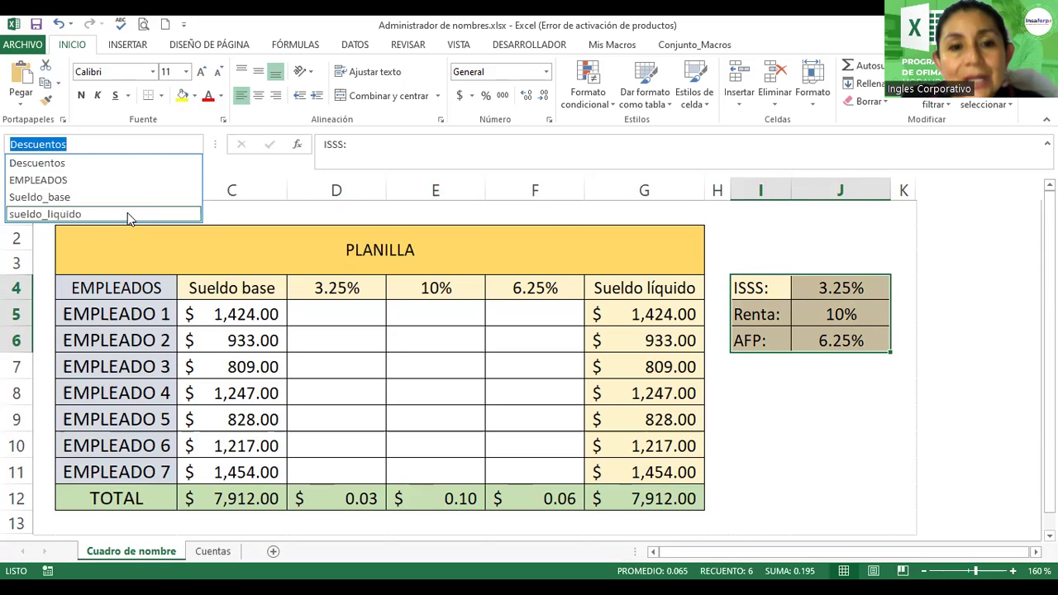
left_click(127, 214)
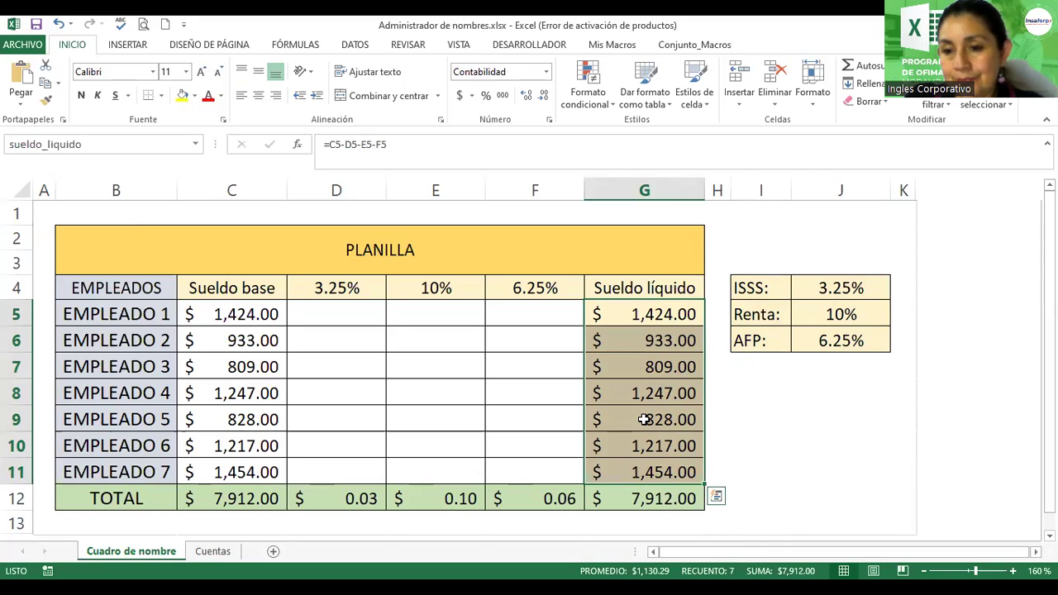
Step: Enter the label Promedios in cell B13 below the TOTAL row
left_click(761, 444)
scroll(94, 472, "down", 1)
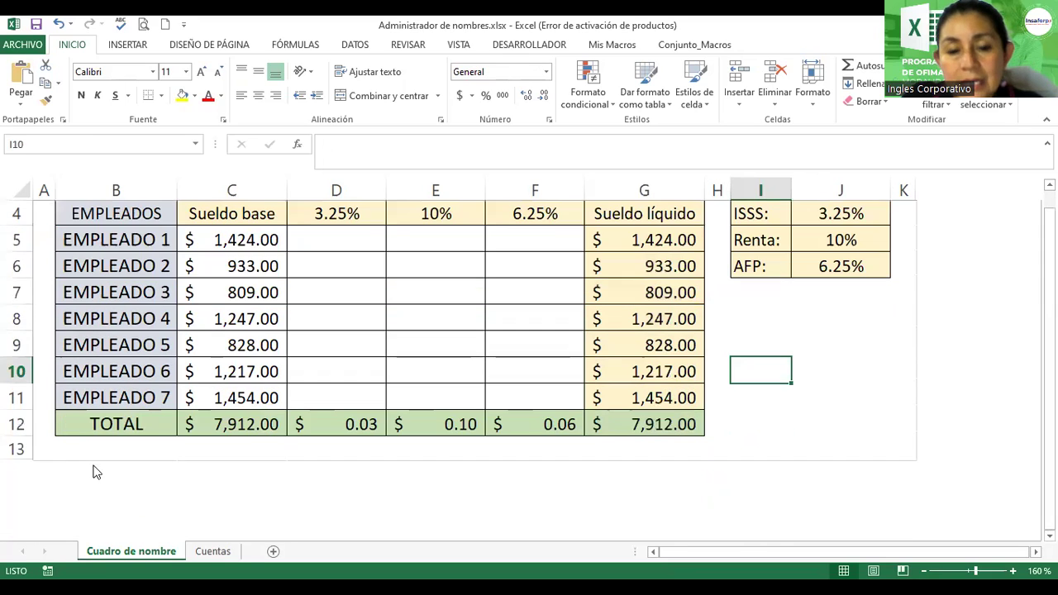
left_click(76, 450)
type("Promedios")
key("ctrl+Return")
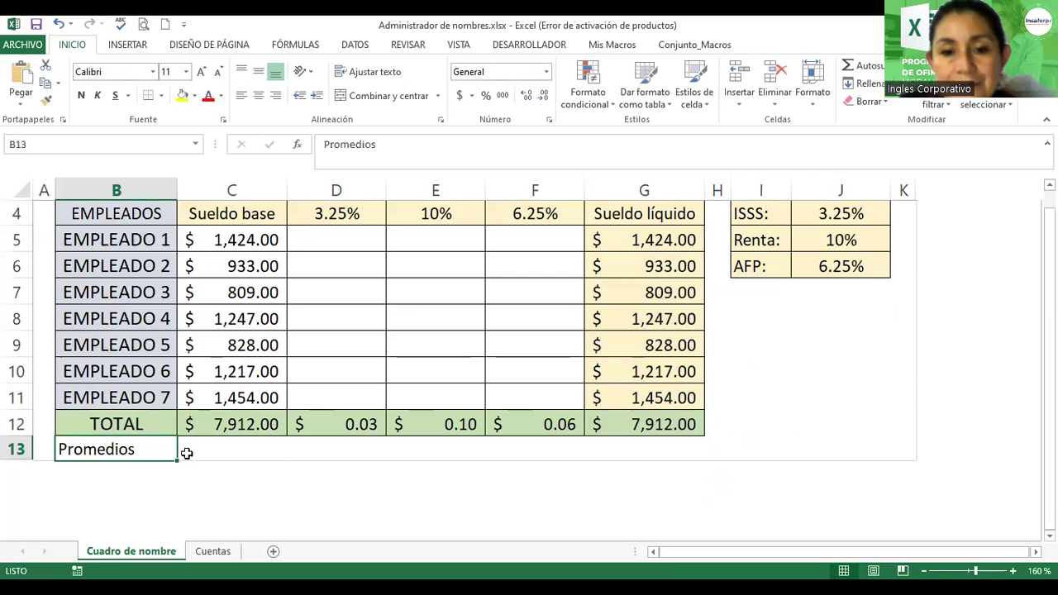
left_click(215, 424)
double_click(215, 424)
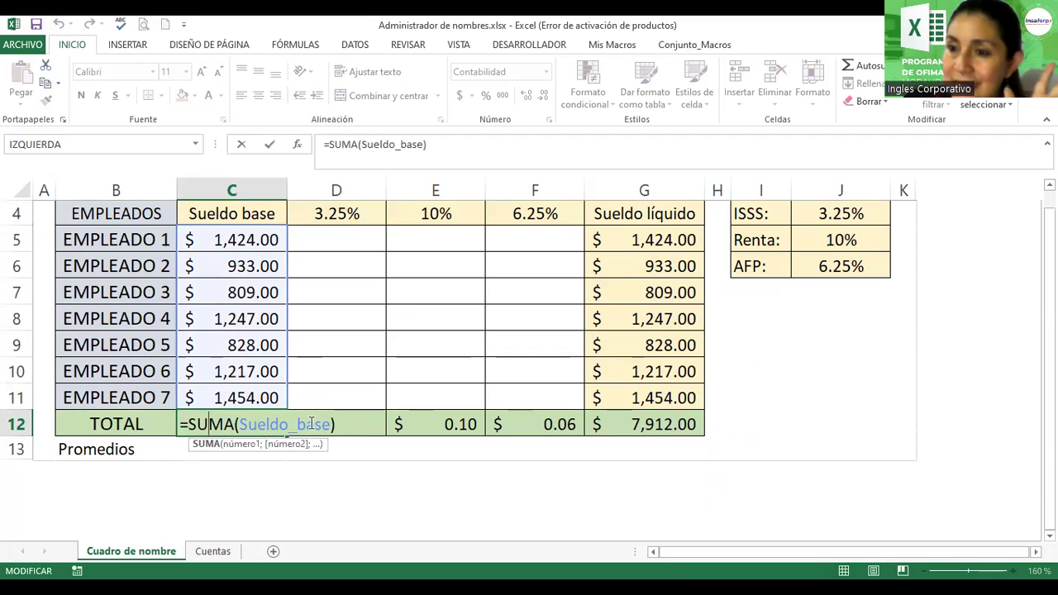
key("Return")
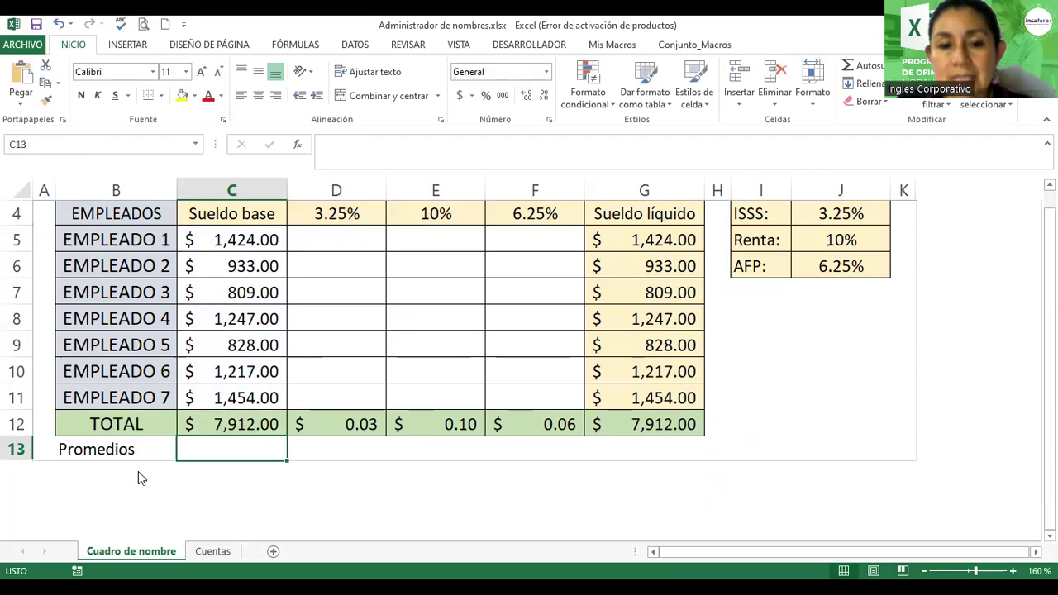
Step: Enter =PROMEDIO(Sueldo_base) in C13 to show the average base salary 1130.285714
type("=")
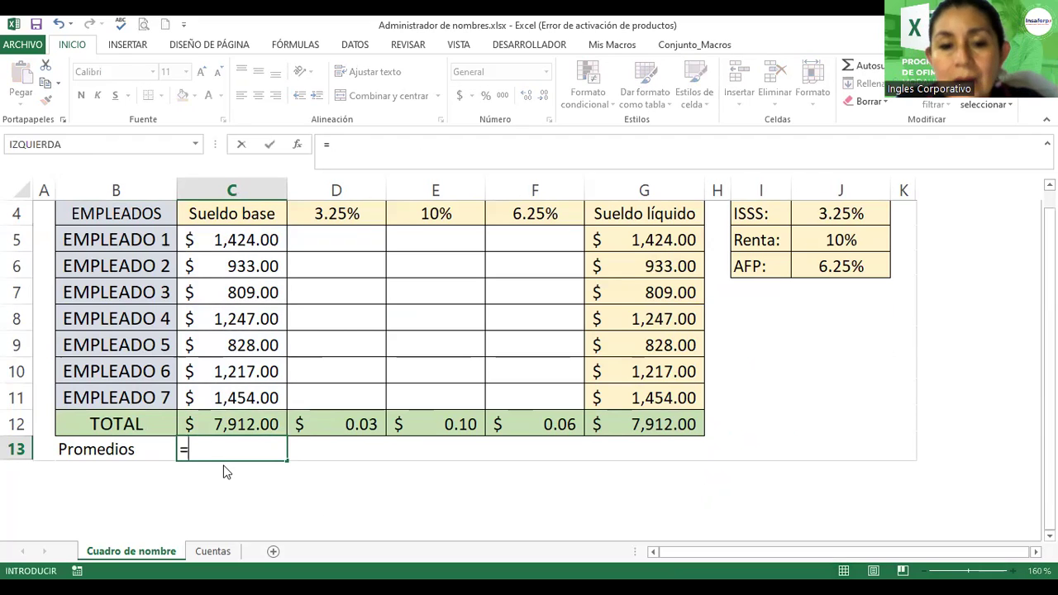
key("Escape")
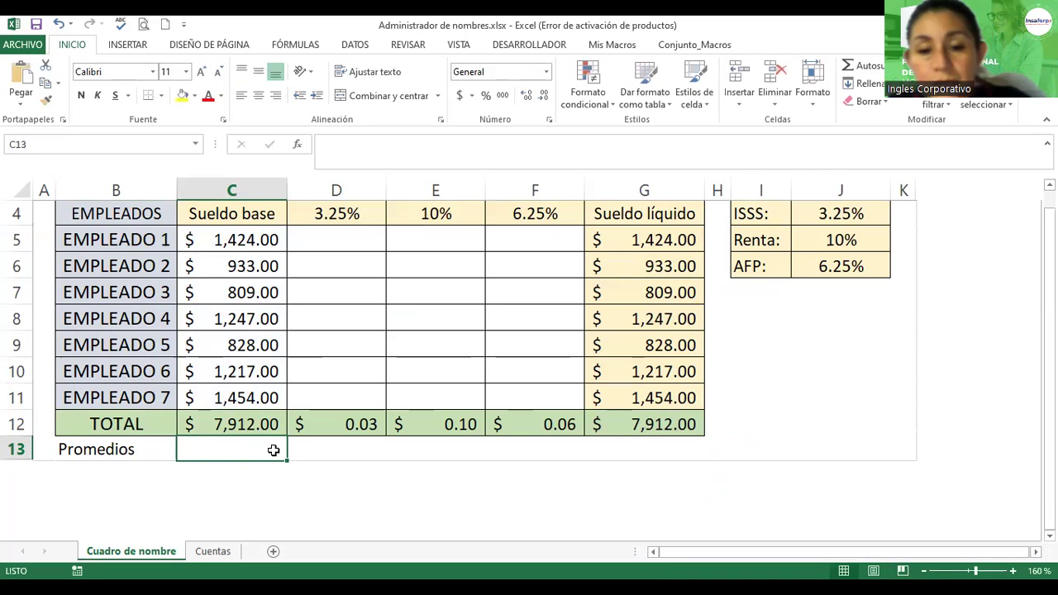
scroll(268, 439, "up", 5, "ctrl")
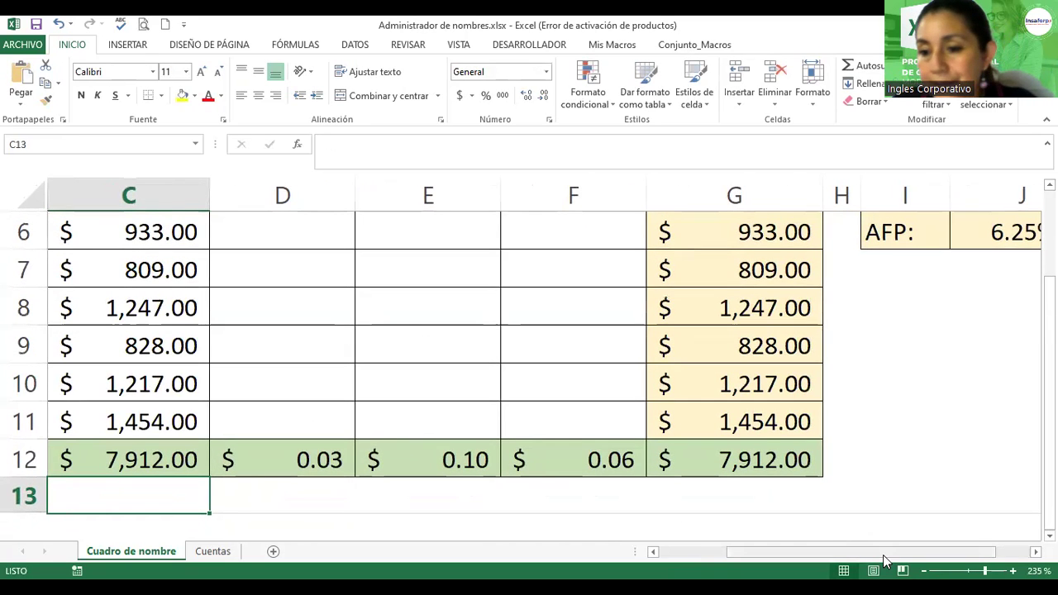
scroll(491, 389, "down", 2)
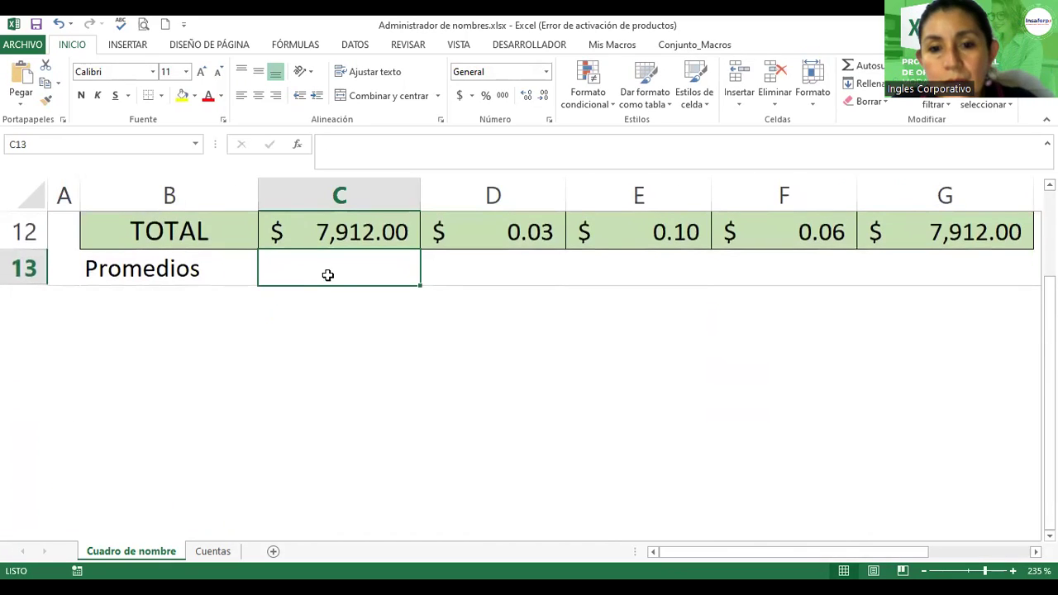
type("=p")
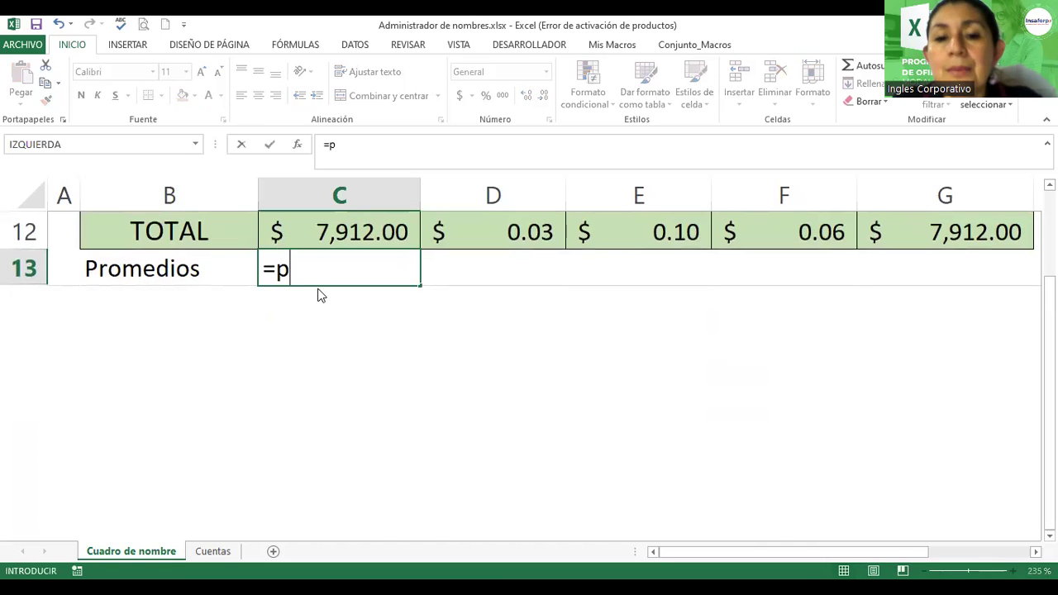
type("romedio")
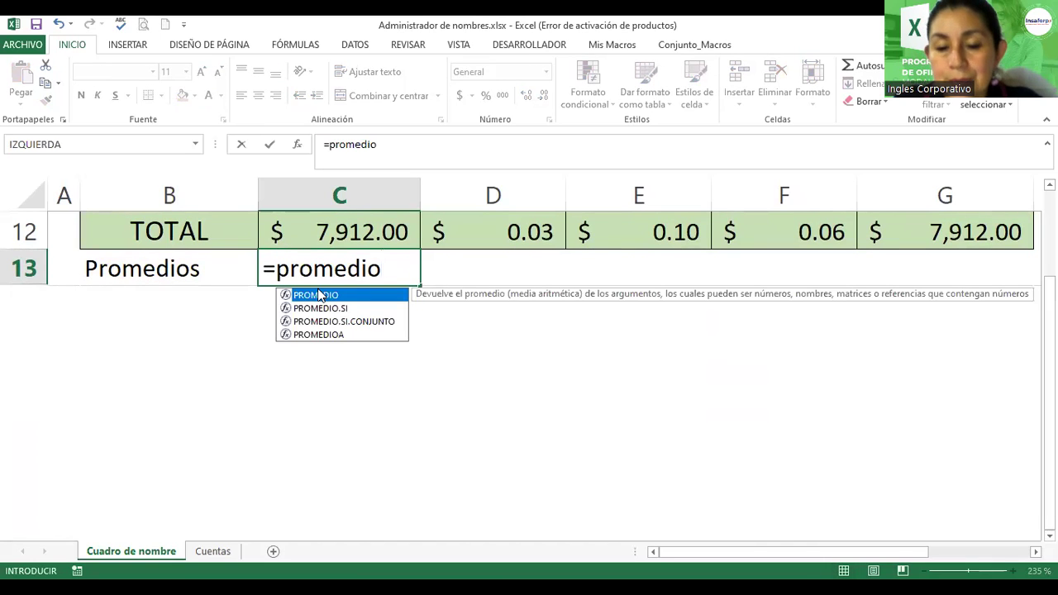
type("(")
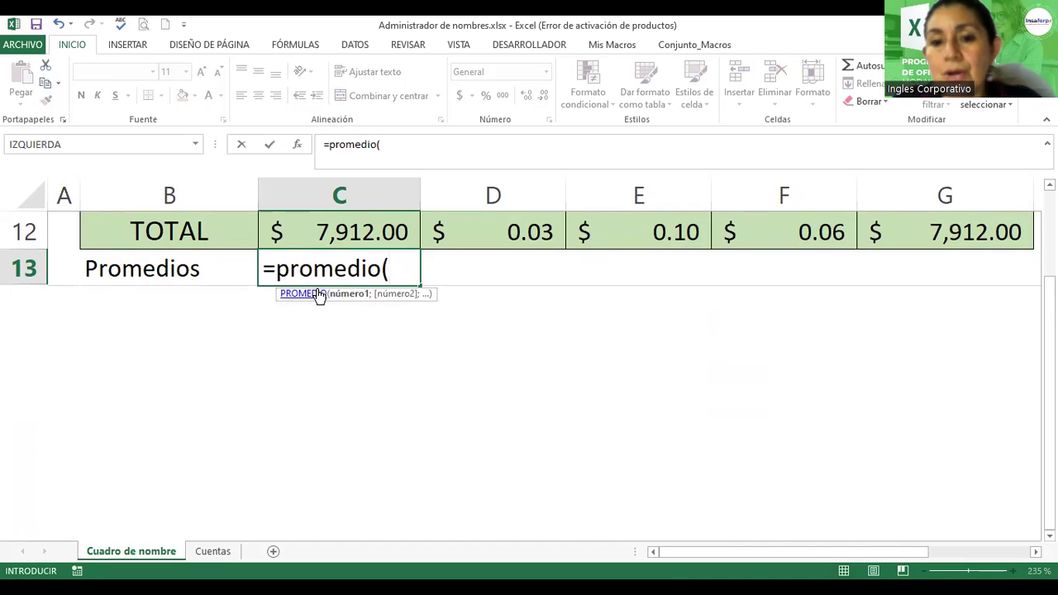
type("sue")
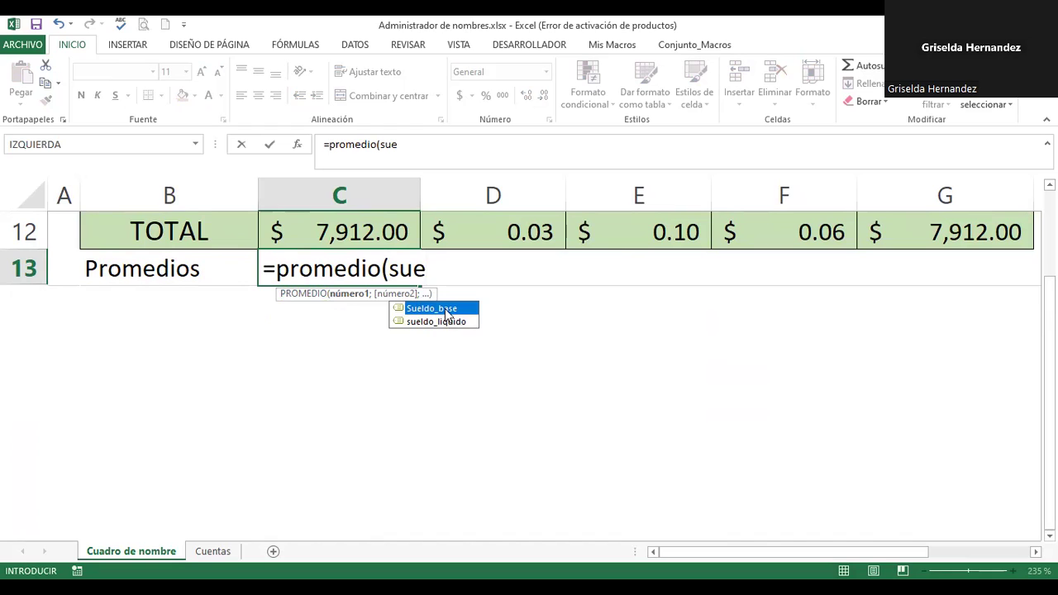
double_click(446, 310)
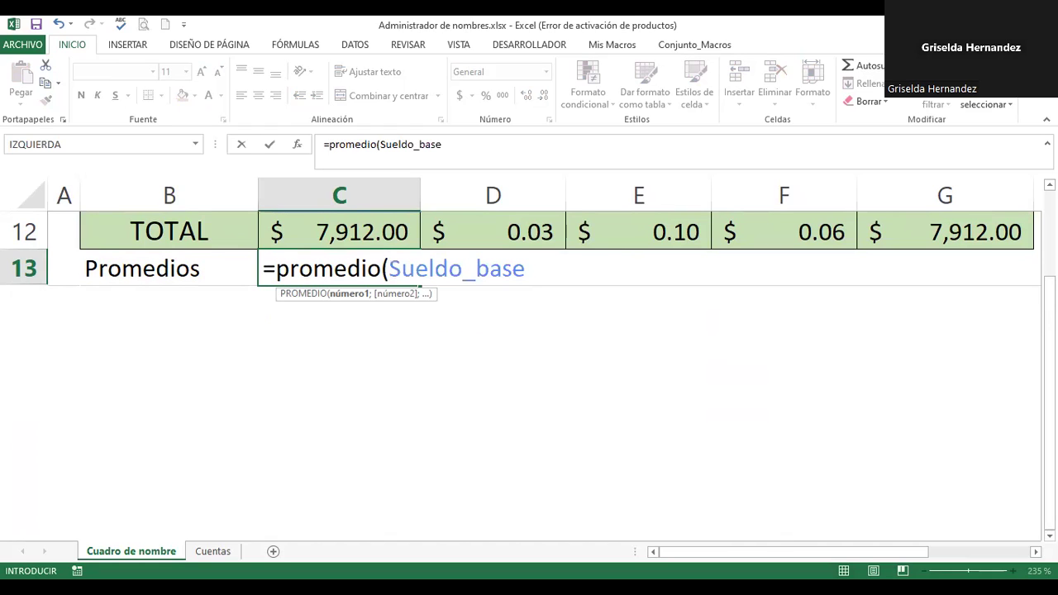
type(")")
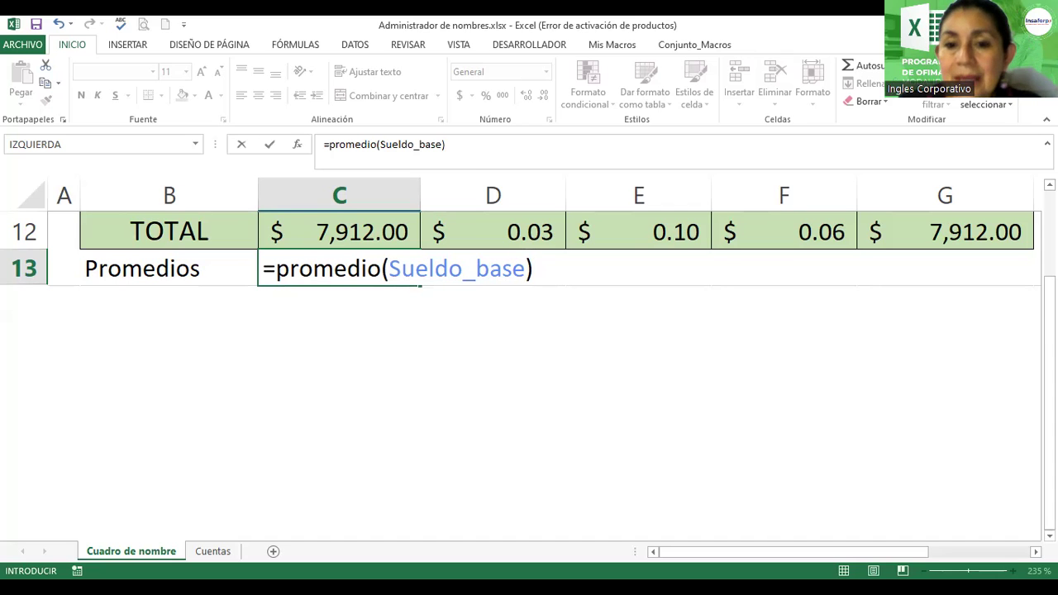
scroll(740, 374, "up", 1)
scroll(739, 374, "up", 1)
scroll(740, 374, "up", 1)
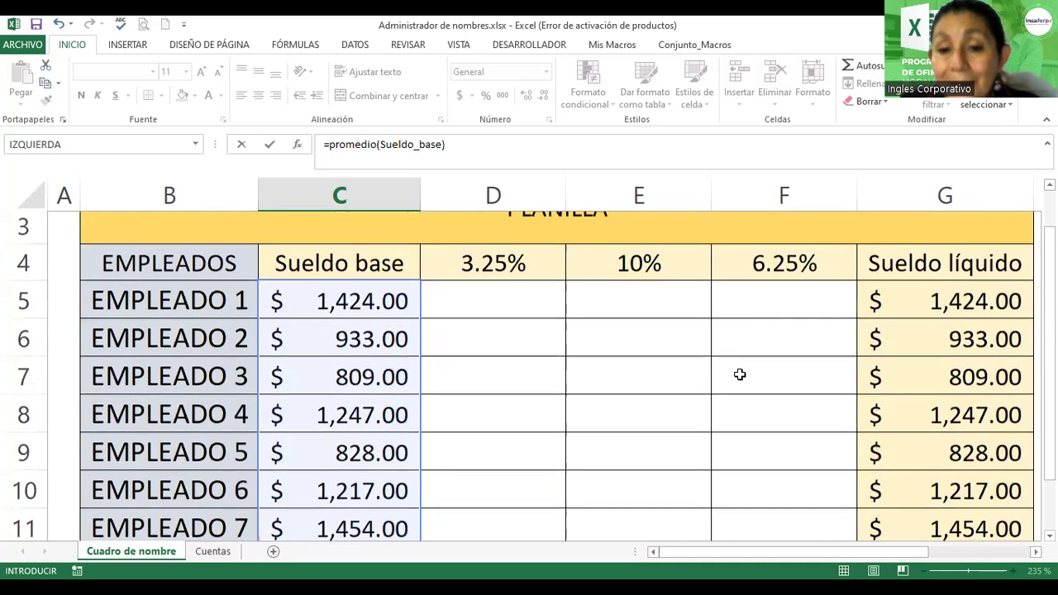
scroll(331, 467, "down", 2)
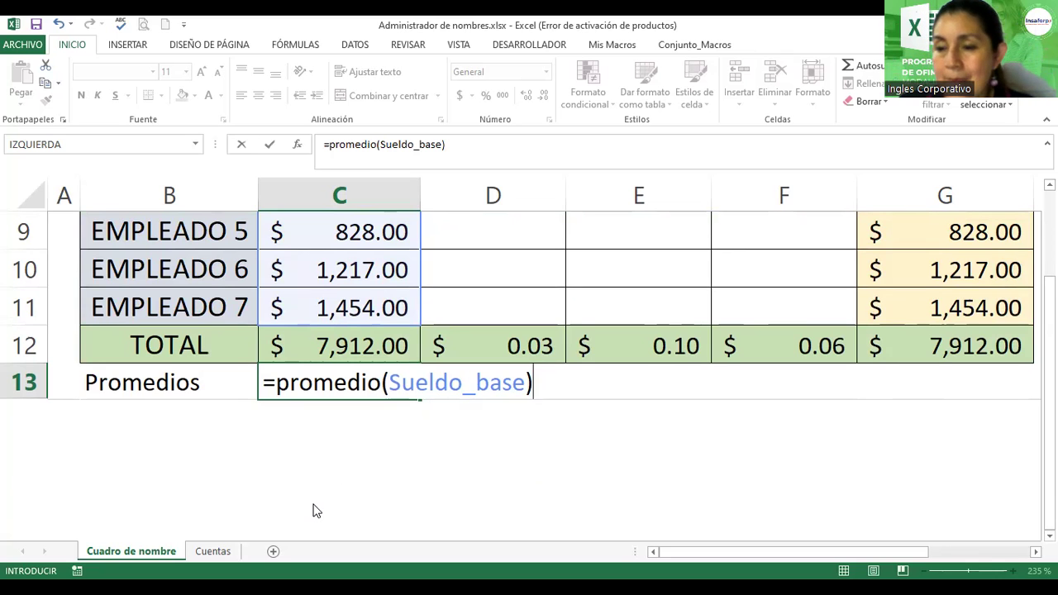
scroll(316, 491, "up", 1)
scroll(326, 483, "up", 1)
scroll(326, 483, "down", 2)
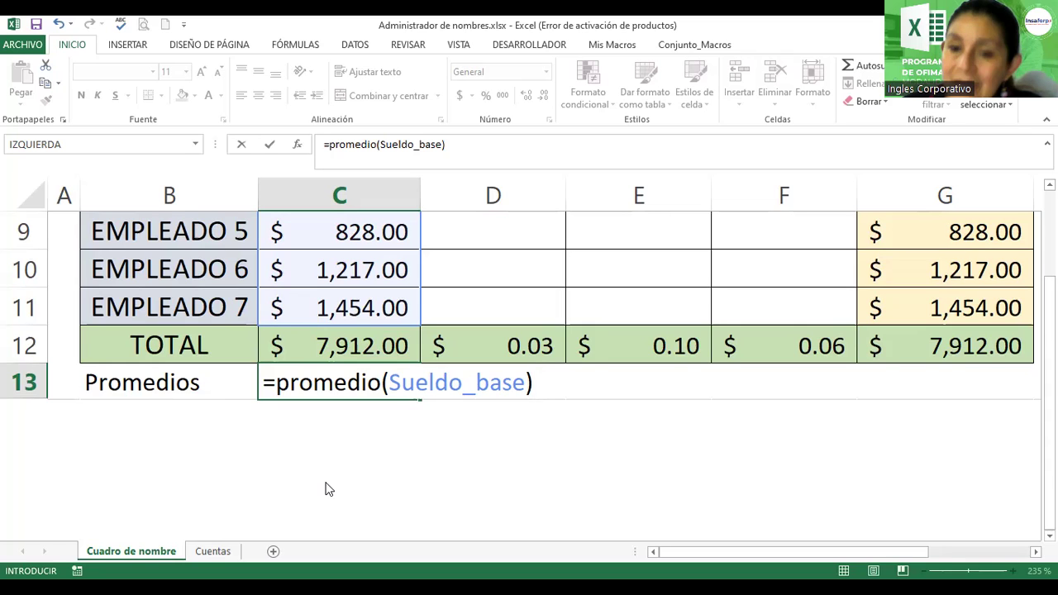
key("ctrl+Return")
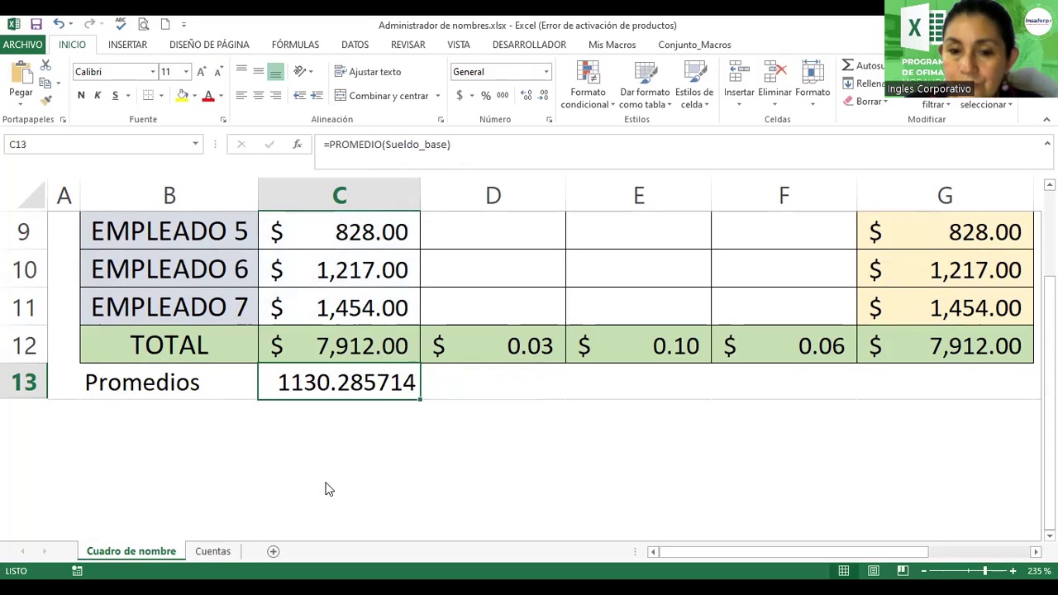
Step: Apply the Accounting number format to the average in cell C13
left_click(458, 96)
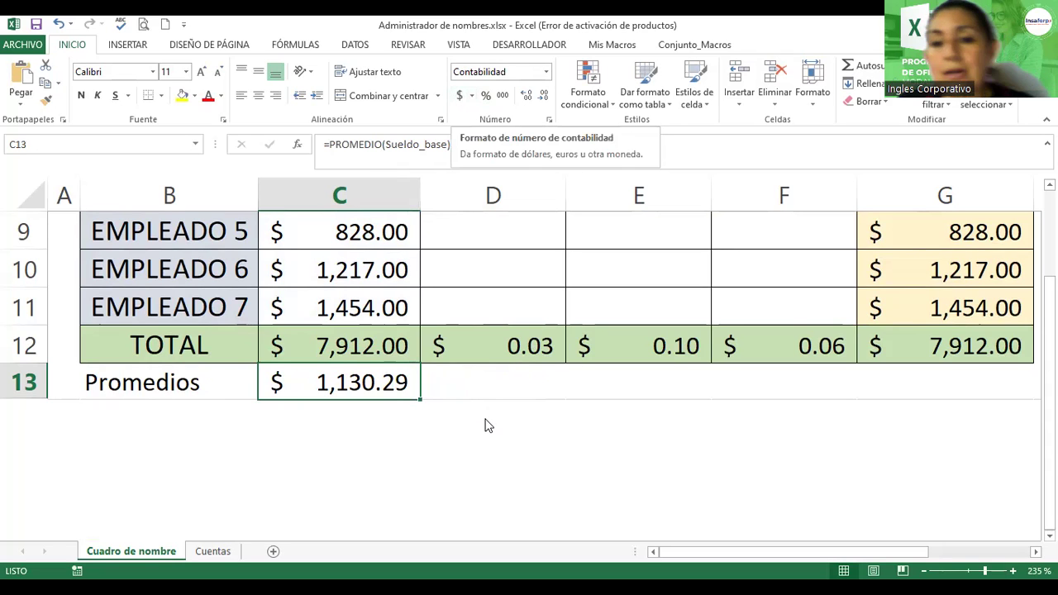
scroll(377, 433, "up", 1)
scroll(377, 433, "down", 1)
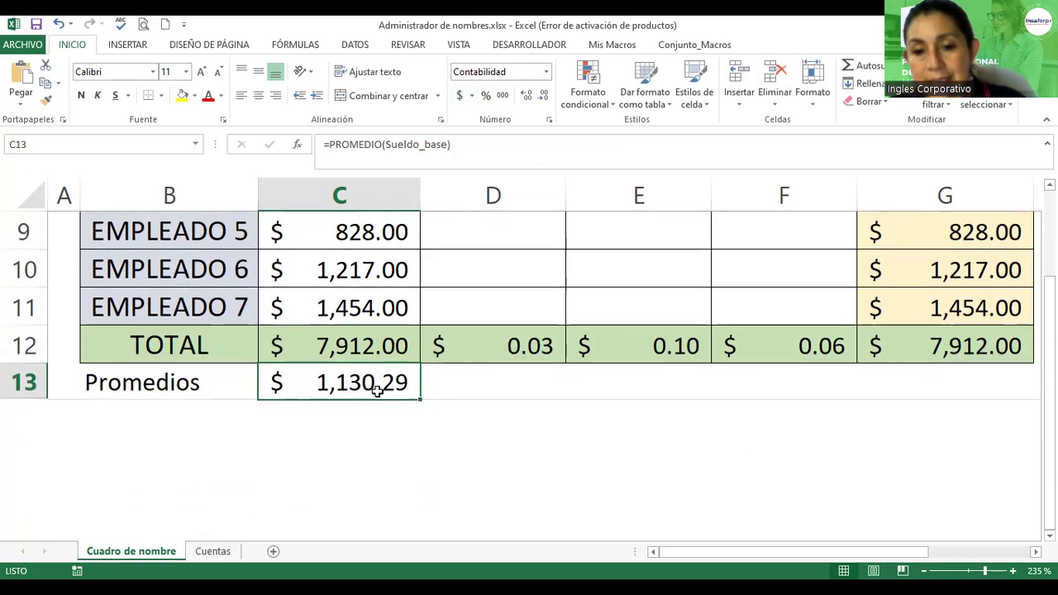
Step: Delete the average from C13, leaving the Promedios cell empty, and select D13
key("Delete")
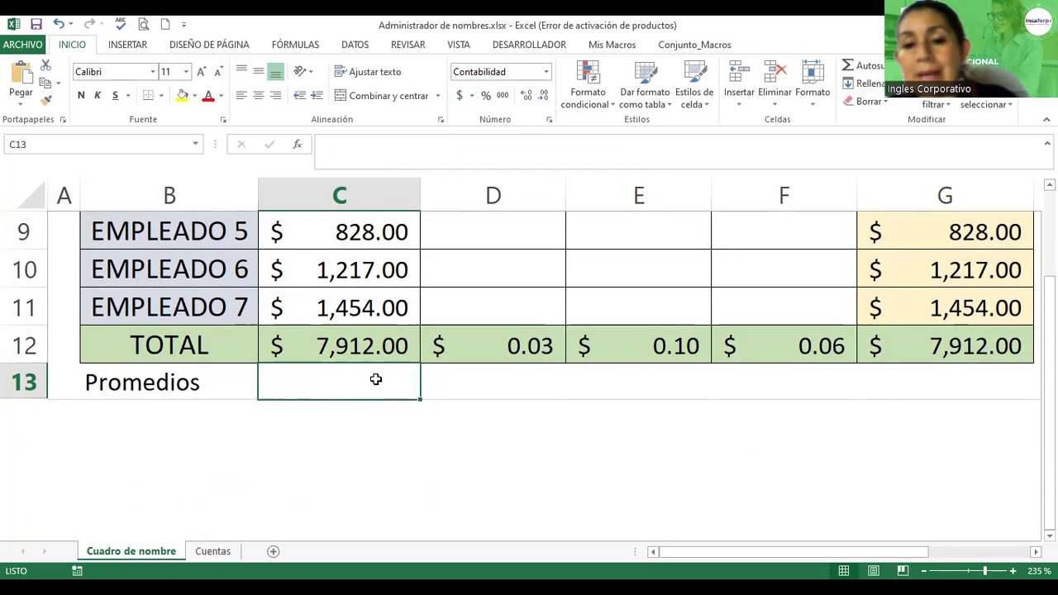
left_click(471, 393)
scroll(471, 392, "up", 2)
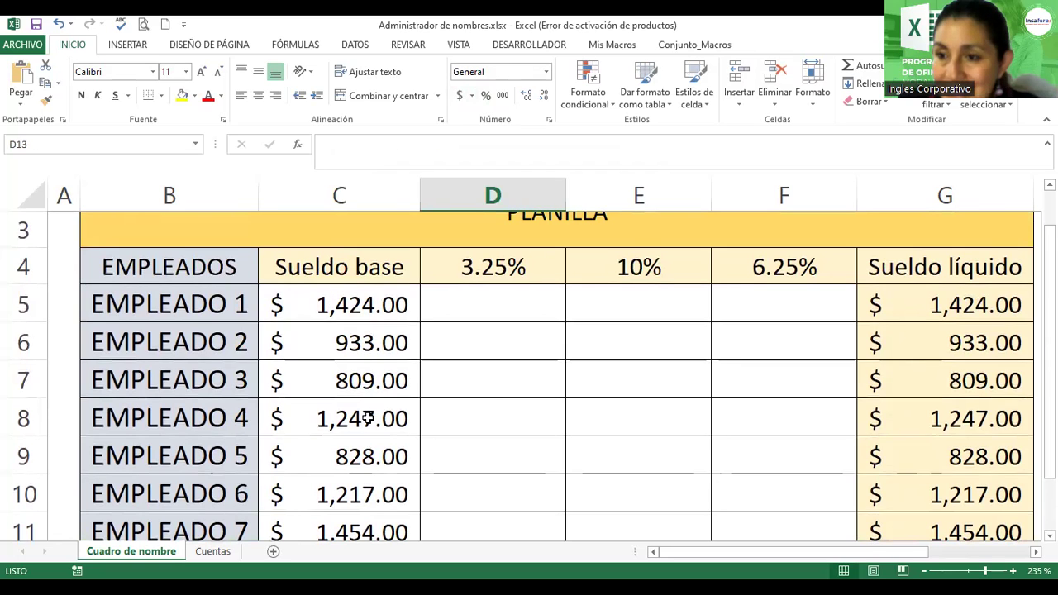
scroll(368, 419, "down", 1, "ctrl")
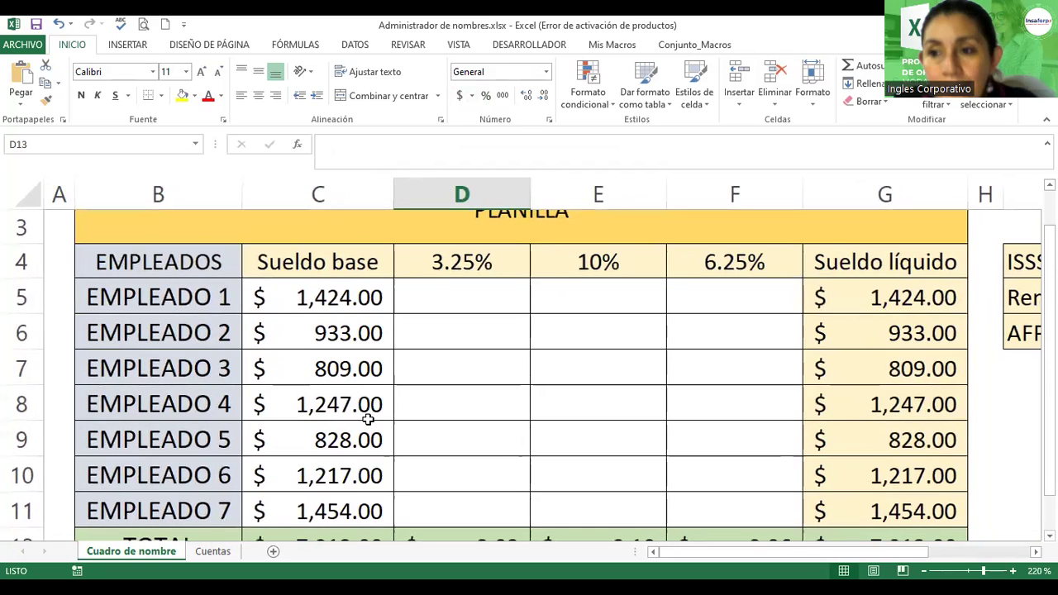
scroll(368, 419, "down", 1)
scroll(368, 419, "down", 1)
scroll(368, 419, "up", 2)
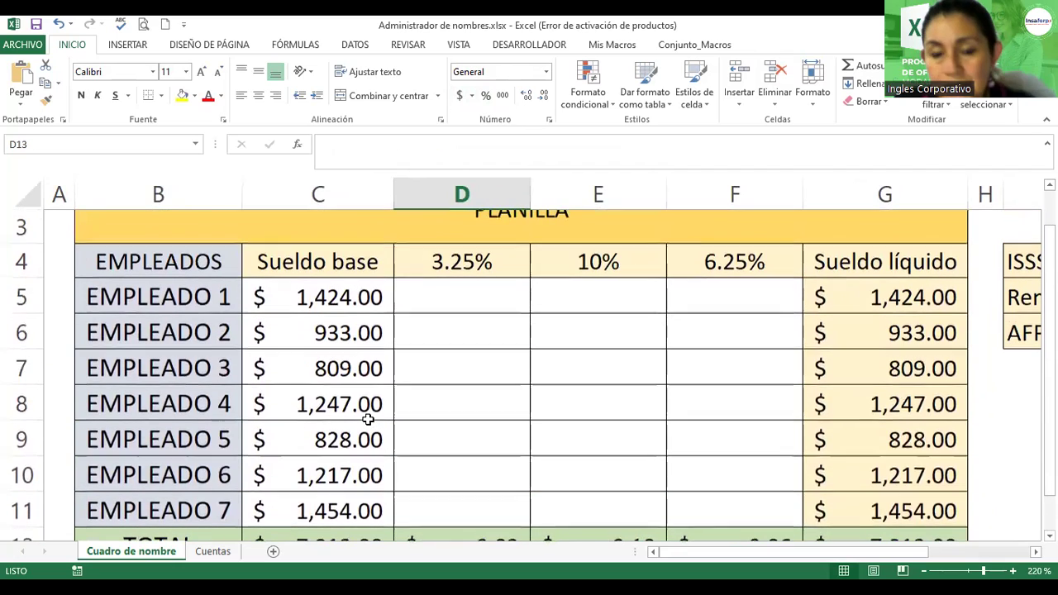
left_click(195, 145)
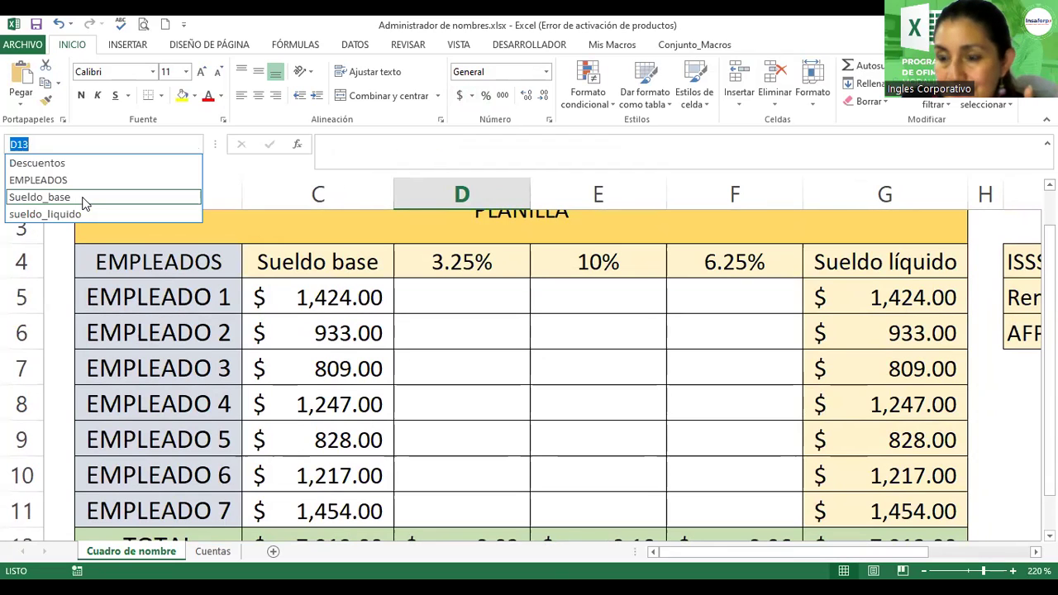
left_click(85, 198)
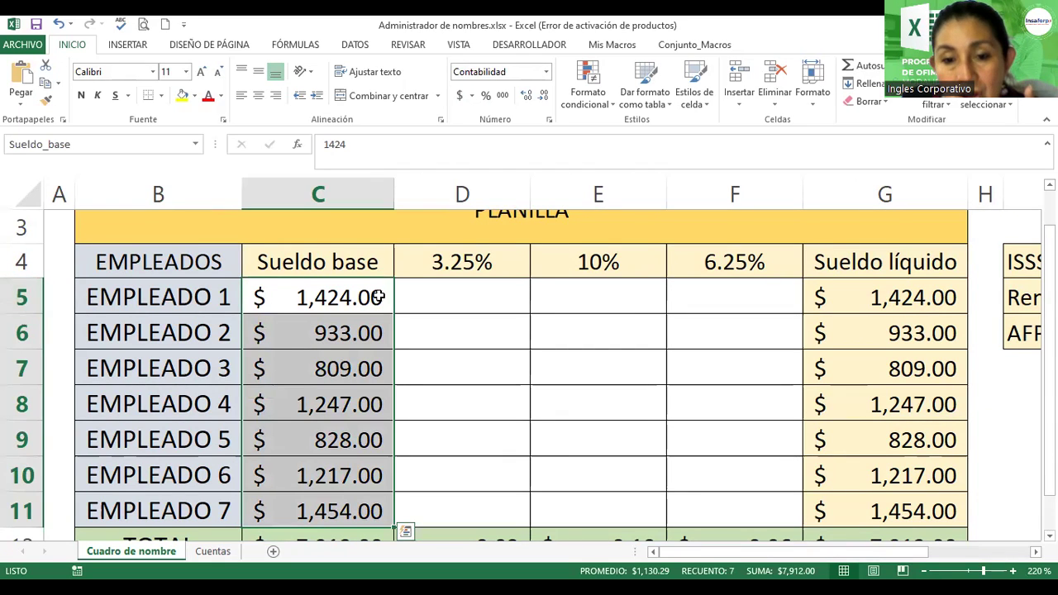
scroll(379, 297, "down", 1)
scroll(377, 300, "down", 1)
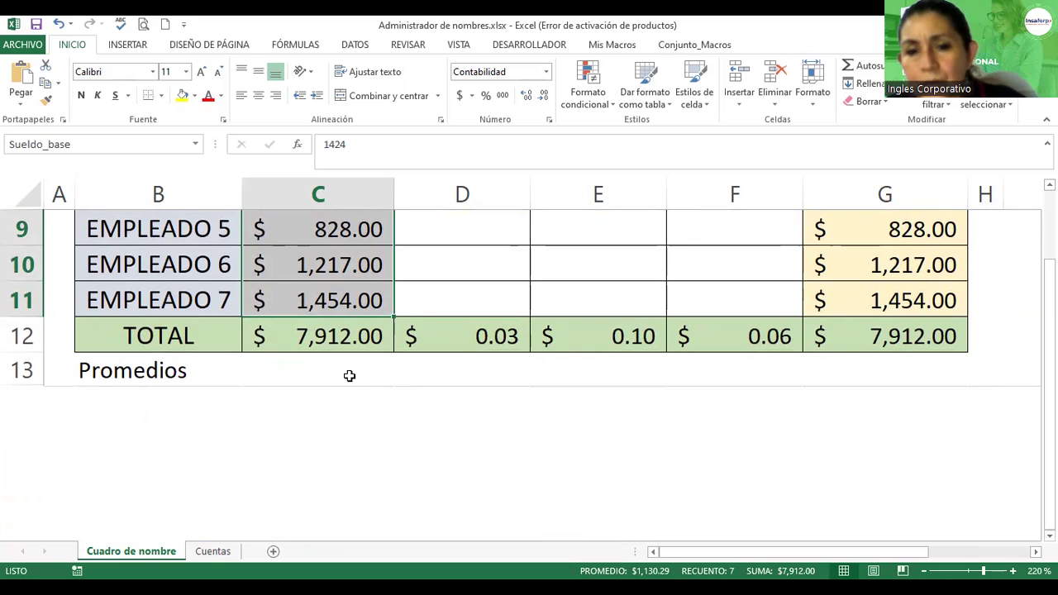
left_click(208, 337)
Step: Make the TOTAL row B12:G12 bold with a yellow fill
key("shift+Right")
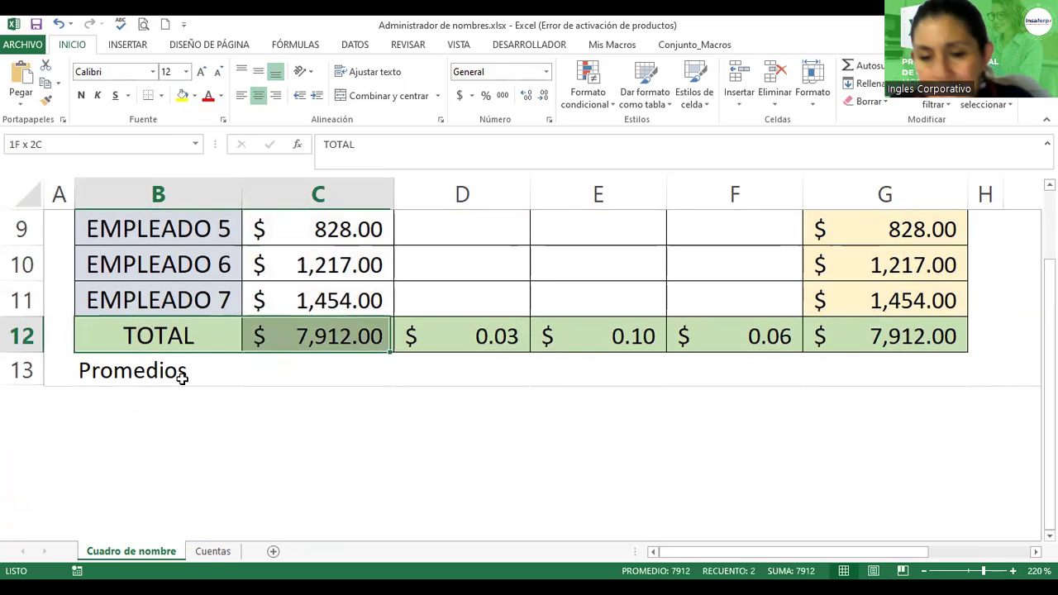
key("ctrl+shift+Right")
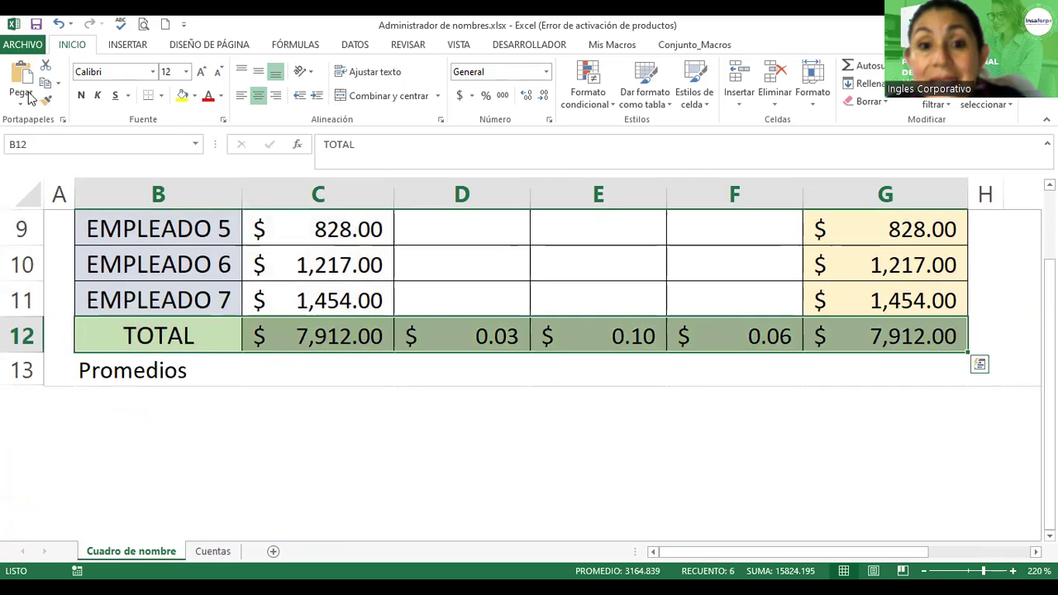
left_click(81, 95)
left_click(181, 95)
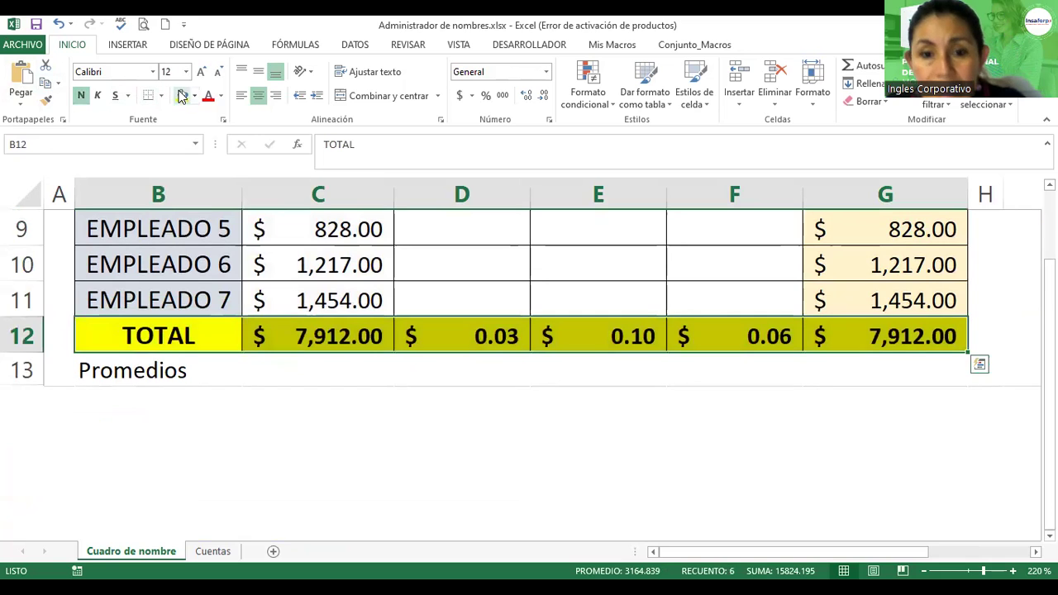
left_click(393, 376)
Step: Select the Sueldo_base named range from the Name Box list to check it
scroll(378, 259, "up", 1)
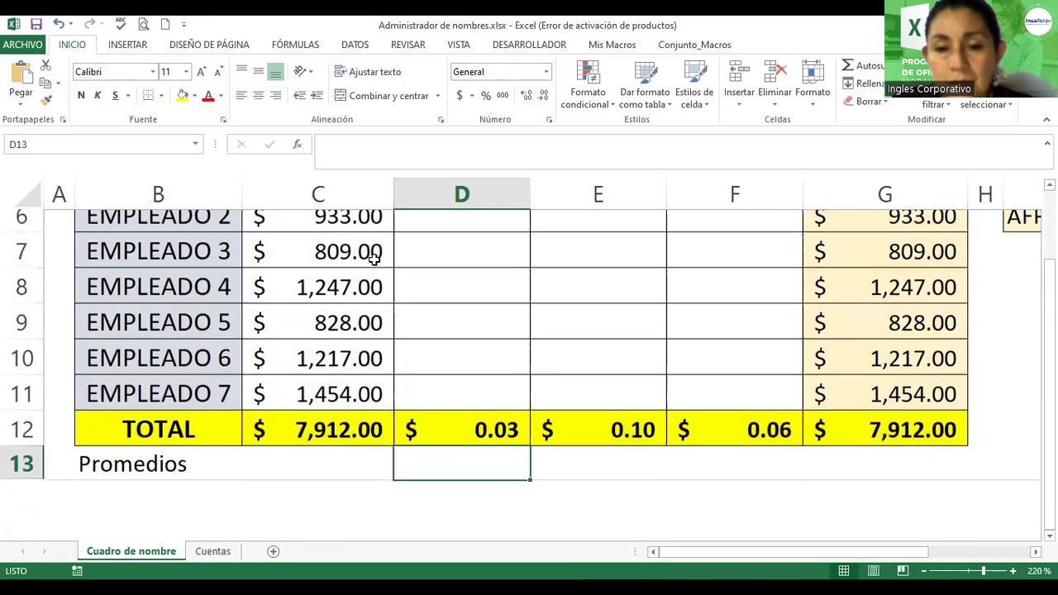
scroll(374, 259, "down", 1)
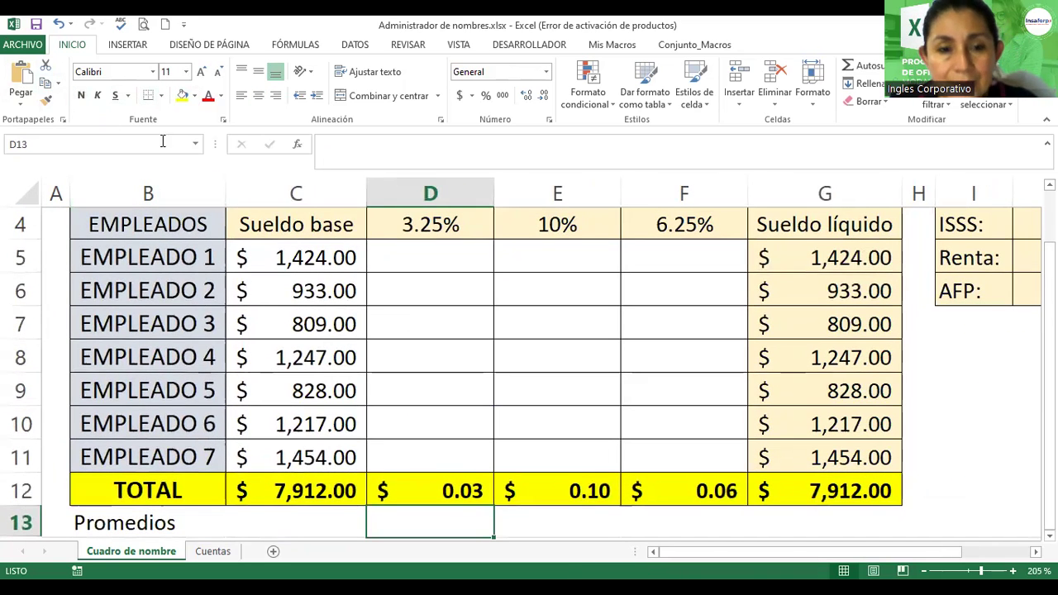
left_click(196, 146)
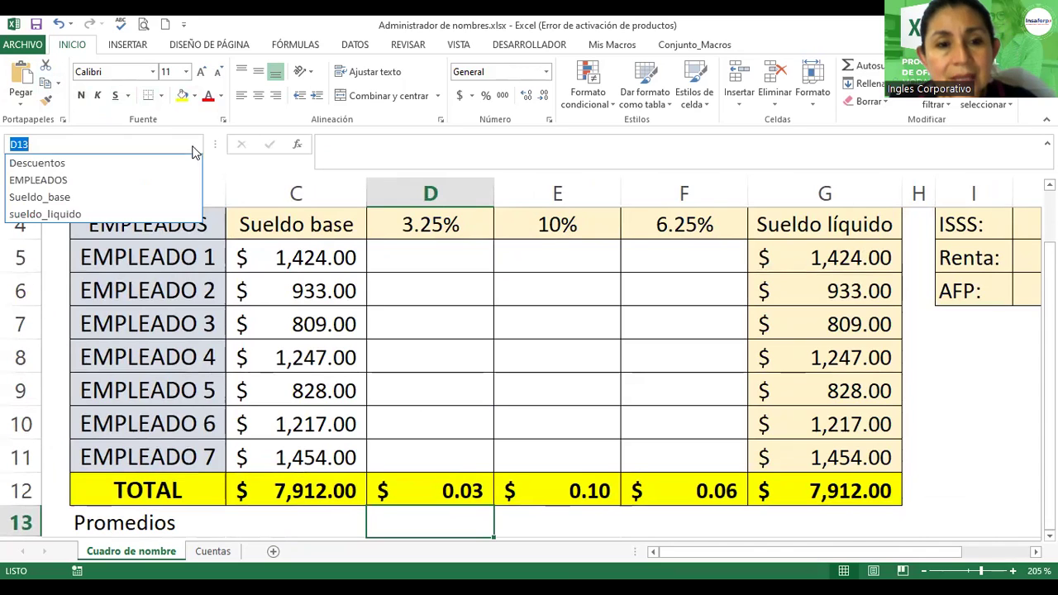
left_click(105, 198)
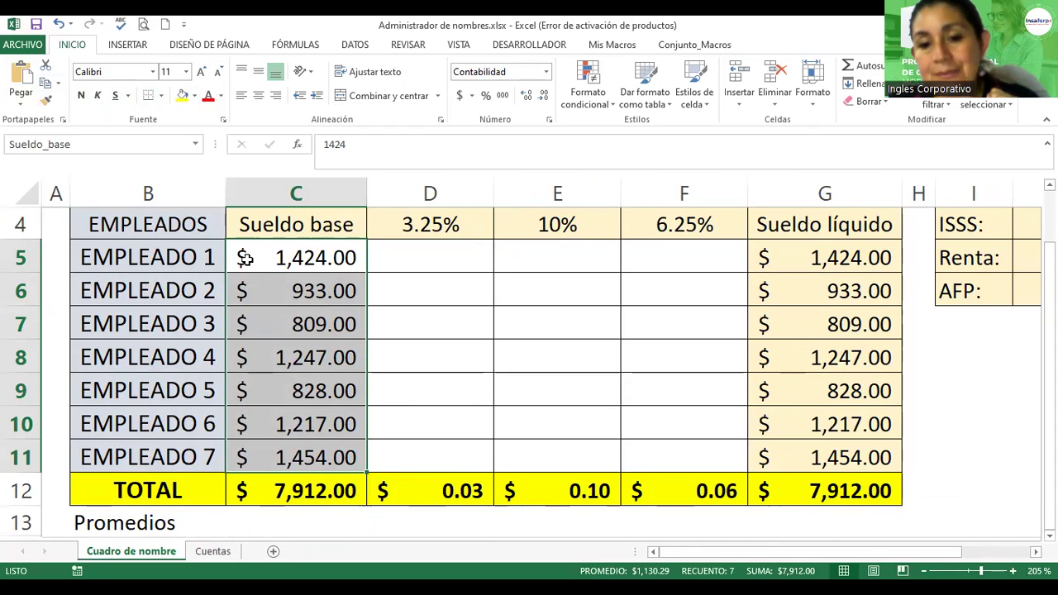
Step: Make the Promedios label in B13 bold and right-aligned
left_click(395, 377)
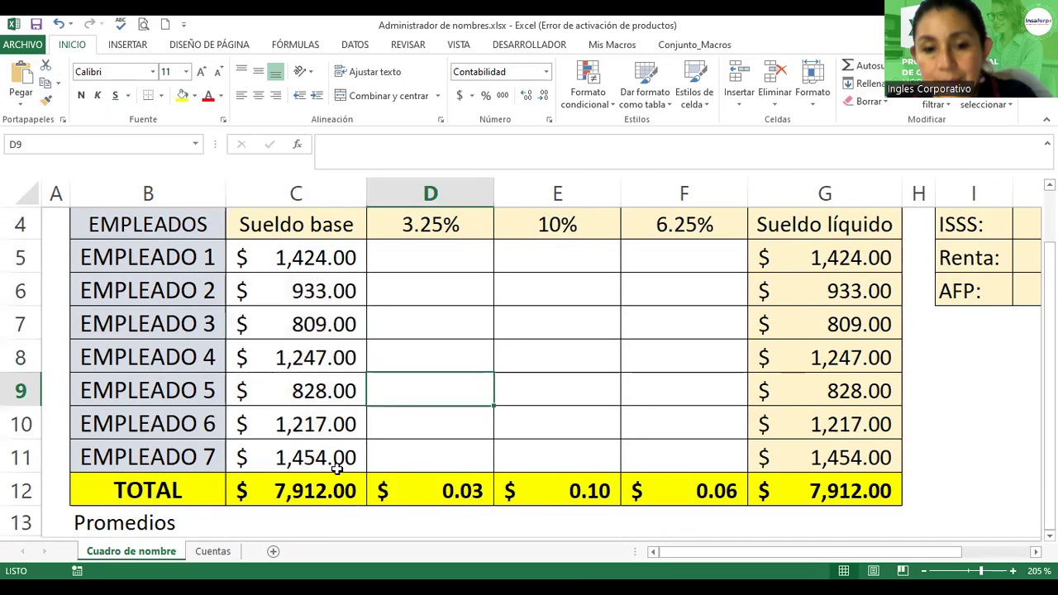
scroll(337, 472, "down", 1)
left_click(113, 425)
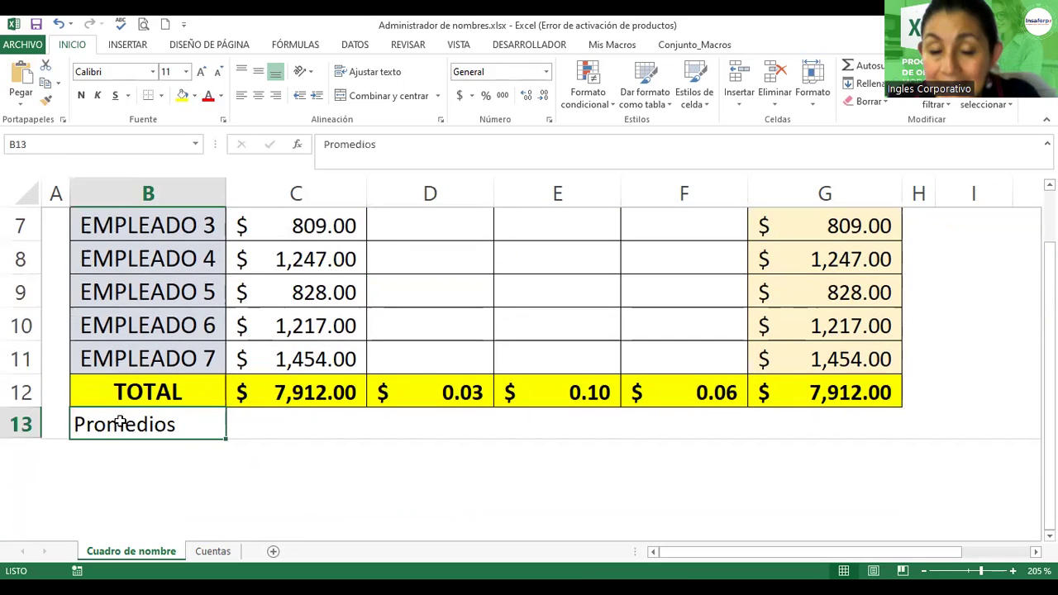
left_click(81, 96)
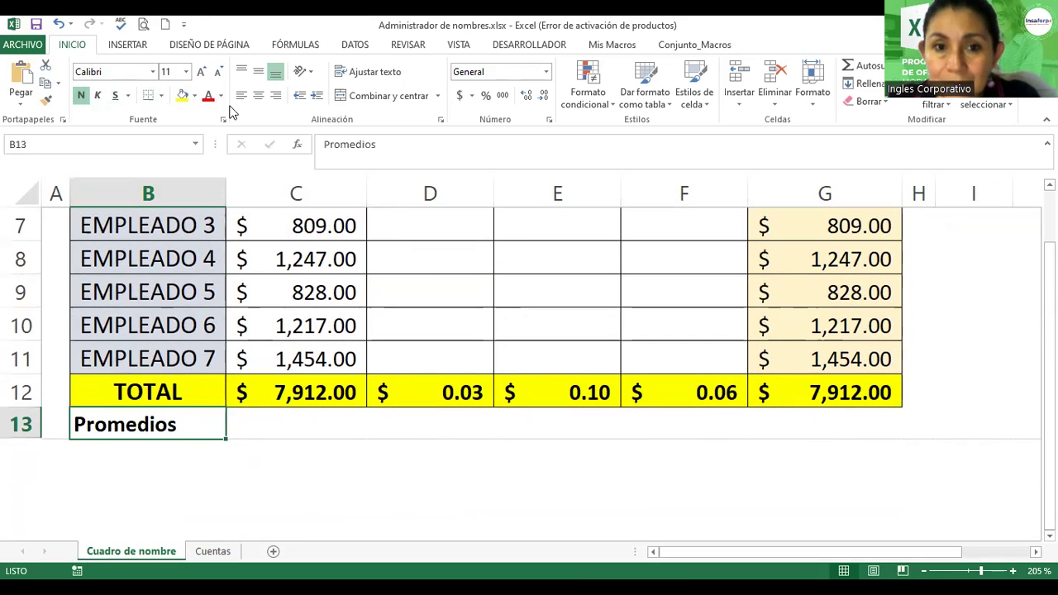
left_click(276, 95)
left_click(297, 425)
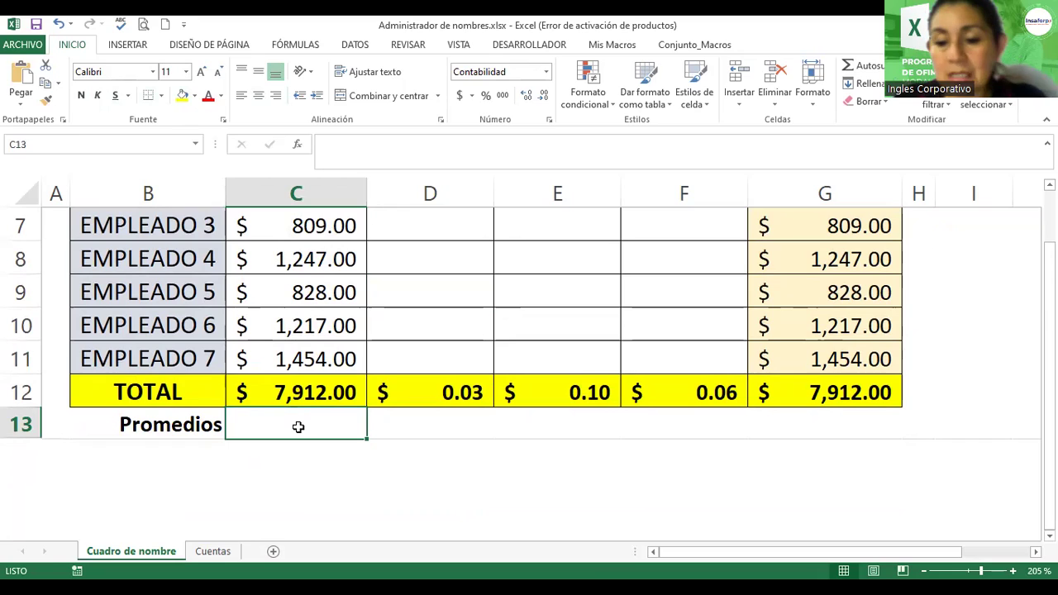
Step: Enter =PROMEDIO(Sueldo_base) in C13 so it shows the average base salary, $1,130.29
type("=p")
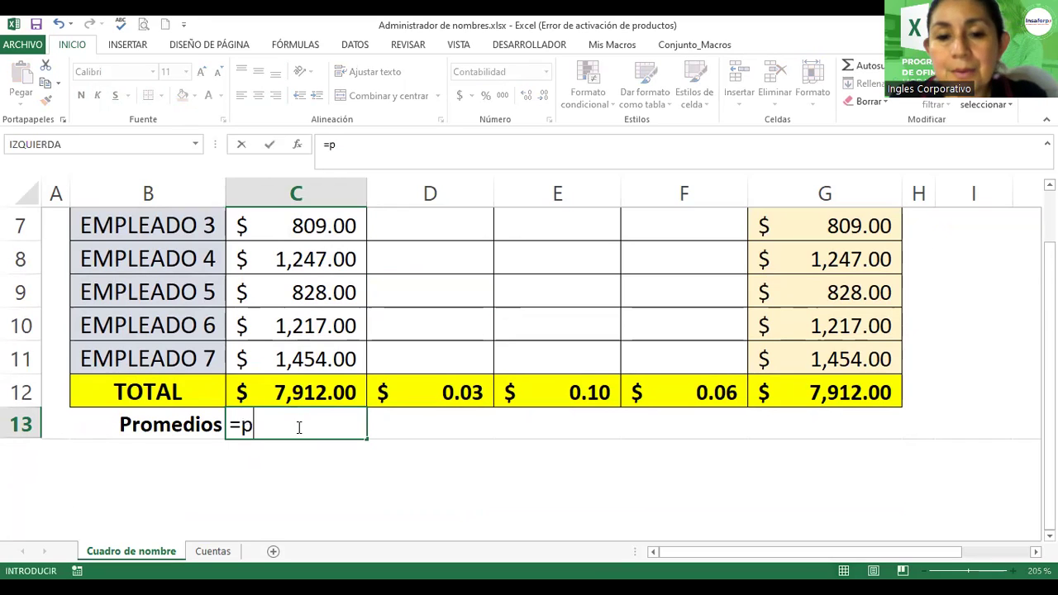
type("romedio")
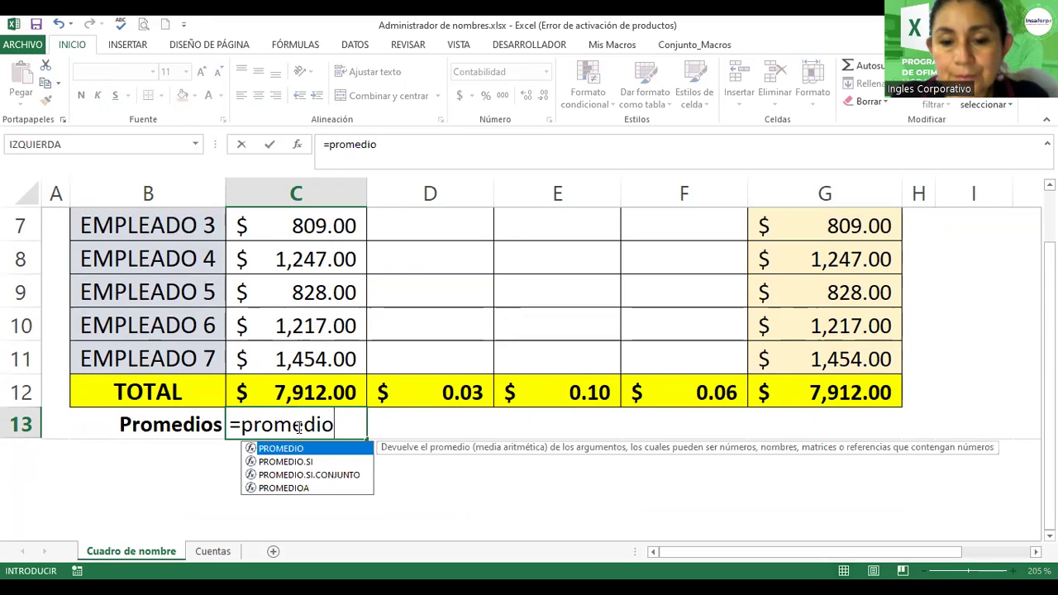
type("(")
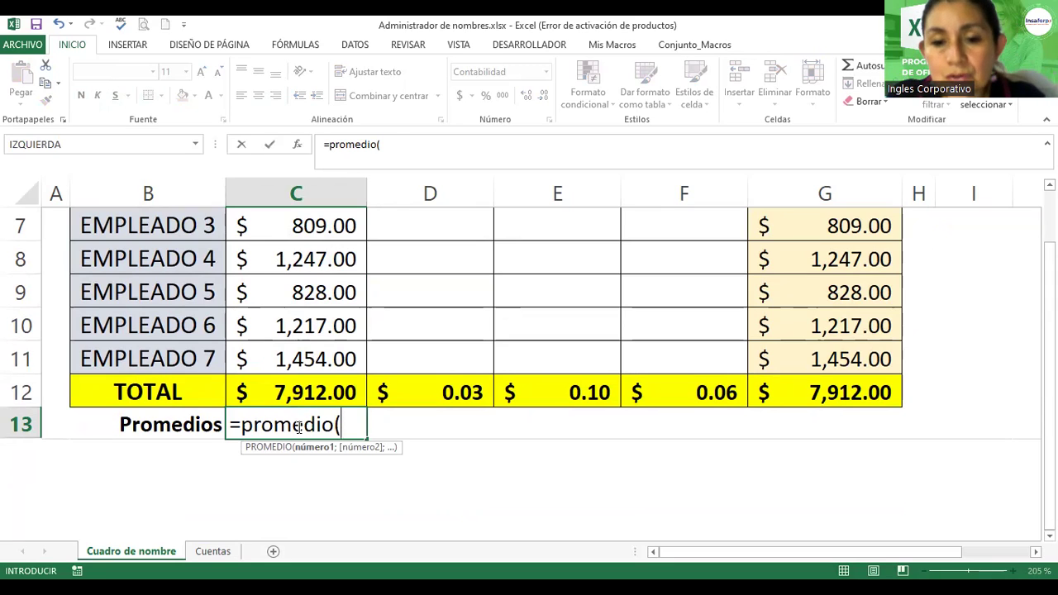
type("sueld")
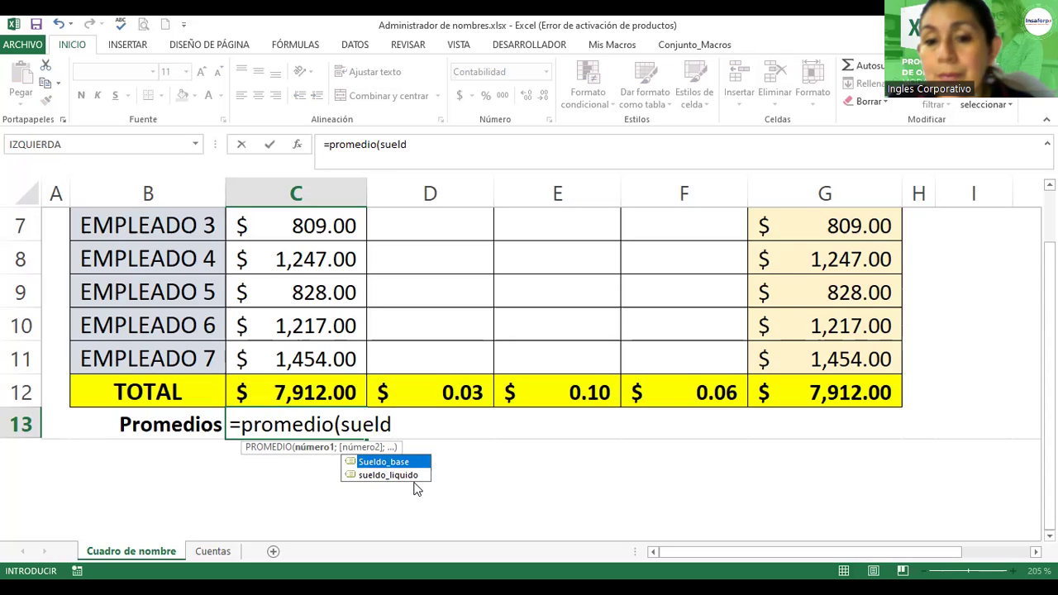
scroll(313, 277, "up", 2)
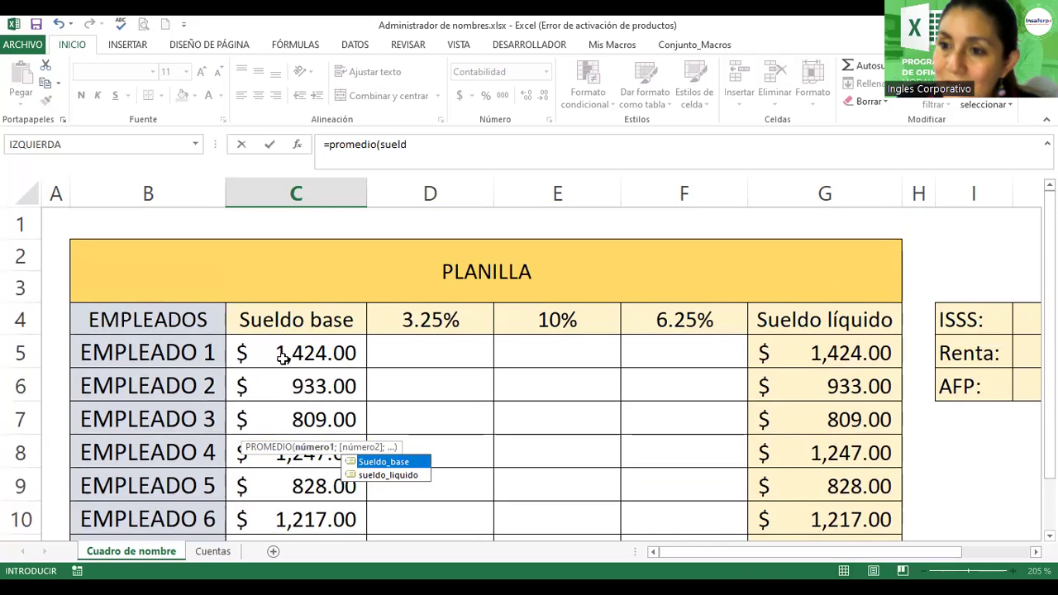
scroll(281, 360, "down", 3)
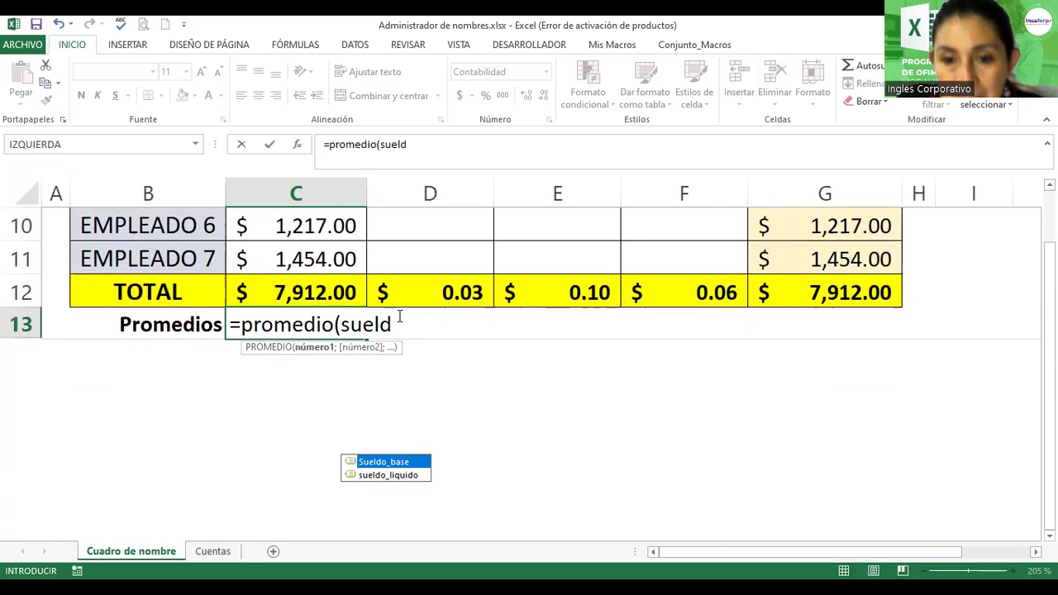
left_click(402, 326)
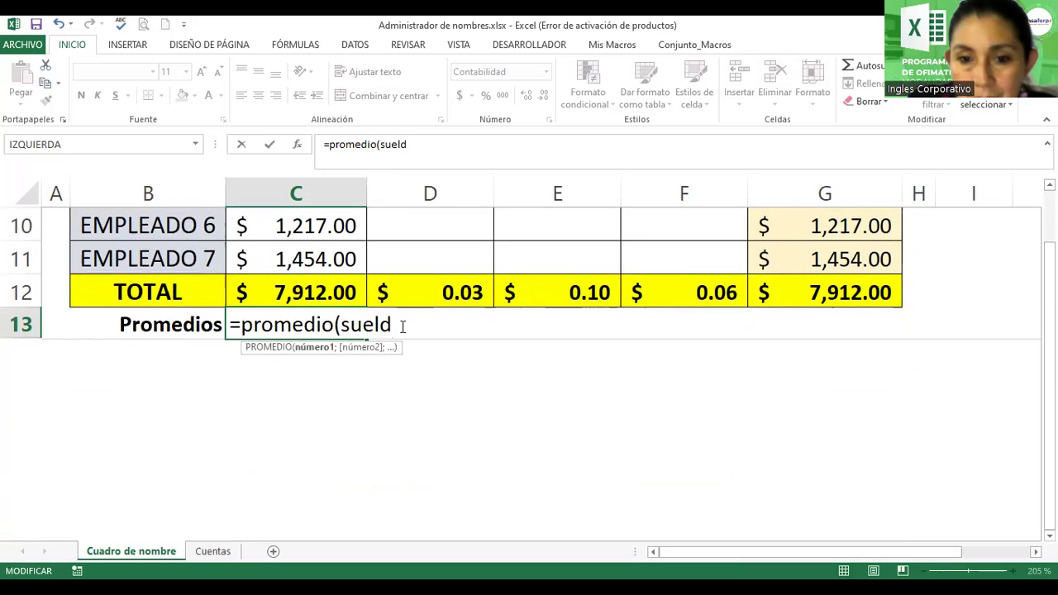
key("BackSpace")
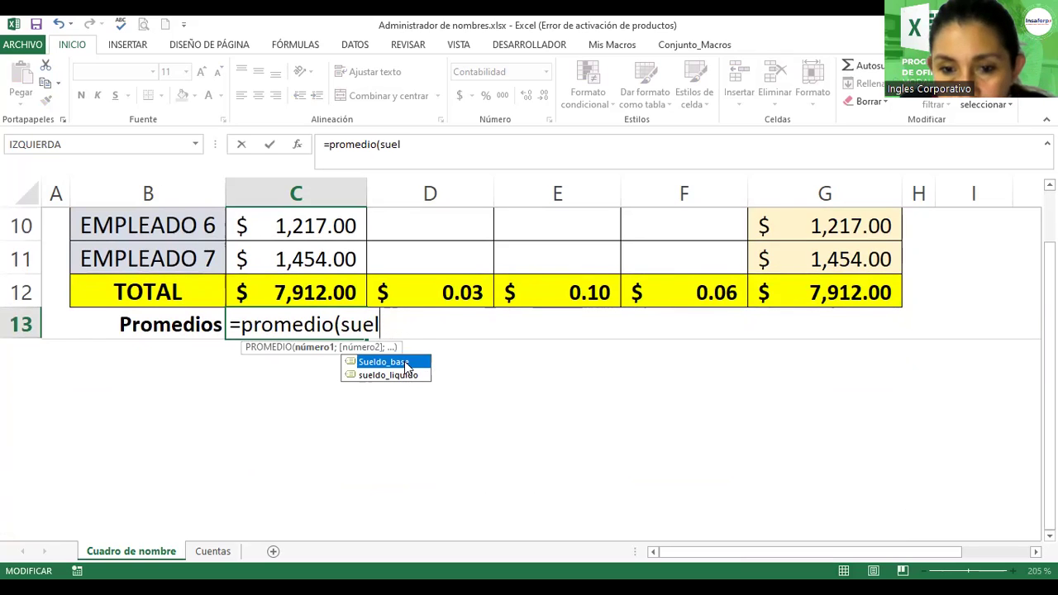
double_click(407, 364)
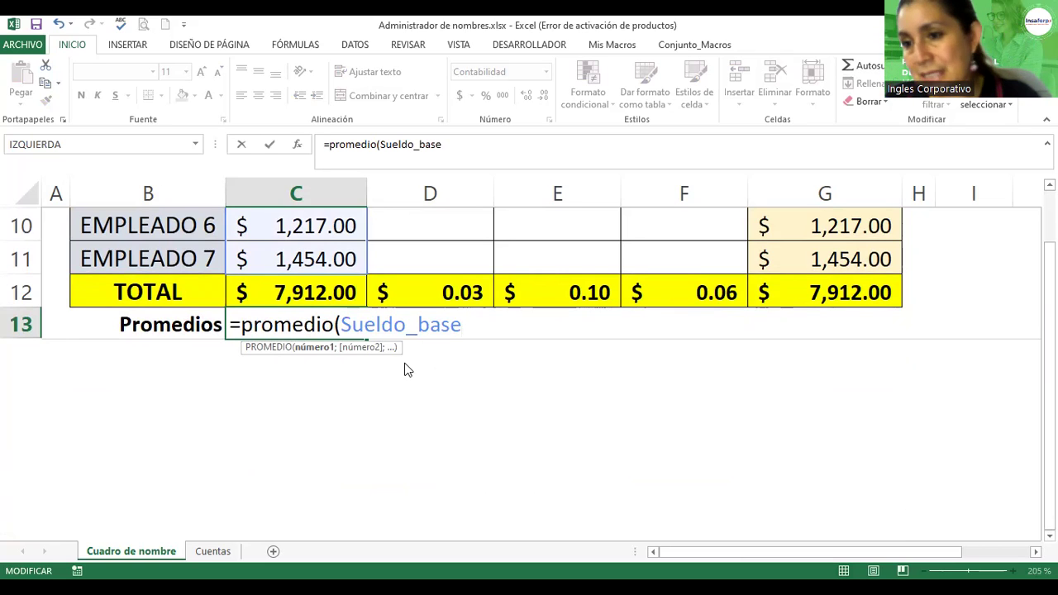
type(")")
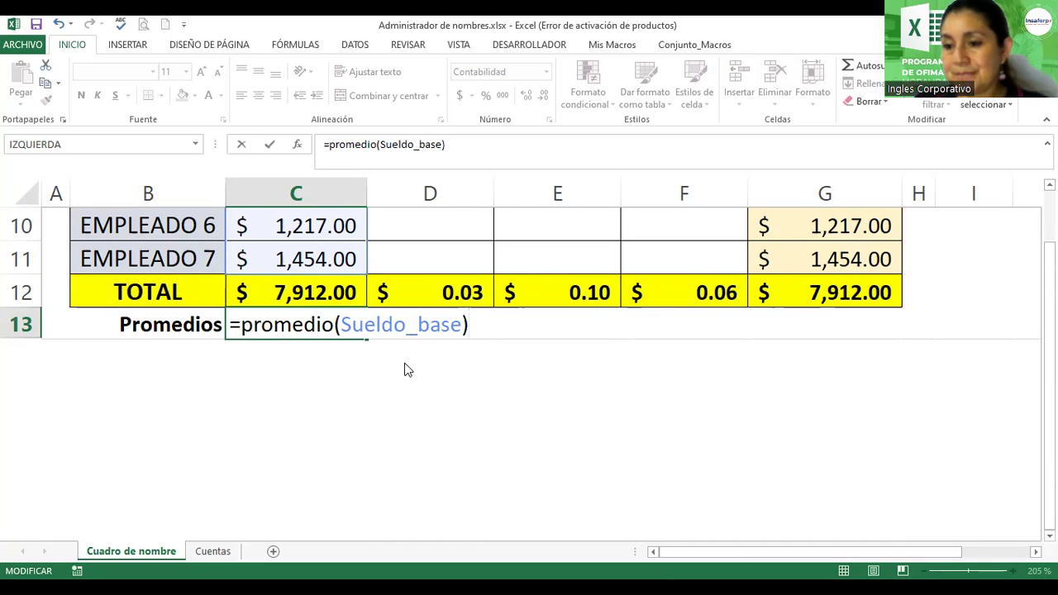
key("ctrl+Return")
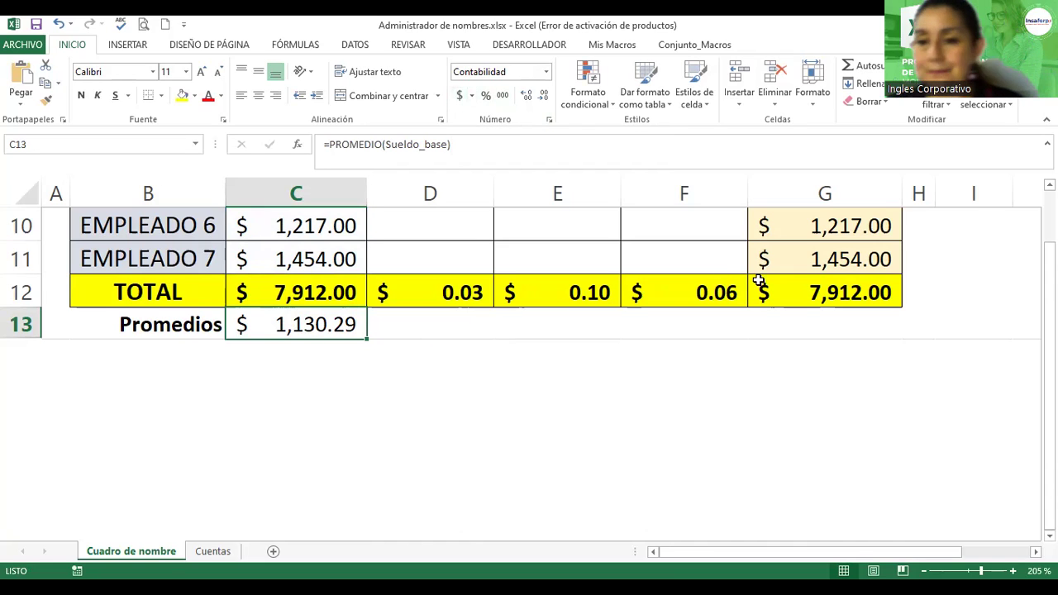
left_click(772, 332)
Step: Enter =PROMEDIO(sueldo_liquido) in G13 using the name autocomplete list
scroll(786, 359, "up", 1)
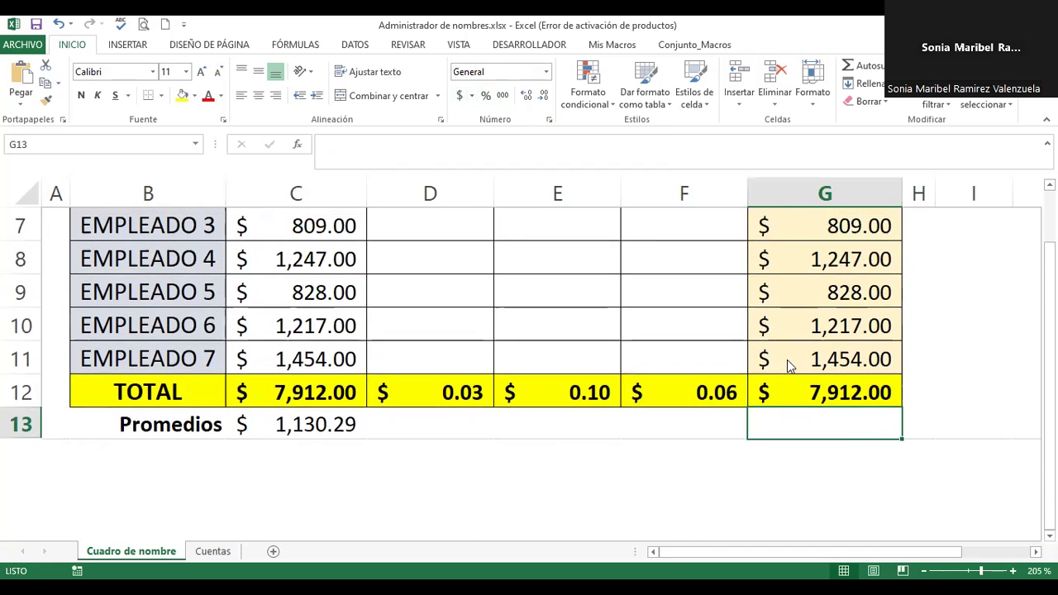
scroll(787, 359, "up", 2)
scroll(810, 320, "down", 3)
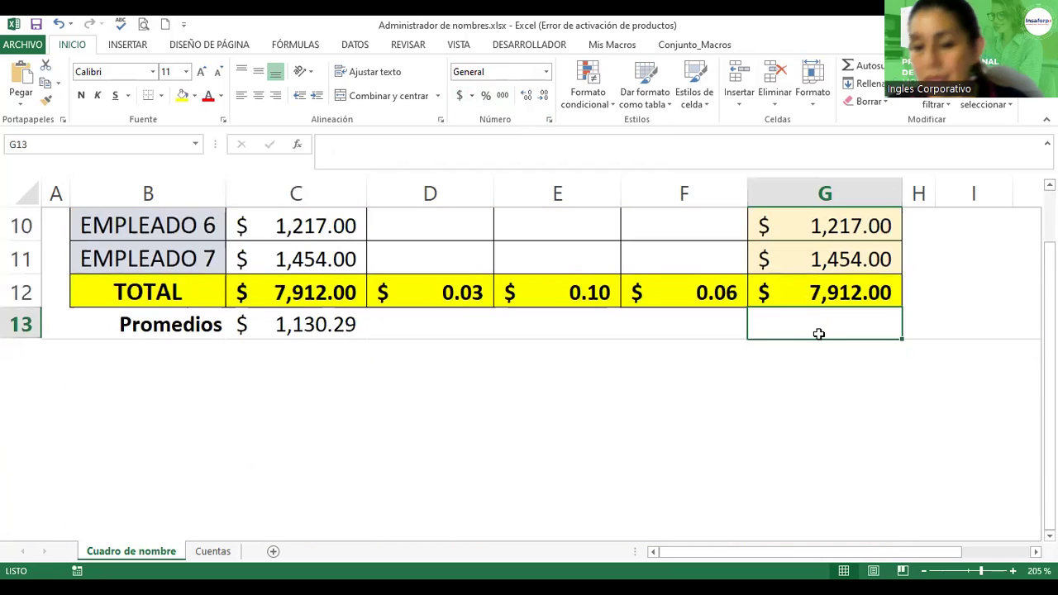
type("=")
type("p")
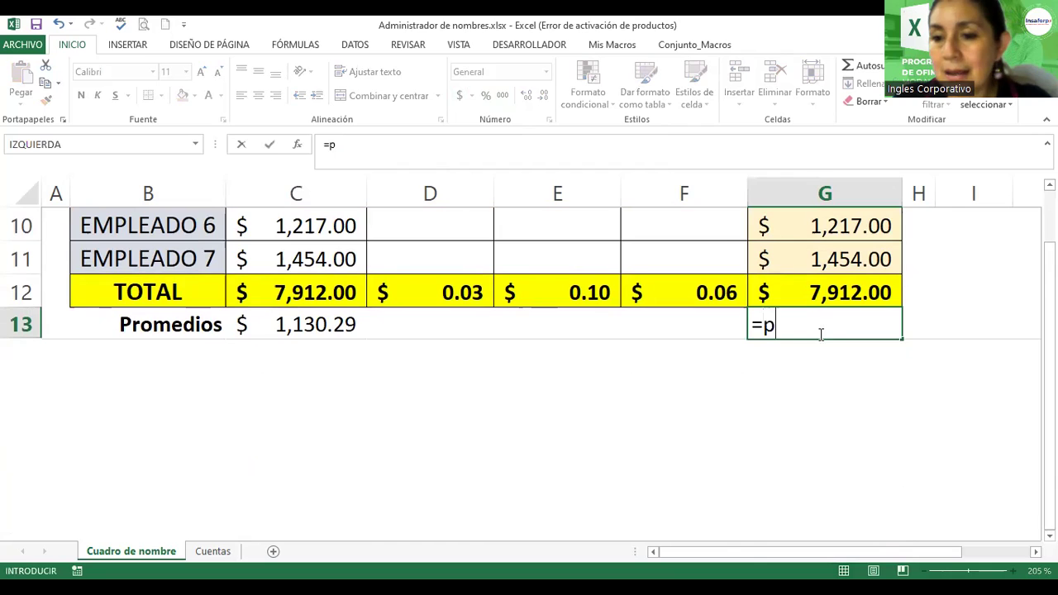
type("romedio")
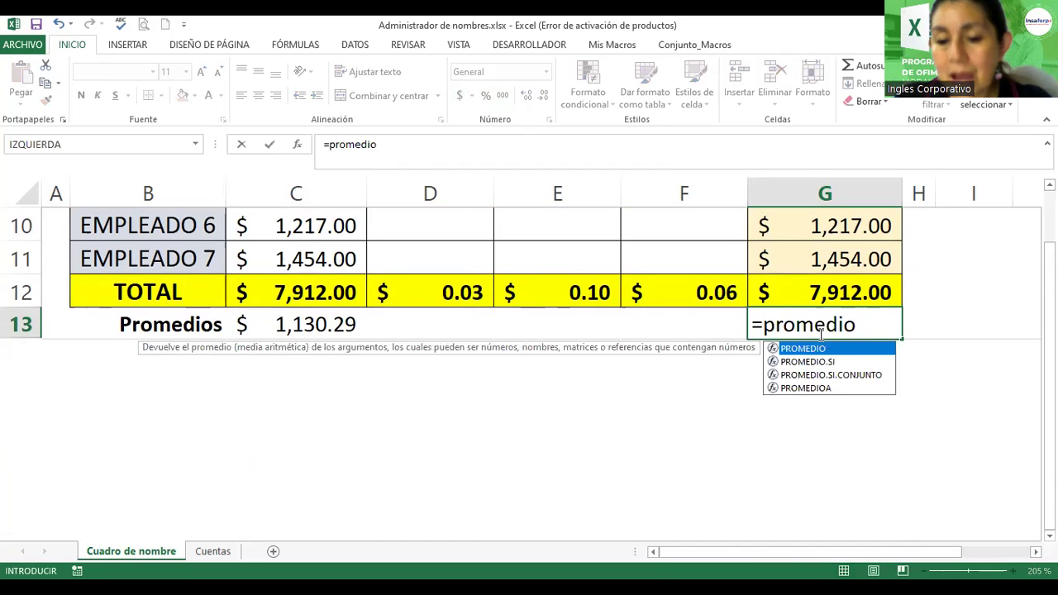
type("(")
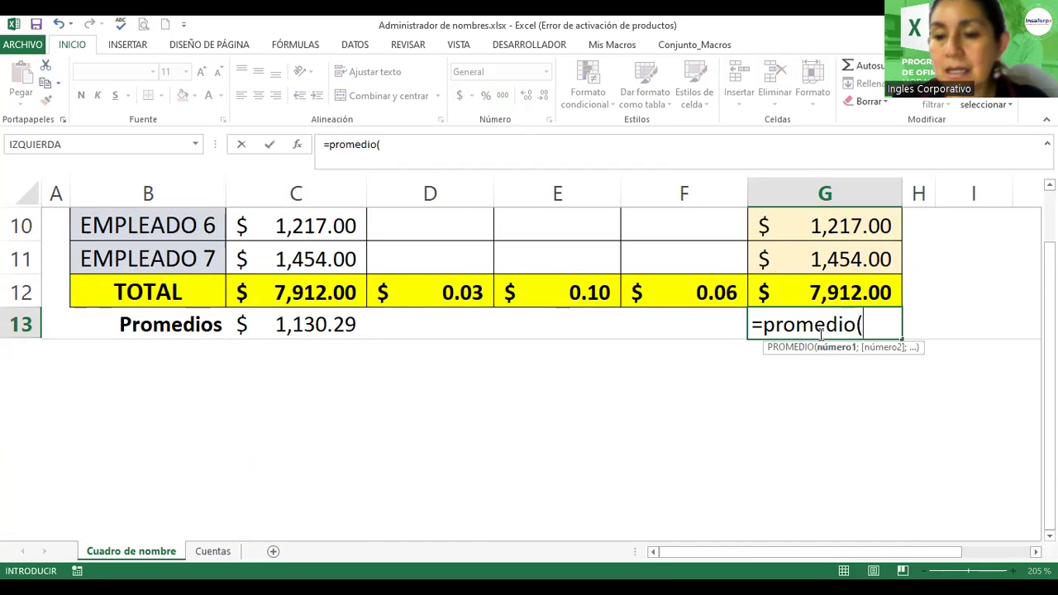
type("suel")
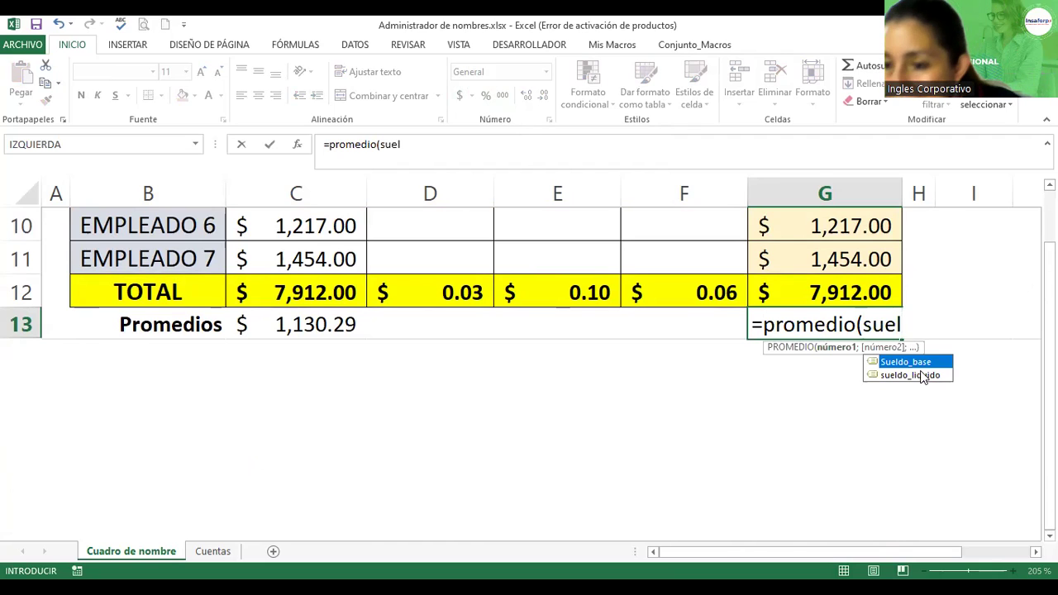
left_click(901, 375)
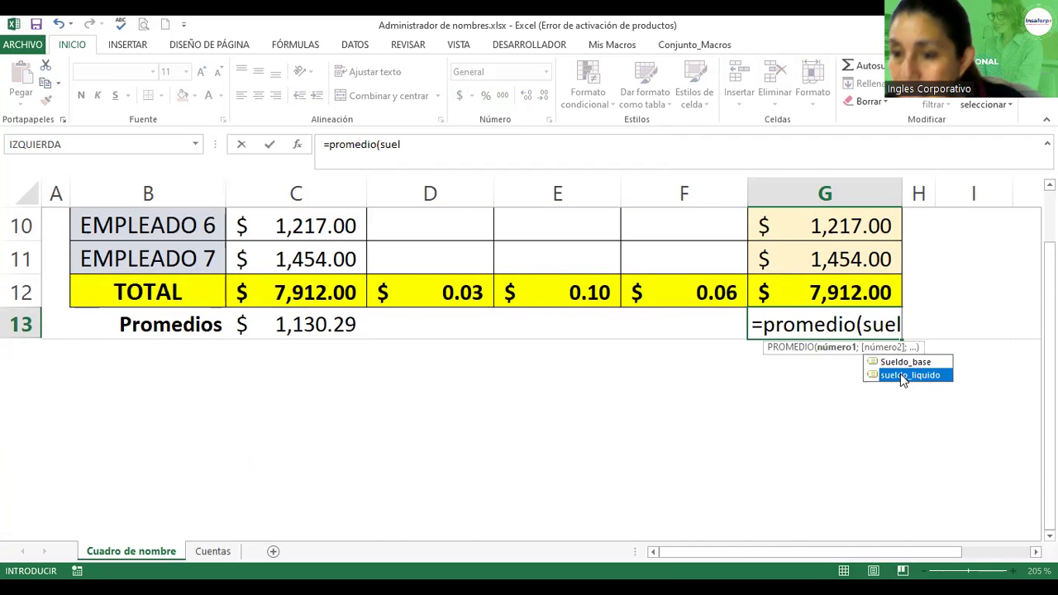
double_click(902, 377)
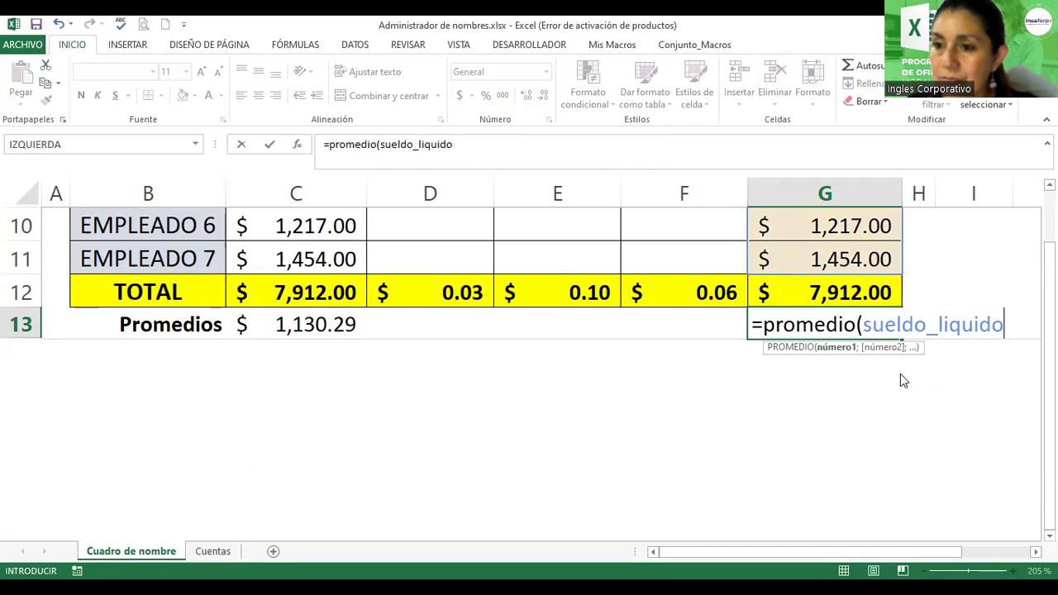
type(")")
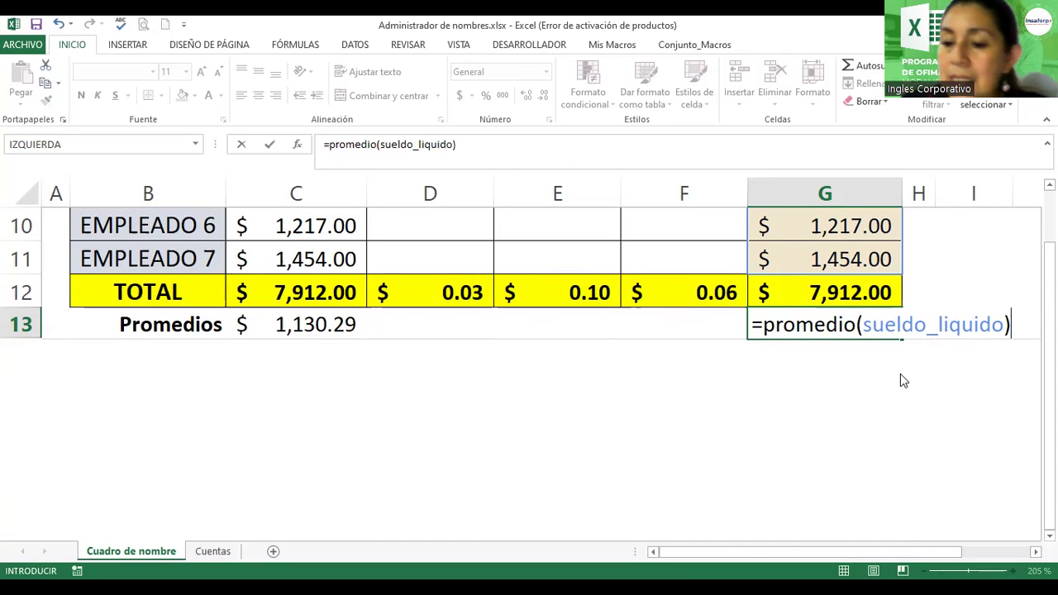
key("ctrl+Return")
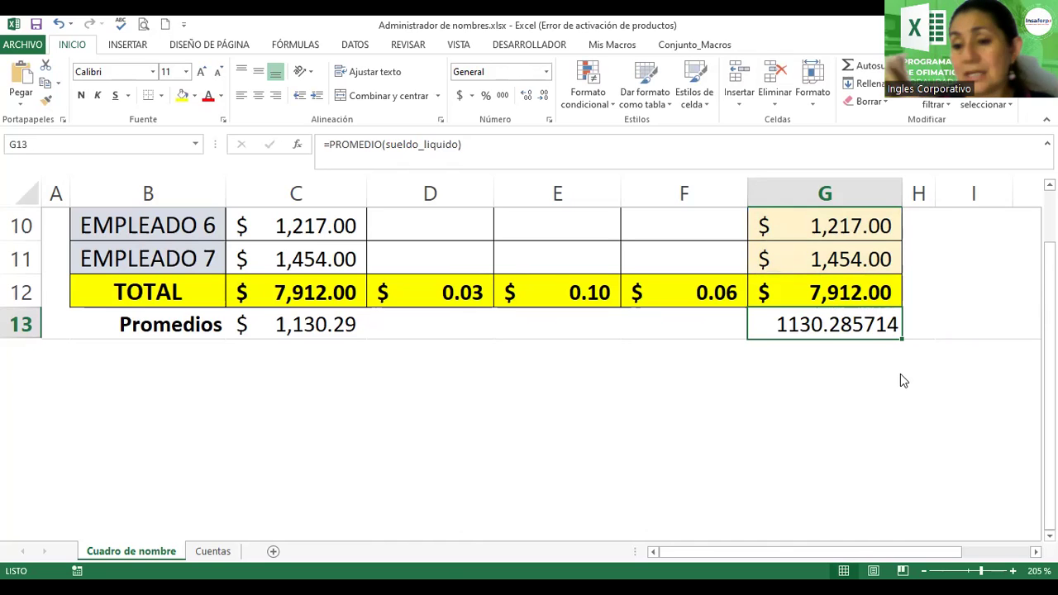
Step: Reduce G13's decimals three times and apply Accounting format, showing $1,130.29
left_click(543, 97)
left_click(543, 98)
left_click(543, 98)
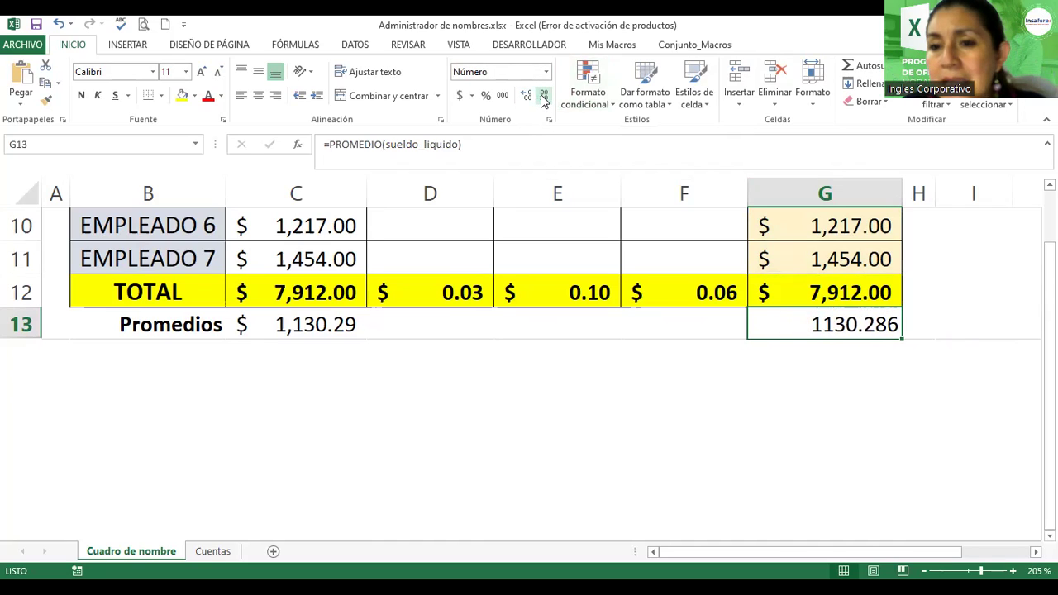
left_click(460, 95)
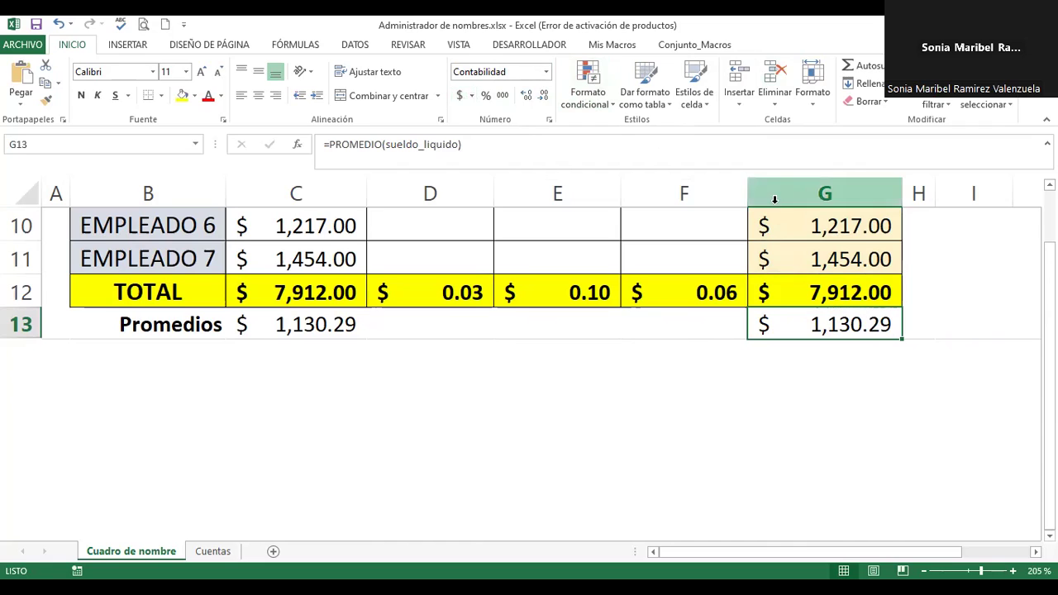
Step: Zoom out to see the whole payroll table and select B4:G13
left_click(702, 294)
scroll(696, 330, "up", 2)
scroll(689, 333, "down", 1)
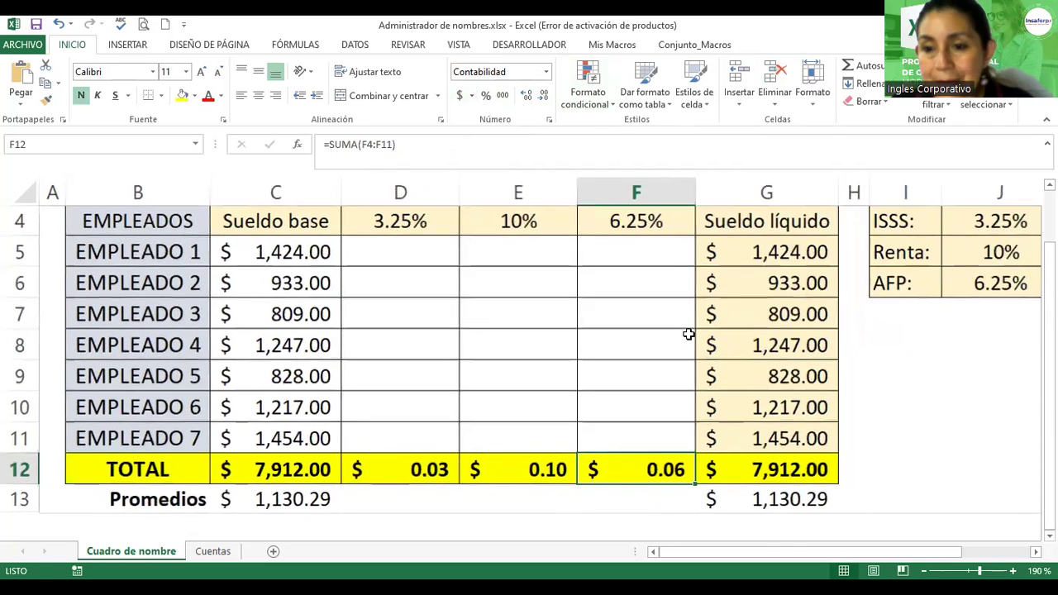
scroll(688, 333, "down", 1)
scroll(688, 333, "down", 1)
scroll(240, 305, "down", 1)
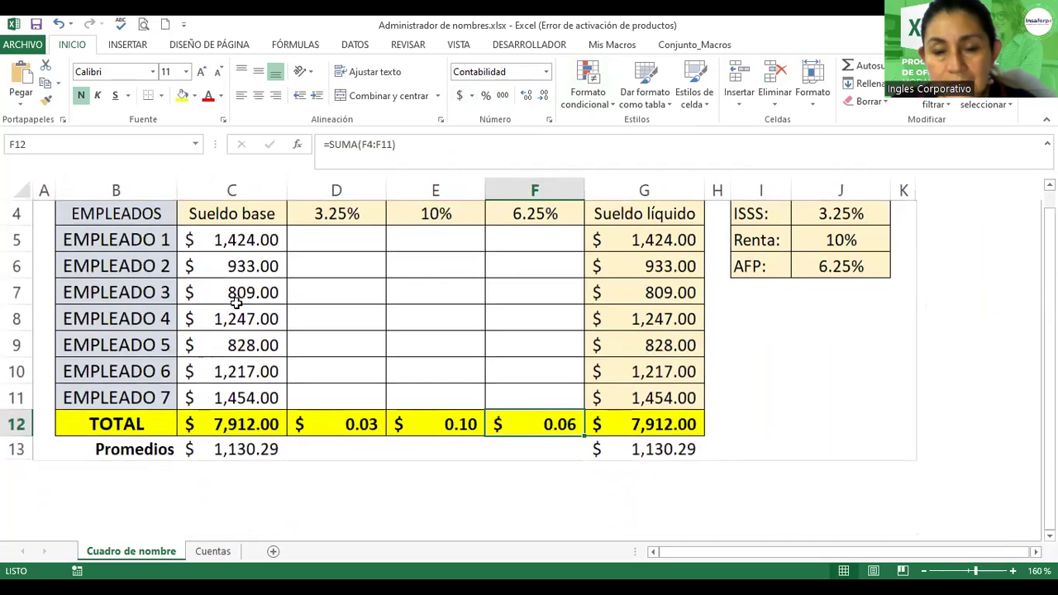
scroll(264, 277, "up", 1)
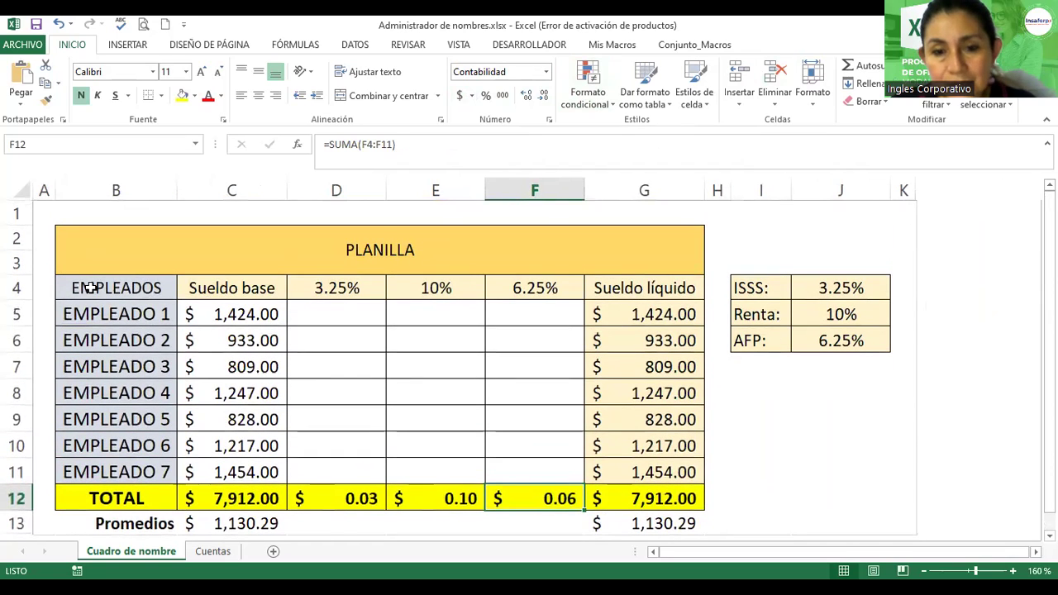
mouse_move(99, 287)
left_mouse_down()
mouse_move(566, 315)
mouse_move(652, 454)
mouse_move(663, 514)
left_mouse_up()
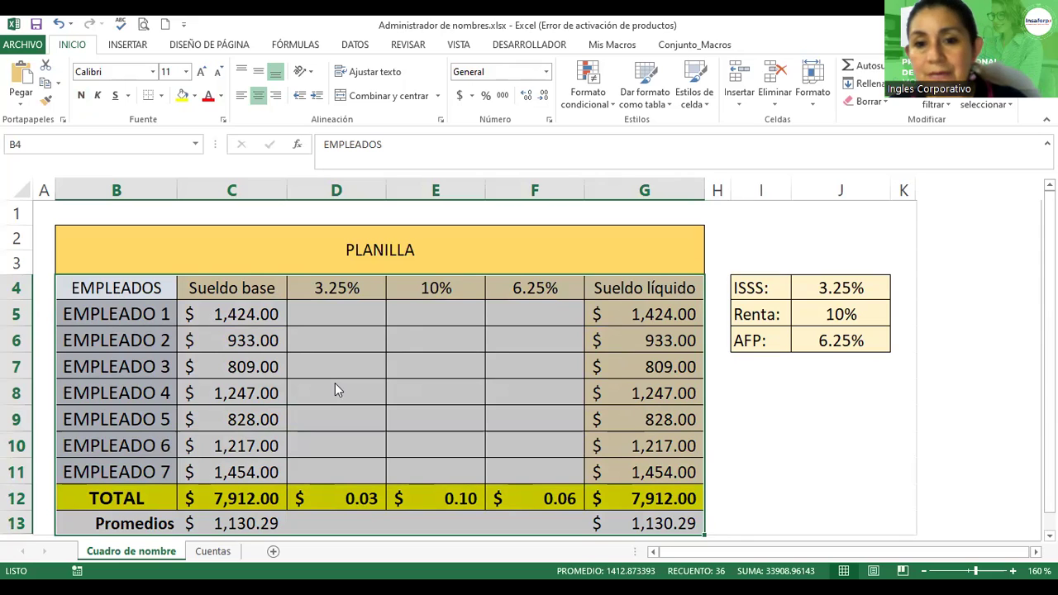
key("ctrl+F3")
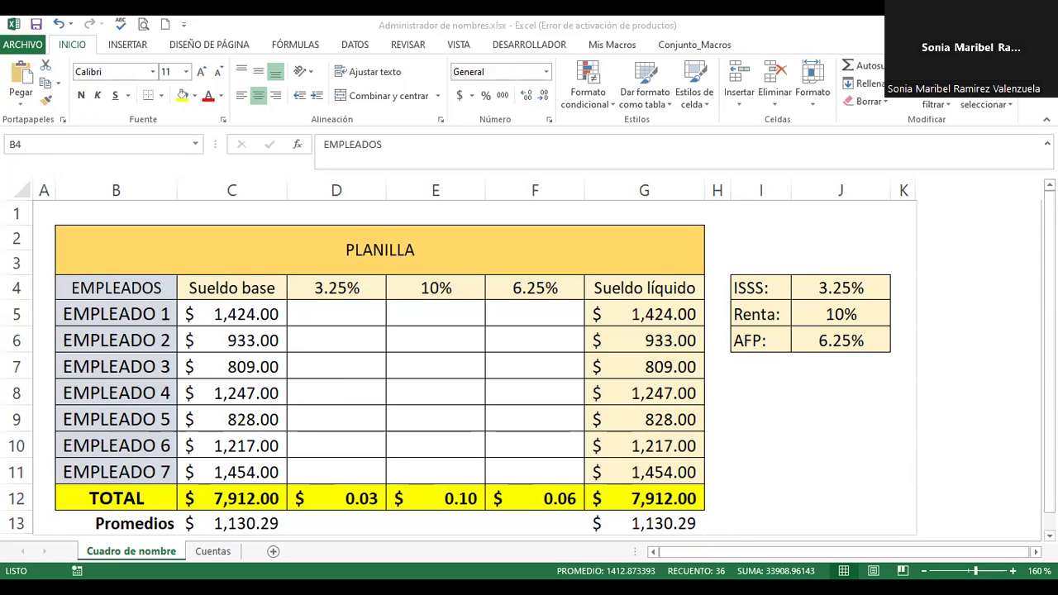
Step: Name the selected range B4:G13 'Planilla' through the Name Box
key("Escape")
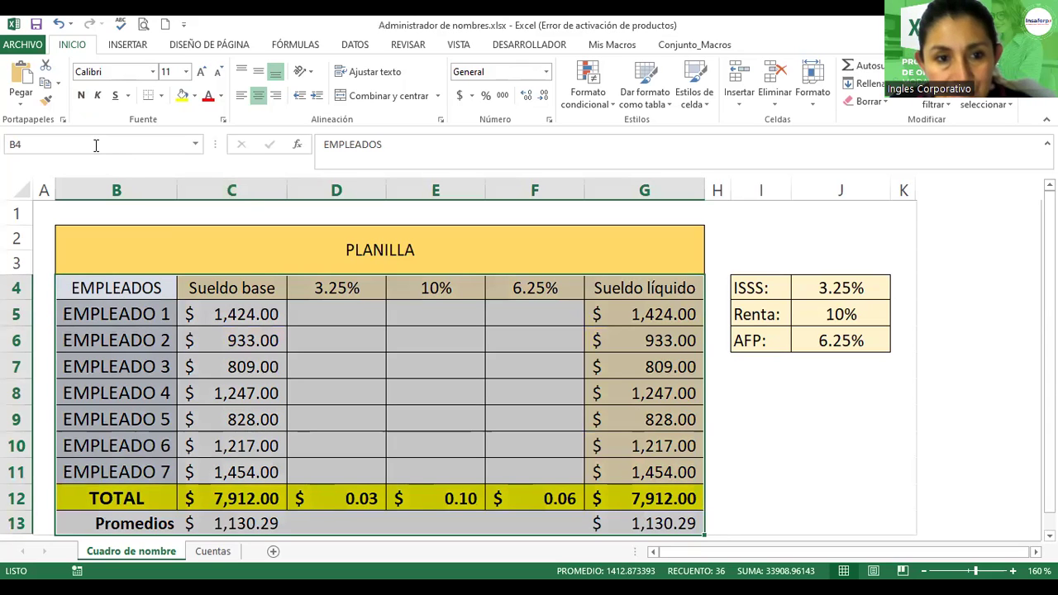
left_click(96, 144)
type("Planilla")
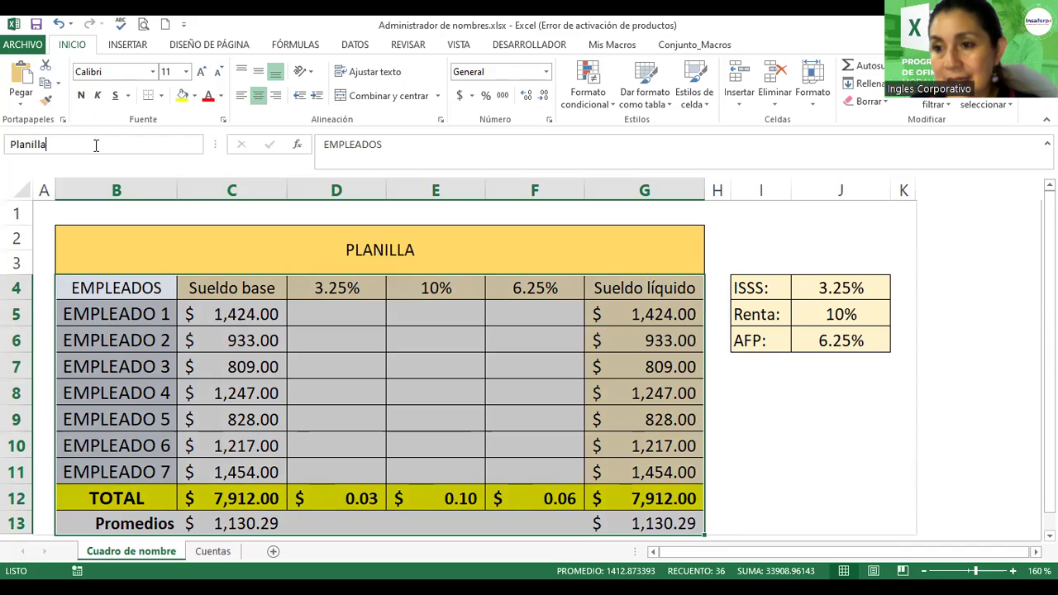
key("Return")
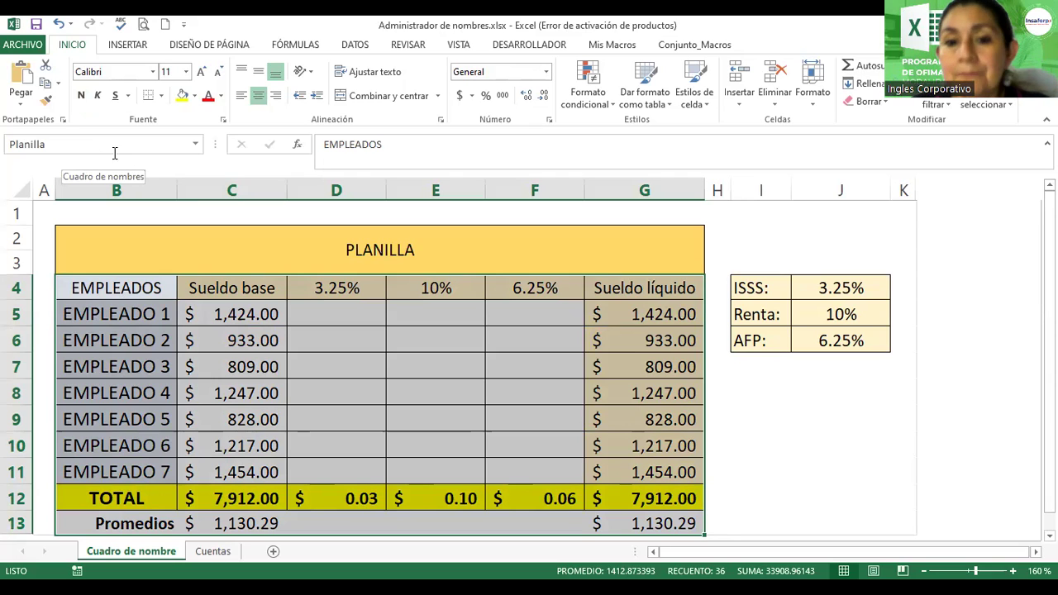
left_click(336, 335)
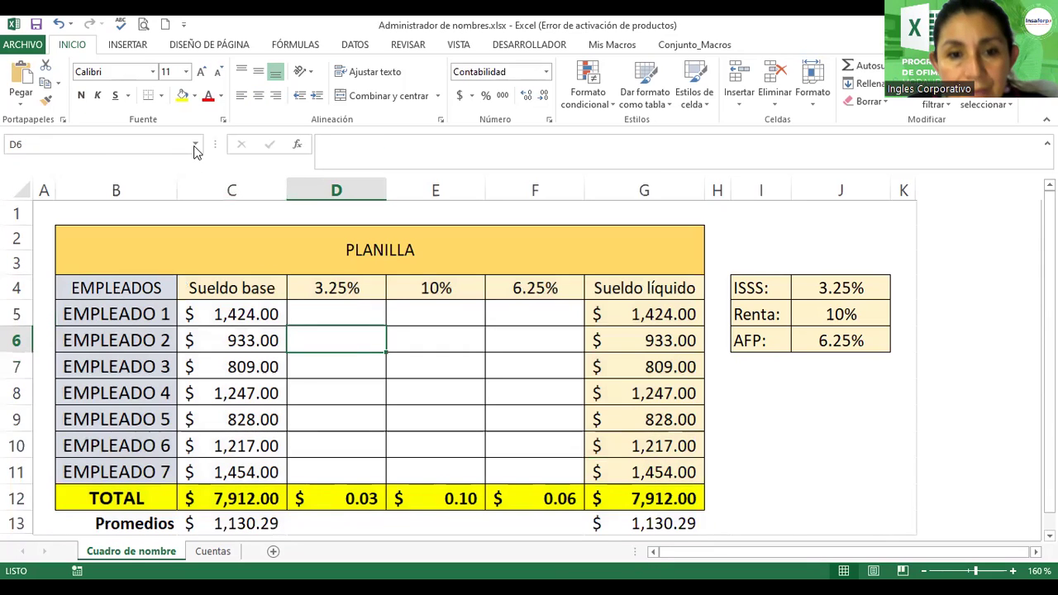
Step: Check that Planilla appears in the Name Box list and selects the table
left_click(196, 146)
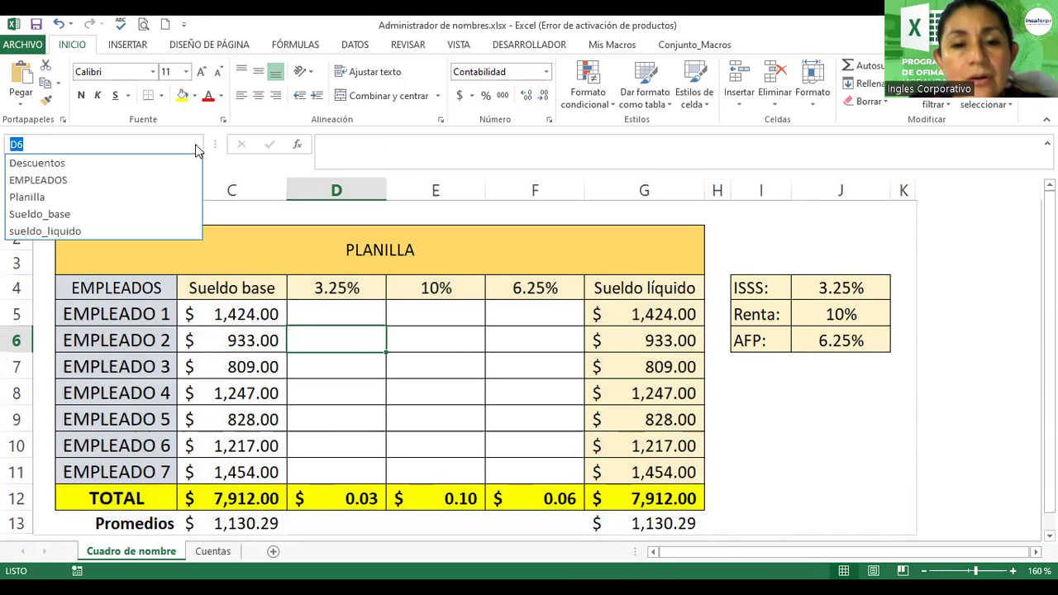
left_click(123, 199)
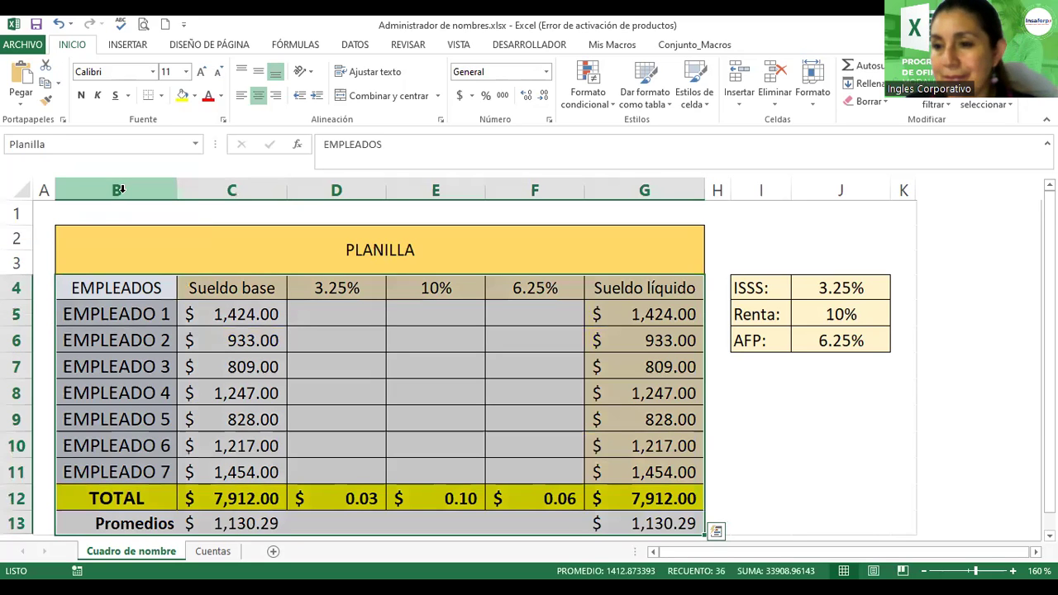
left_click(340, 357)
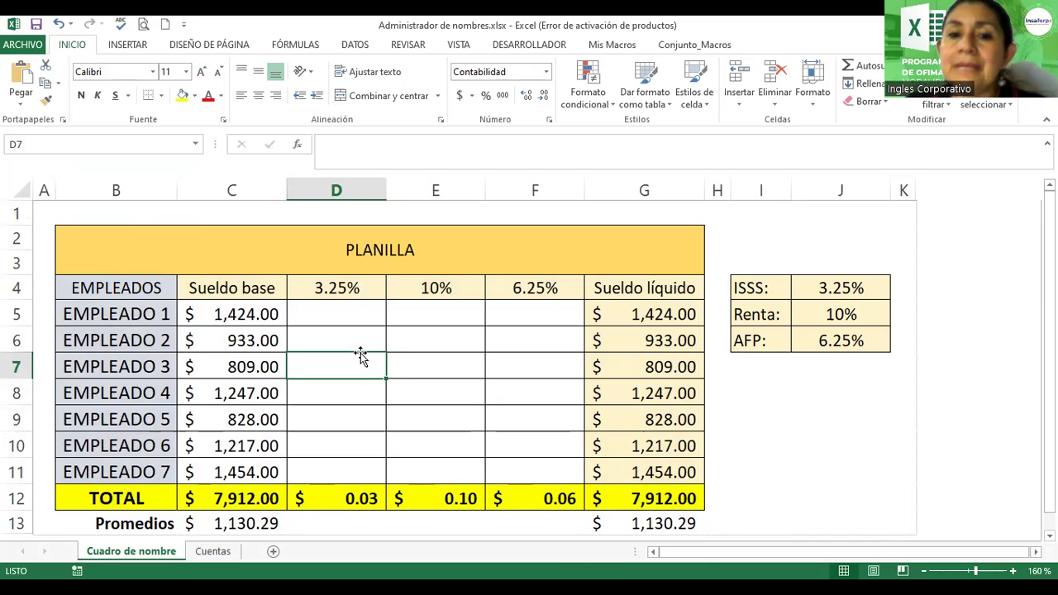
scroll(361, 356, "down", 1)
scroll(361, 356, "up", 1)
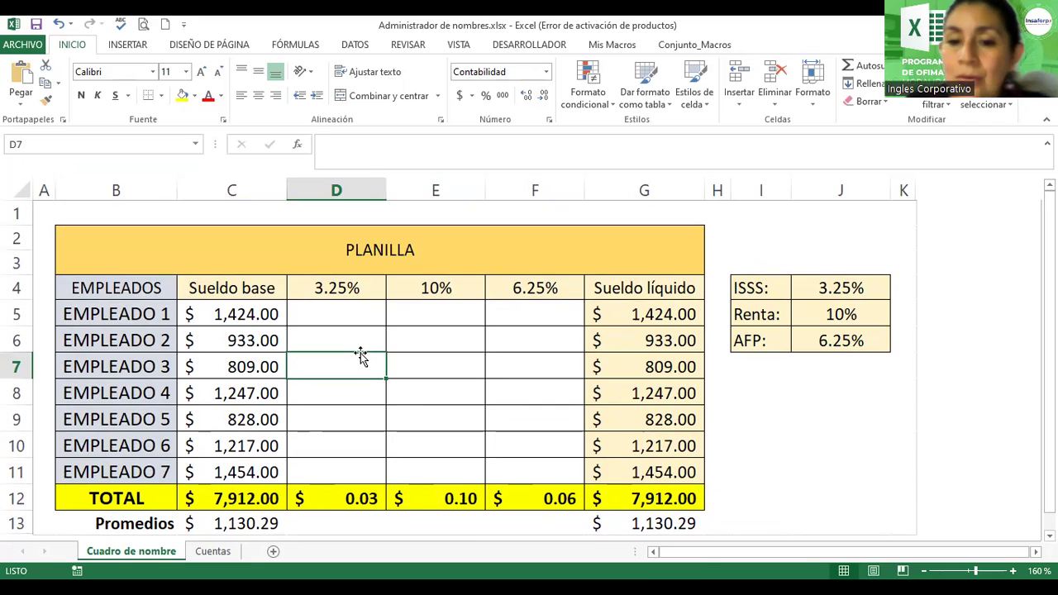
left_click(405, 331)
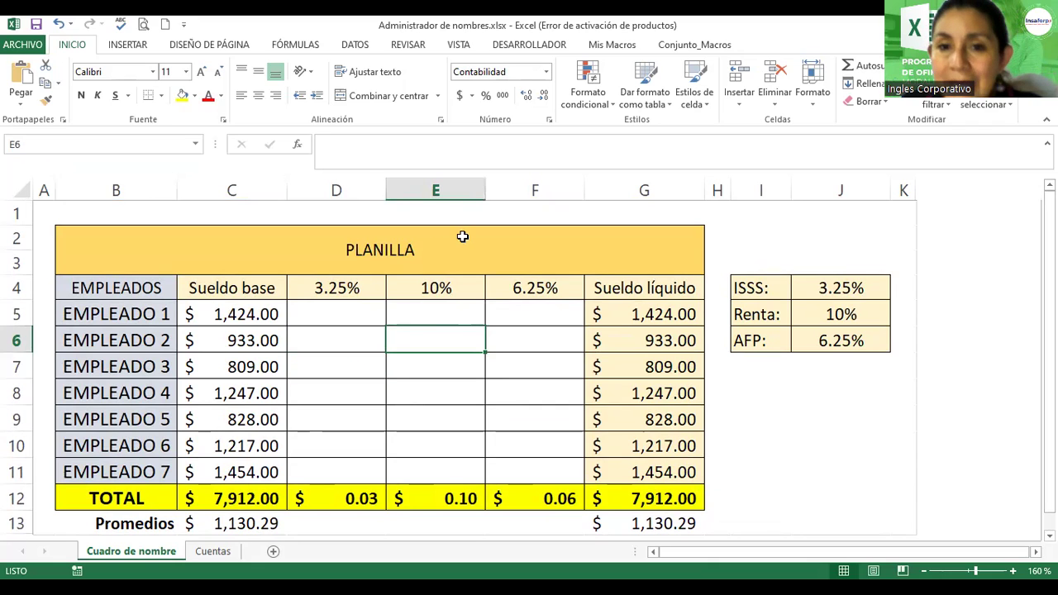
Step: Open the Name Manager, select Planilla ('Cuadro de nombre'!$B$4:$G$13), and widen the Valor column
left_click(302, 46)
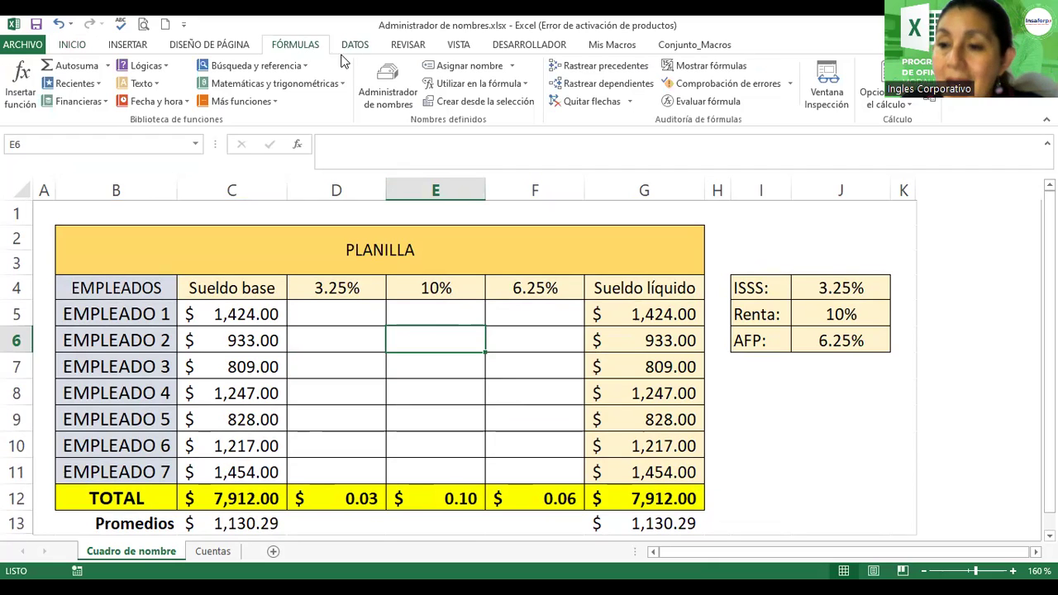
left_click(387, 86)
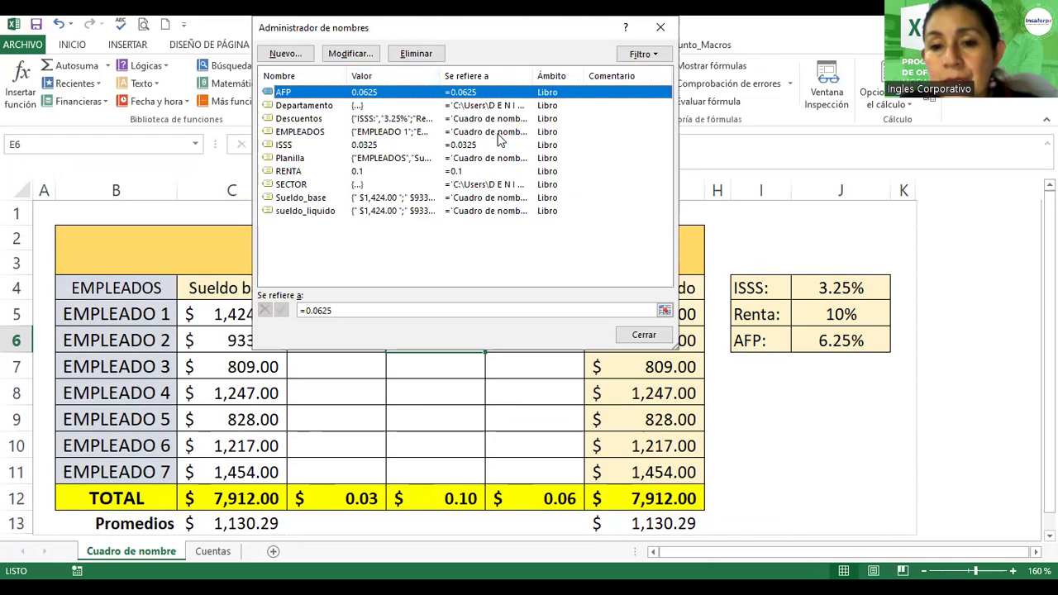
left_click_drag(462, 27, 529, 151)
left_click_drag(413, 199, 465, 192)
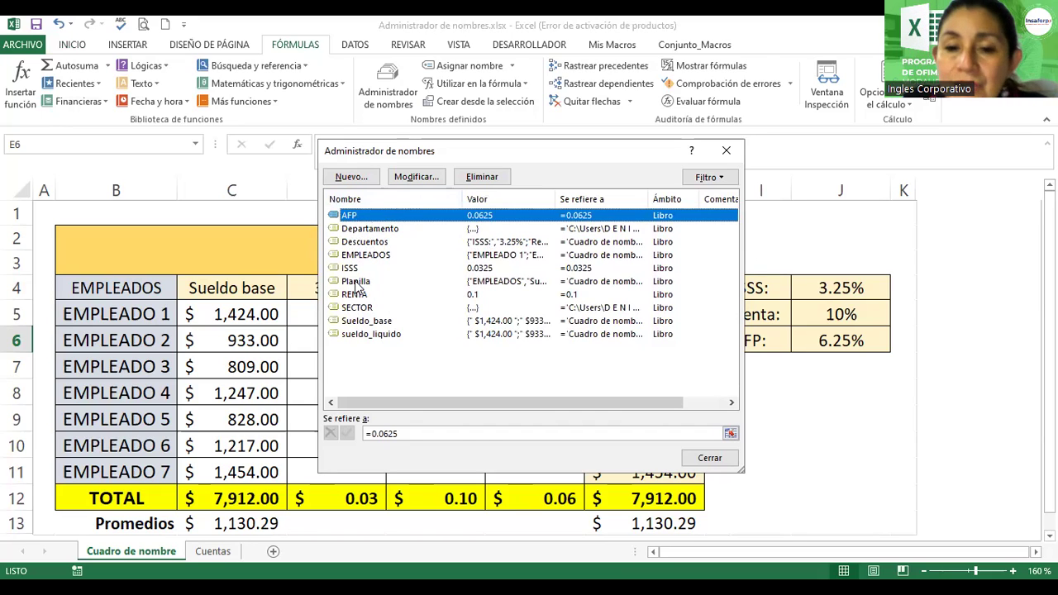
left_click(356, 281)
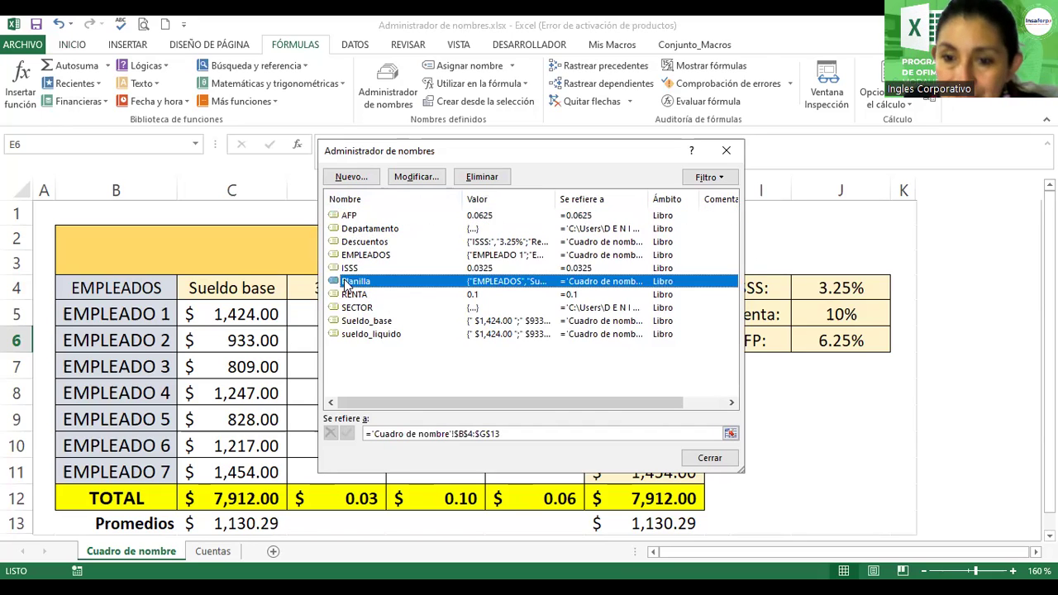
left_click_drag(556, 195, 671, 195)
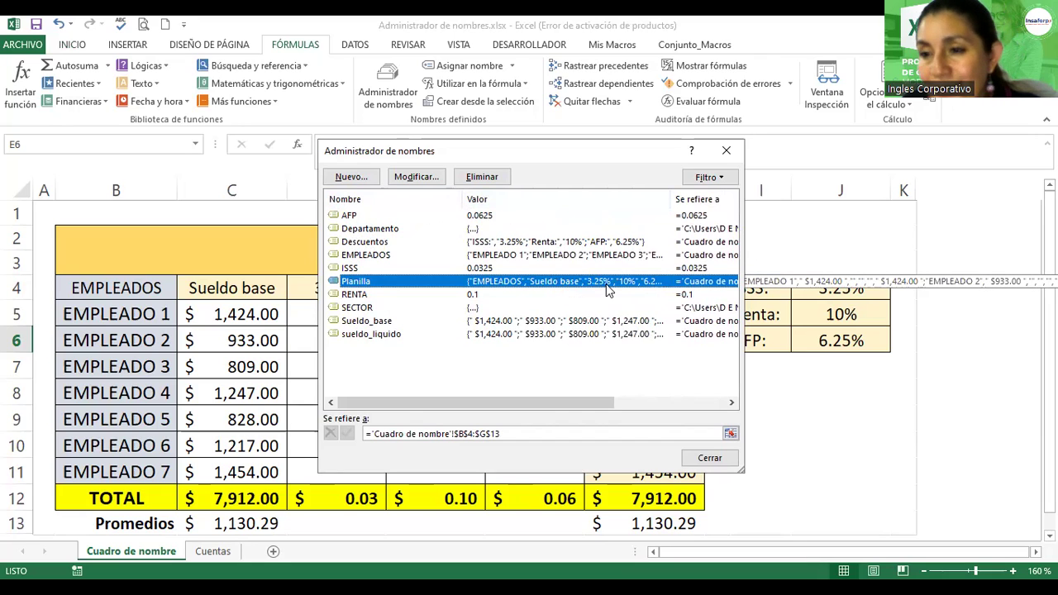
left_click_drag(676, 194, 733, 197)
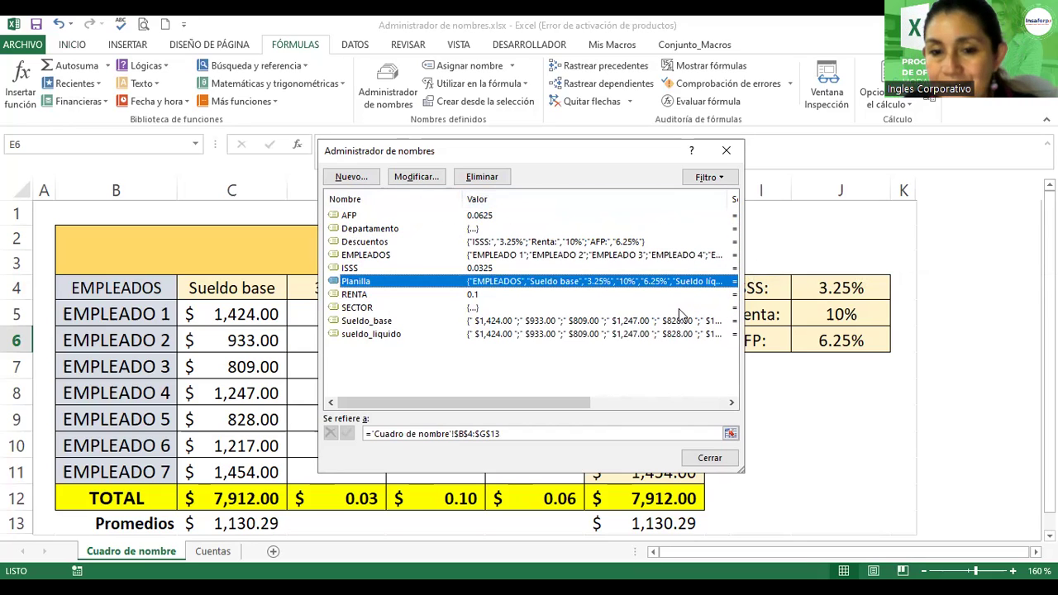
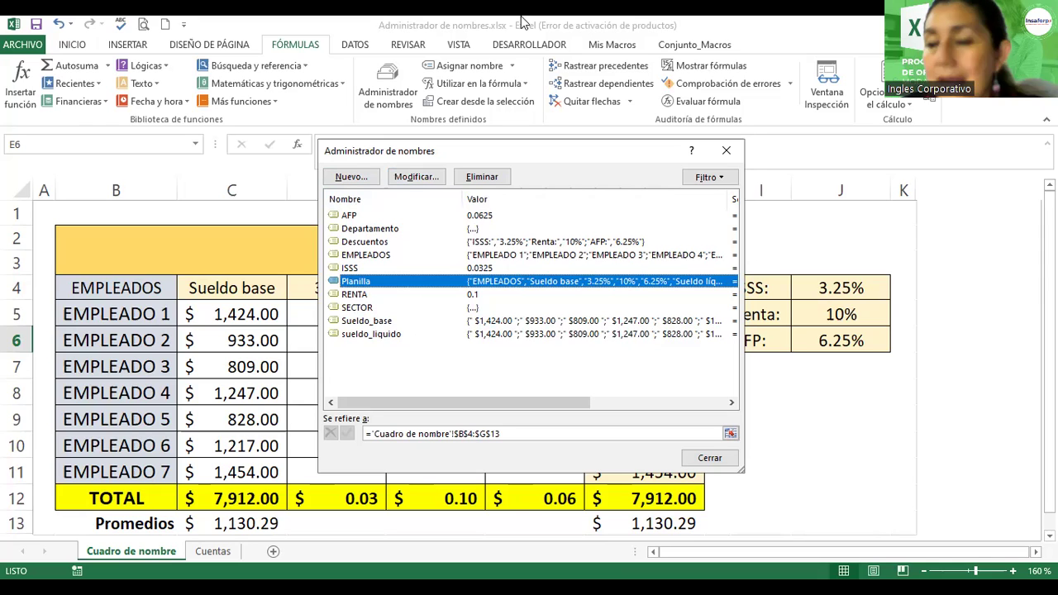
Step: Close the name manager and review the defined names in the Name Box list
left_click(725, 152)
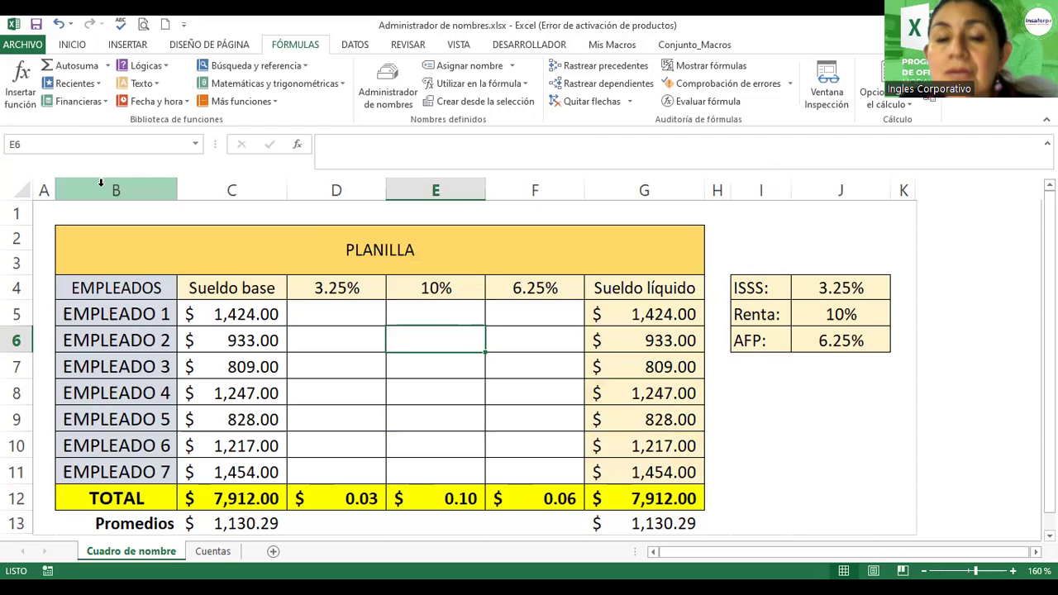
left_click(195, 144)
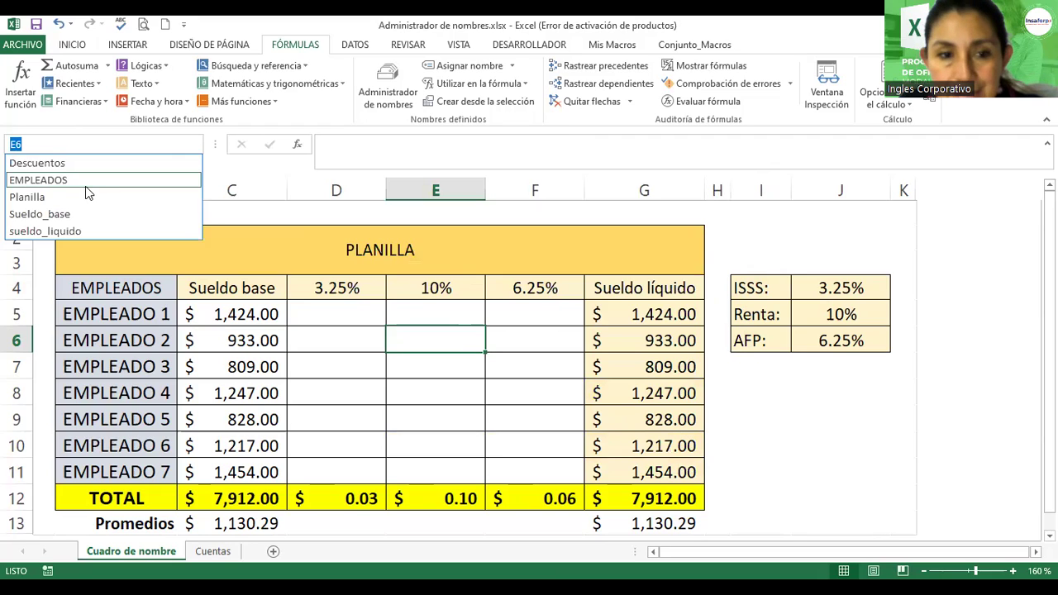
left_click(382, 369)
Step: Inspect the PLANILLA table, selecting C9, the EMPLEADO 1 label and the Promedios label
left_click(179, 412)
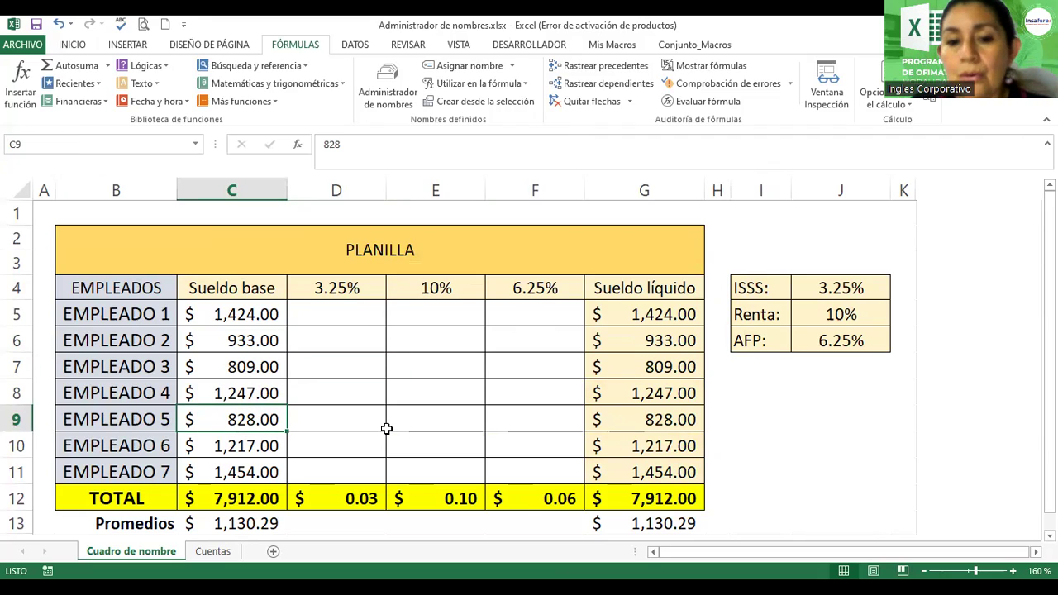
scroll(386, 429, "down", 2)
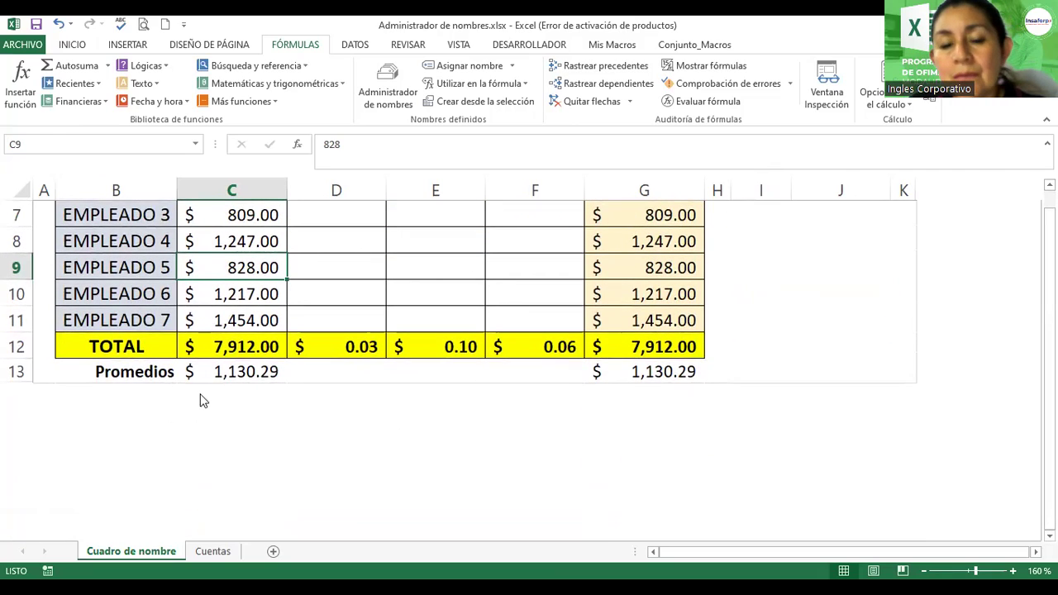
scroll(470, 436, "up", 2)
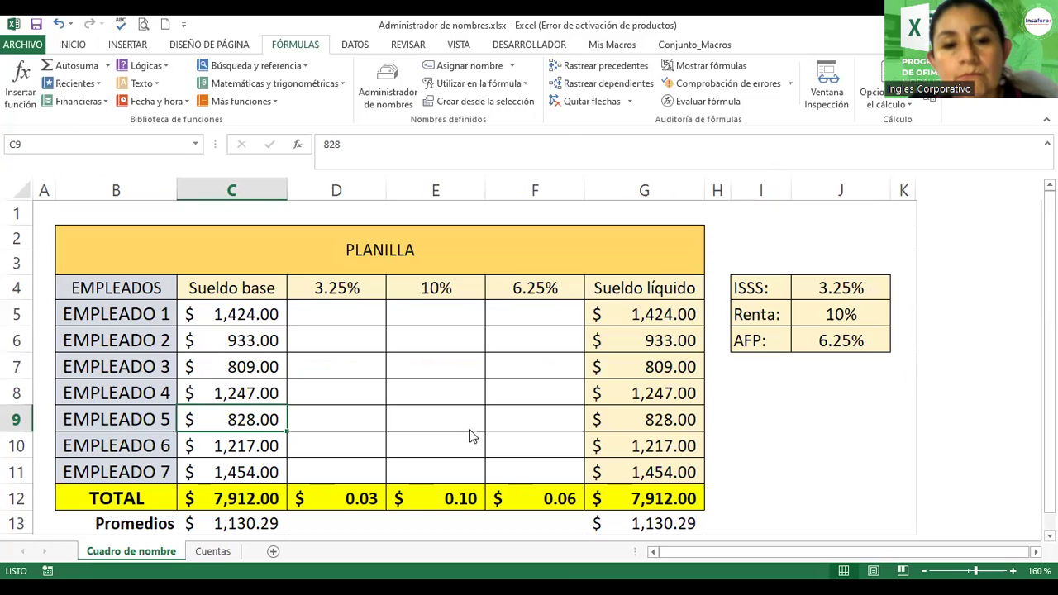
left_click(169, 318)
scroll(168, 318, "down", 2)
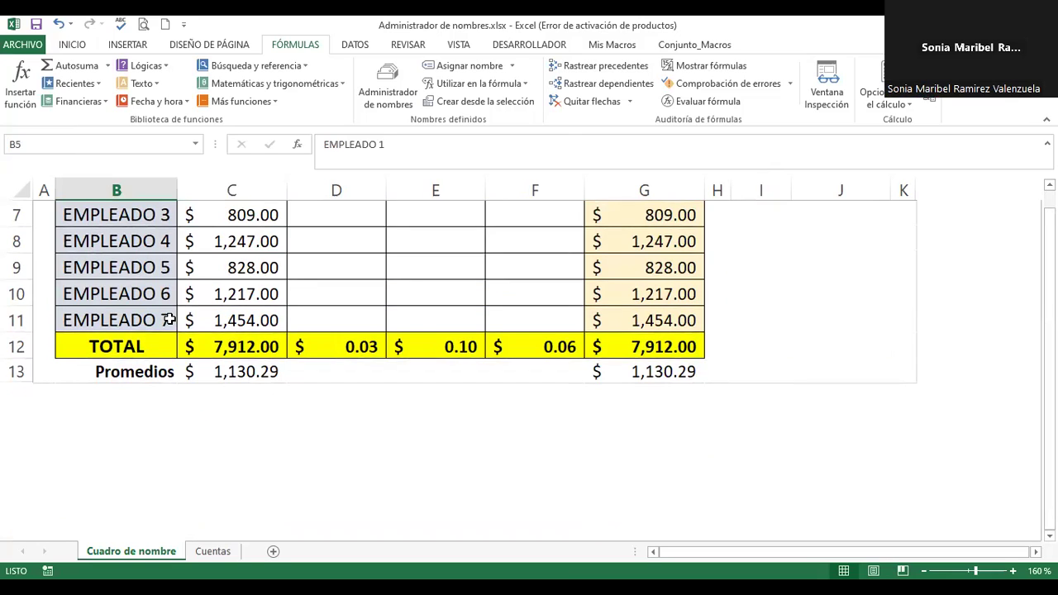
left_click(132, 372)
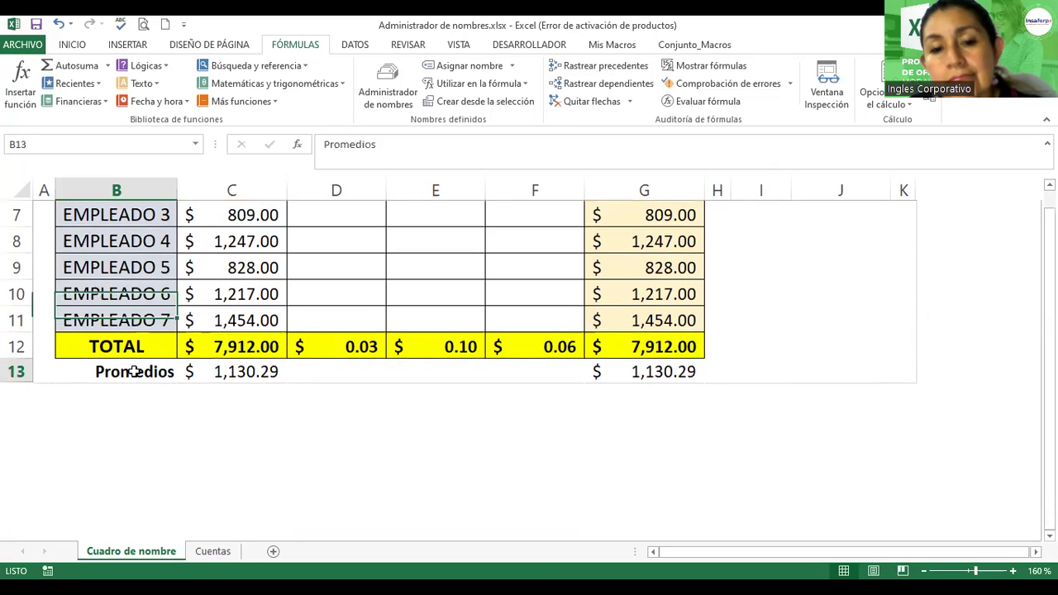
scroll(460, 424, "up", 1)
scroll(460, 424, "up", 1)
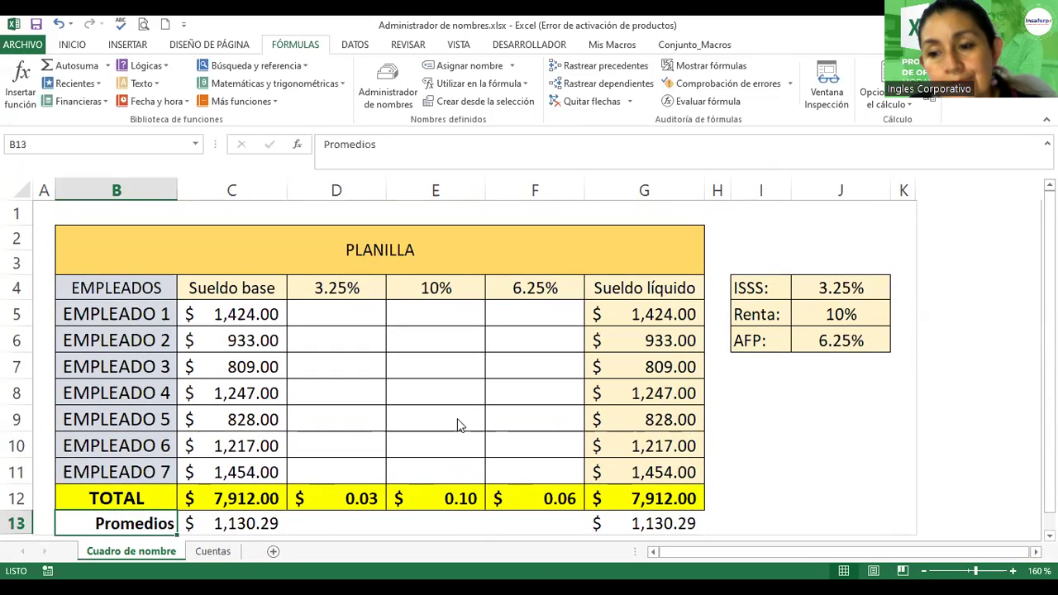
Step: Add a new rate row with label Tardio in I7 and 2% in J7
left_click(767, 390)
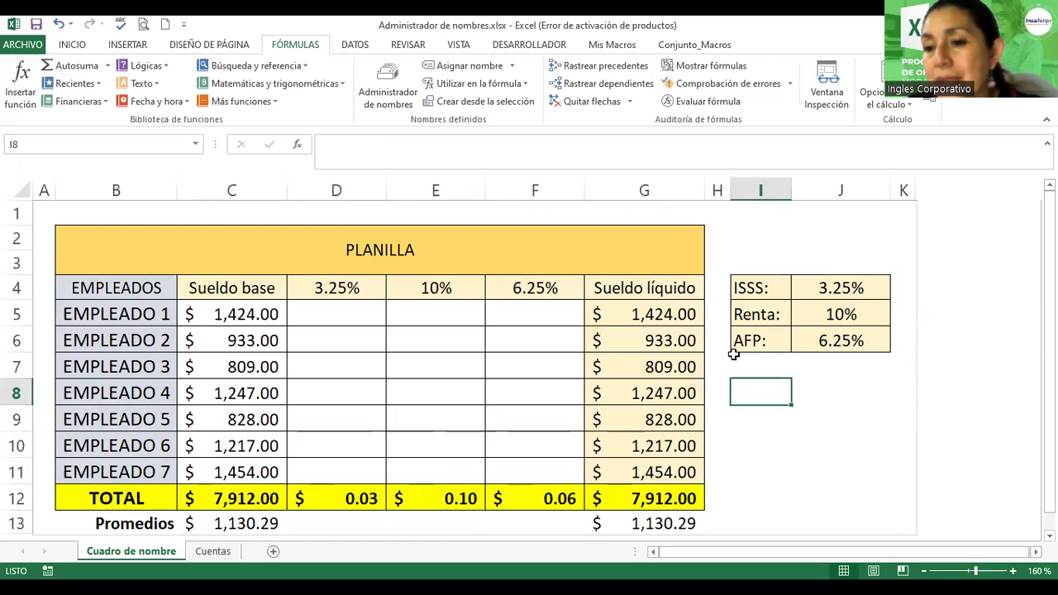
left_click(747, 366)
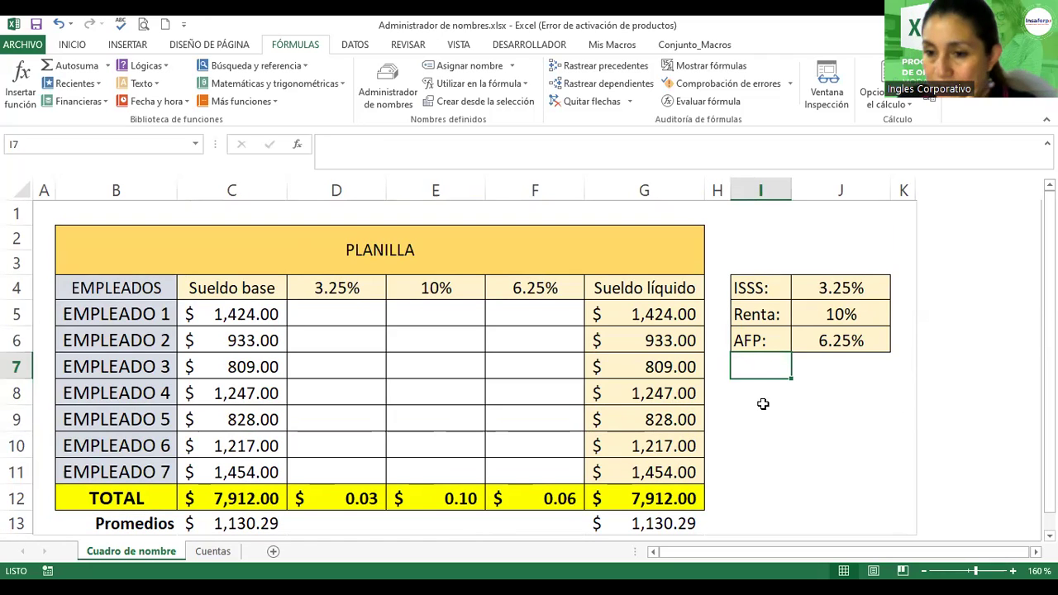
type("Ahorro")
key("Return")
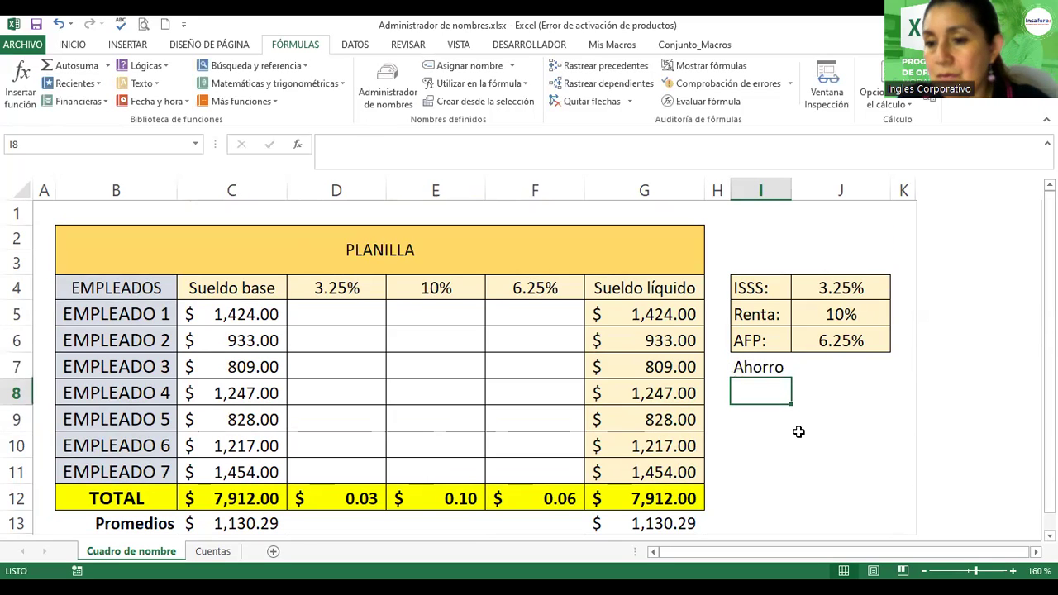
left_click(757, 368)
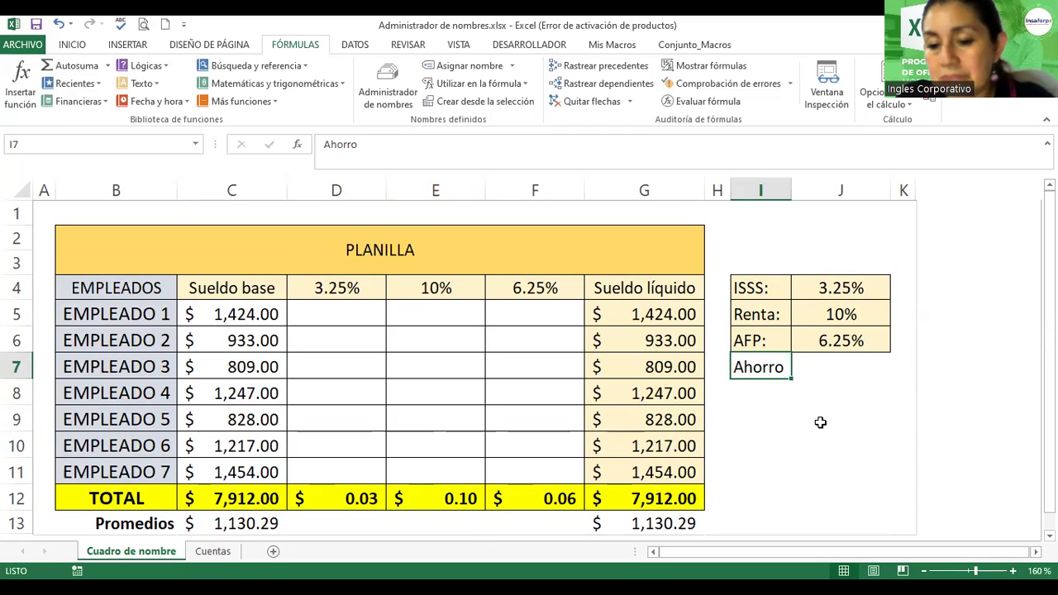
type("Le")
key("BackSpace")
key("BackSpace")
type("Tardio")
key("Return")
left_click(835, 367)
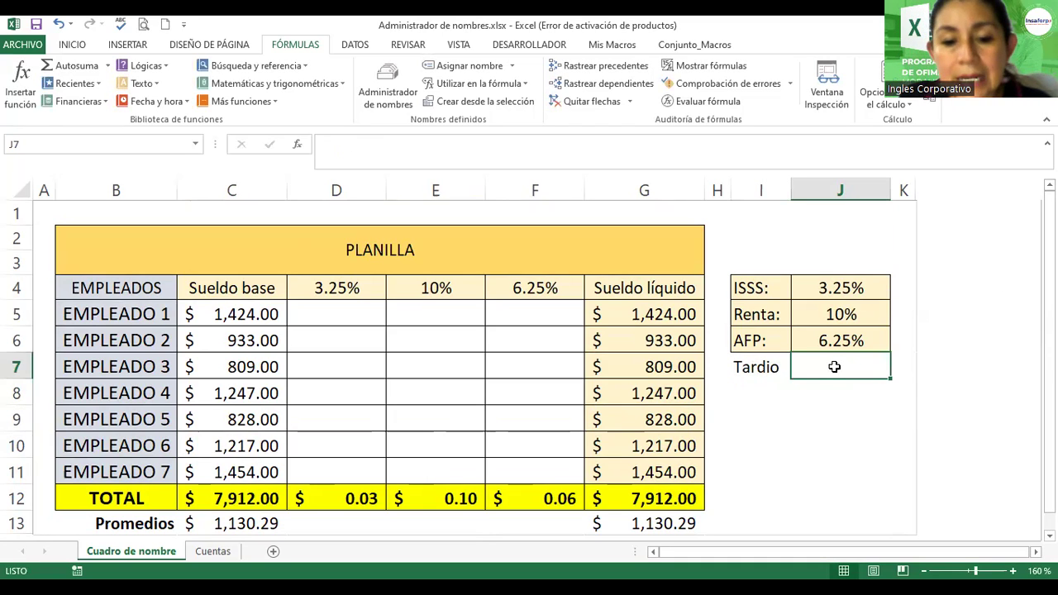
type("2%")
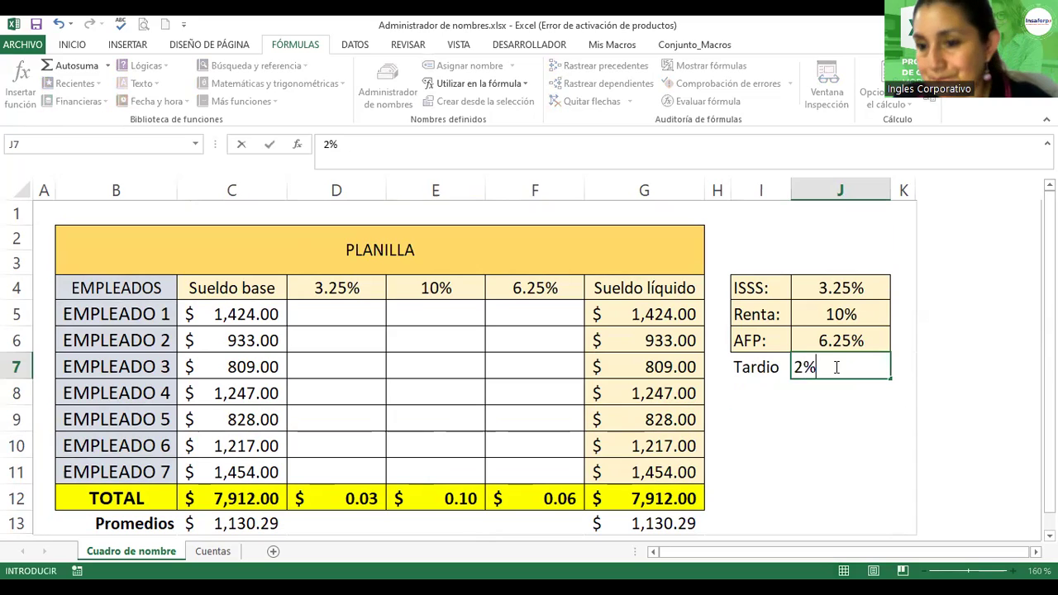
key("Return")
Step: Select Descuentos from the Name Box to see its I4:J6 range
left_click(845, 340)
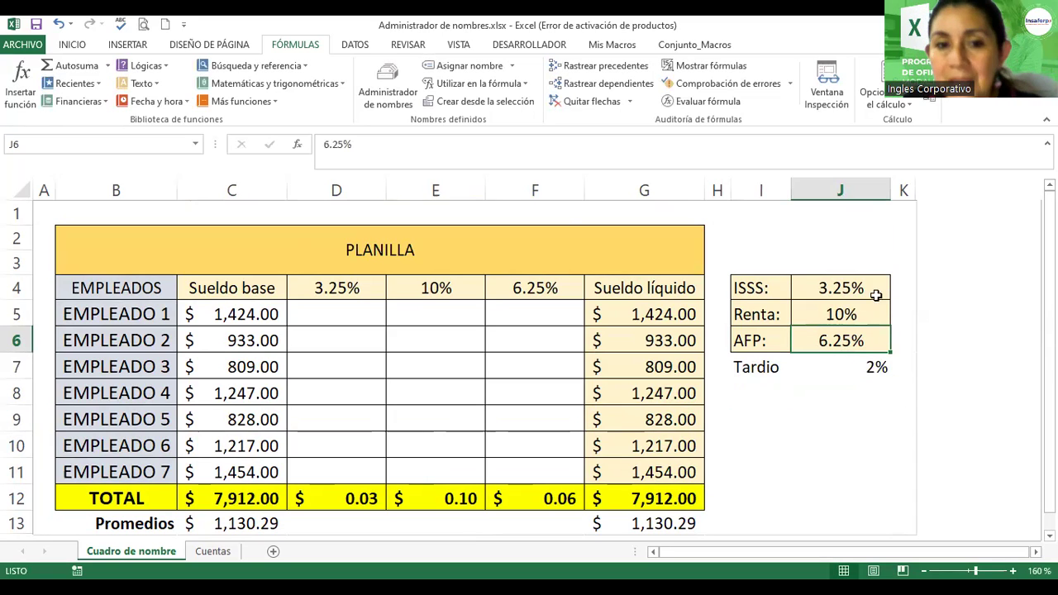
left_click(196, 145)
left_click(150, 169)
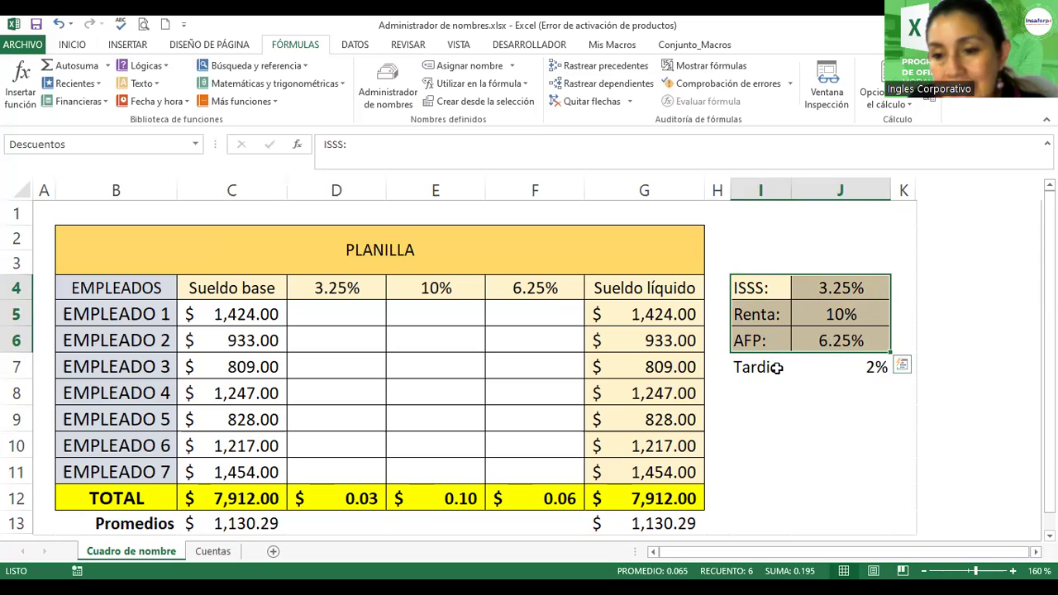
left_click(812, 321)
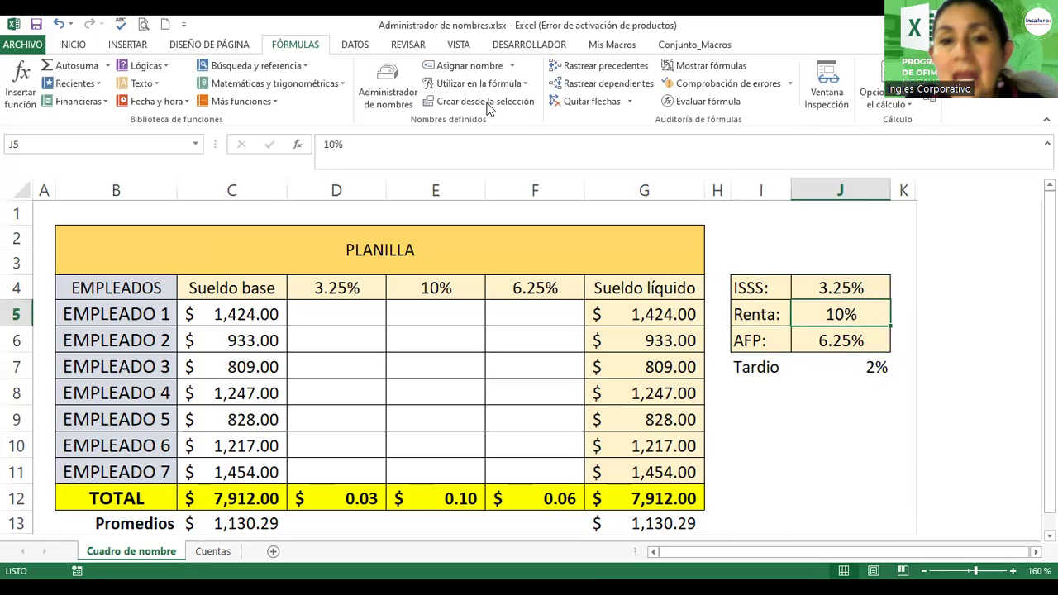
Step: In the name manager, check which range the Descuentos name refers to
left_click(392, 74)
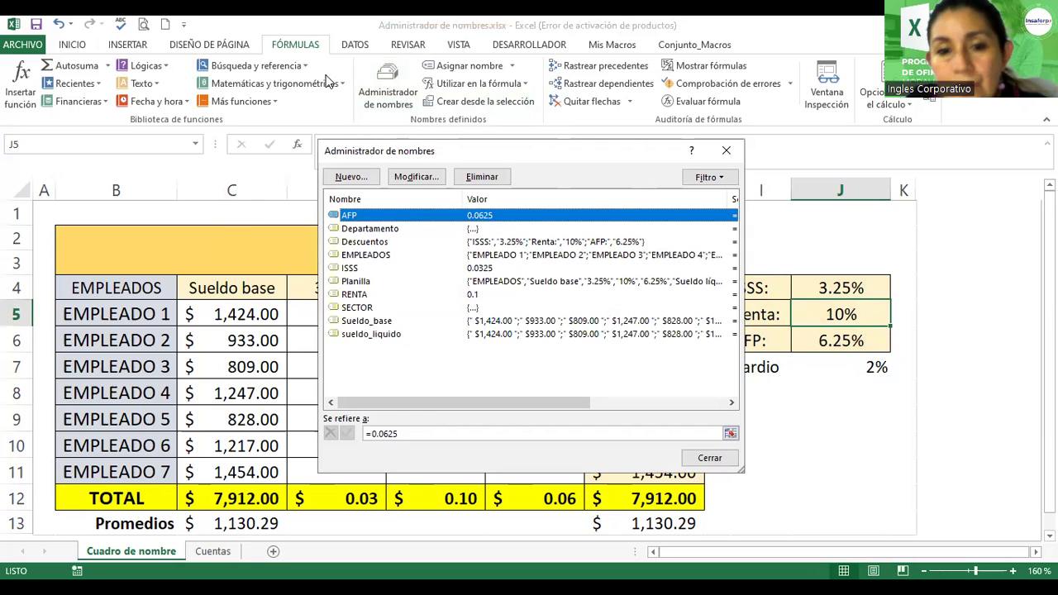
left_click_drag(442, 151, 326, 80)
left_click(242, 171)
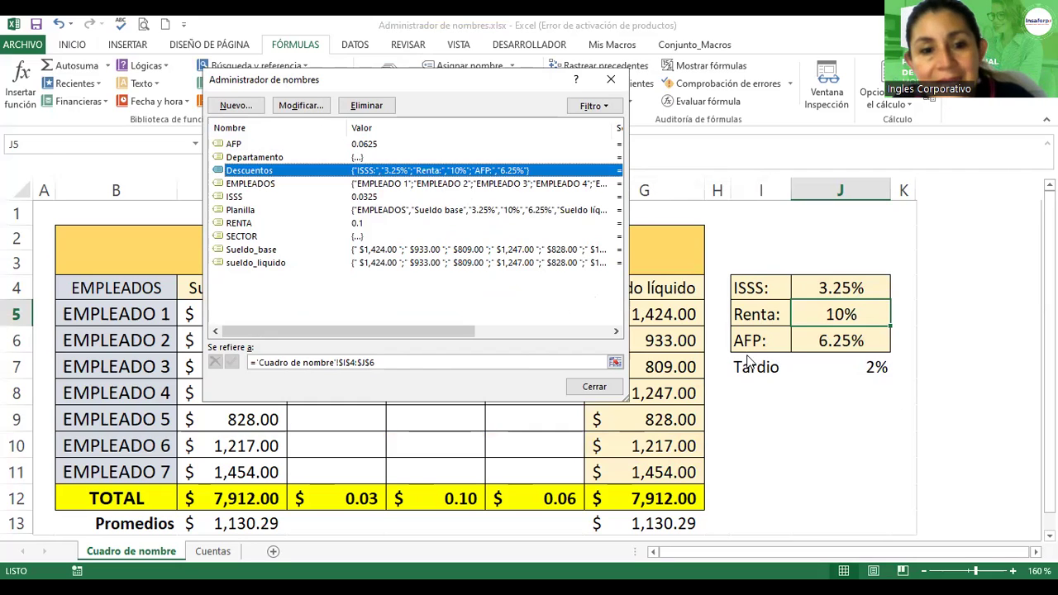
left_click_drag(494, 73, 547, 473)
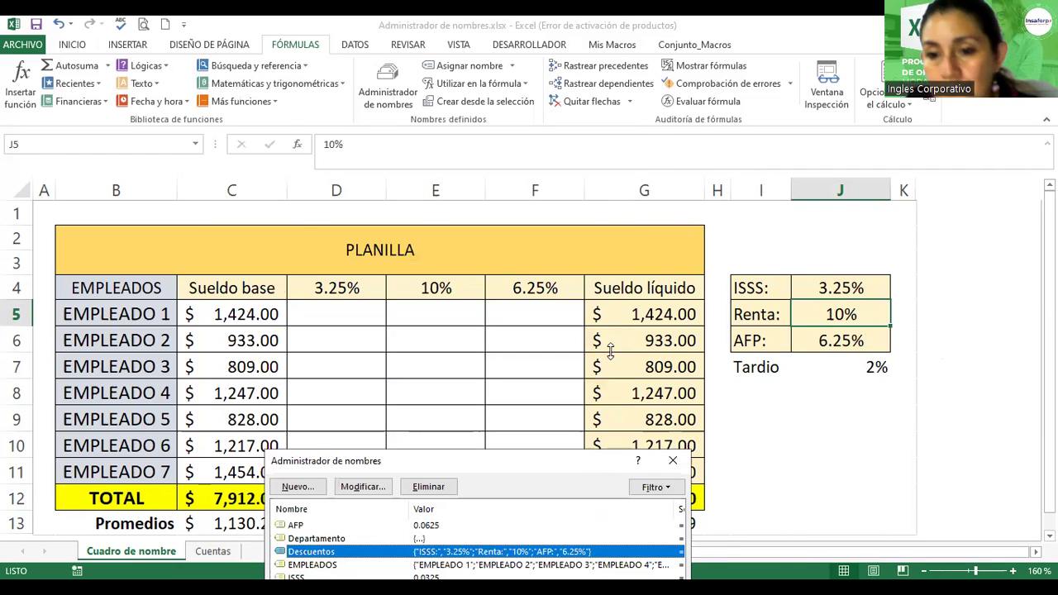
left_click_drag(609, 350, 609, 509)
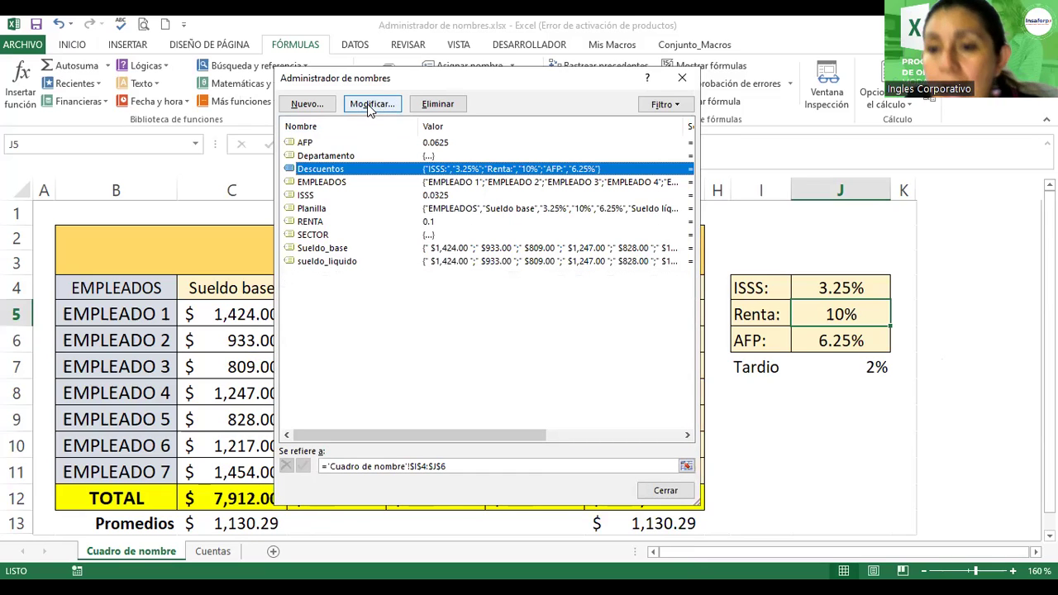
Step: Redefine Descuentos to refer to I4:J7, including the Tardio 2% row
left_click(369, 108)
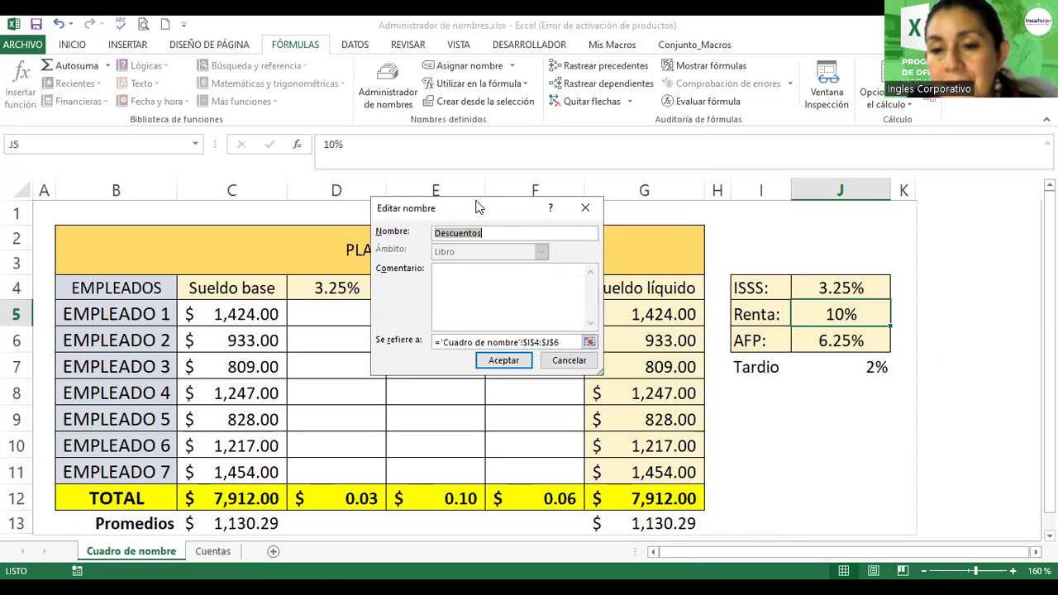
left_click_drag(476, 207, 538, 217)
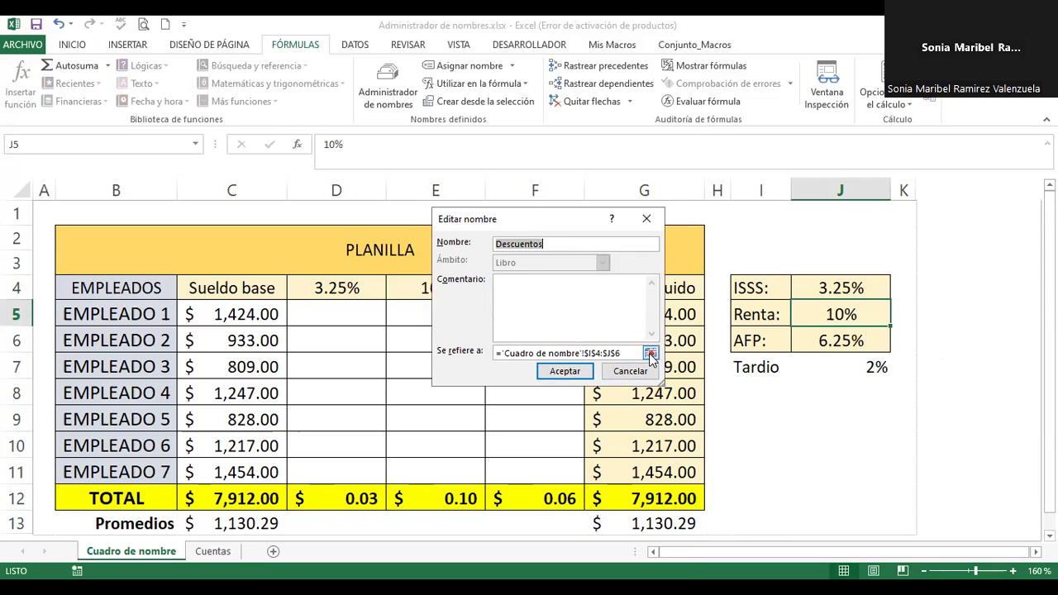
left_click(651, 354)
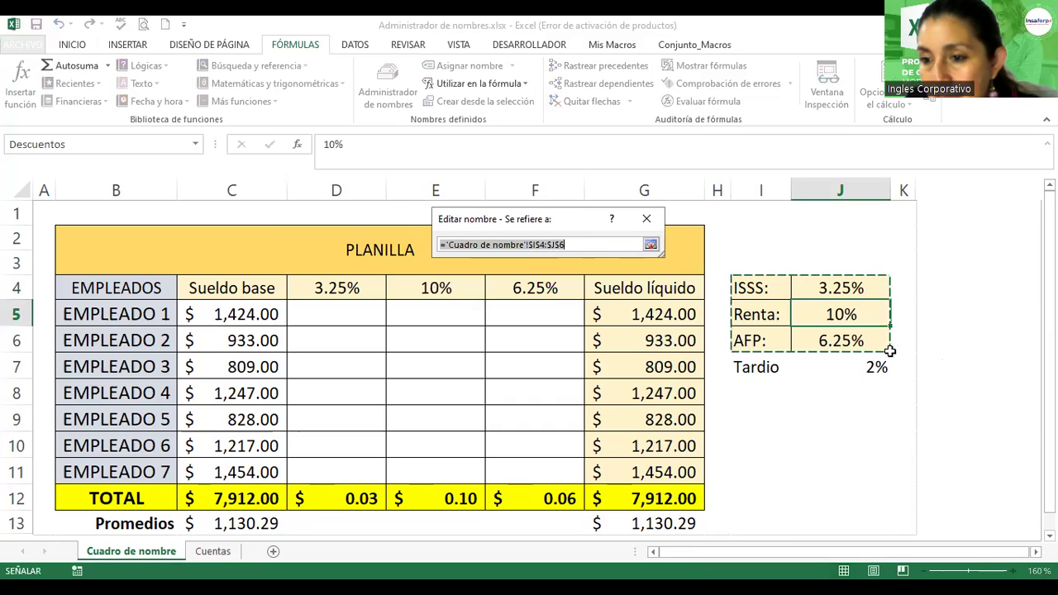
left_click(752, 287)
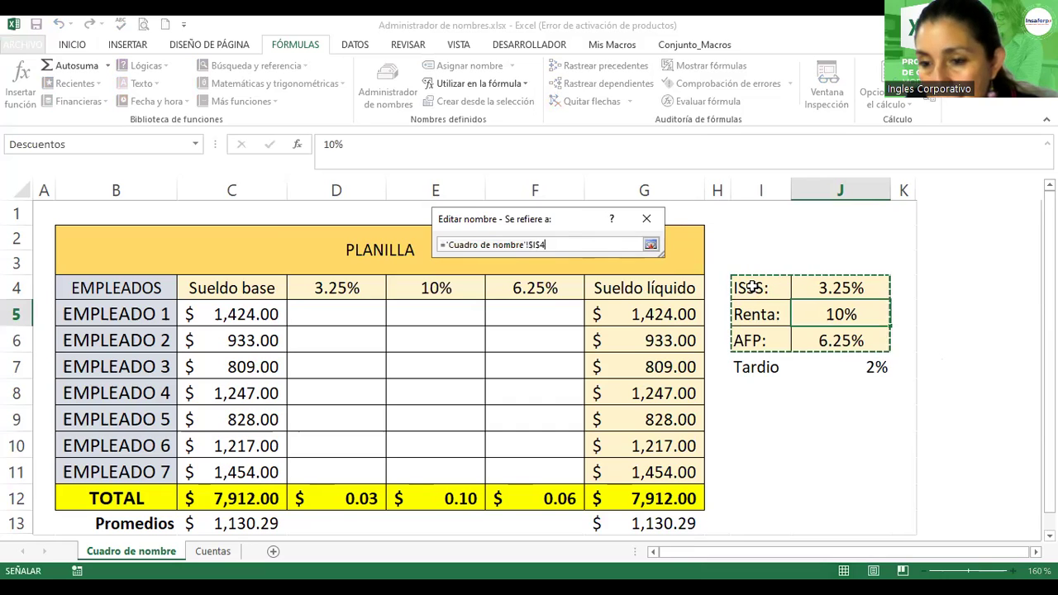
left_click(856, 358, "shift")
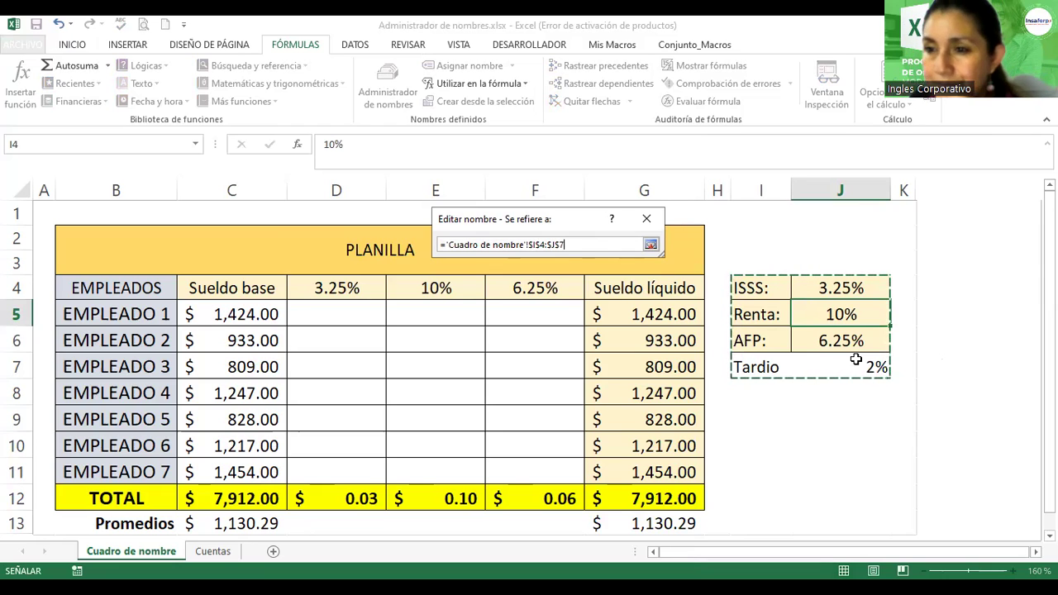
left_click(651, 246)
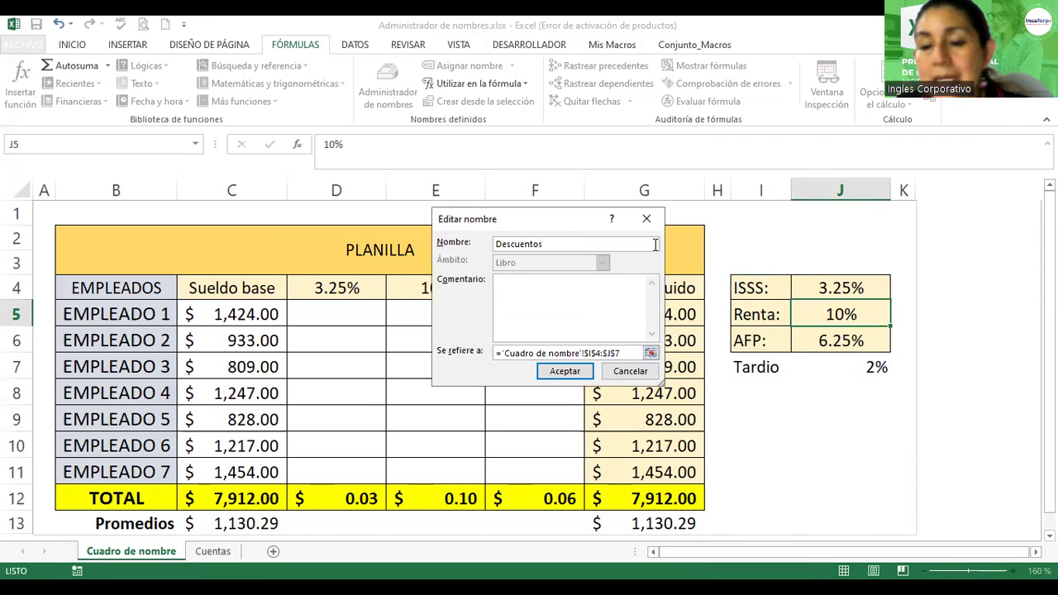
left_click(570, 373)
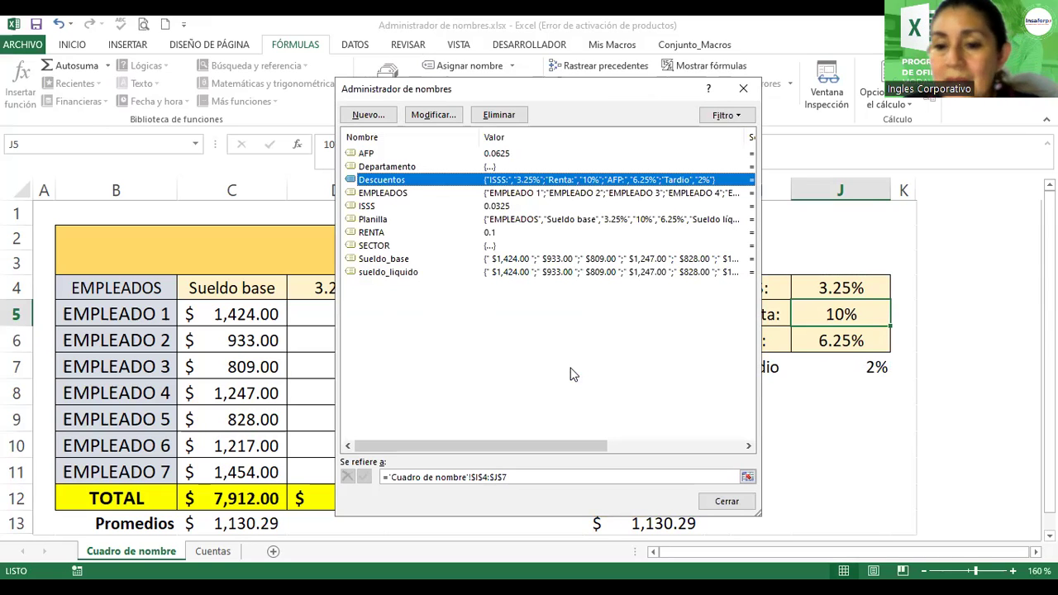
left_click(729, 504)
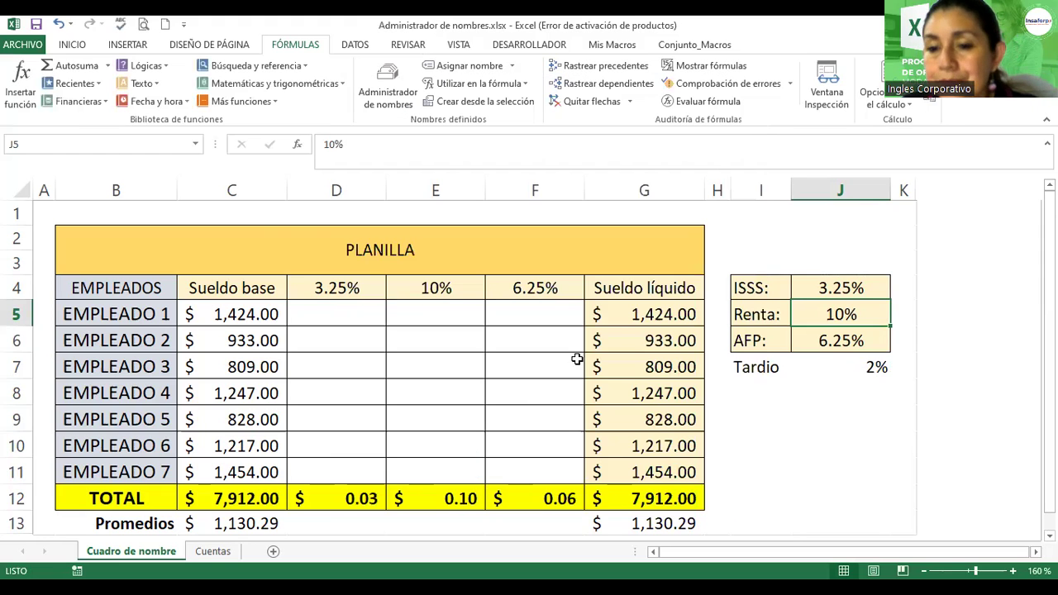
left_click(576, 364)
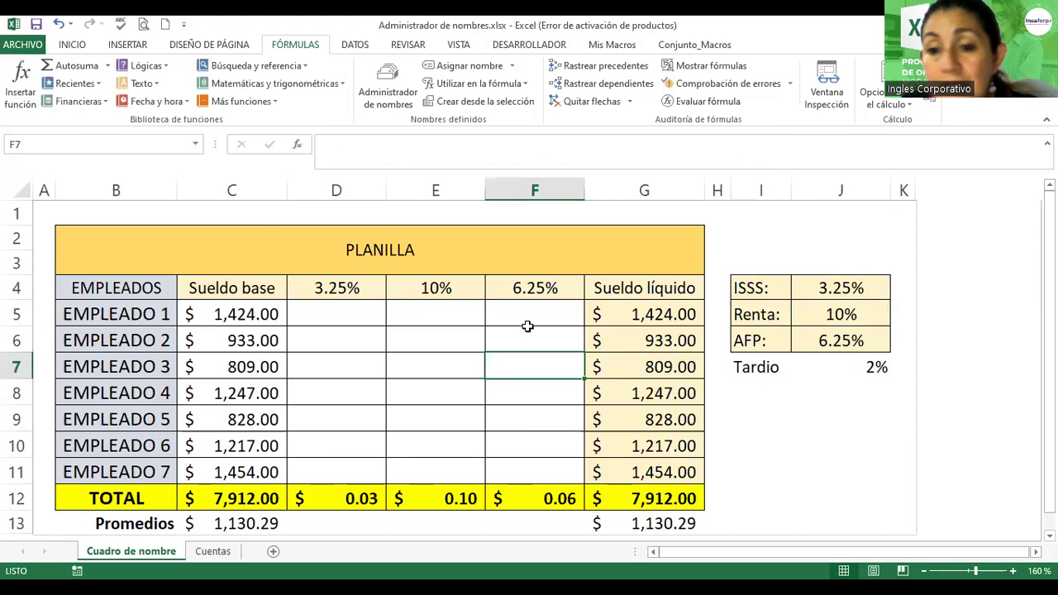
left_click(196, 146)
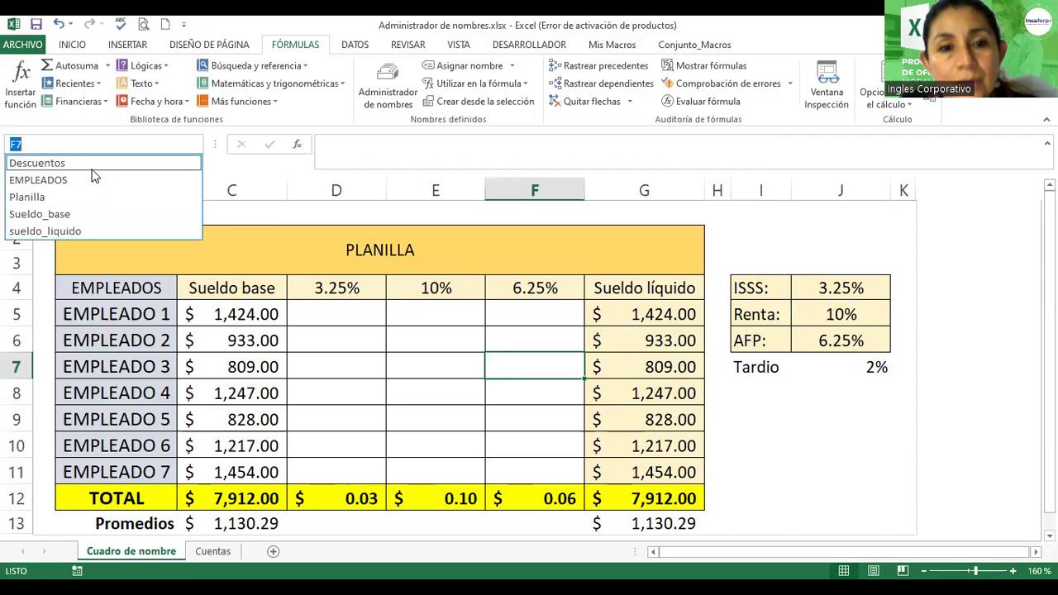
left_click(93, 165)
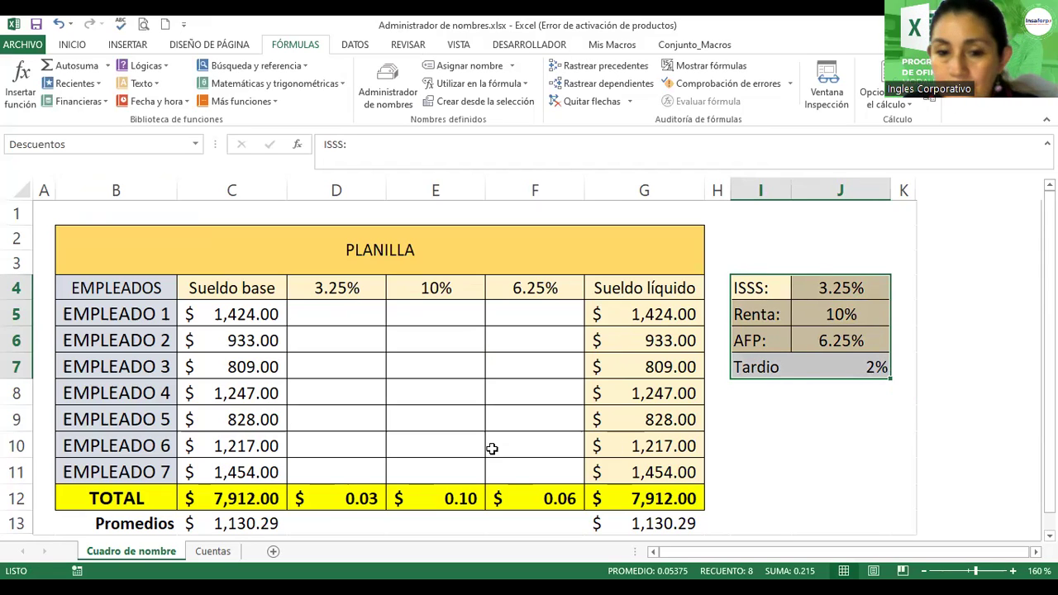
left_click(328, 493)
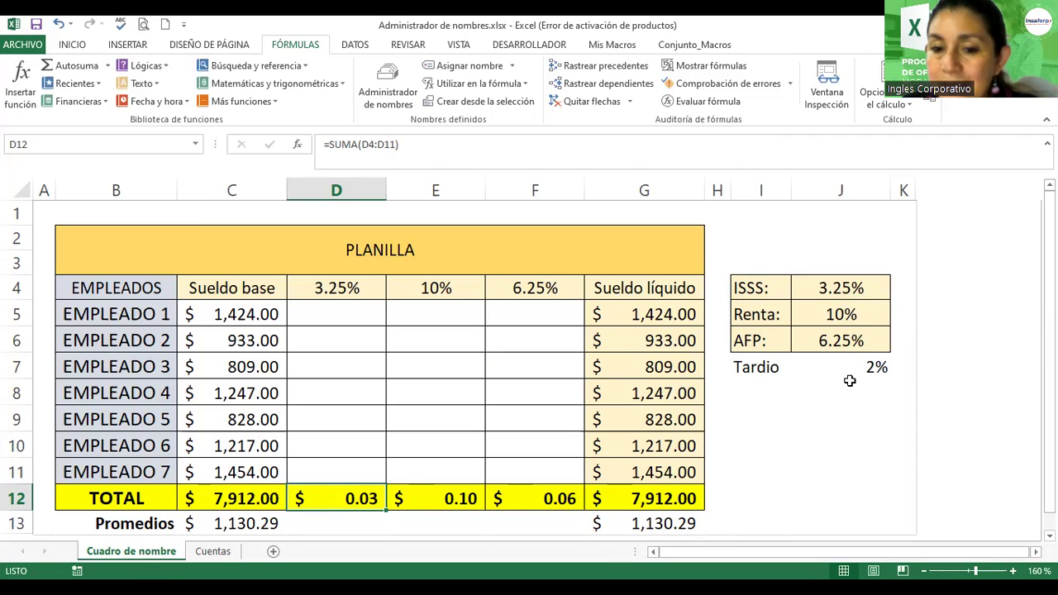
left_click(355, 320)
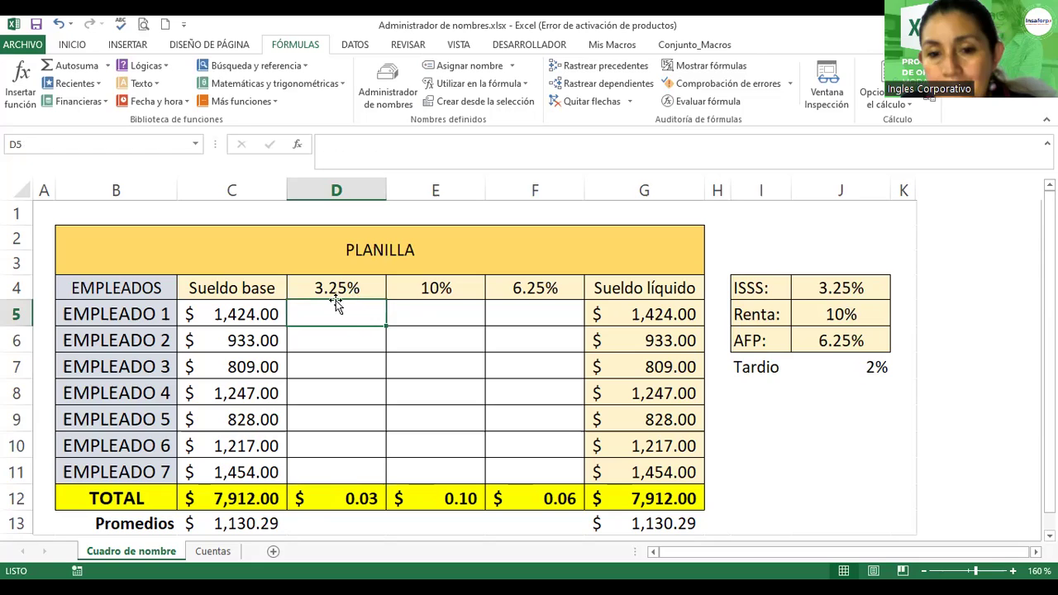
left_click(340, 288)
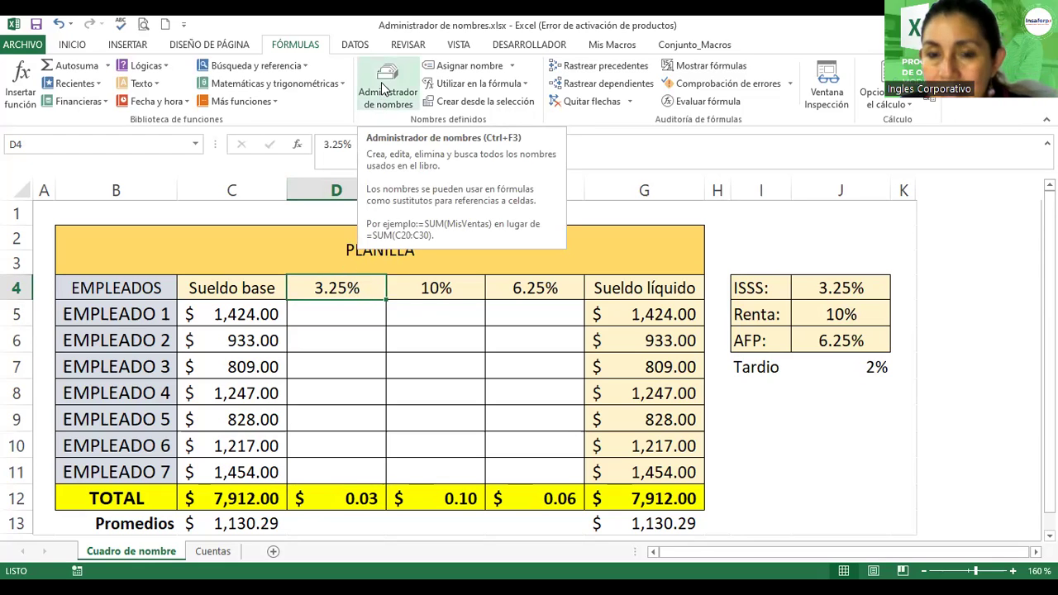
left_click(384, 89)
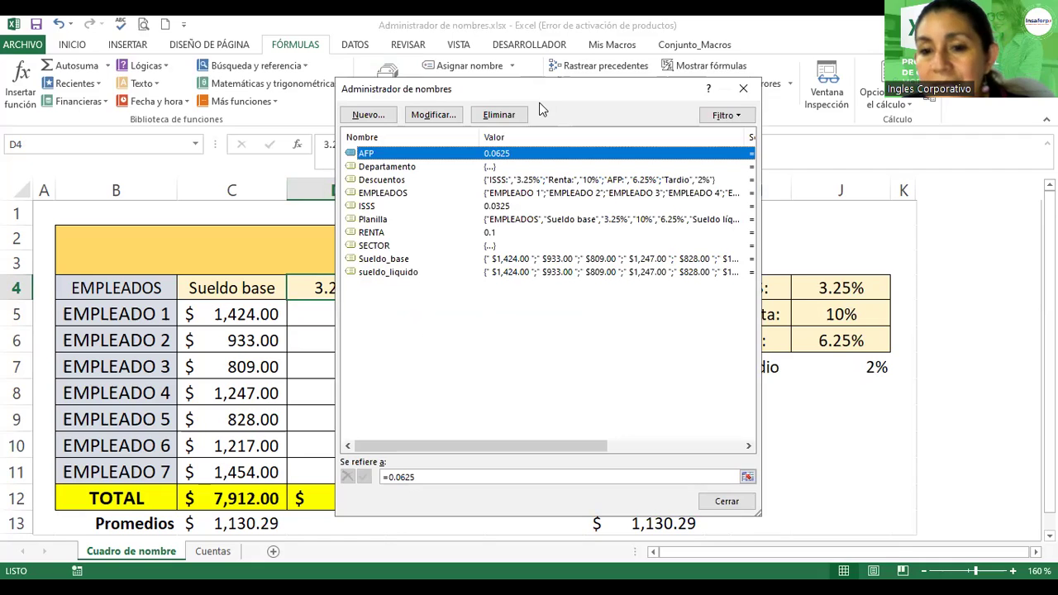
left_click_drag(538, 90, 675, 147)
left_click(504, 264)
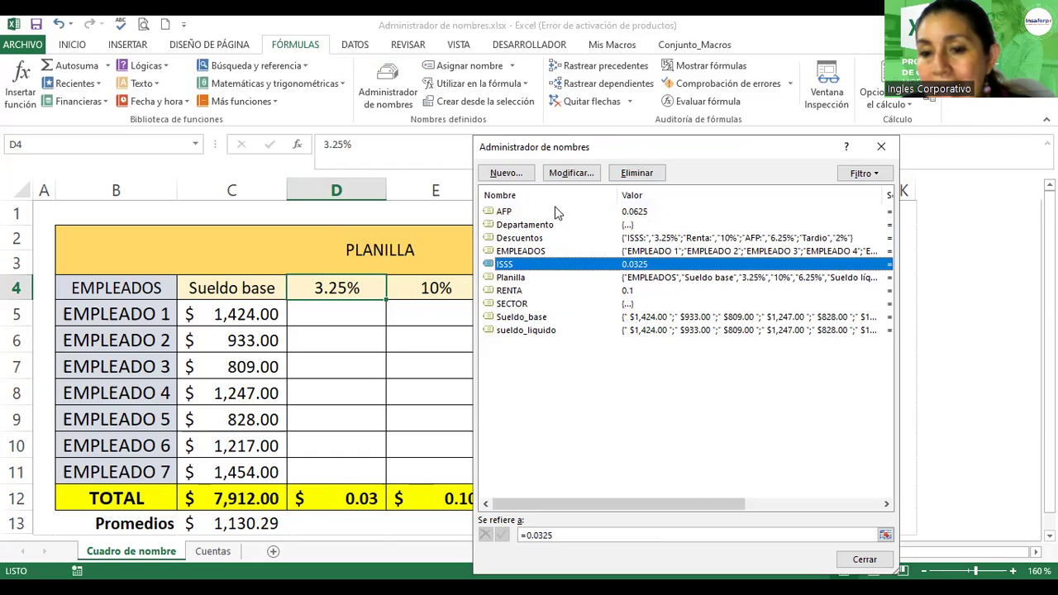
left_click_drag(570, 148, 512, 51)
left_click(510, 79)
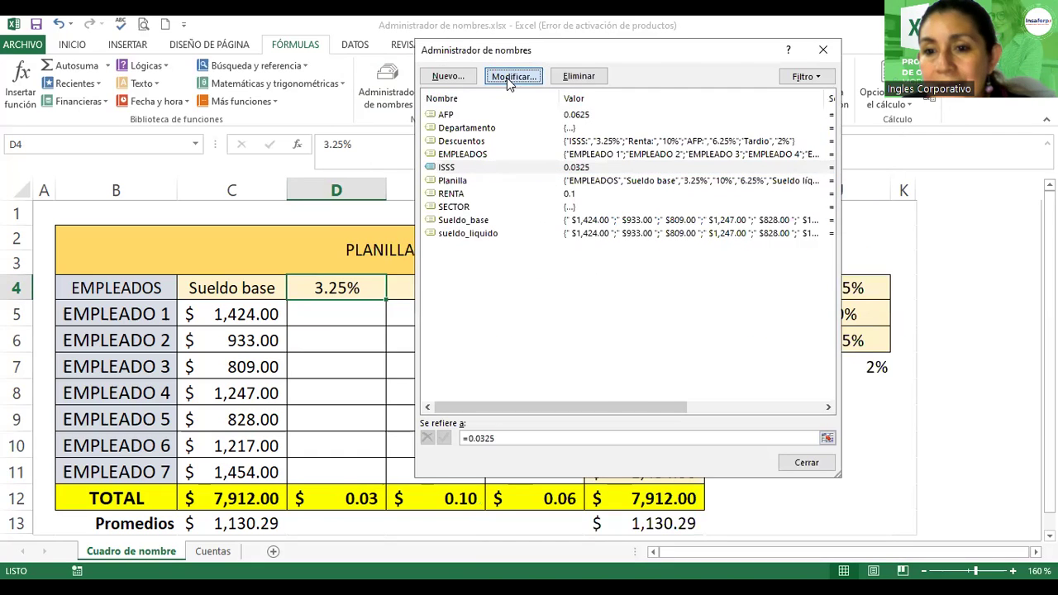
left_click_drag(629, 177, 638, 94)
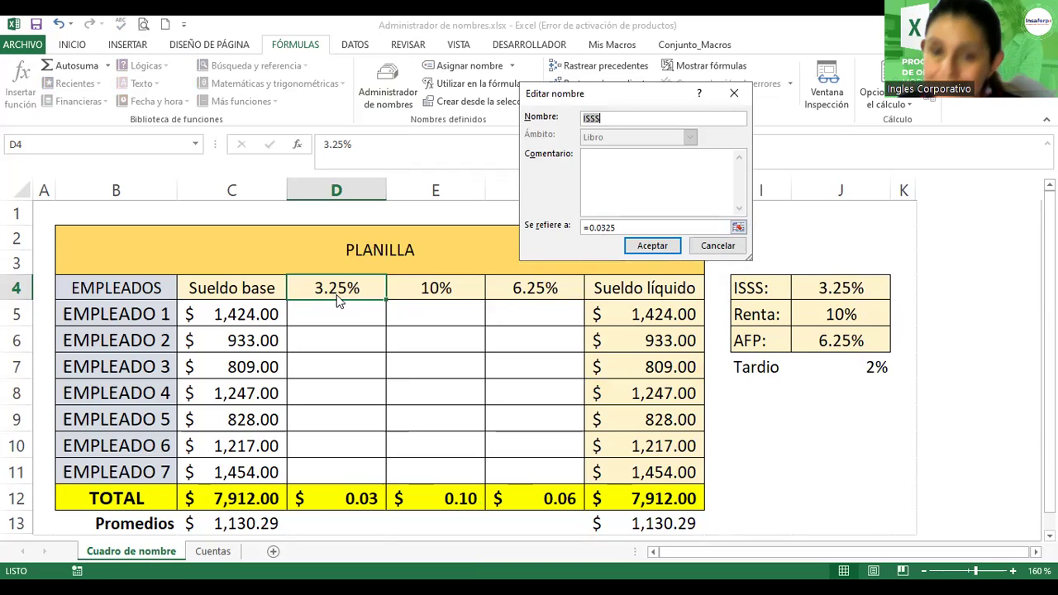
left_click(709, 248)
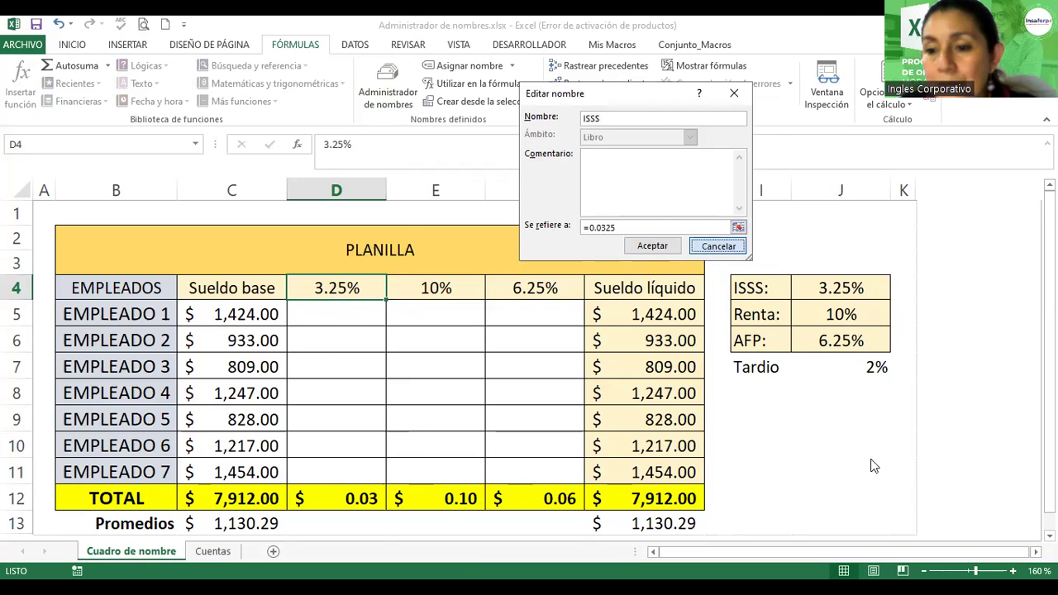
left_click(815, 442)
Step: Enter =C5*ISSS in D5 and fill it down to D11, totalling $257.17
left_click(334, 322)
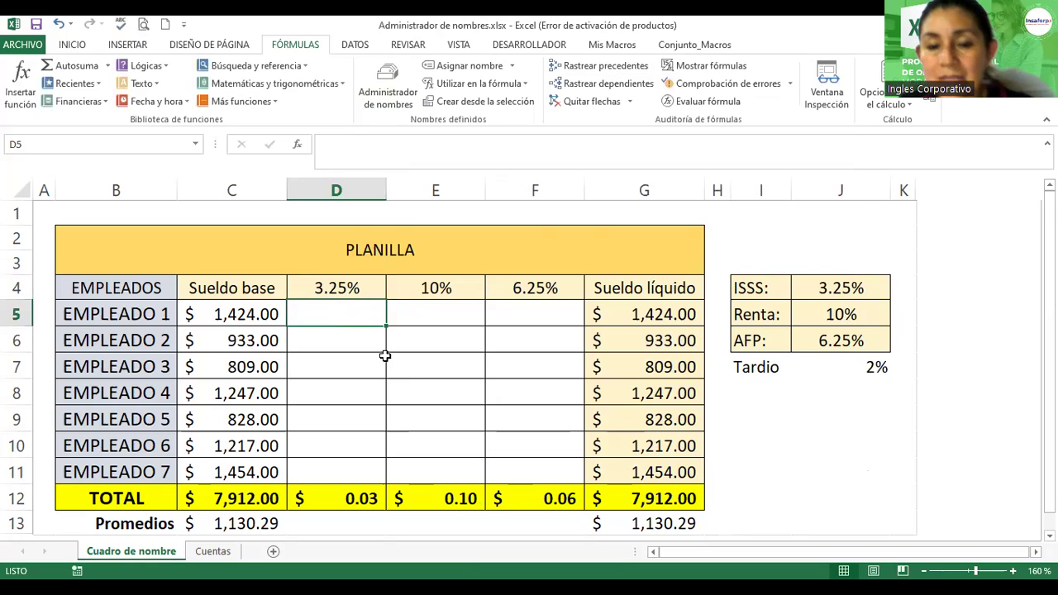
type("=")
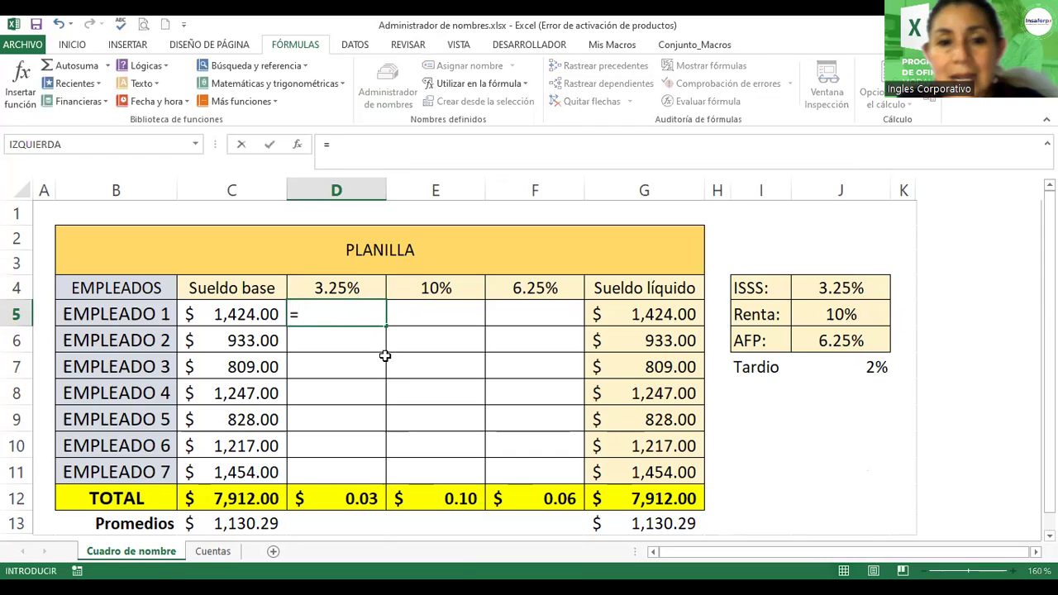
left_click(203, 316)
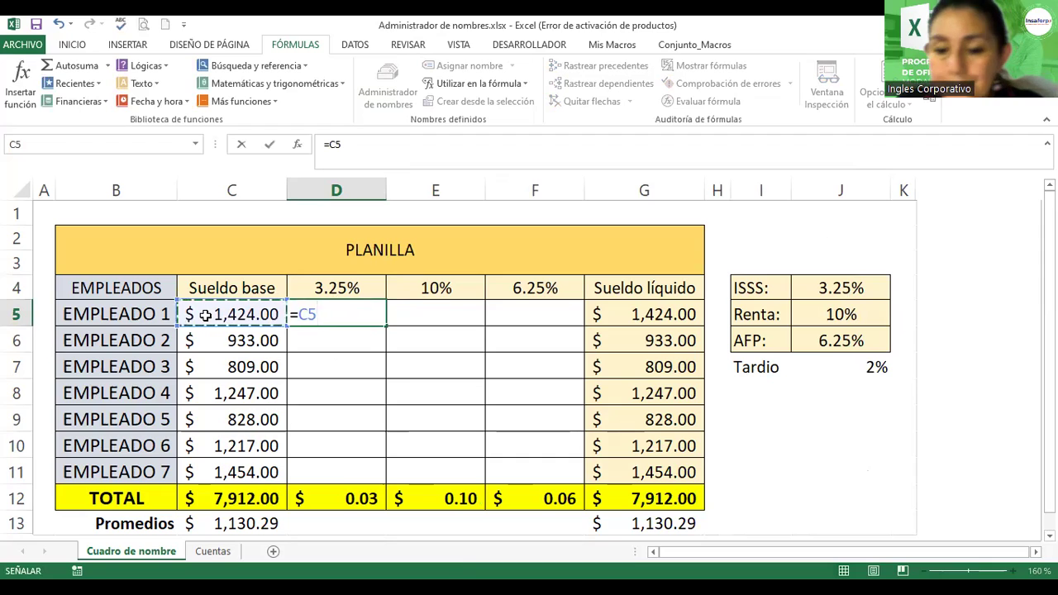
type("*")
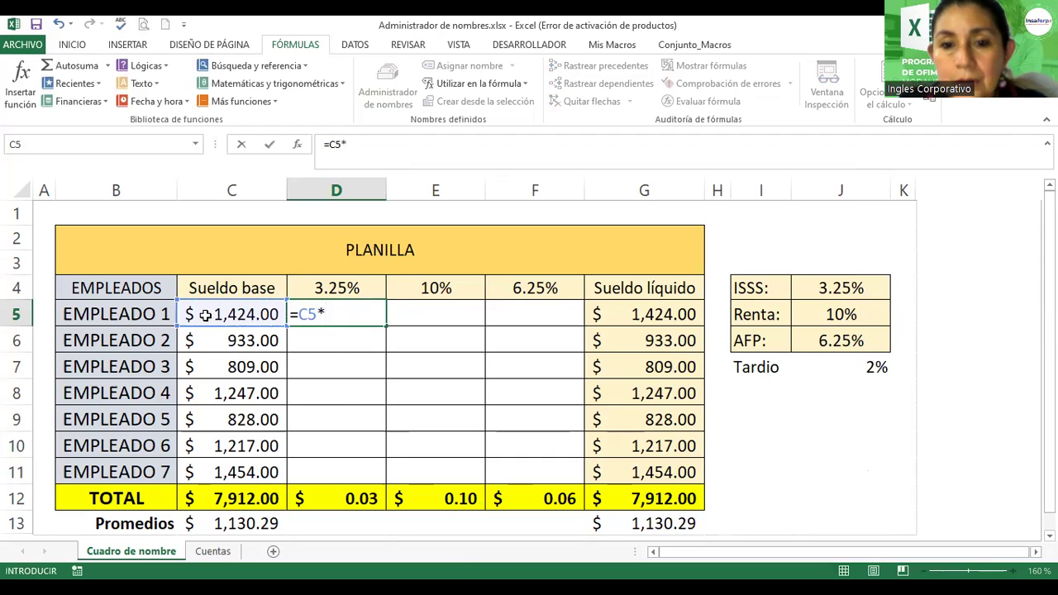
type("is")
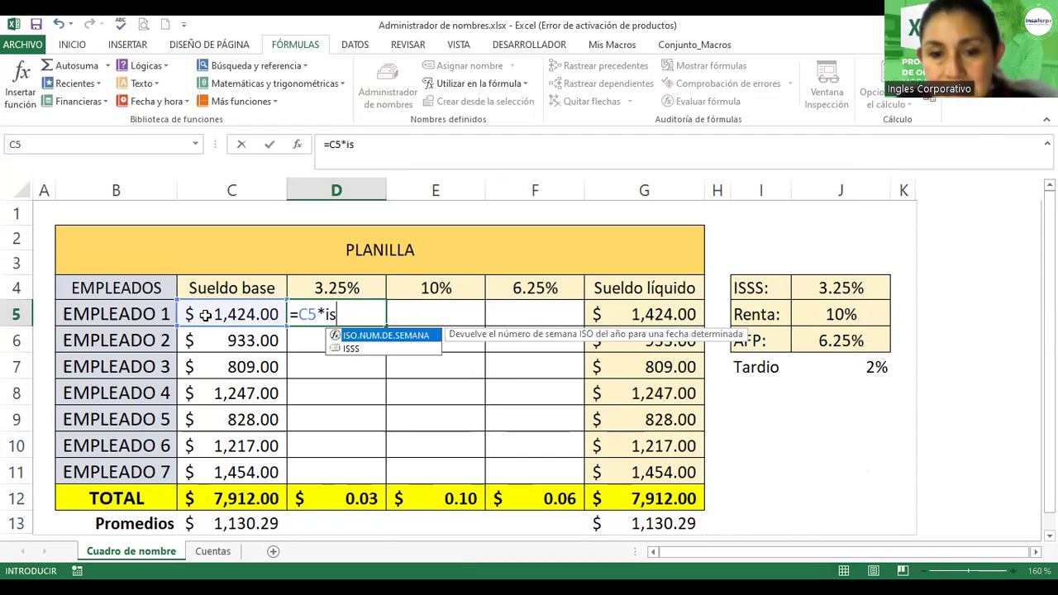
left_click(355, 350)
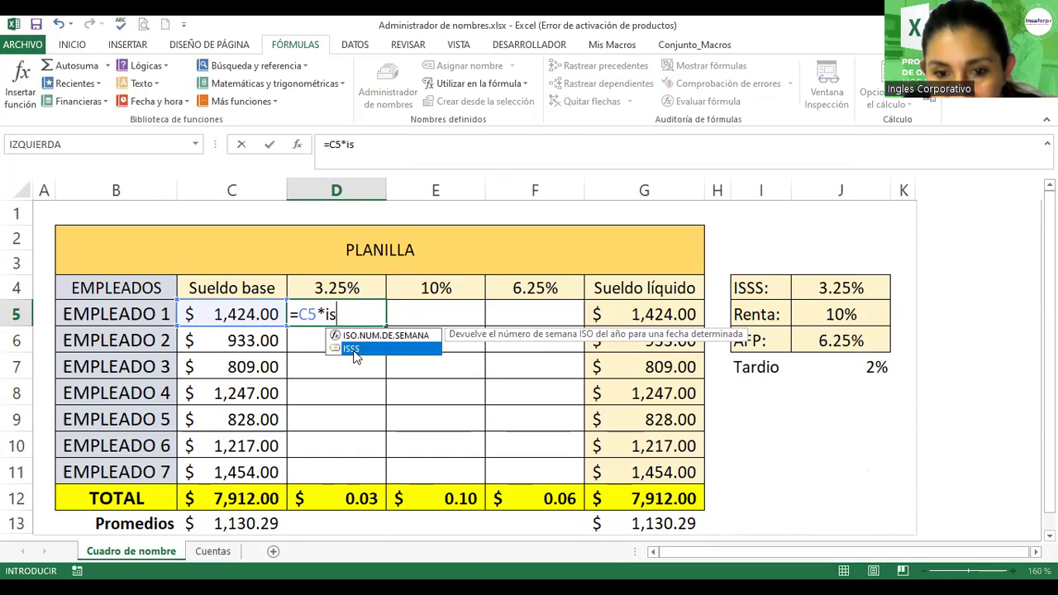
key("Tab")
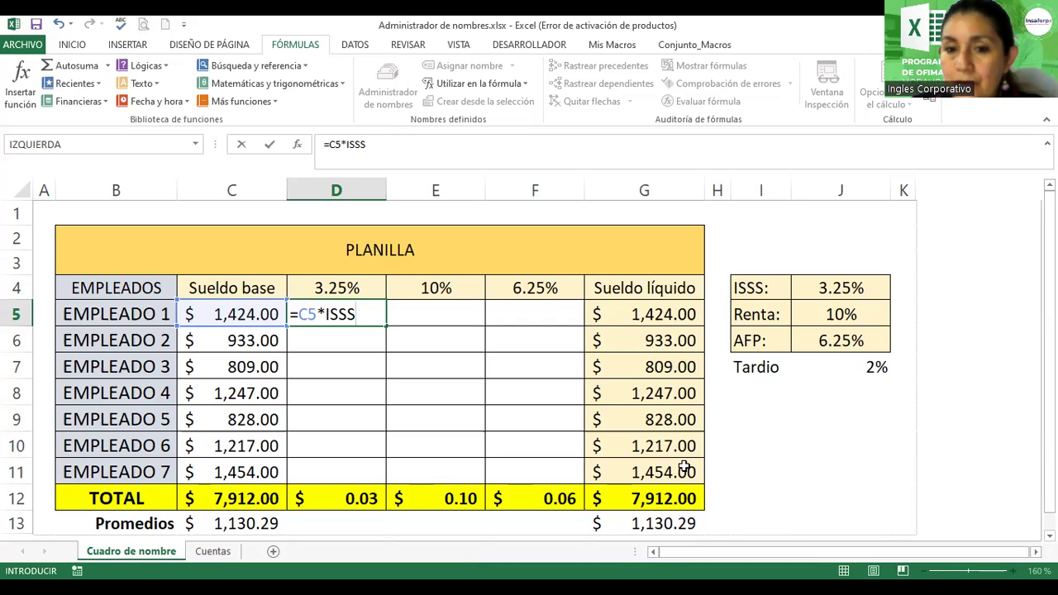
key("Return")
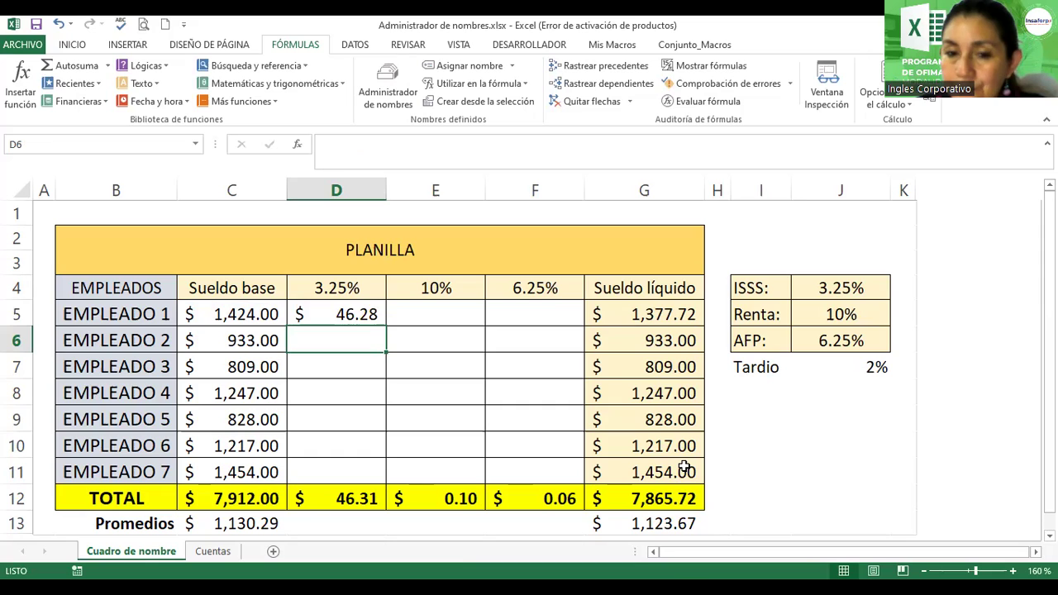
left_click(360, 319)
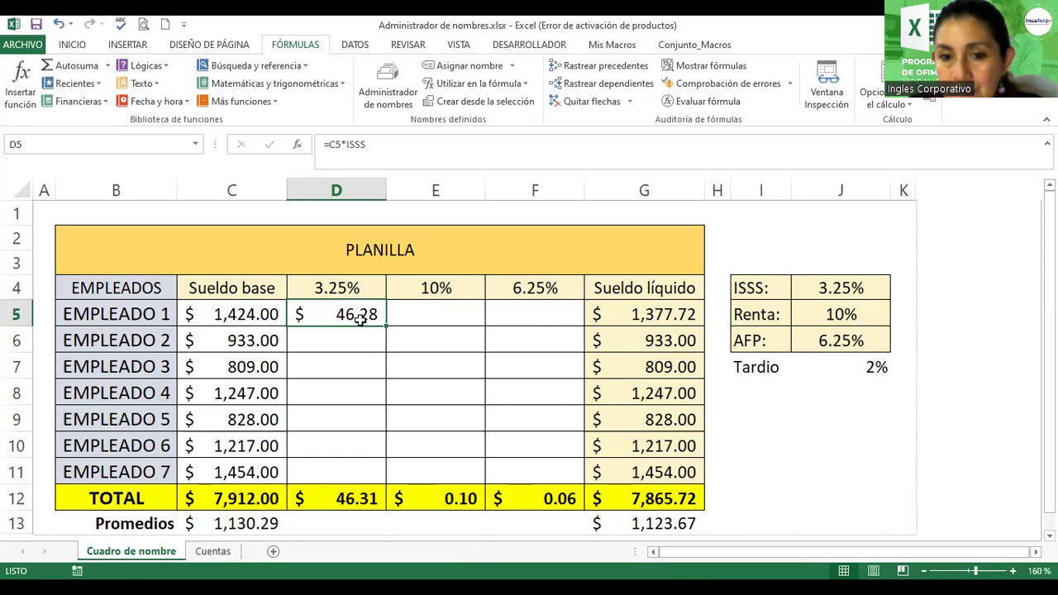
left_click_drag(385, 327, 379, 477)
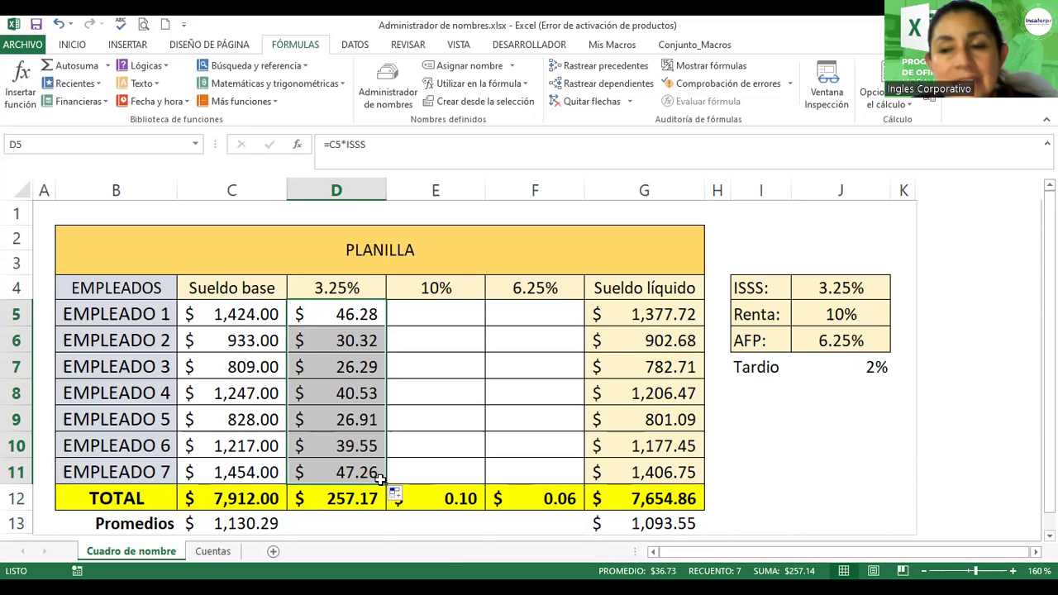
Step: Change the Renta rate in J5 to 5%
left_click(843, 316)
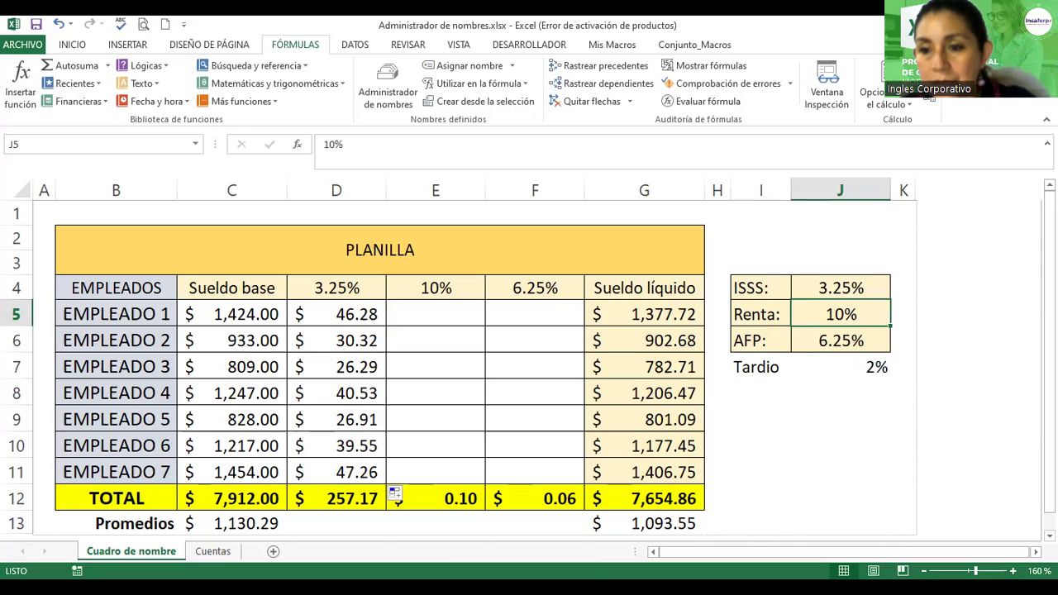
left_click(831, 313)
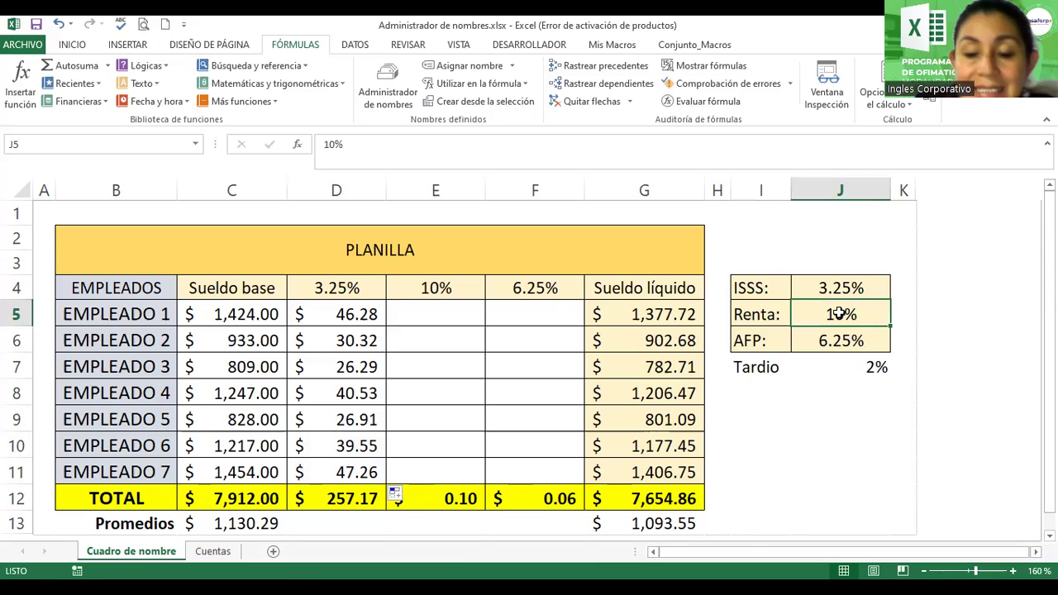
type("5")
key("Return")
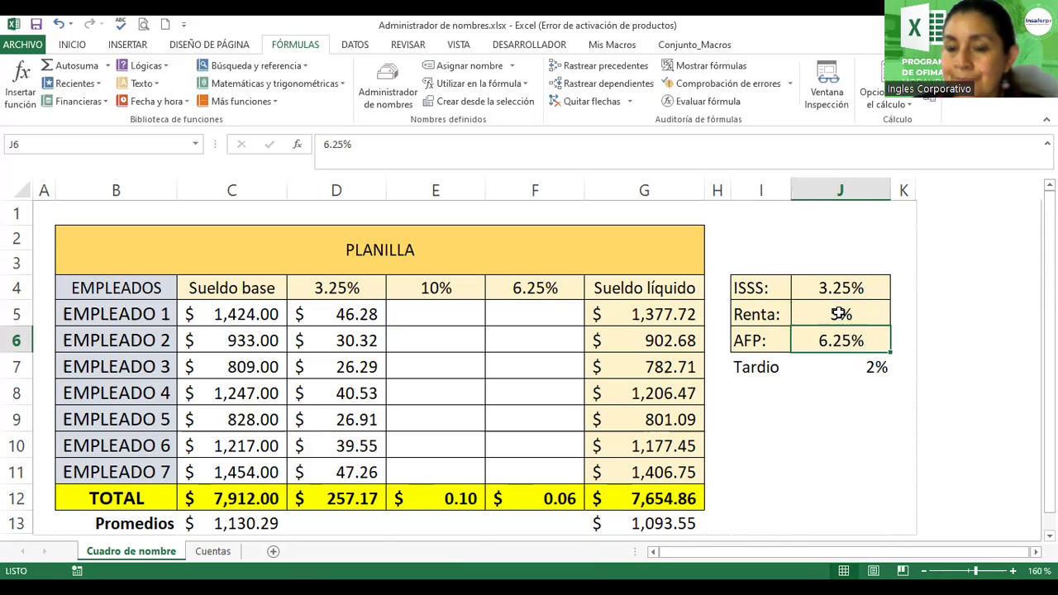
Step: Change the column E deduction heading in E4 from 10% to 5%
left_click(410, 285)
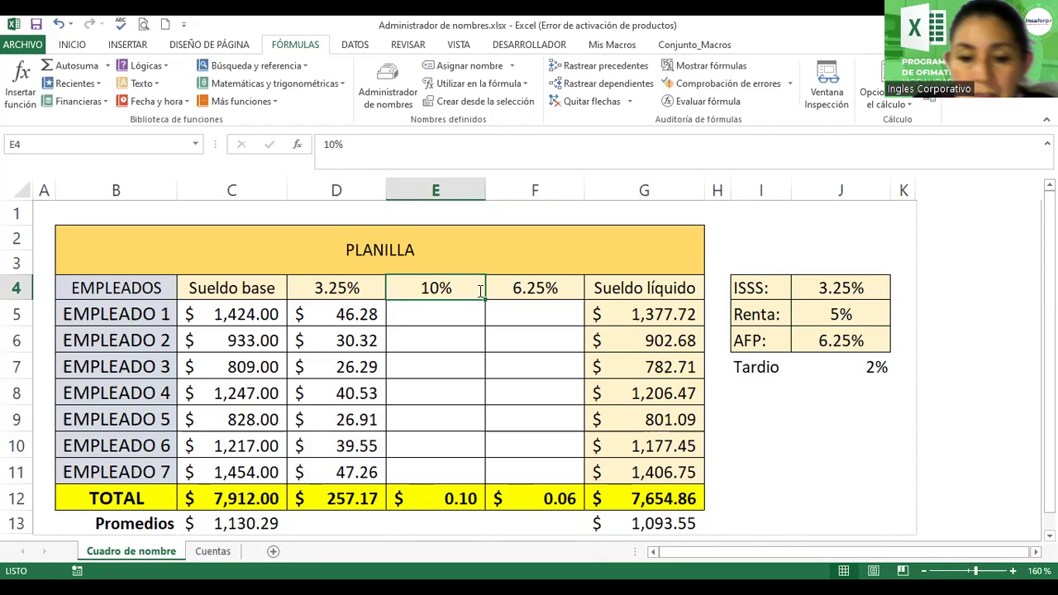
type("5%")
key("Return")
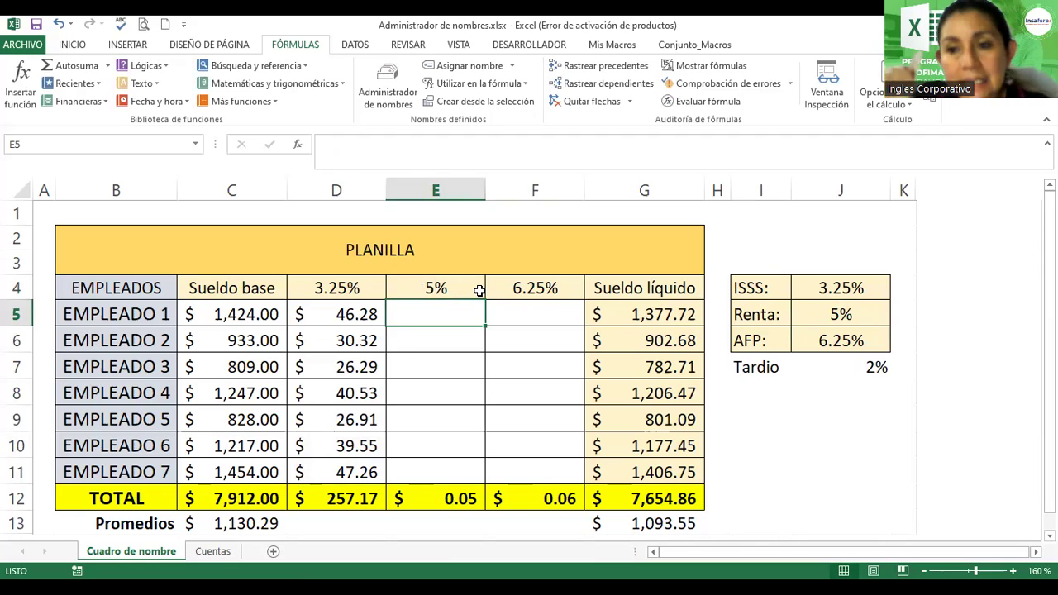
left_click(424, 287)
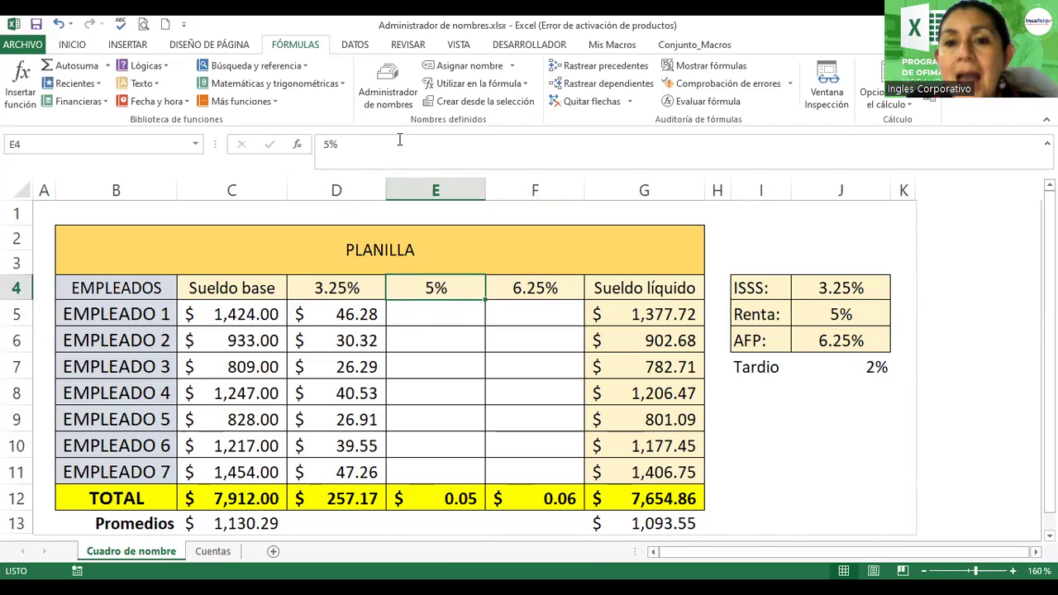
left_click(390, 94)
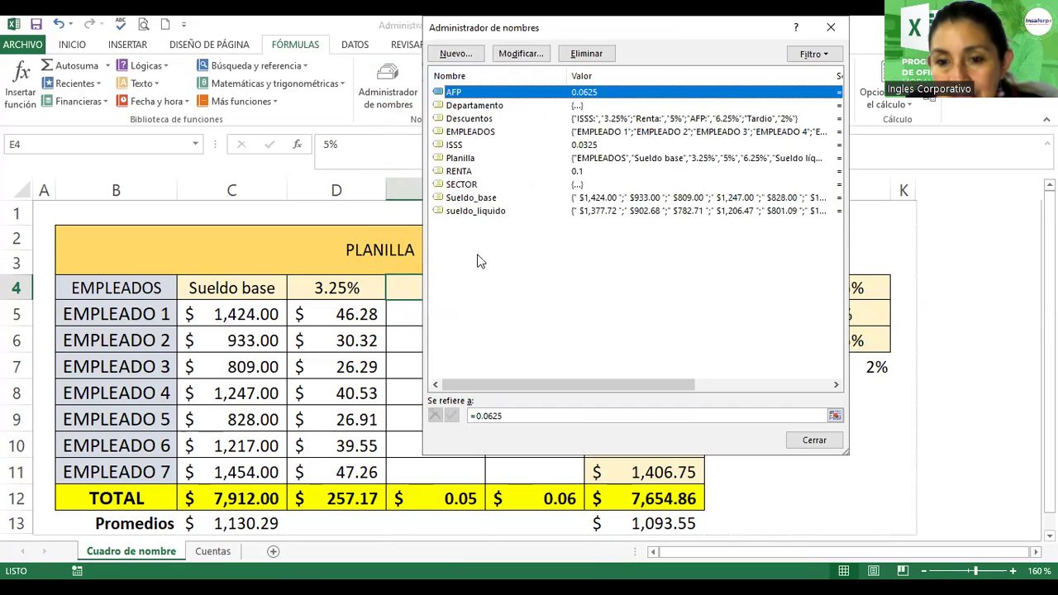
Step: Edit the RENTA defined name so it refers to =0.05, then close the name manager
left_click_drag(504, 33, 464, 152)
left_click(417, 289)
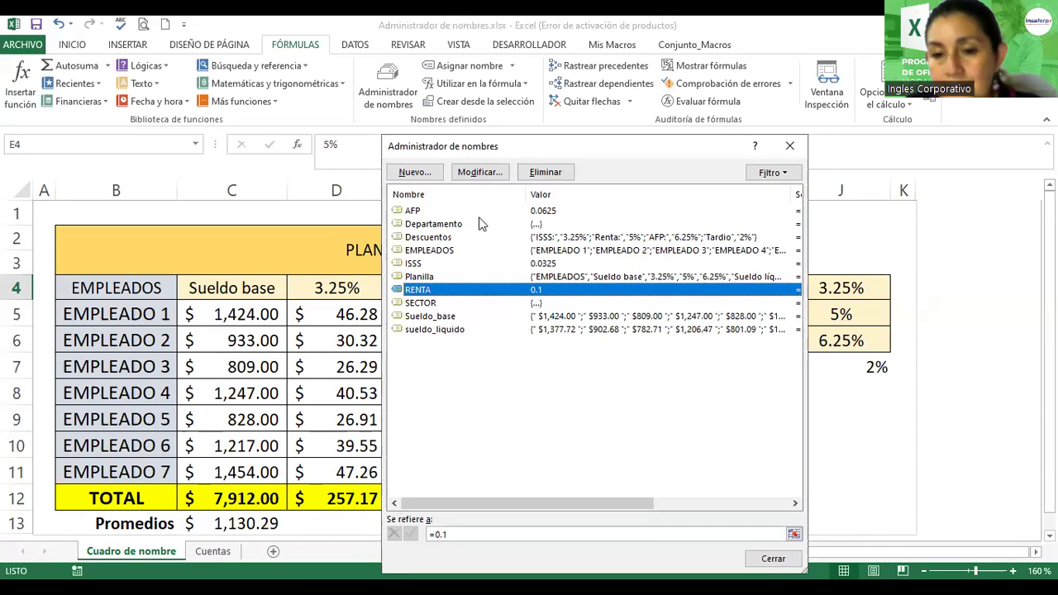
left_click_drag(481, 99, 482, 70)
left_click(480, 97)
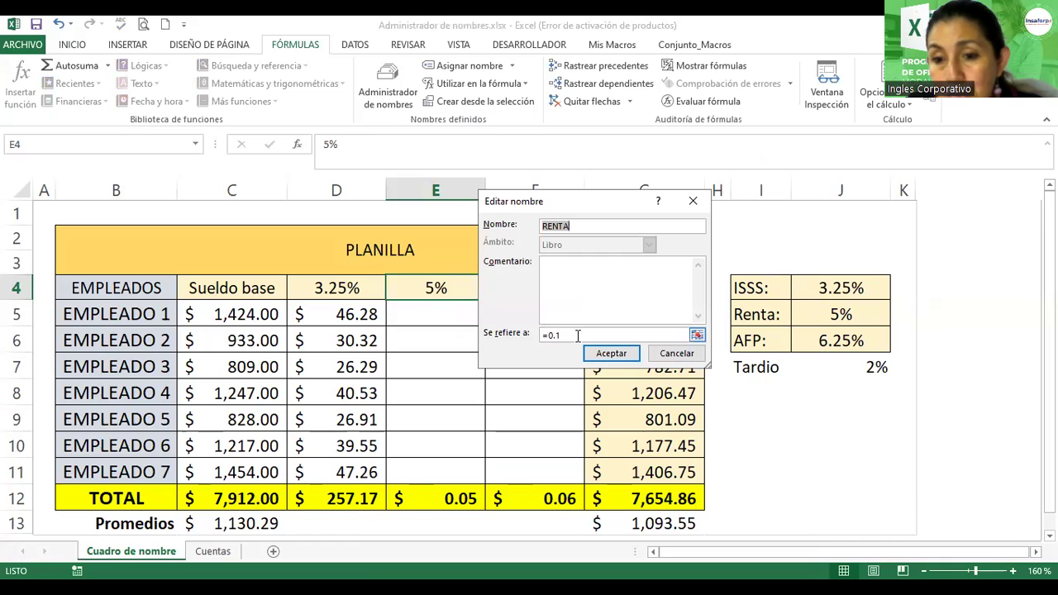
left_click(579, 335)
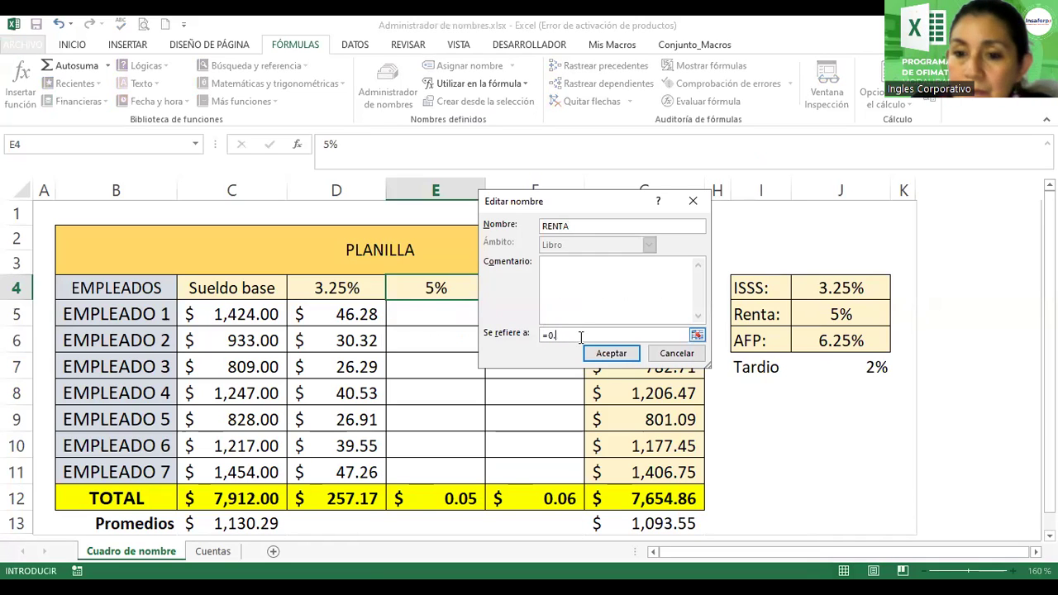
type("05")
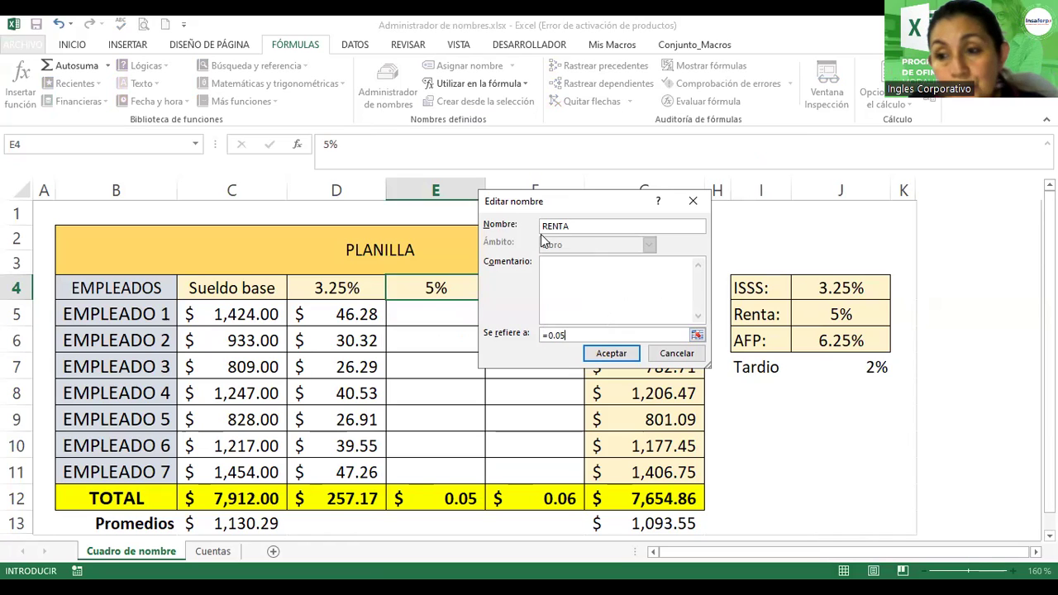
type("A")
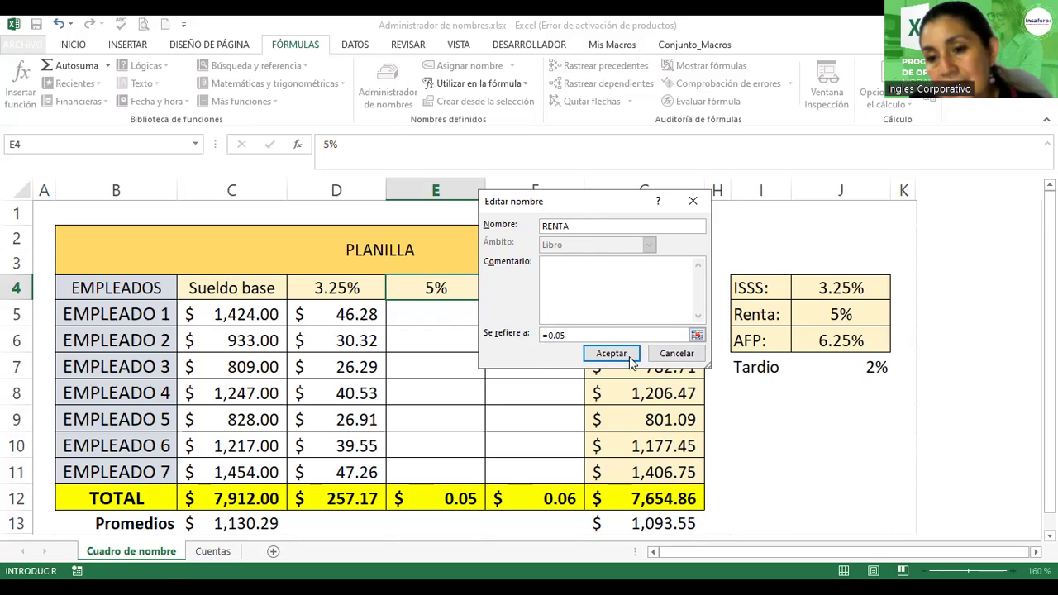
left_click(593, 353)
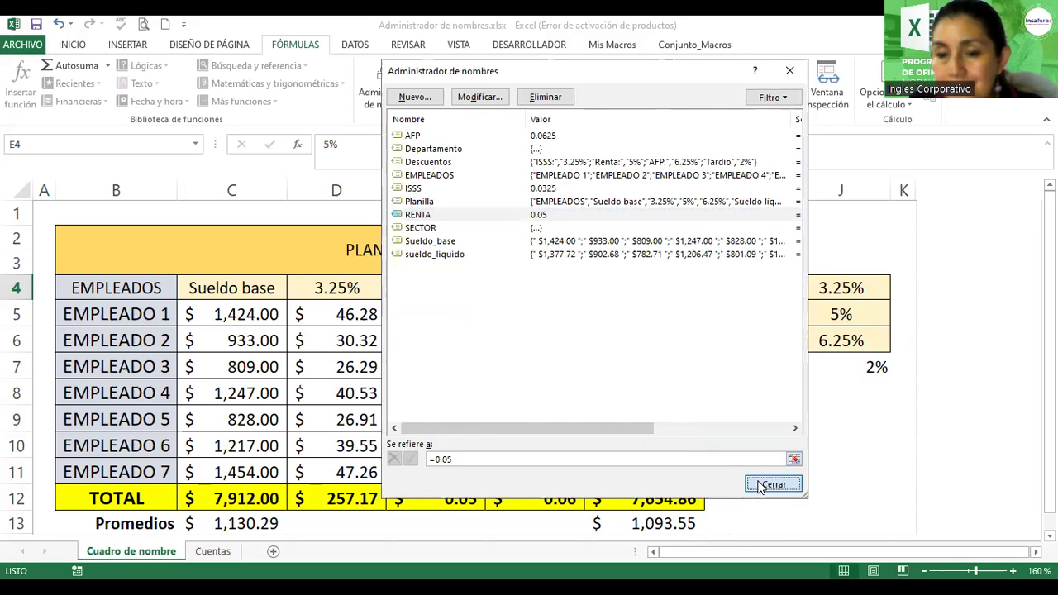
left_click(761, 486)
left_click(442, 319)
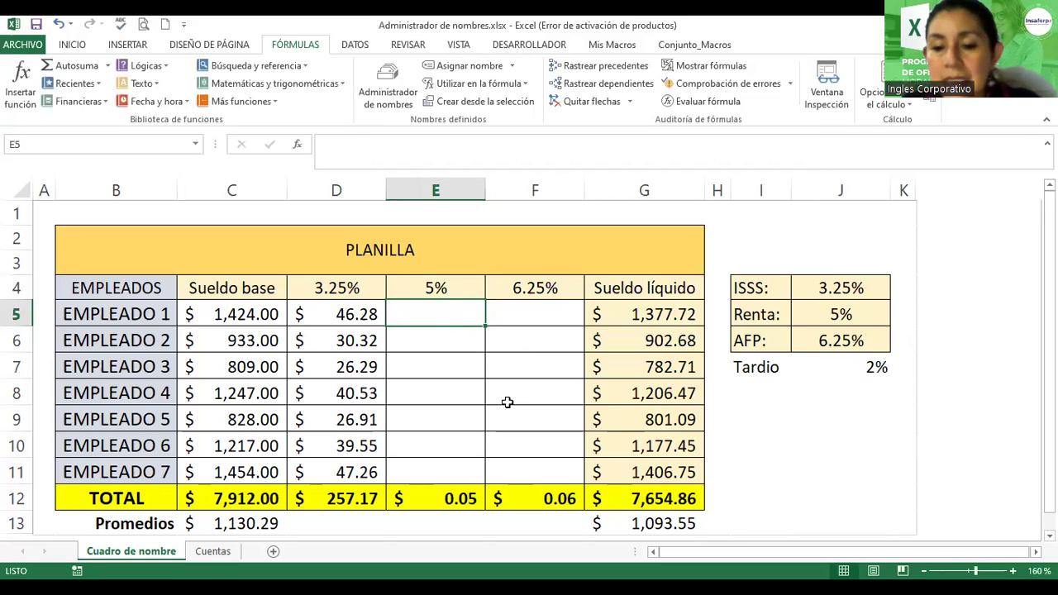
Step: Enter =C5*RENTA in E5 and fill it to E11, giving a $395.65 total
type("=")
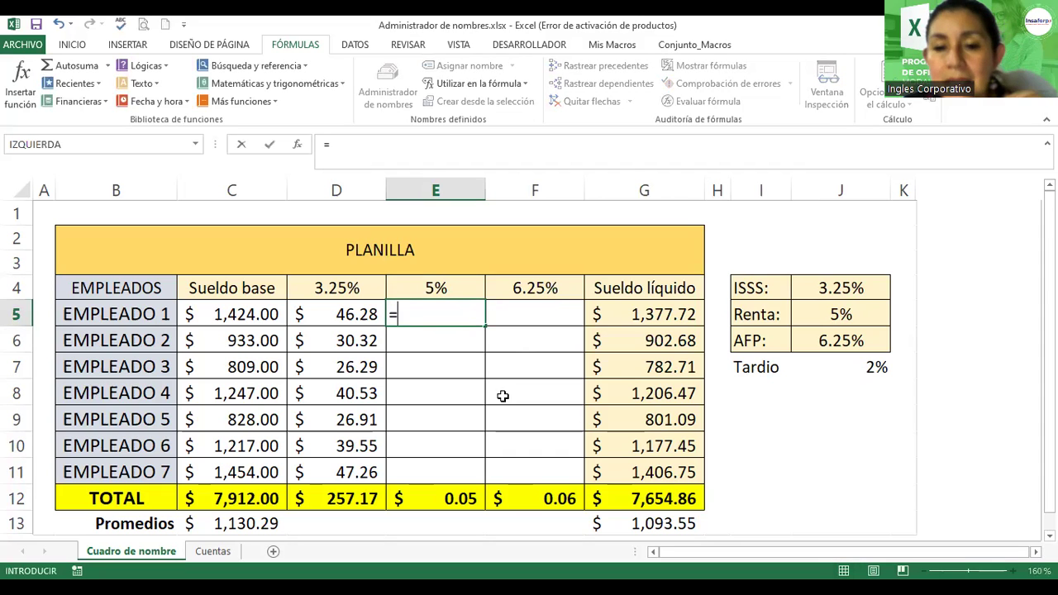
left_click(242, 315)
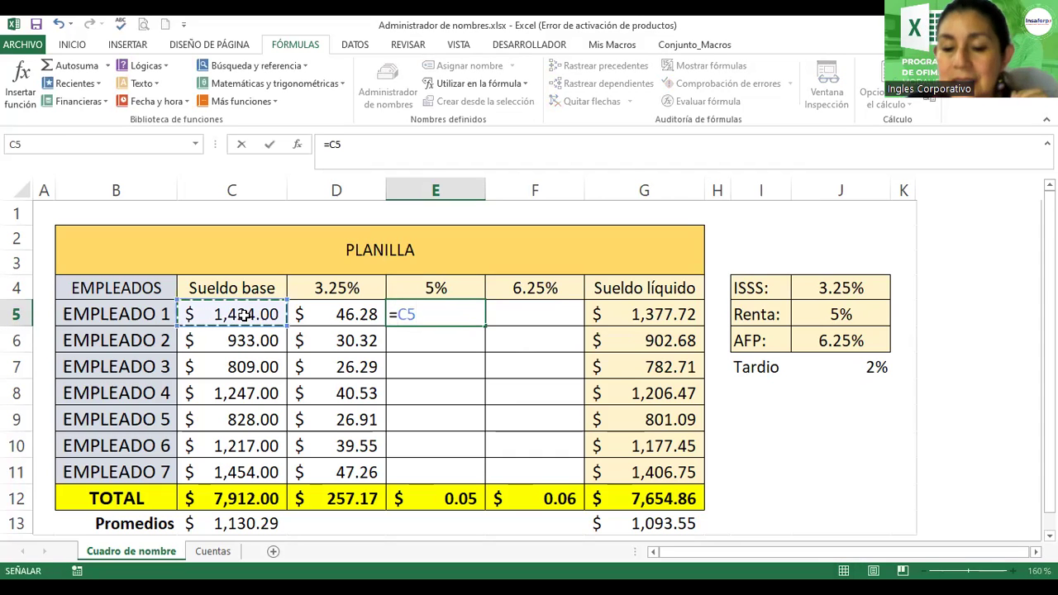
type("*")
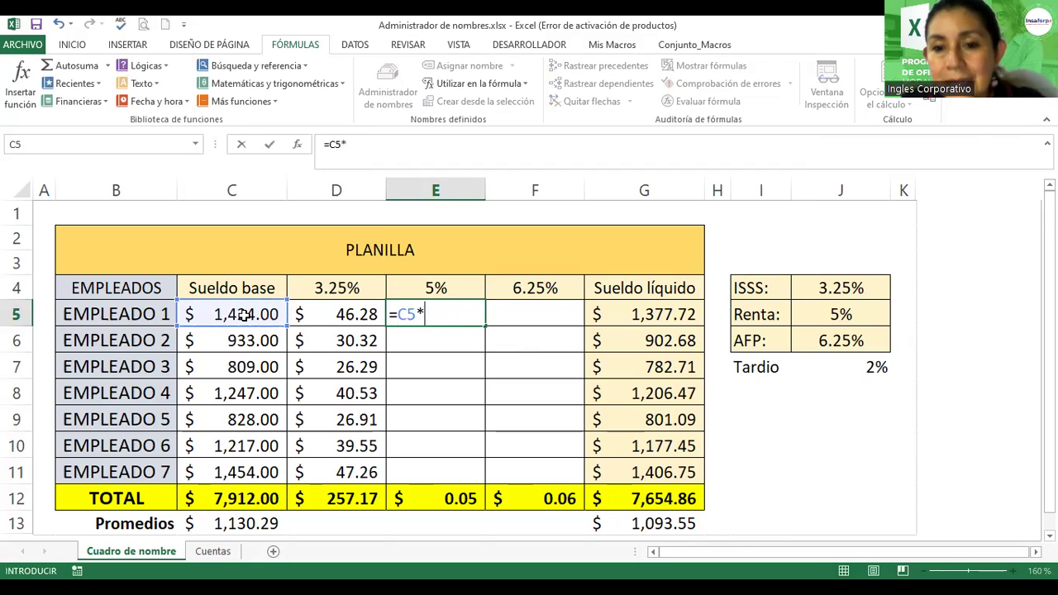
type("ren")
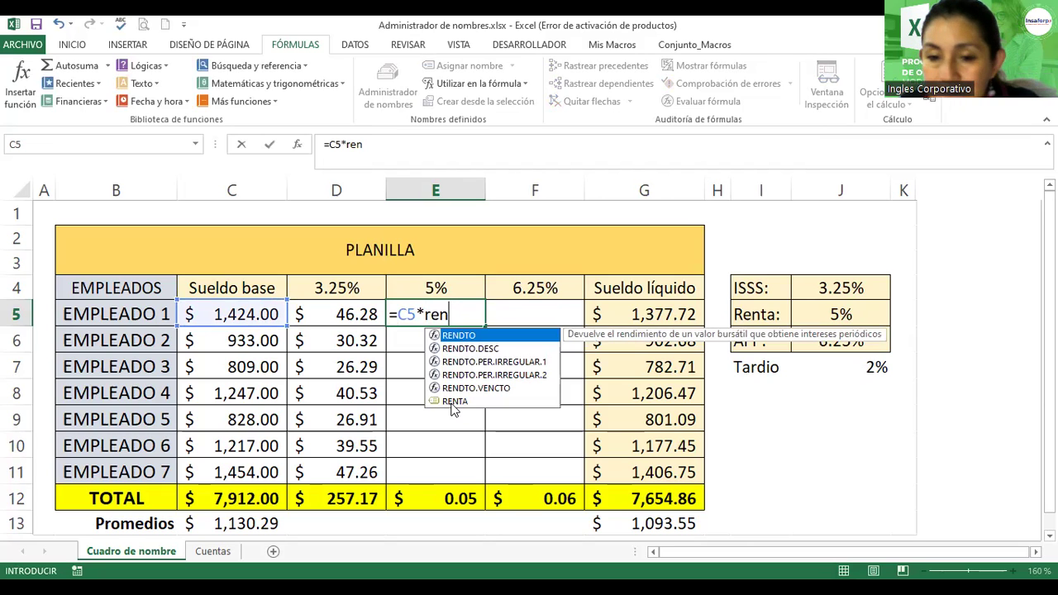
left_click(454, 402)
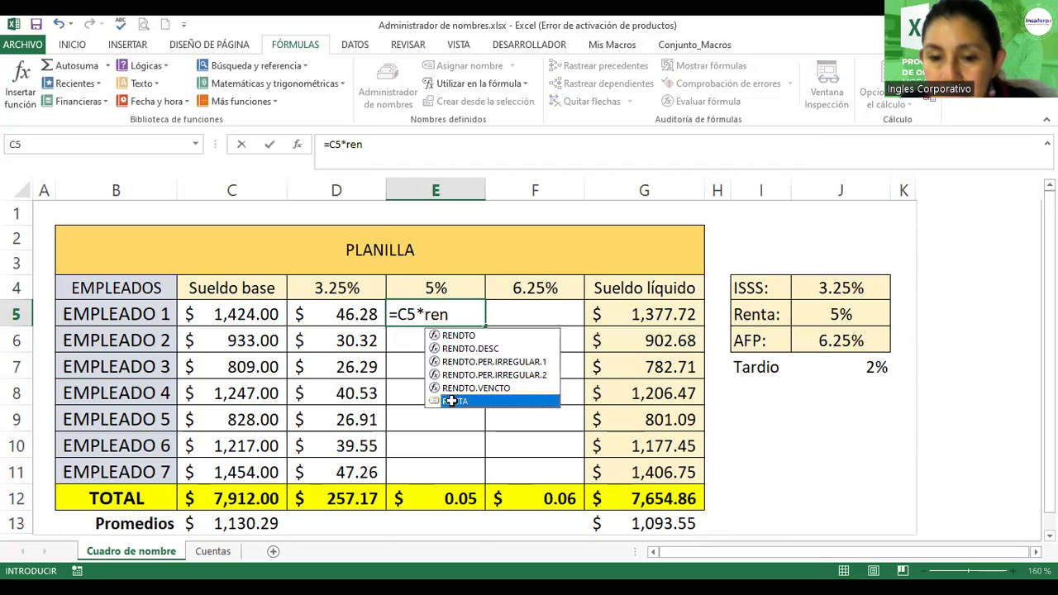
double_click(454, 403)
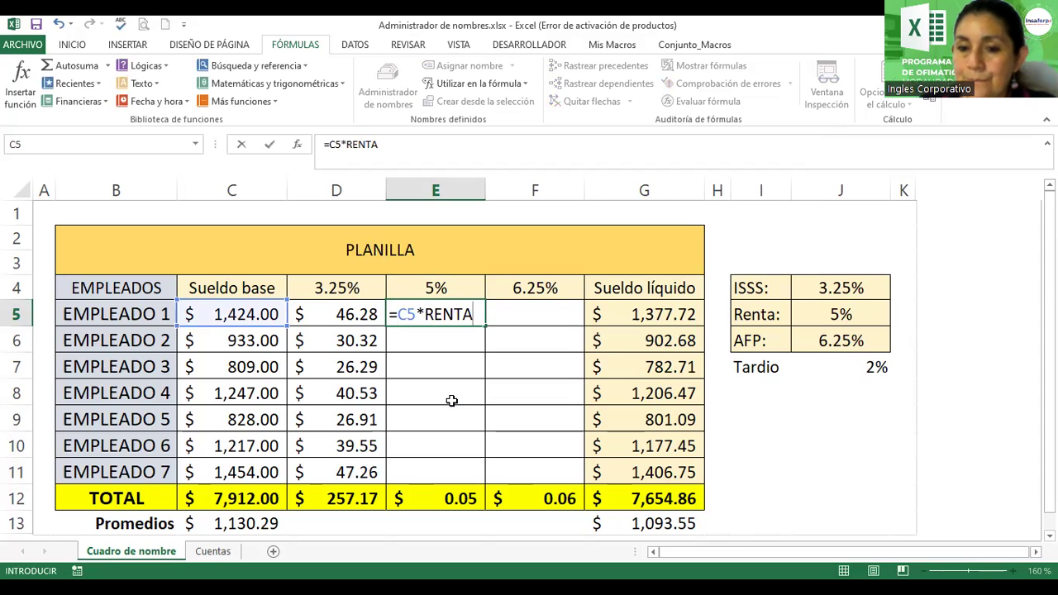
key("Return")
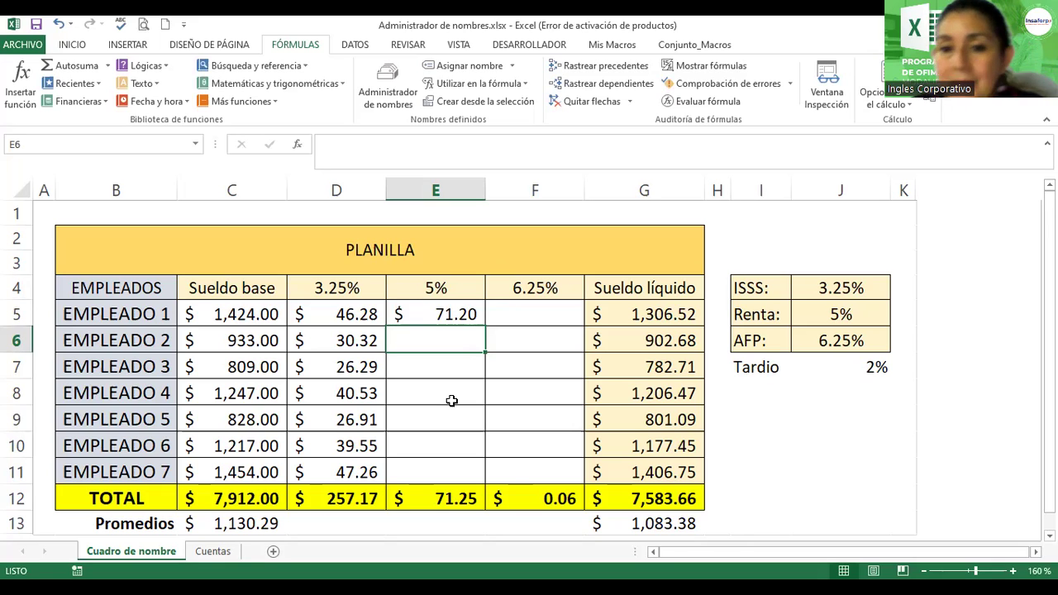
left_click(432, 315)
left_click_drag(485, 326, 489, 490)
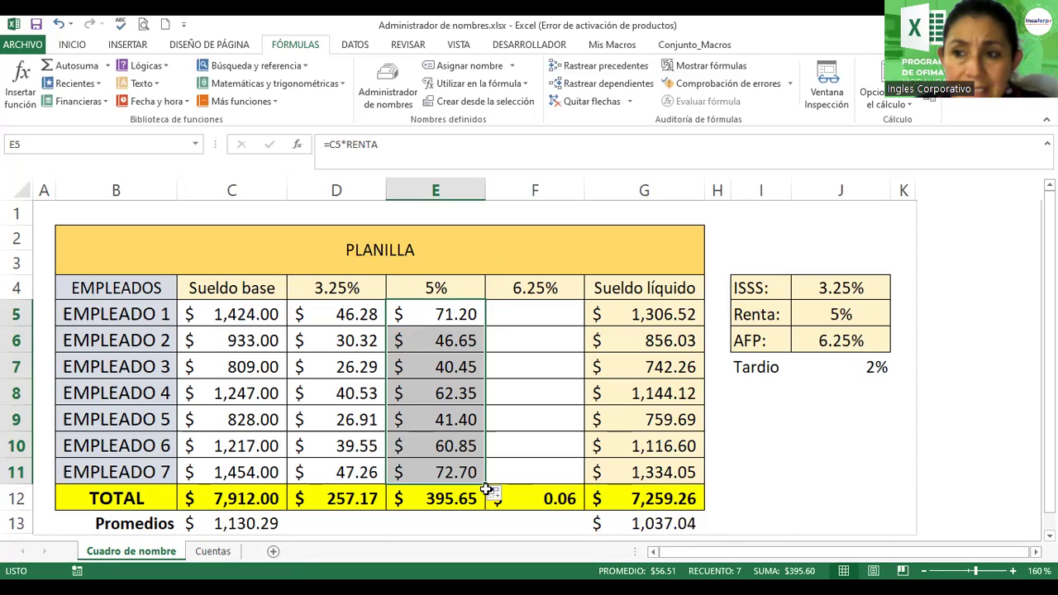
left_click(825, 345)
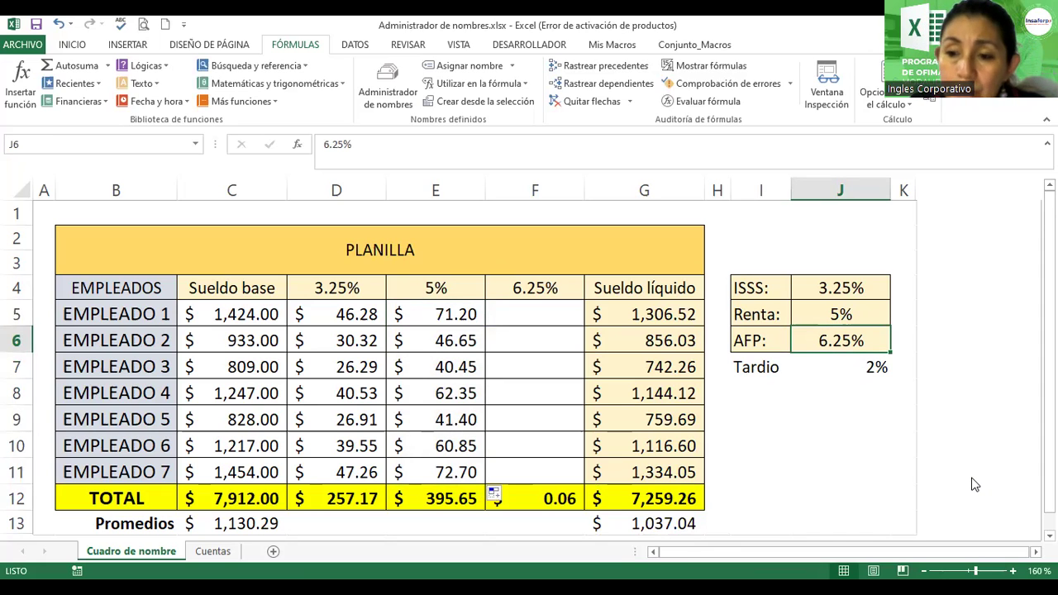
Step: Change the AFP rate in J6 from 6.25% to 7%
double_click(822, 340)
key("Delete")
key("Delete")
key("Delete")
key("Delete")
type("7")
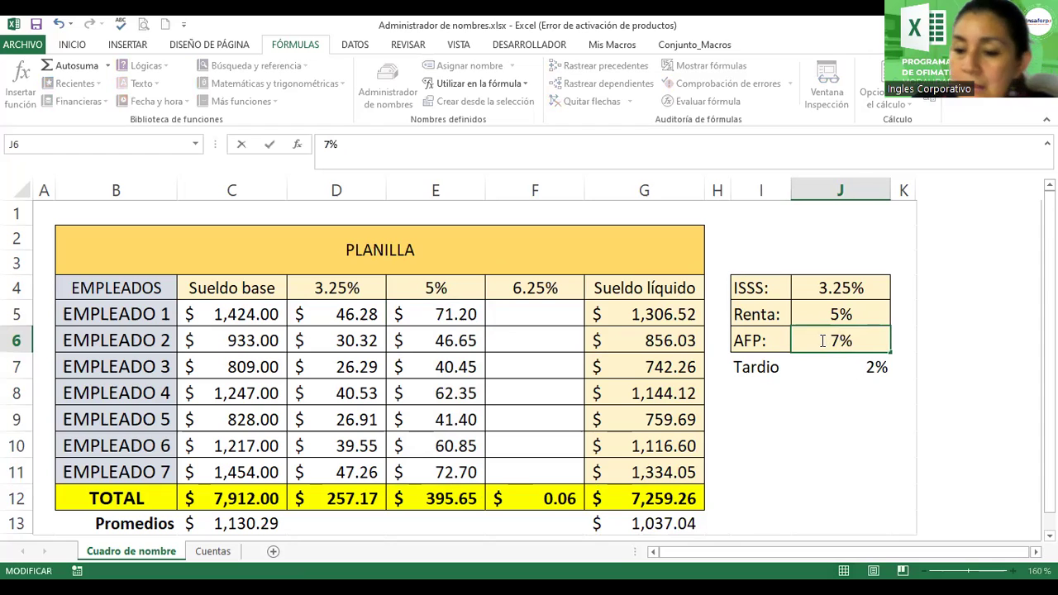
key("Return")
left_click(807, 339)
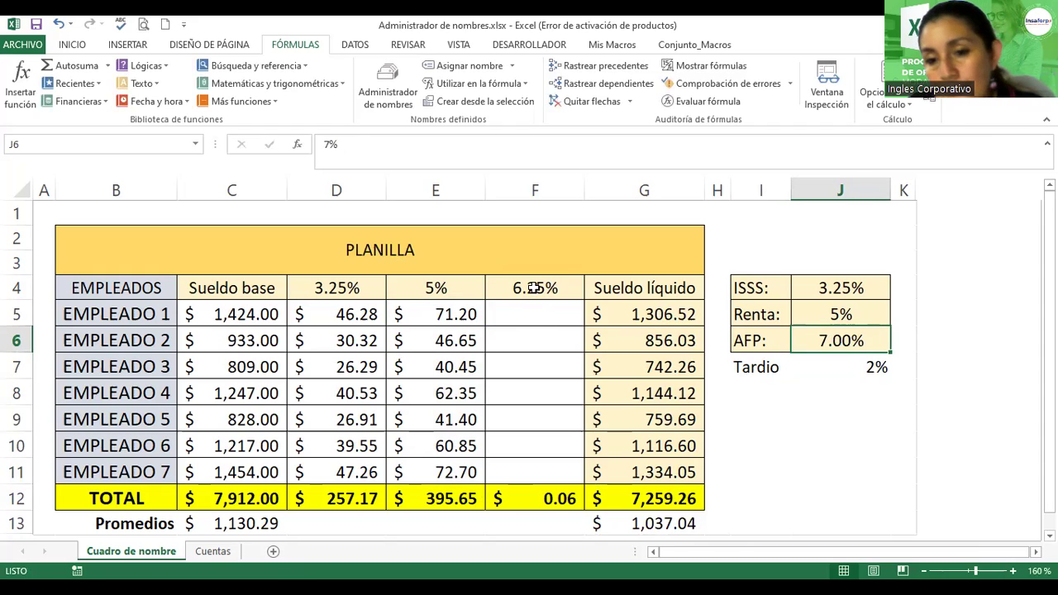
left_click(536, 288)
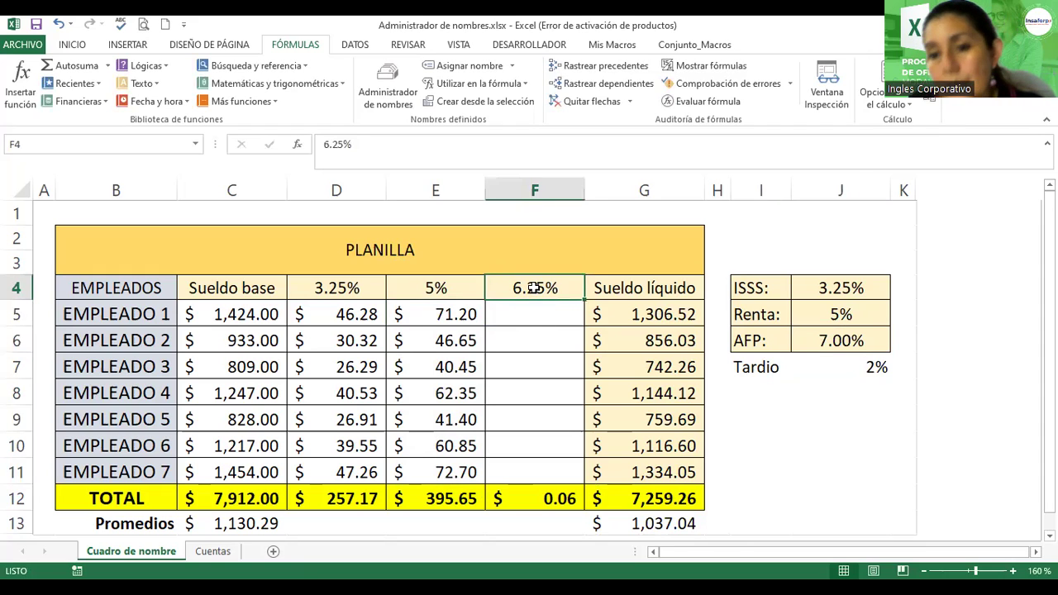
Step: Edit the AFP defined name to refer to =0.07 instead of 0.0625
left_click(391, 90)
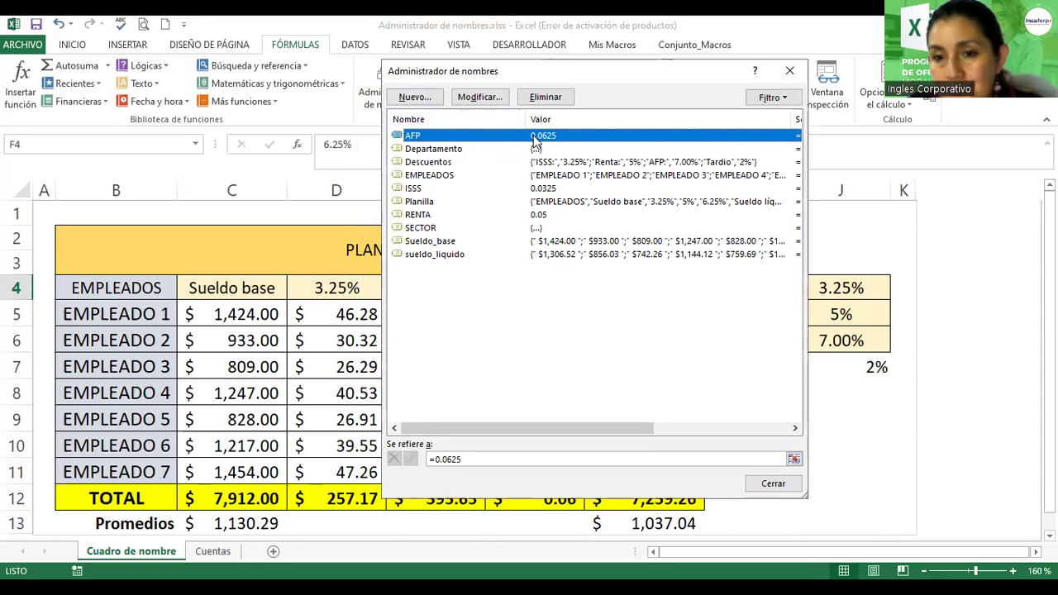
left_click(485, 98)
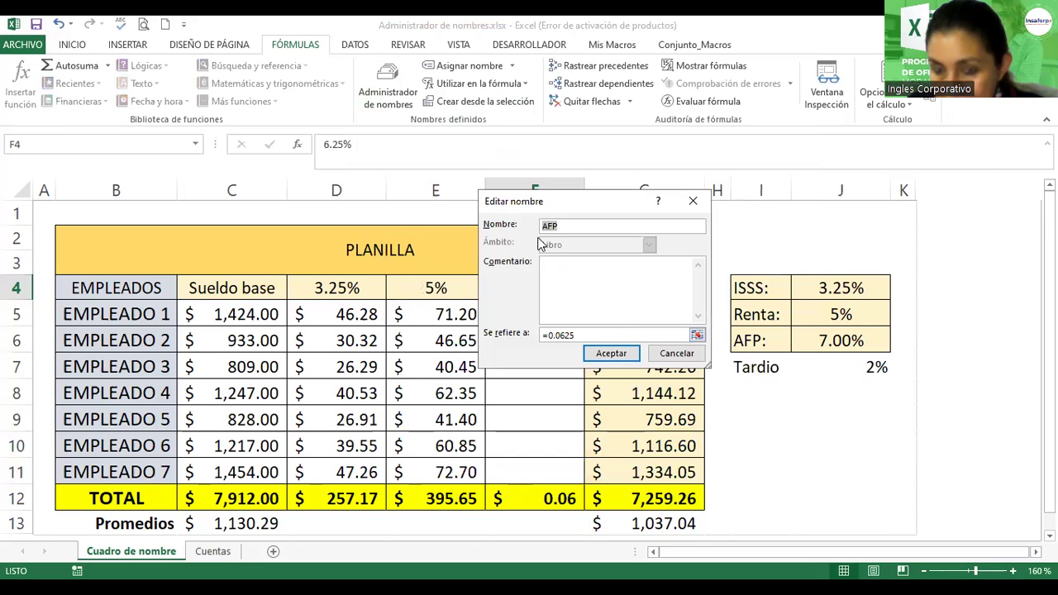
left_click(597, 335)
key("BackSpace")
key("BackSpace")
key("BackSpace")
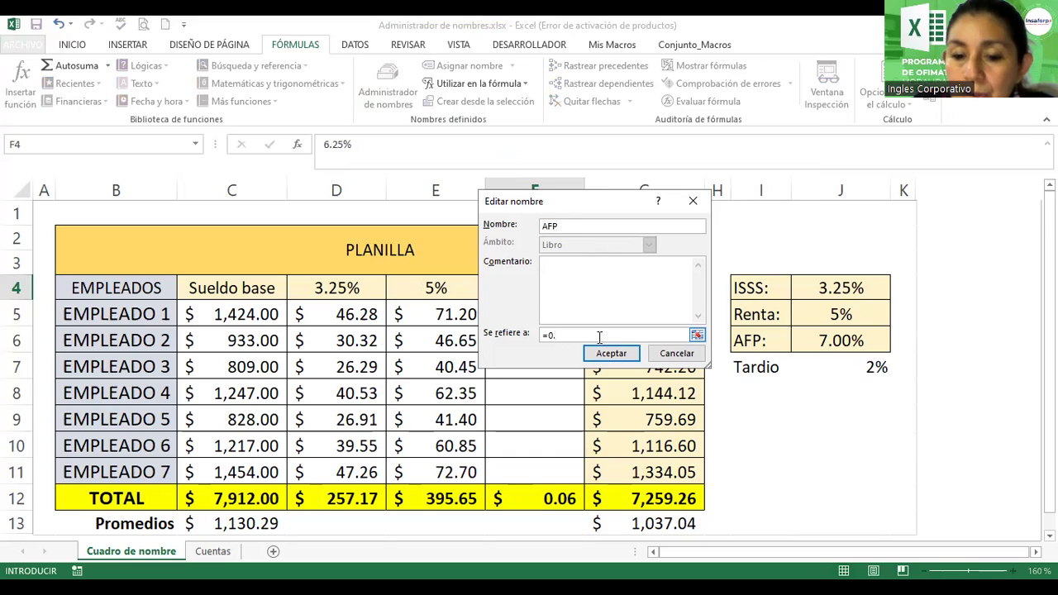
type("057")
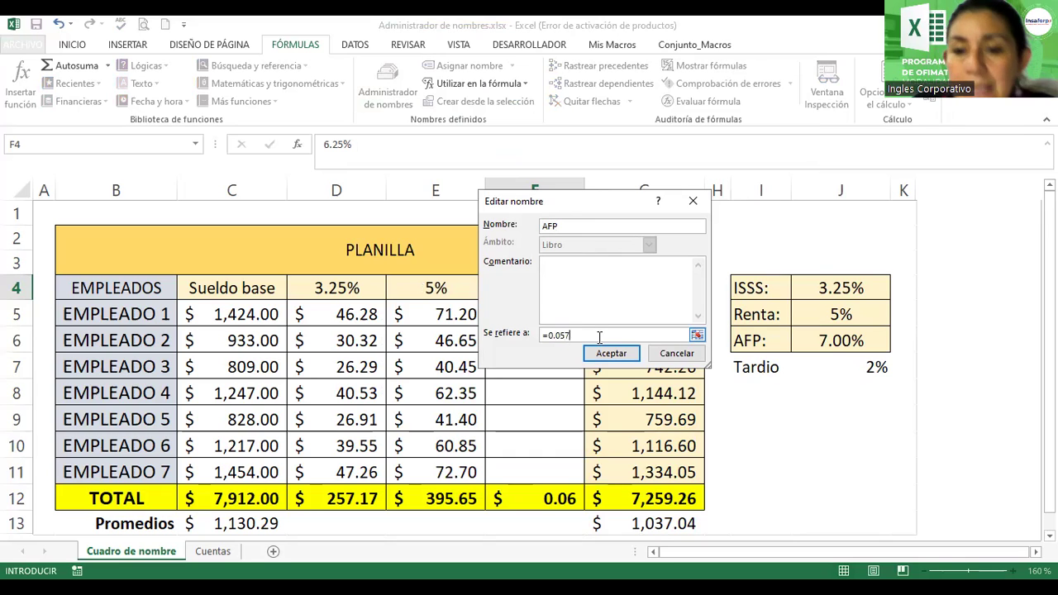
key("BackSpace")
type("7")
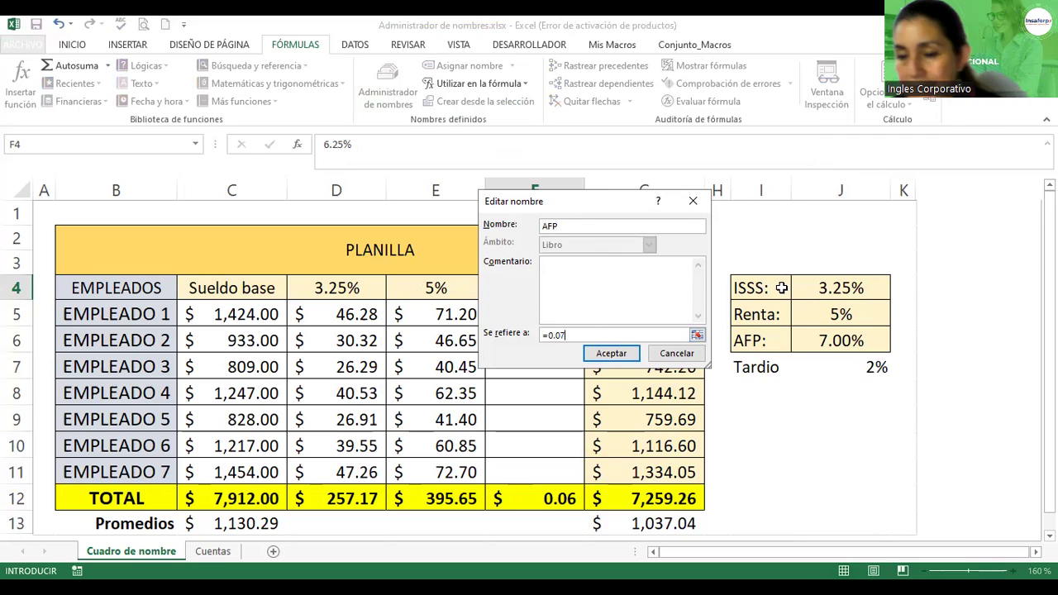
left_click(610, 361)
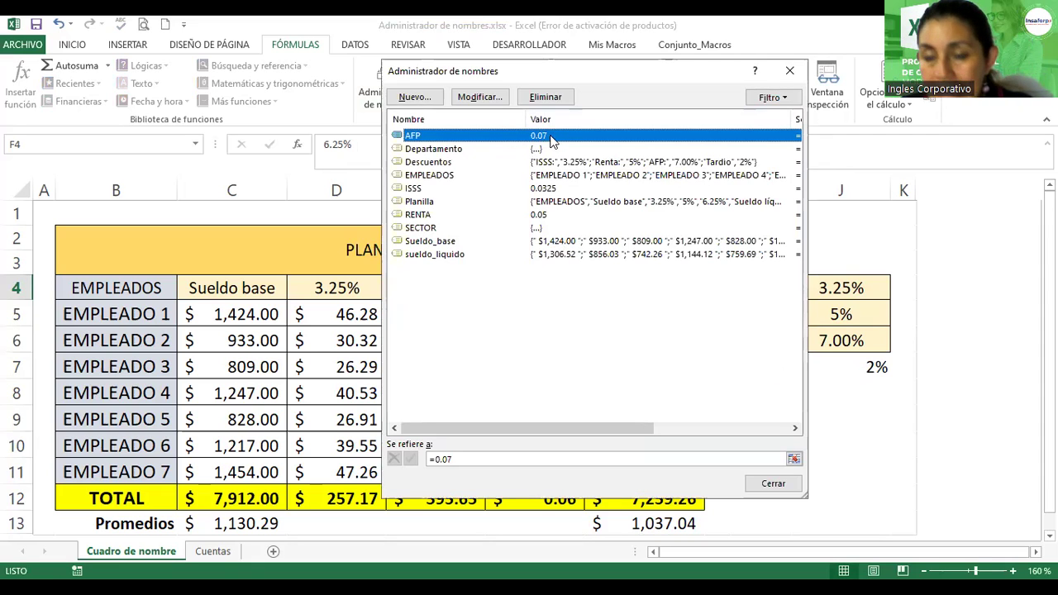
left_click(773, 483)
left_click(509, 312)
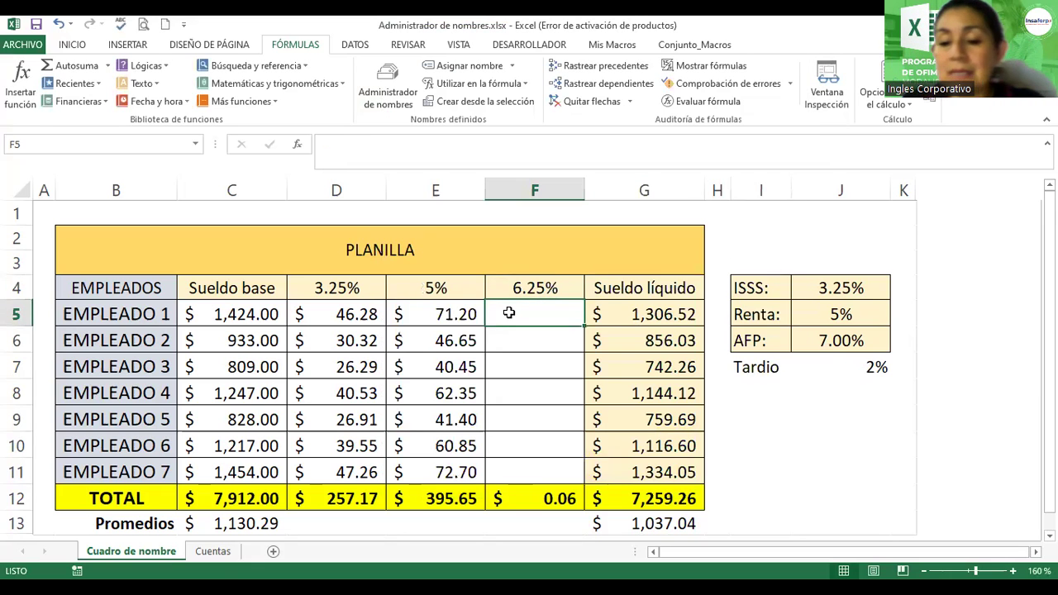
Step: Enter =C5*AFP in F5, showing $99.68, and drag it down the 6.25% column
type("=")
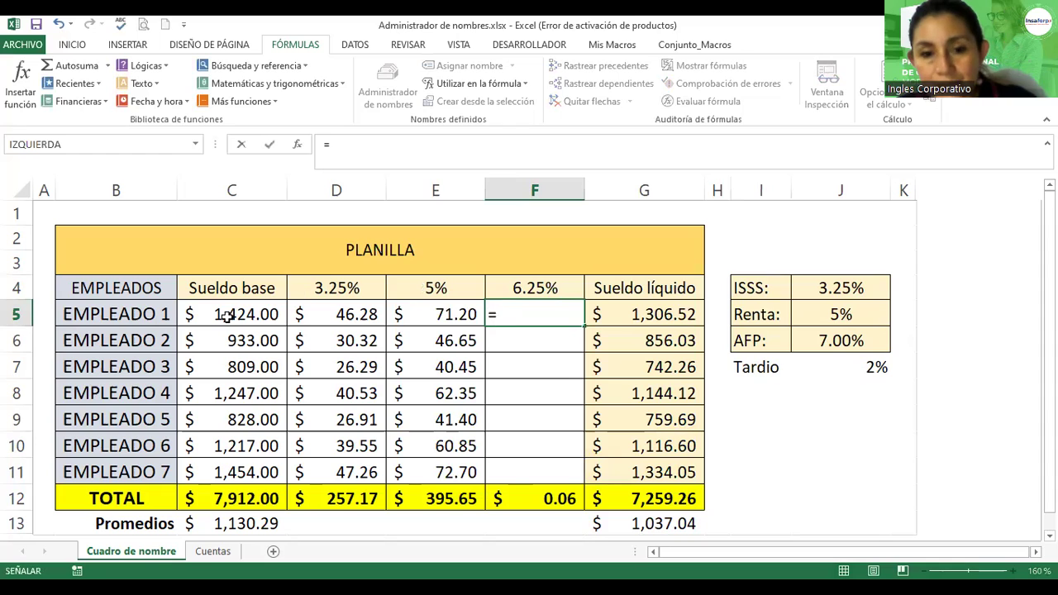
left_click(228, 317)
type("*")
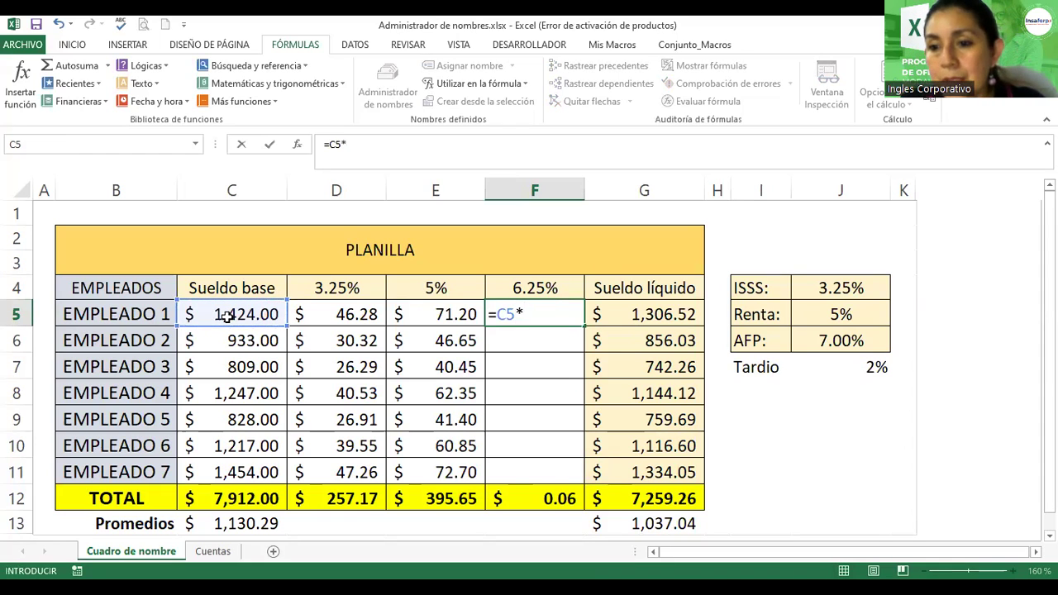
type("apf")
key("BackSpace")
key("BackSpace")
type("f")
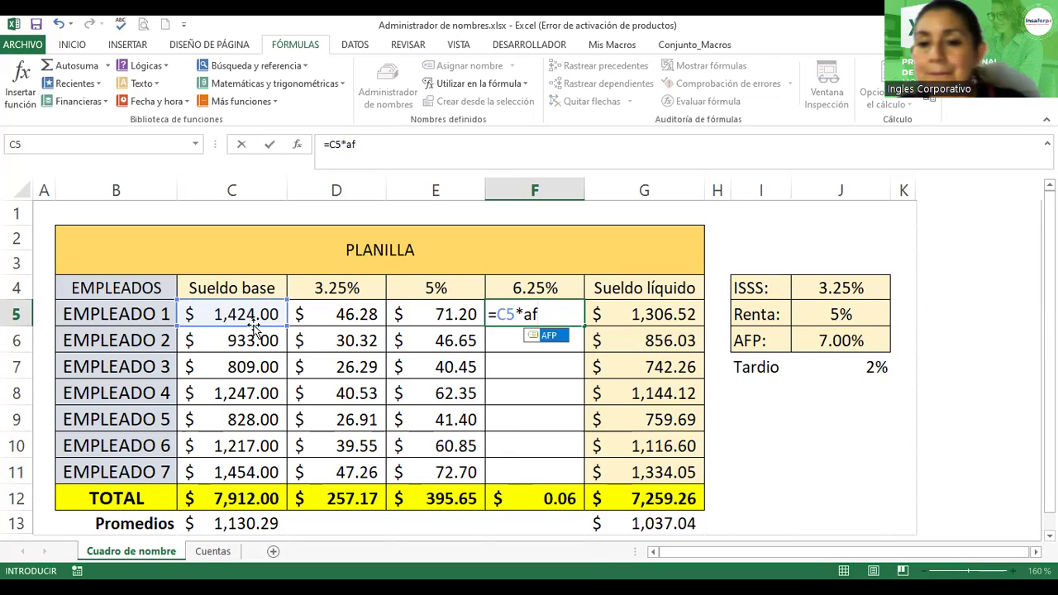
double_click(544, 335)
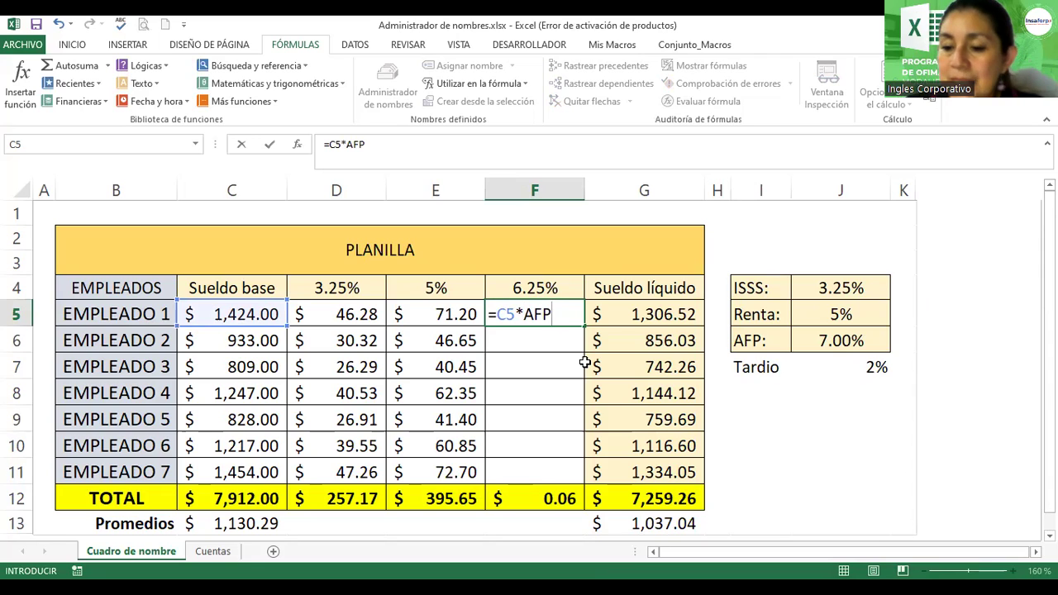
key("Return")
left_click(566, 317)
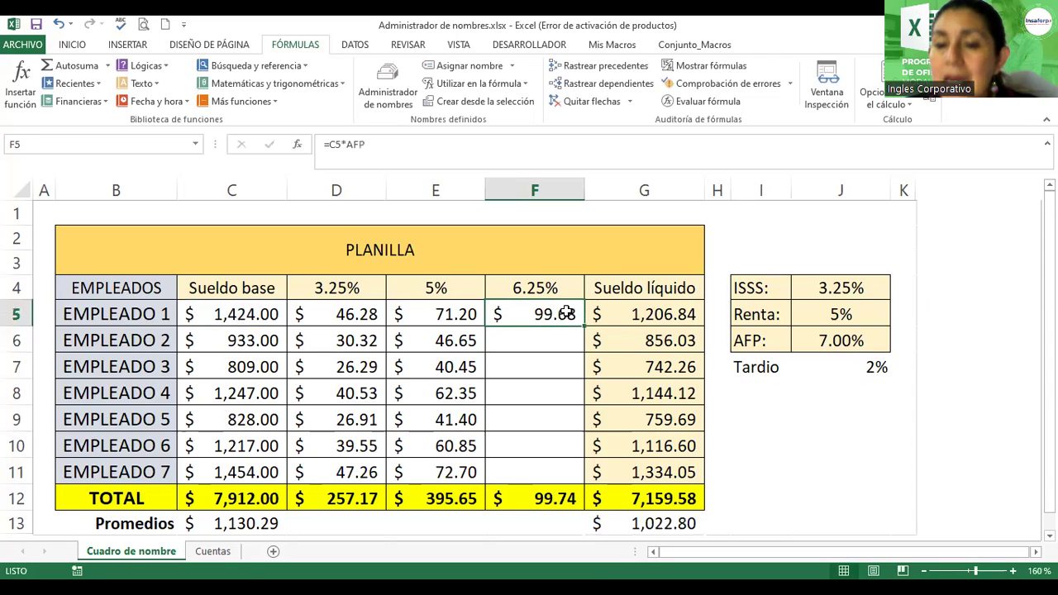
left_click_drag(582, 327, 587, 478)
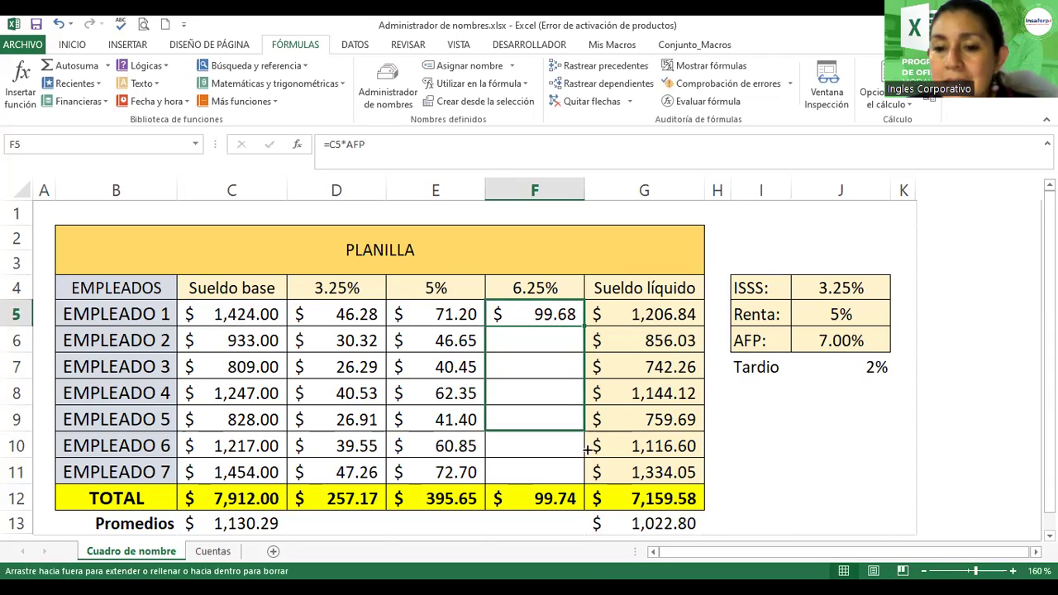
Step: Verify F6 holds =C6*AFP and list the workbook's defined names
left_click(767, 438)
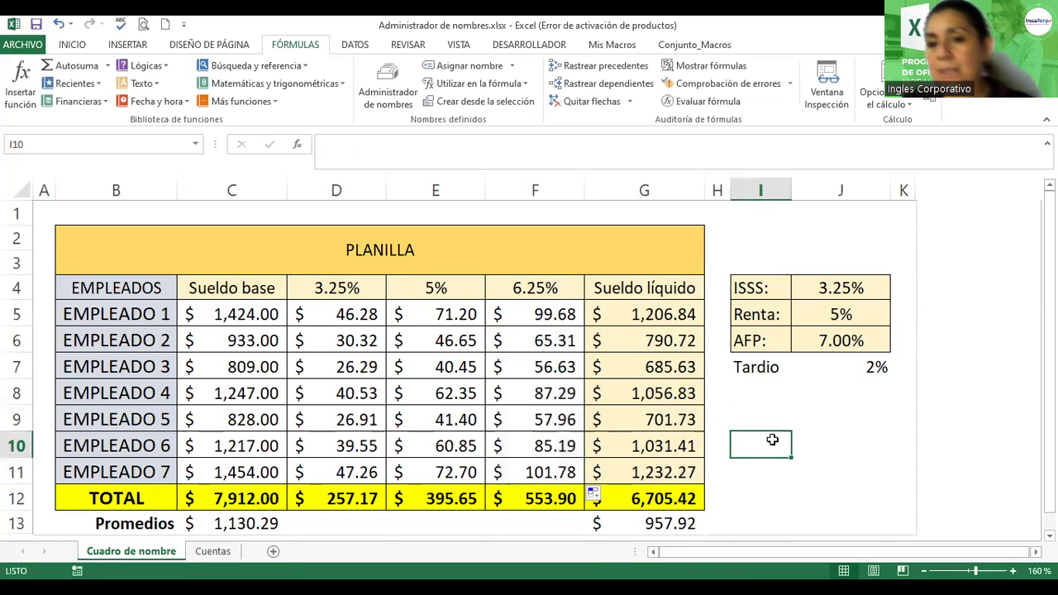
scroll(767, 433, "down", 2)
scroll(767, 433, "down", 2)
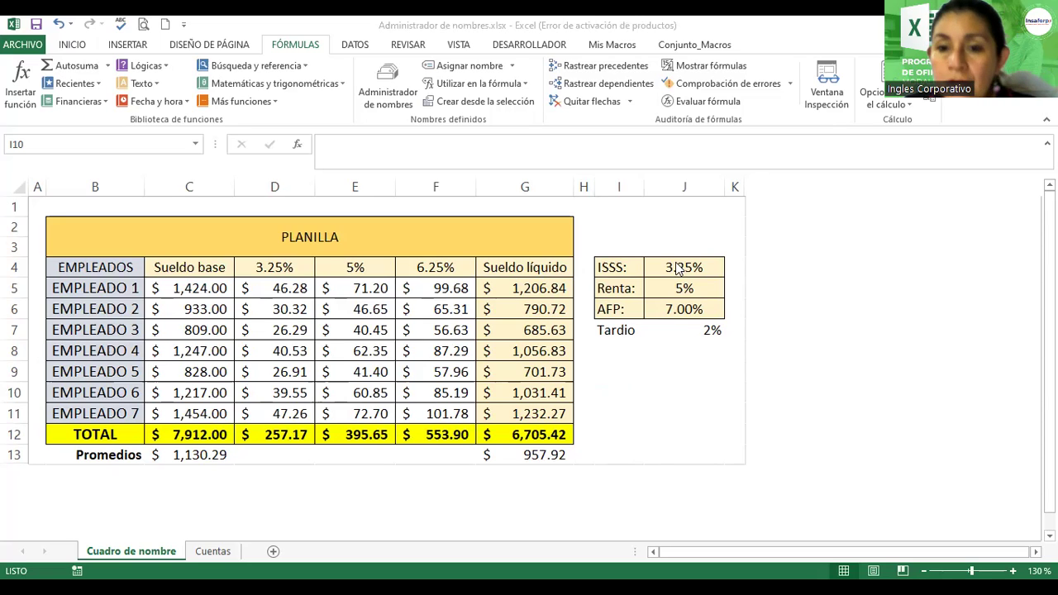
left_click(413, 309)
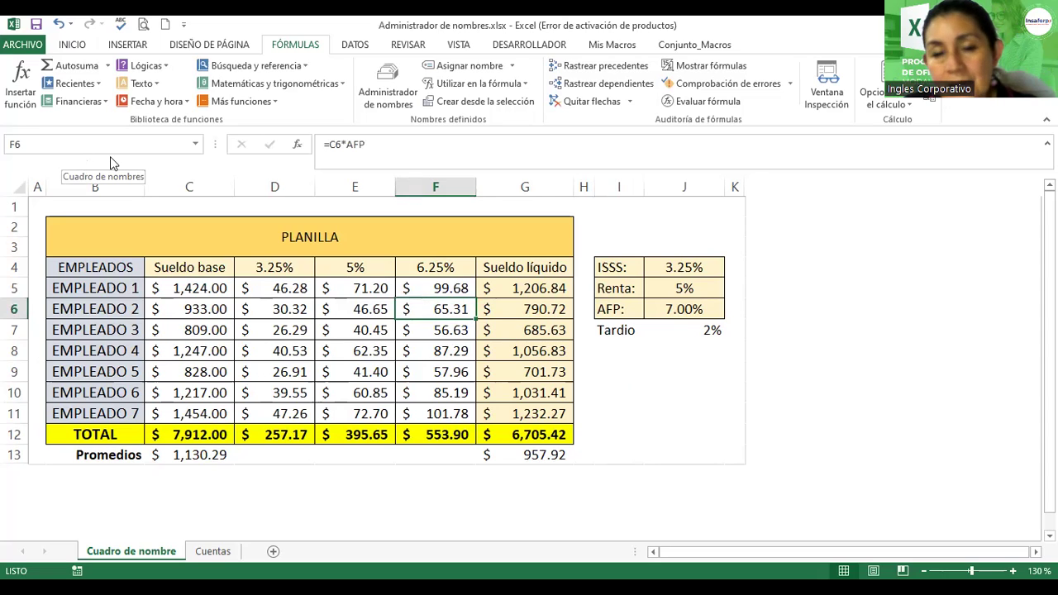
left_click(194, 145)
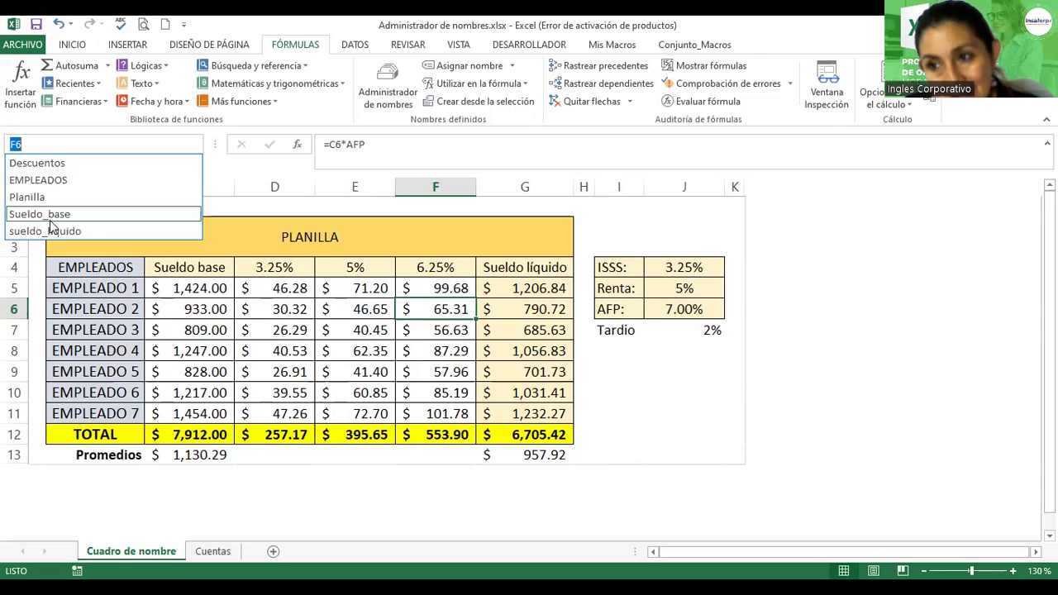
Step: Jump through the EMPLEADOS, sueldo_liquido and Planilla named ranges from the Name Box
left_click(67, 183)
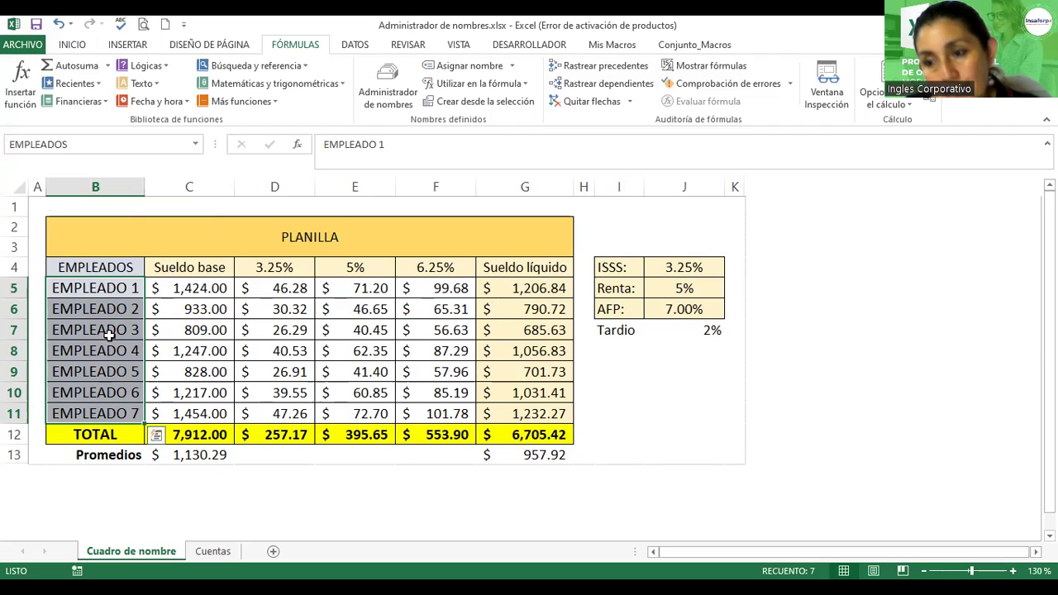
left_click(196, 144)
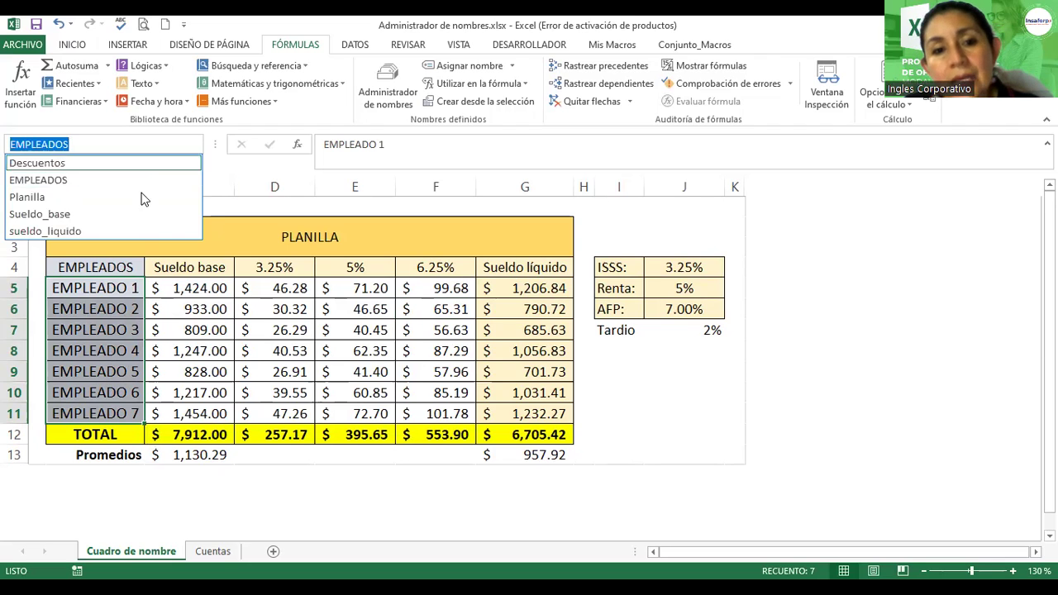
left_click(102, 230)
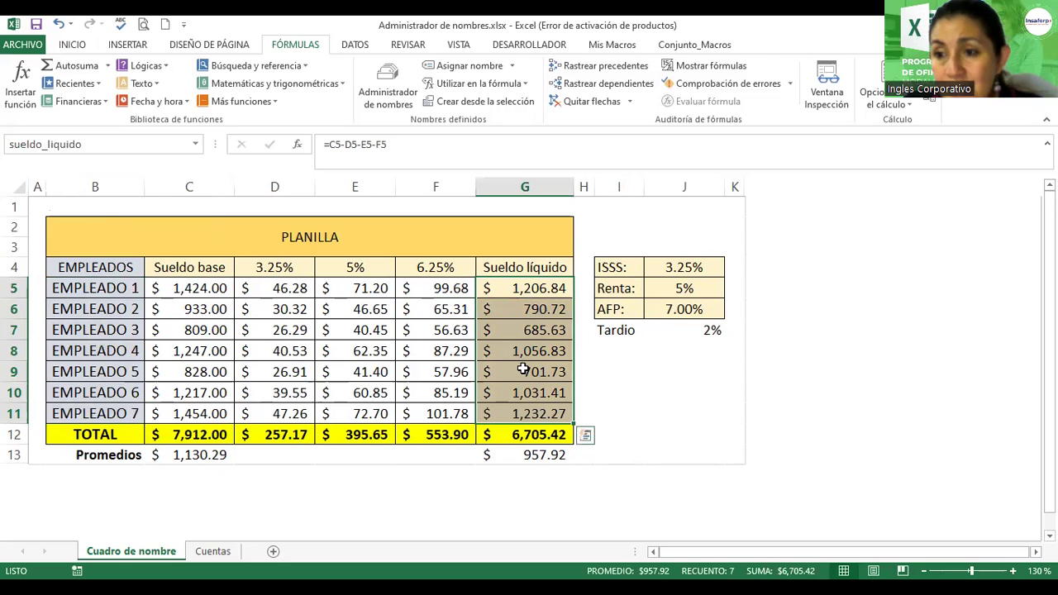
left_click(195, 147)
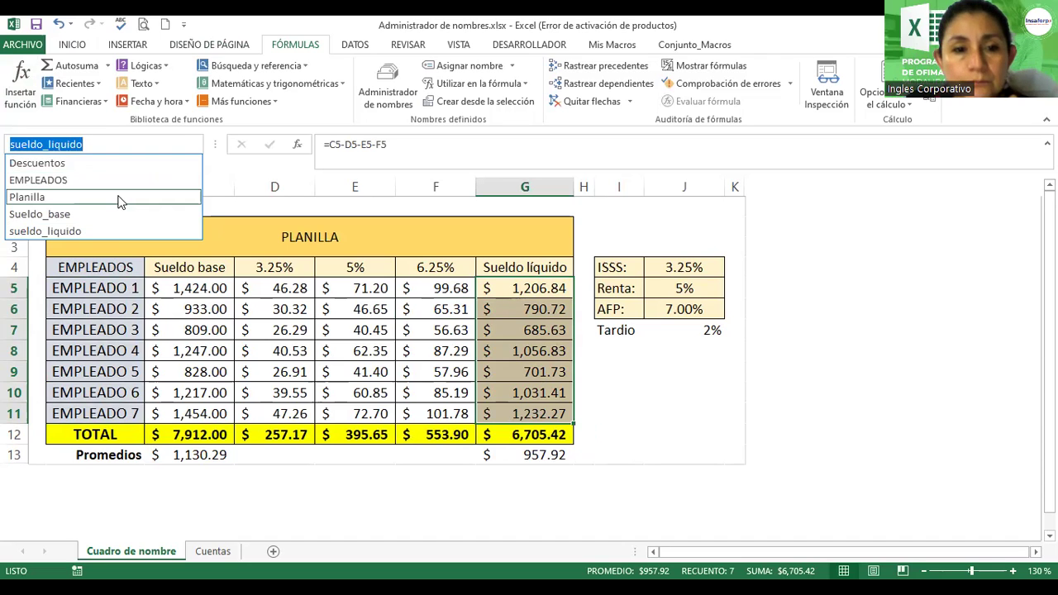
left_click(118, 198)
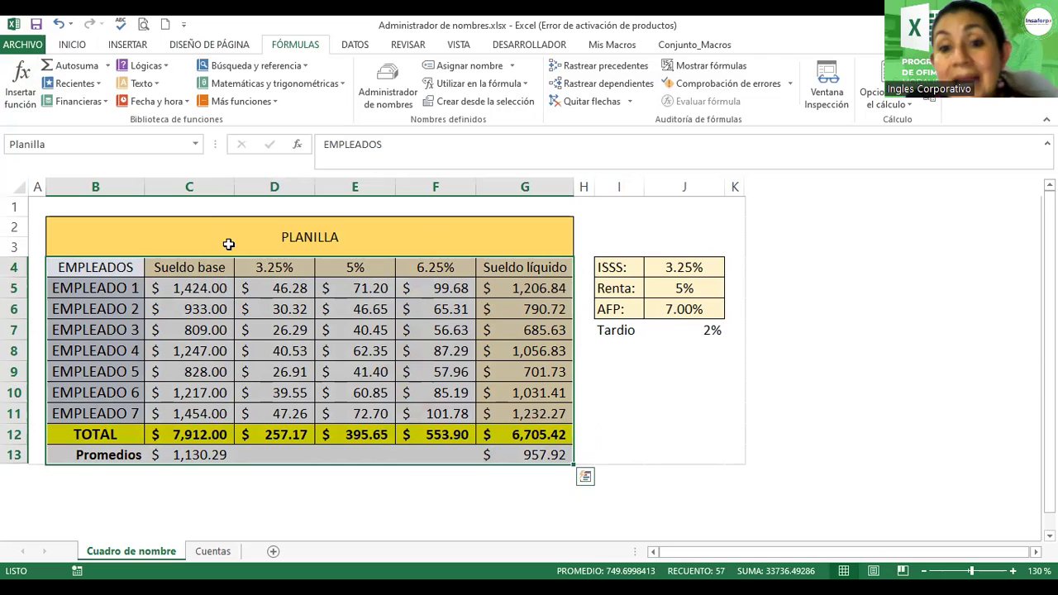
left_click(196, 145)
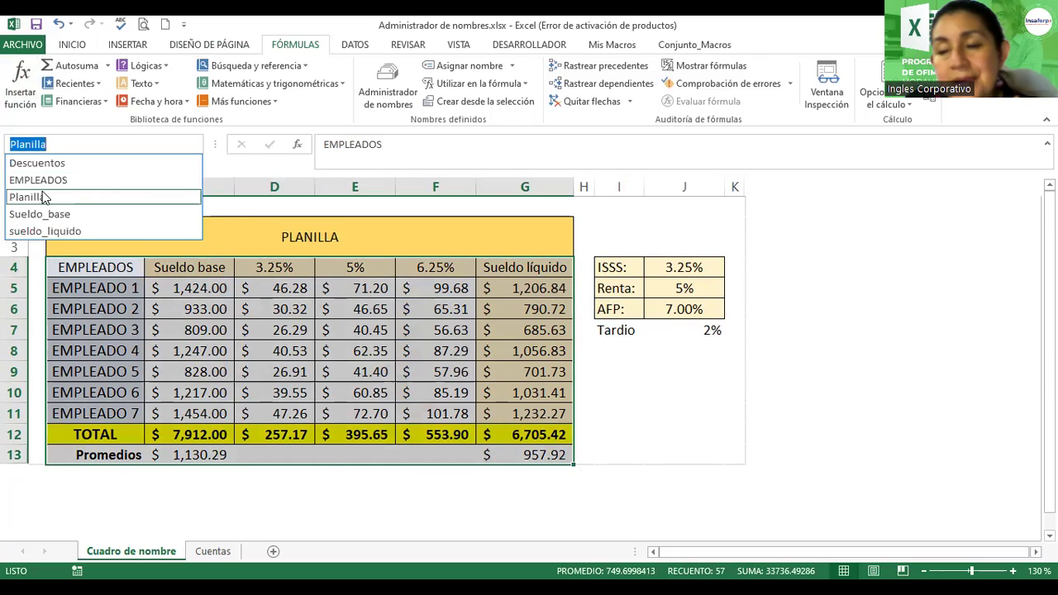
key("Escape")
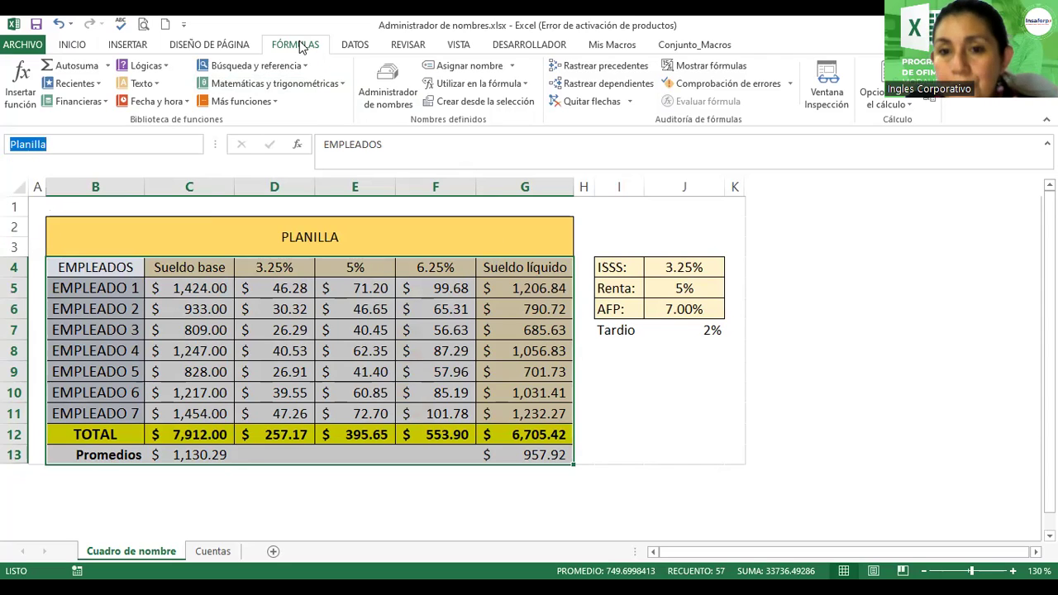
Step: Delete the Sueldo_base name in the Name Manager, keeping the AFP name
left_click(393, 90)
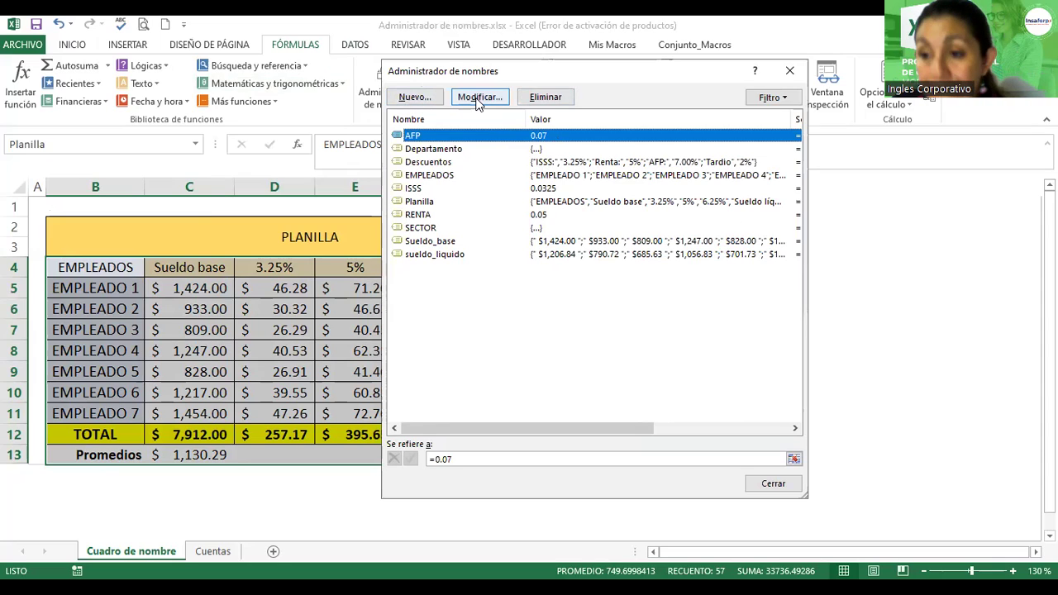
left_click(546, 98)
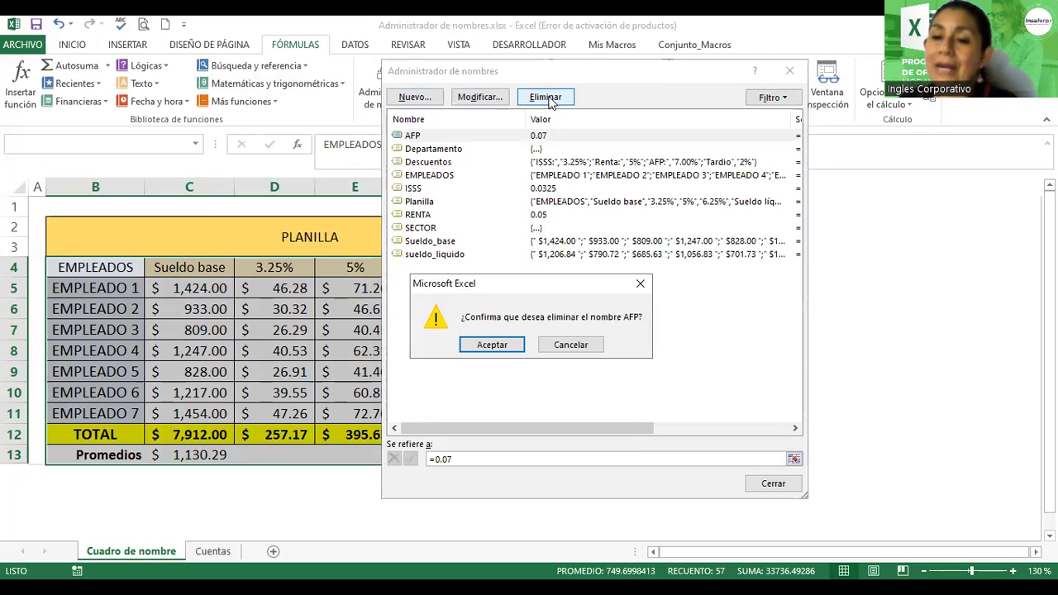
key("Escape")
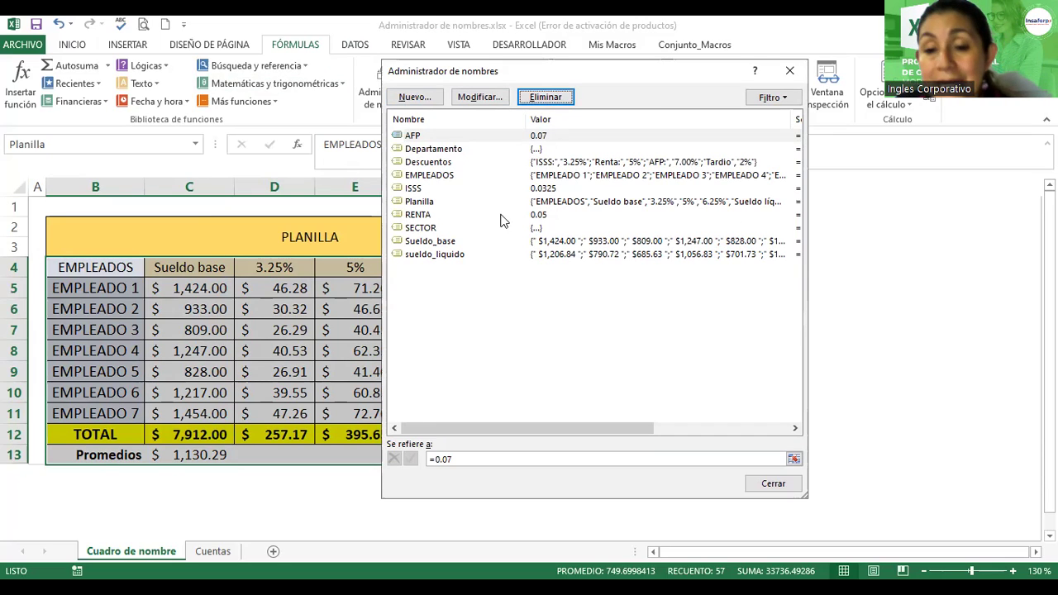
left_click(416, 242)
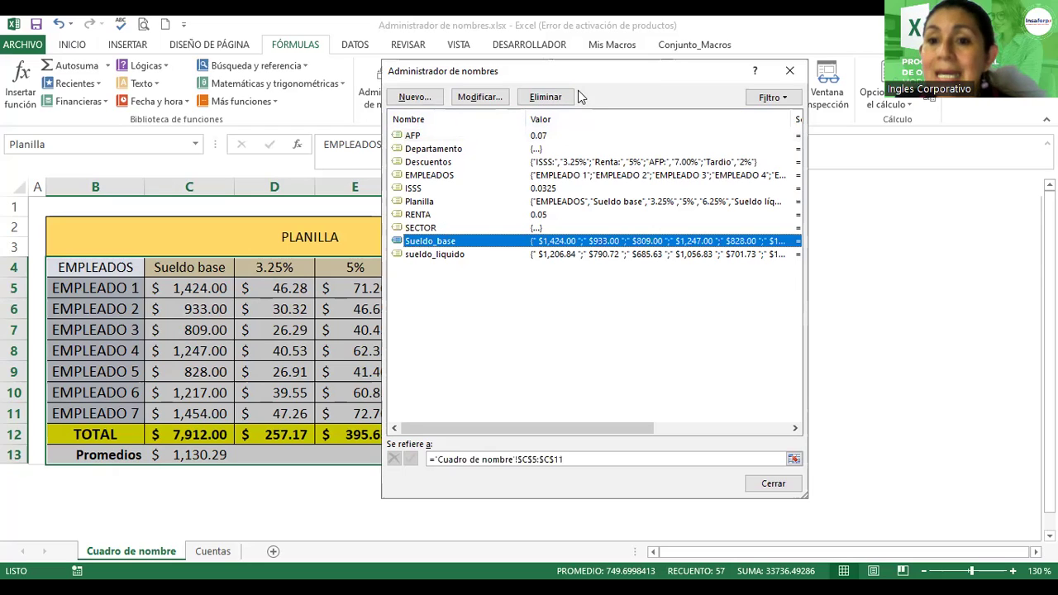
left_click(548, 98)
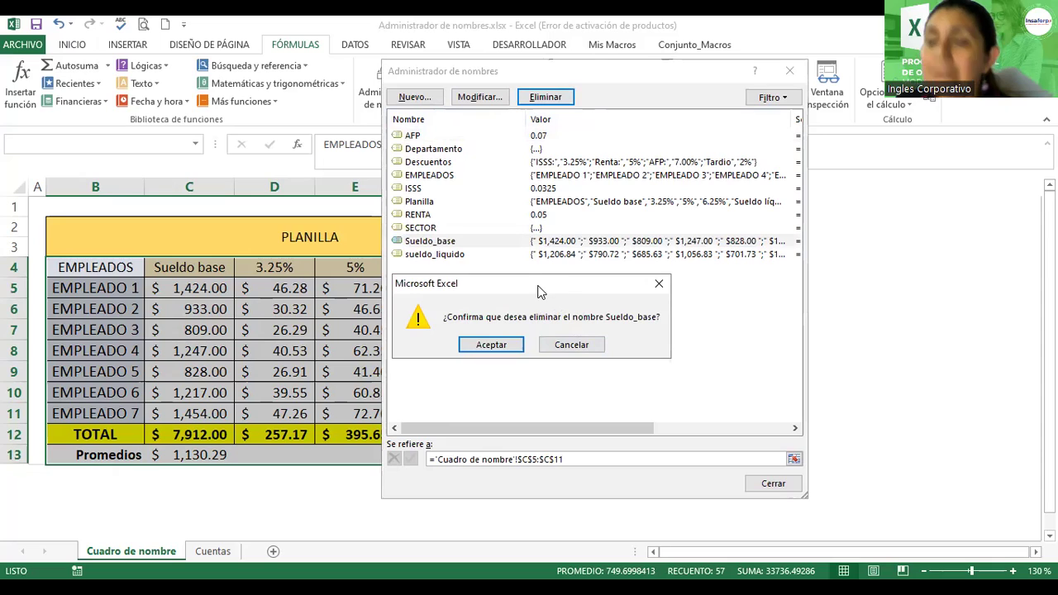
left_click(510, 350)
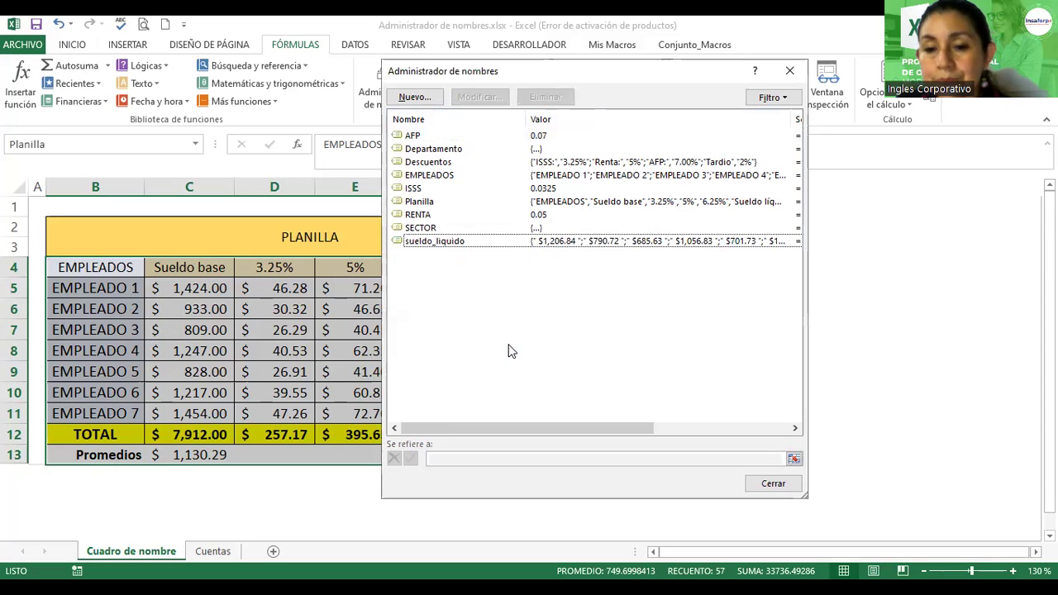
left_click(787, 486)
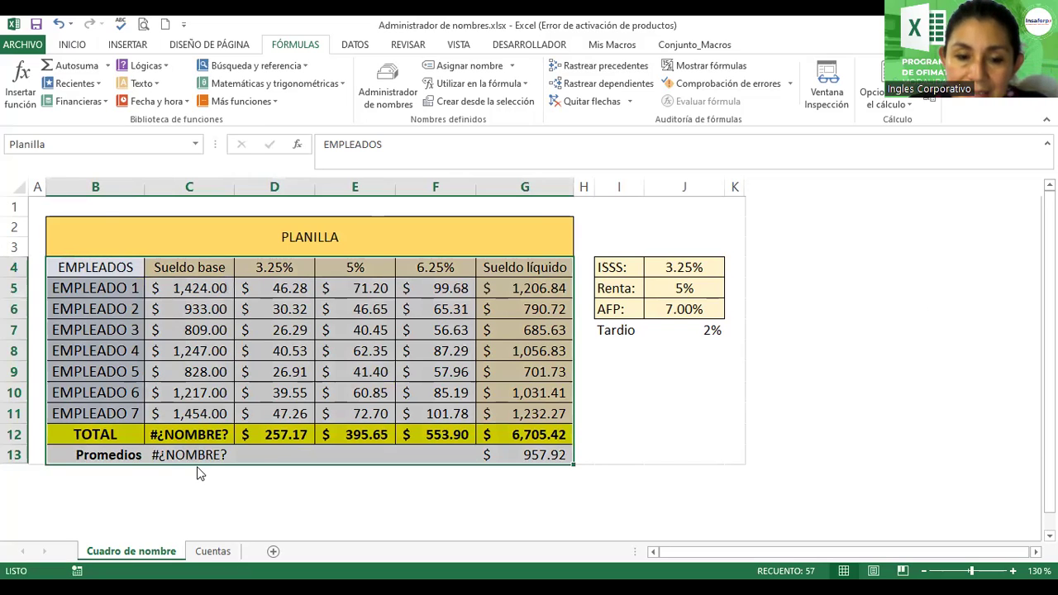
Step: Re-evaluate the C12 TOTAL and C13 Promedios formulas and check the defined names list
left_click(189, 450)
double_click(183, 434)
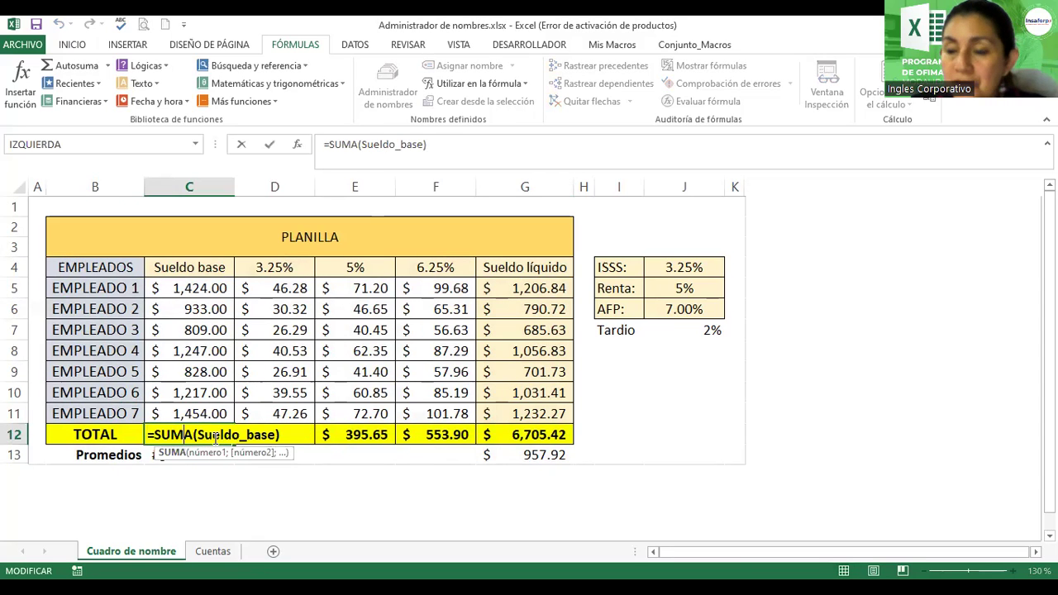
key("Return")
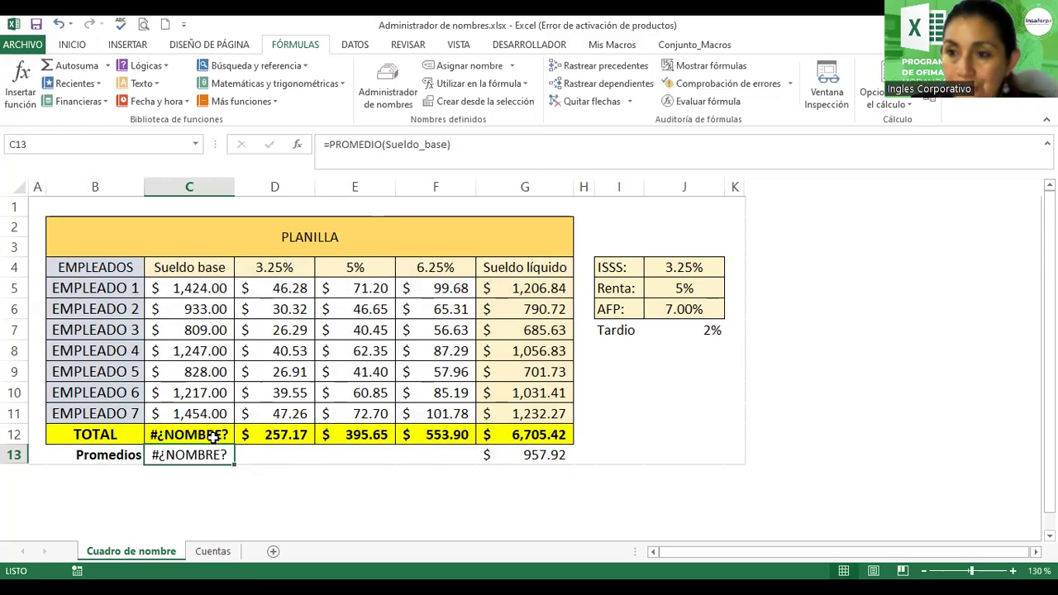
double_click(206, 457)
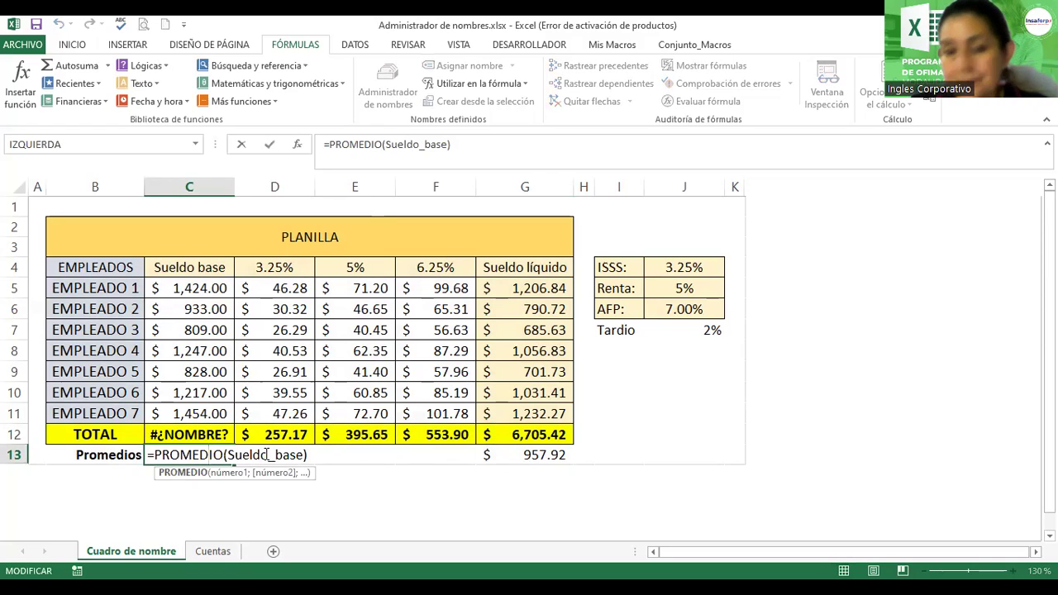
key("Escape")
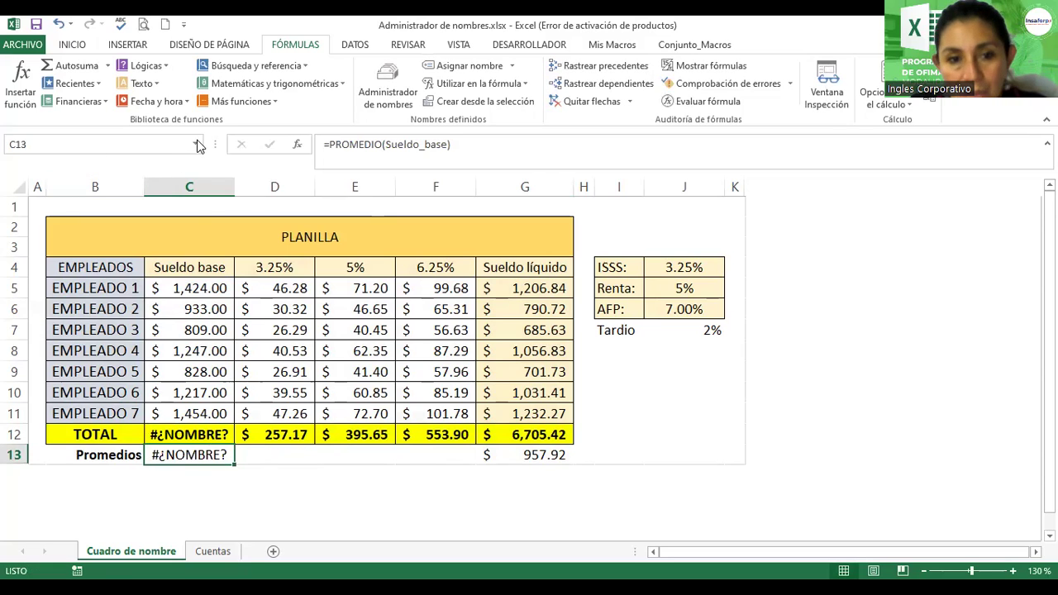
left_click(197, 145)
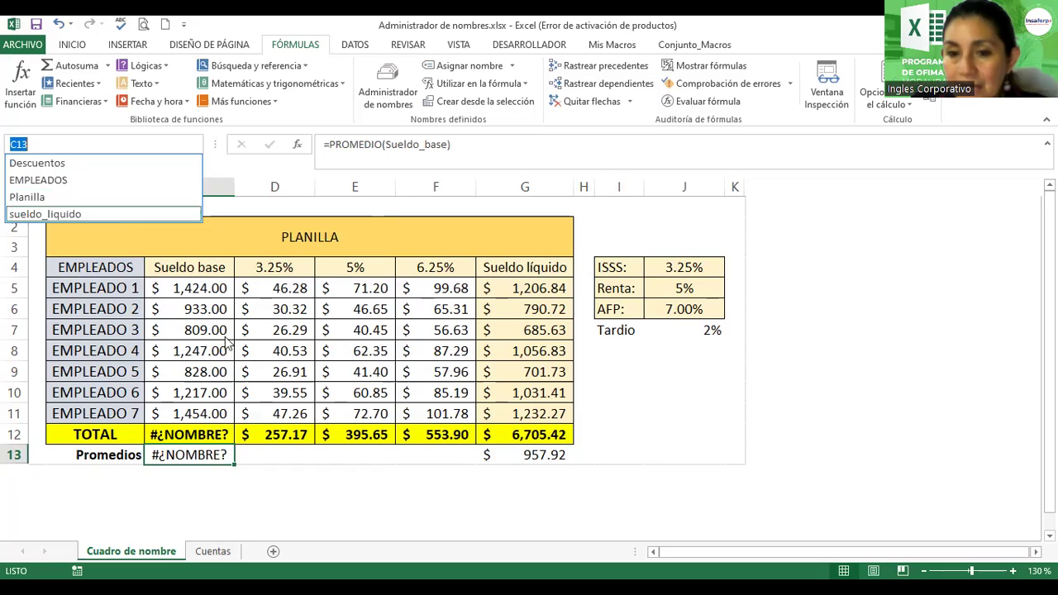
left_click(187, 312)
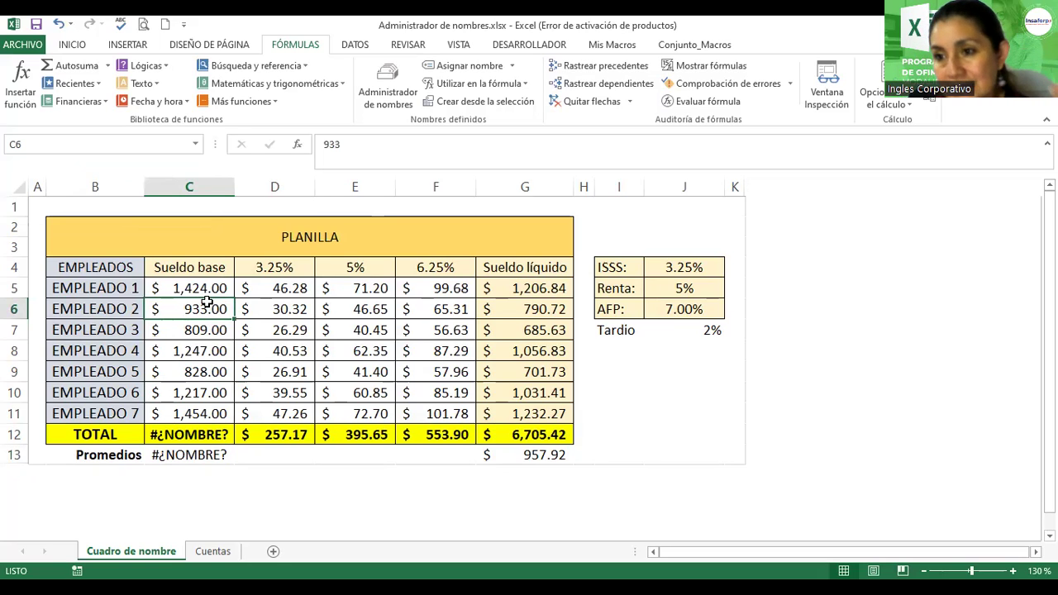
Step: Re-enter C12's =SUMA(Sueldo_base) and select its Sueldo_base argument for replacement
left_click(192, 434)
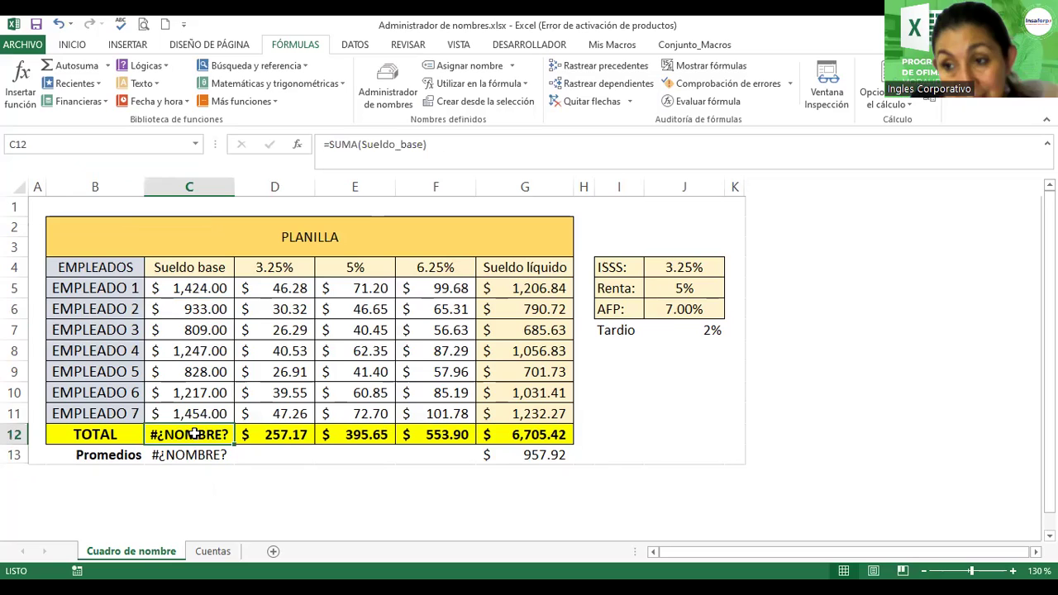
double_click(193, 434)
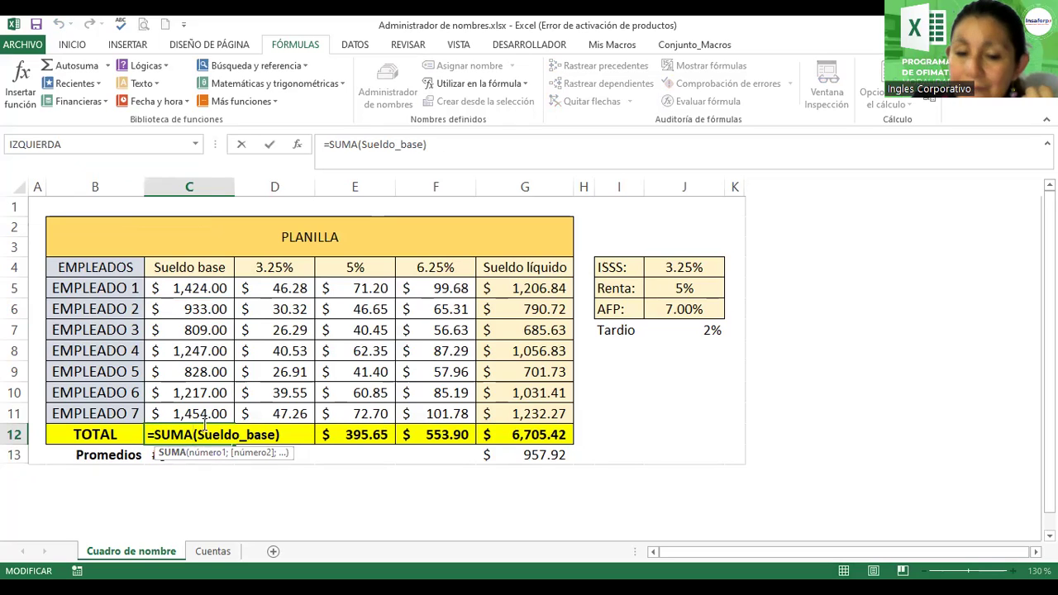
key("Return")
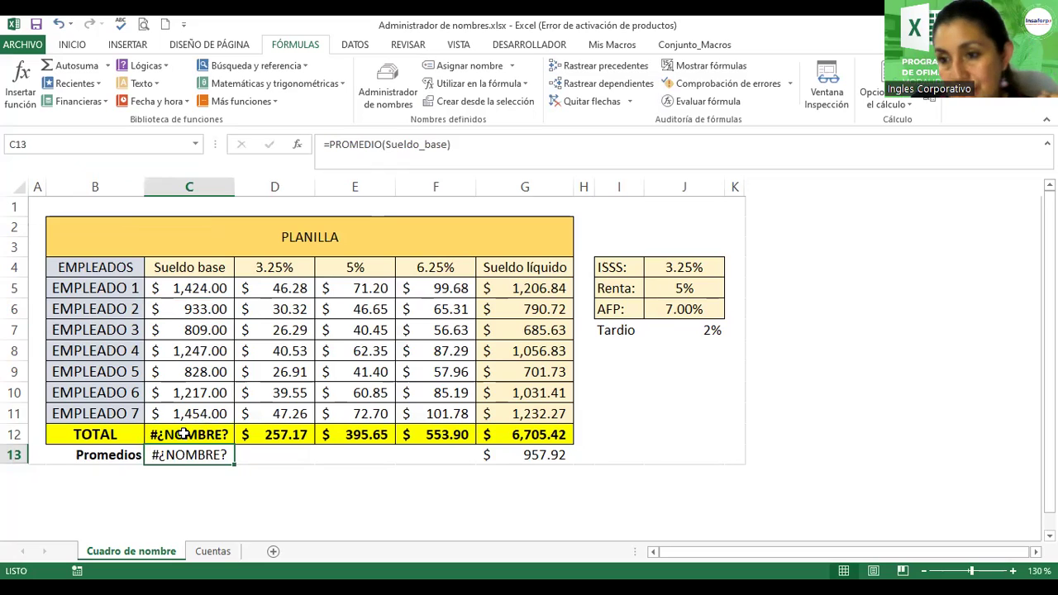
double_click(183, 434)
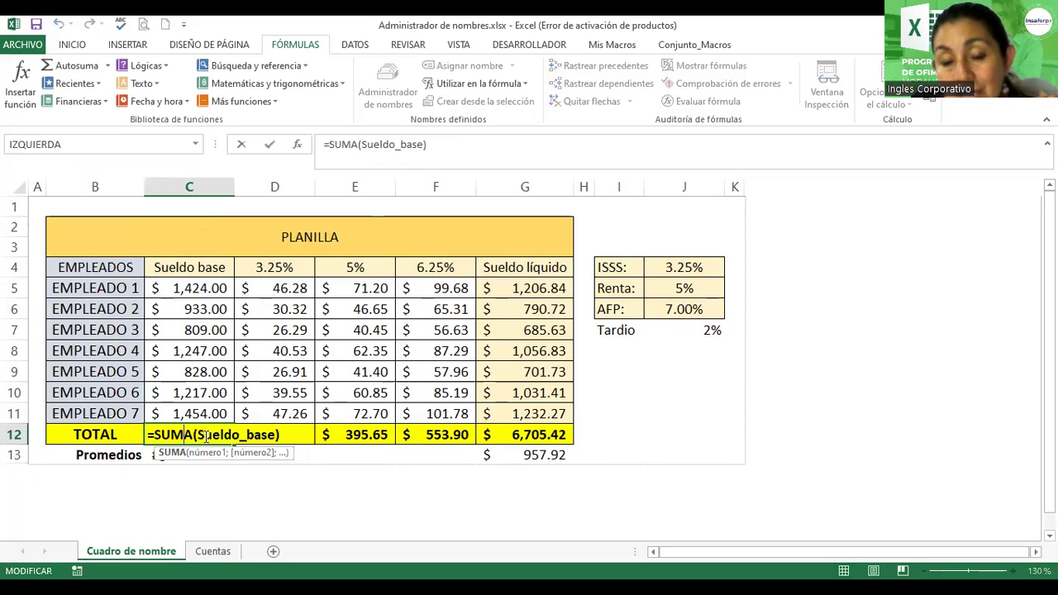
double_click(200, 434)
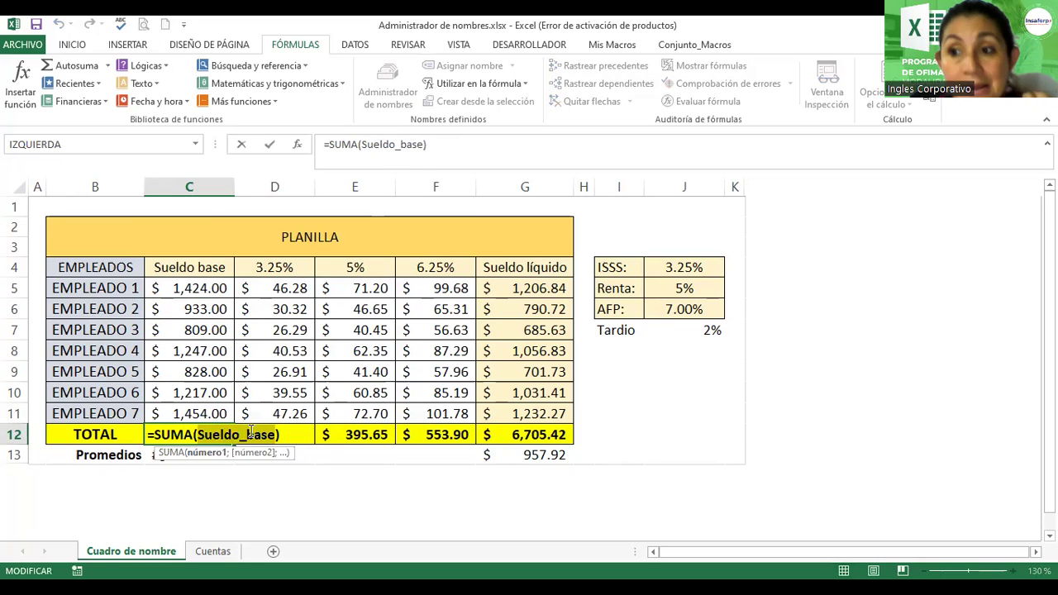